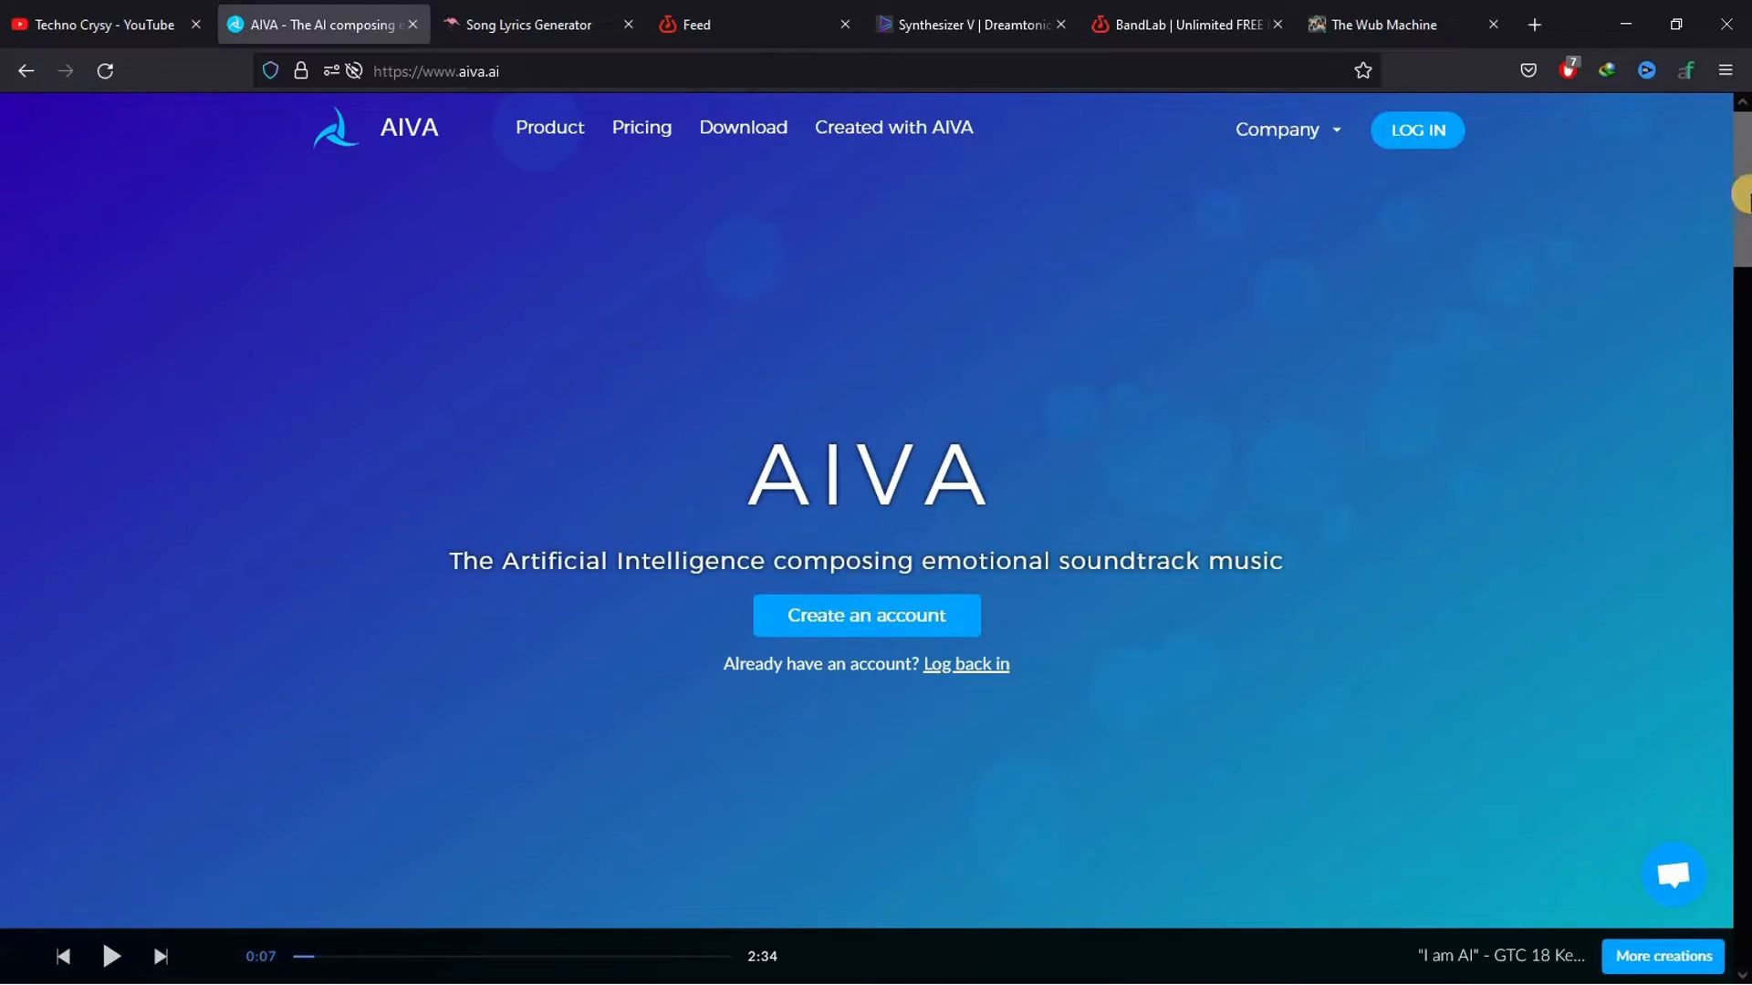
# Look over the open AIVA, Song Lyrics Generator, BandLab feed, Synthesizer V, BandLab Mastering and The Wub Machine websites
pyautogui.moveTo(1745, 250); pyautogui.dragTo(1742, 123)
pyautogui.click(558, 22)
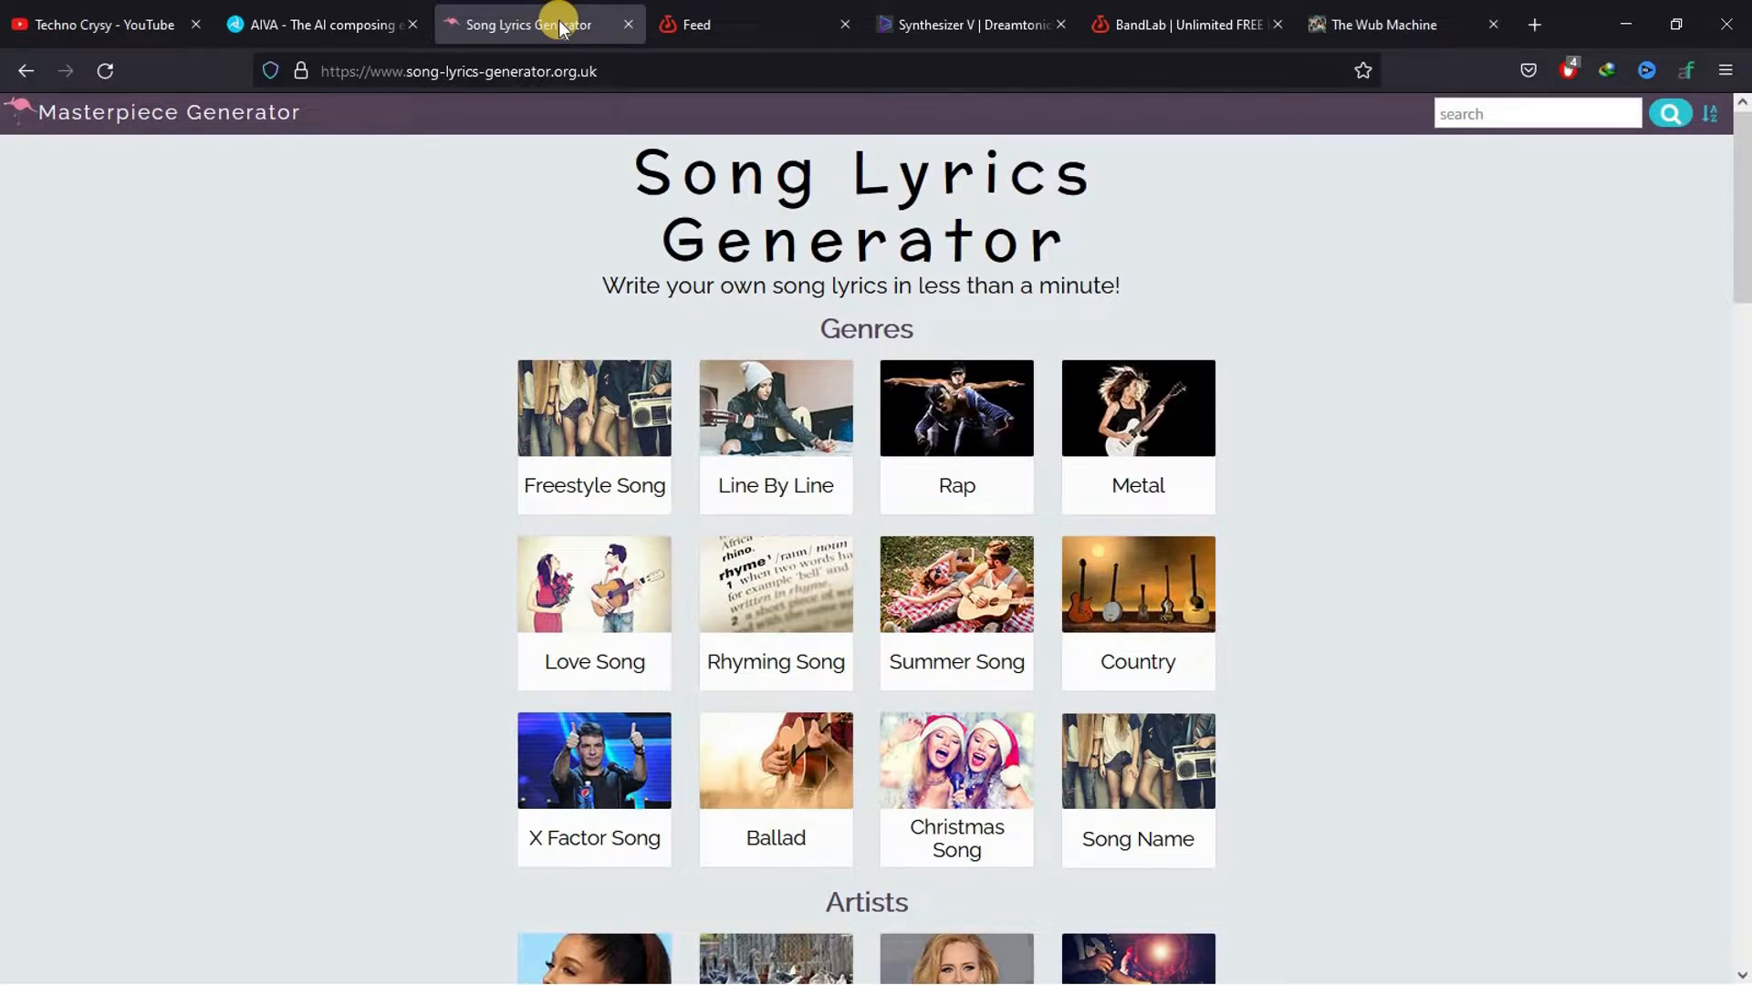
pyautogui.click(727, 9)
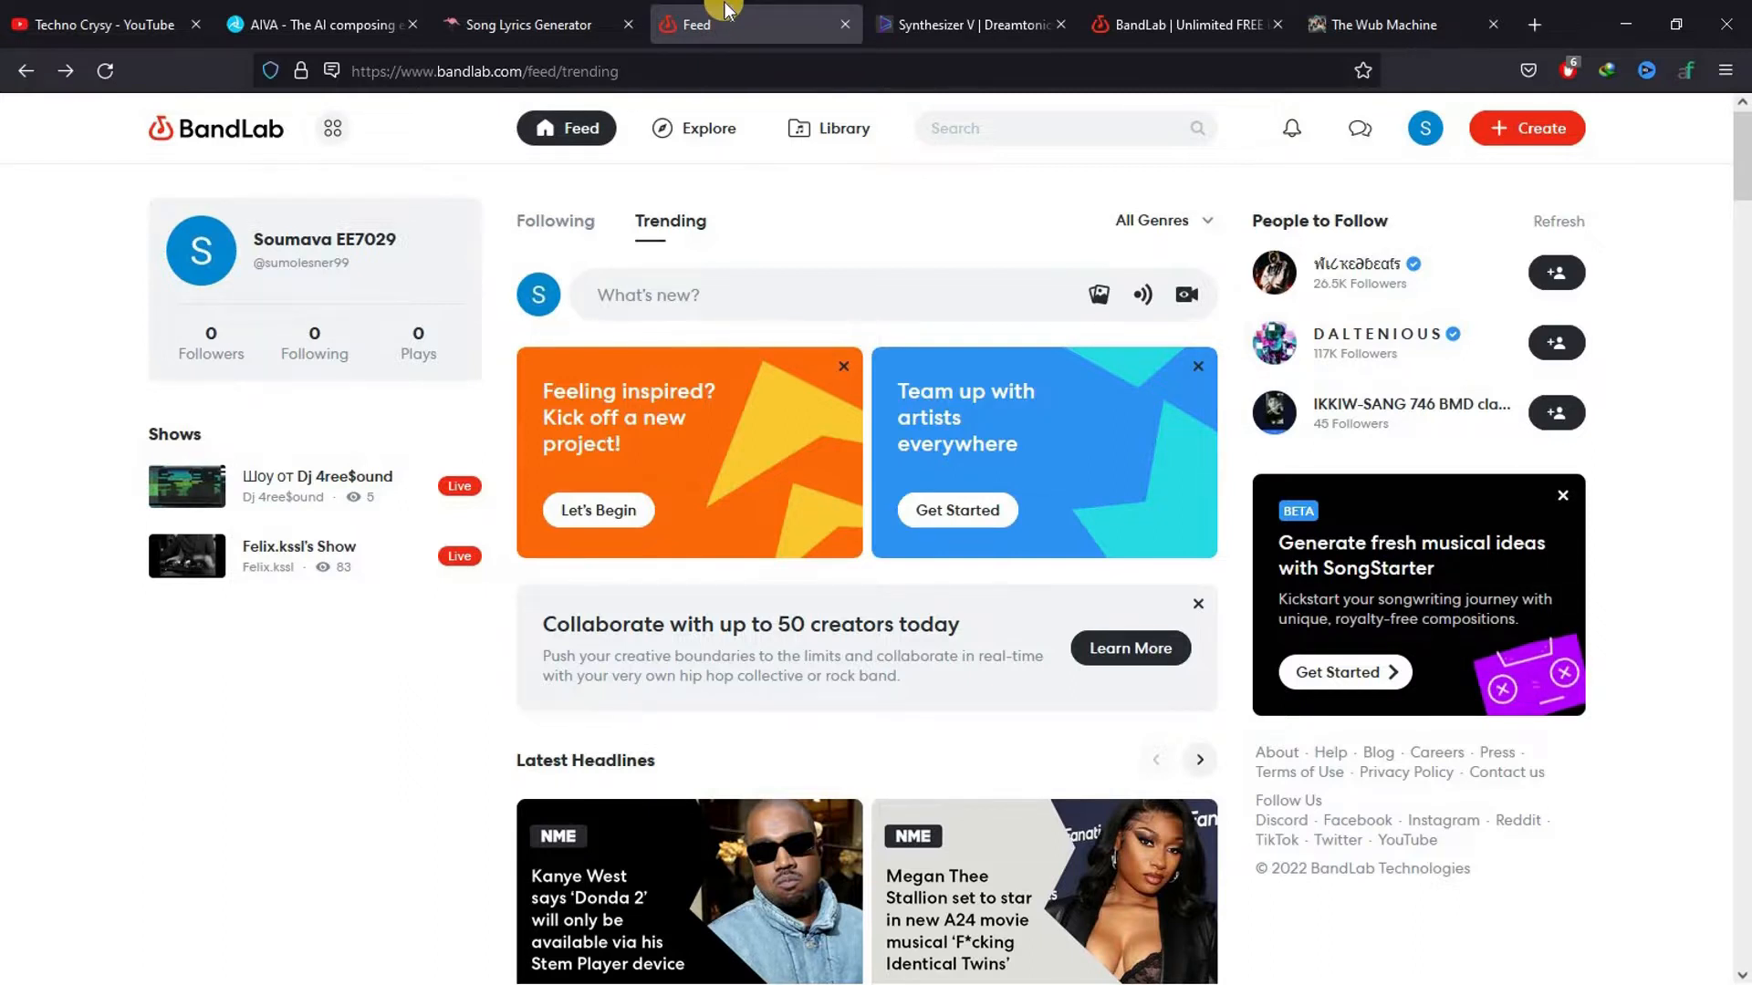
pyautogui.click(946, 25)
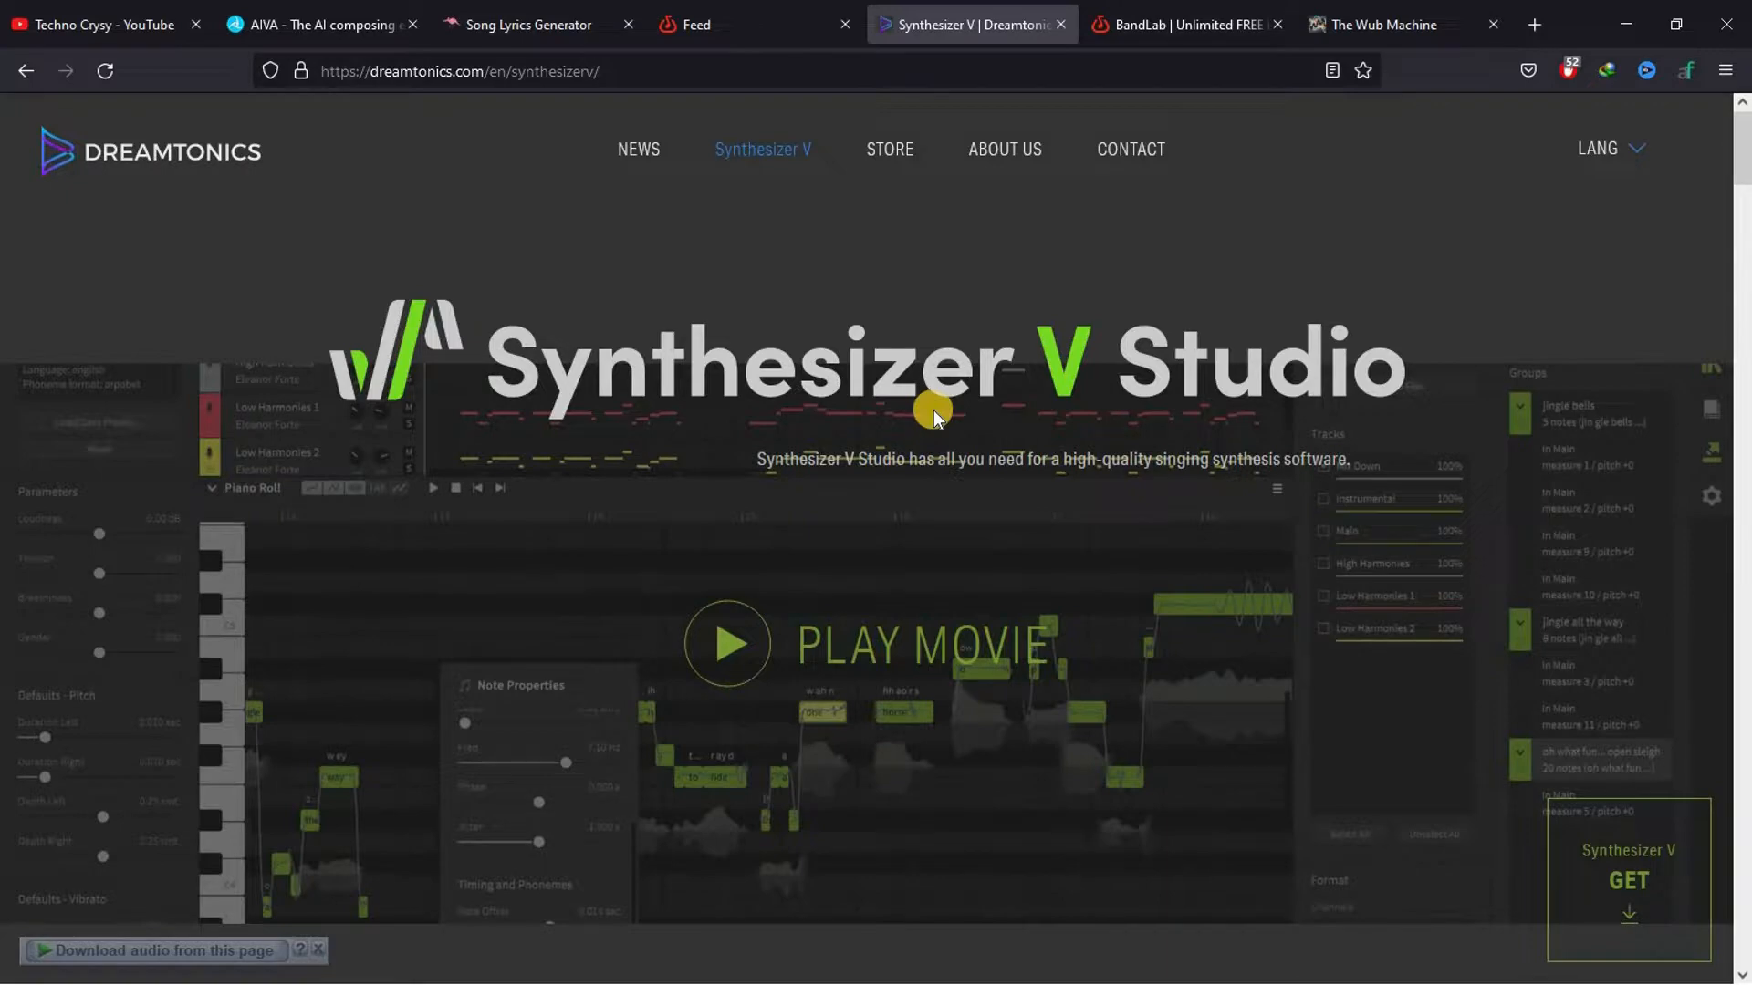
pyautogui.click(1201, 25)
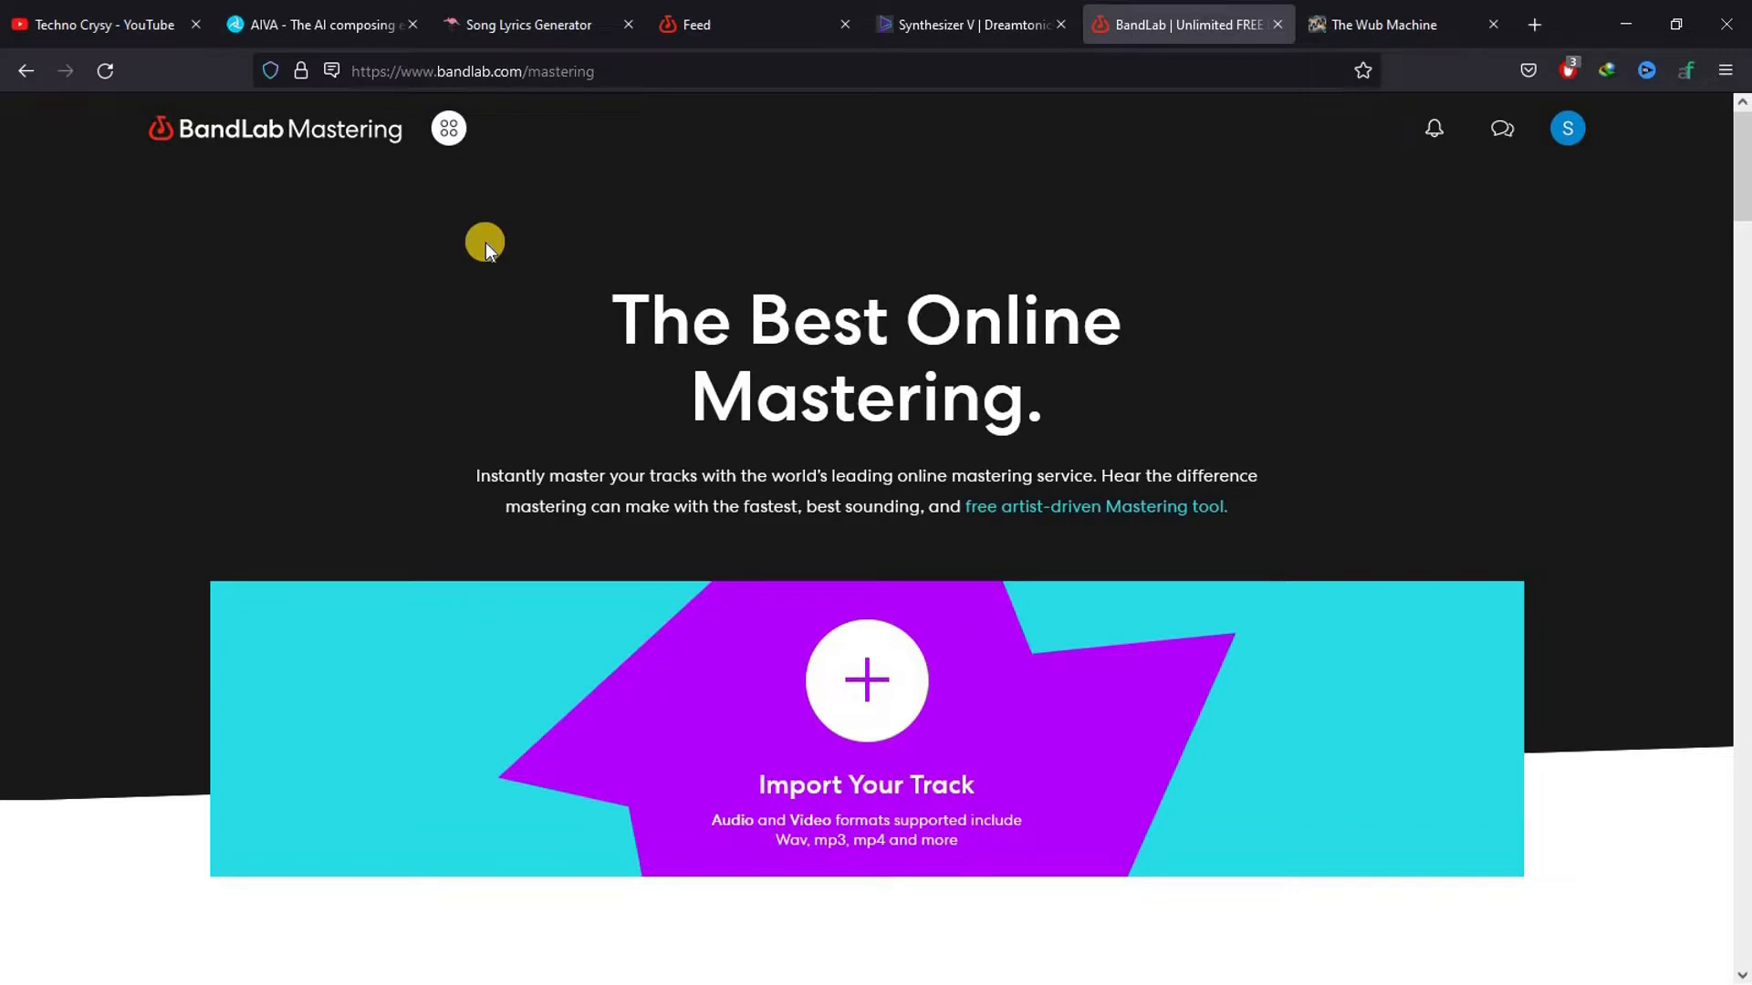
pyautogui.click(1341, 17)
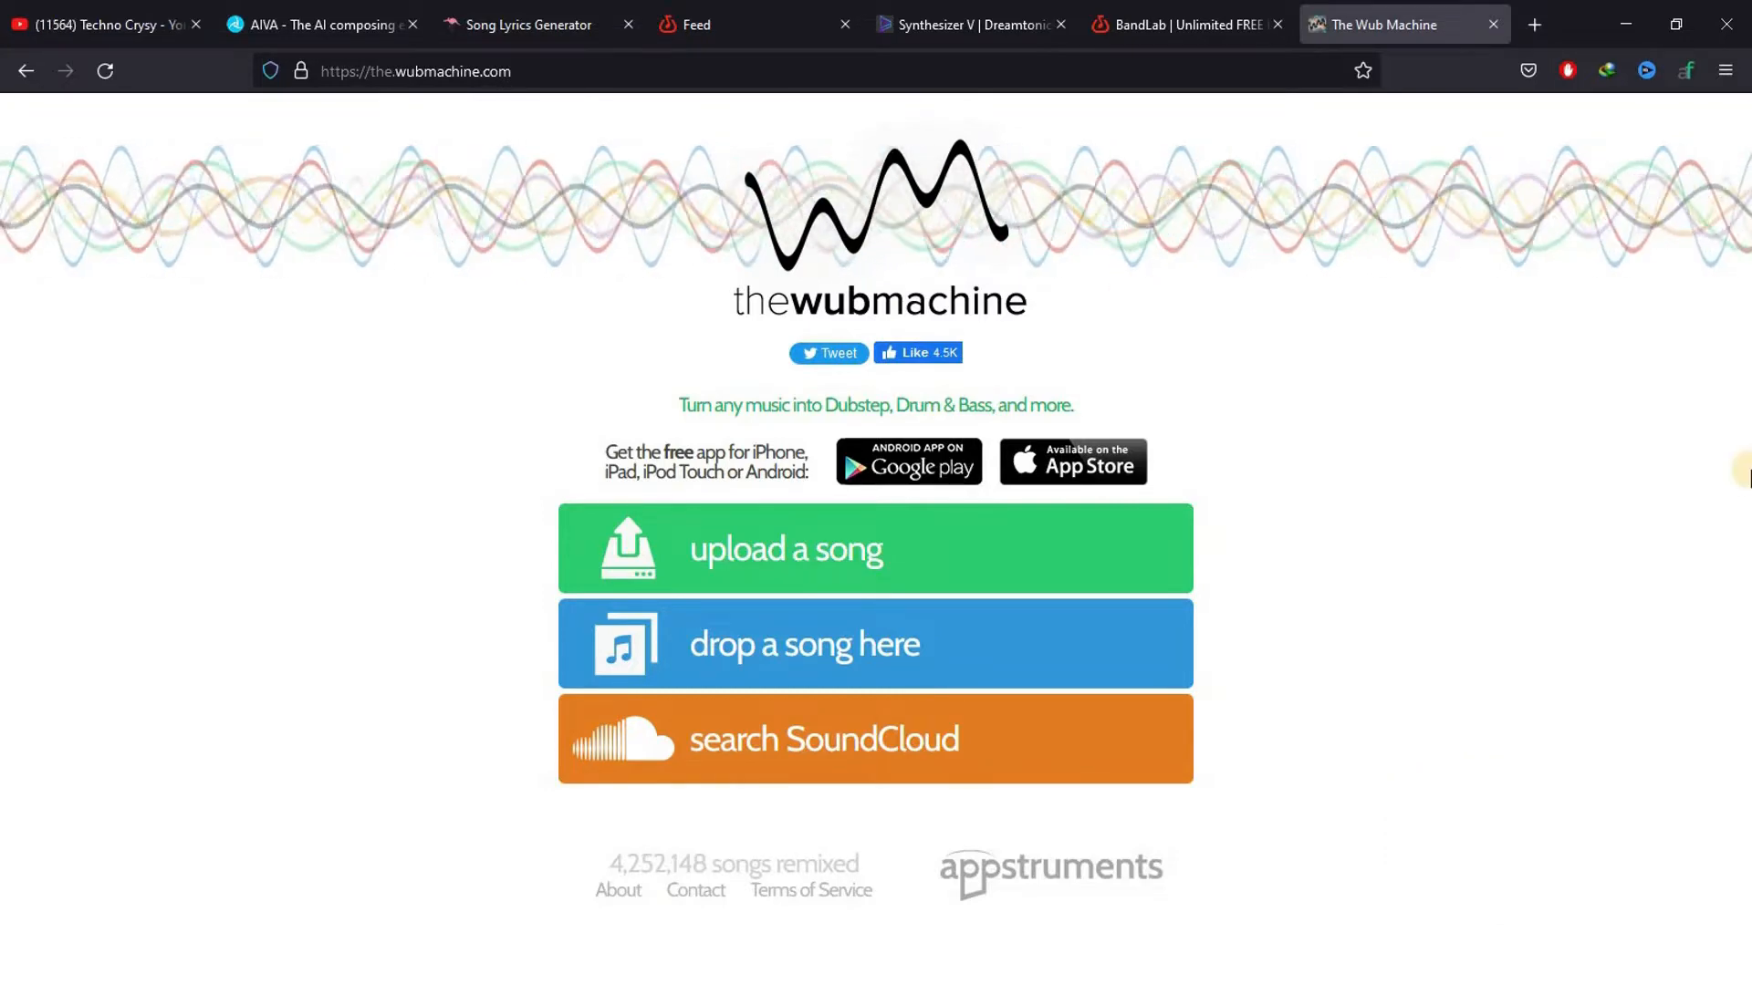
# Switch to AIVA, log in to the account, and start a new track with the Pop preset style
pyautogui.click(310, 15)
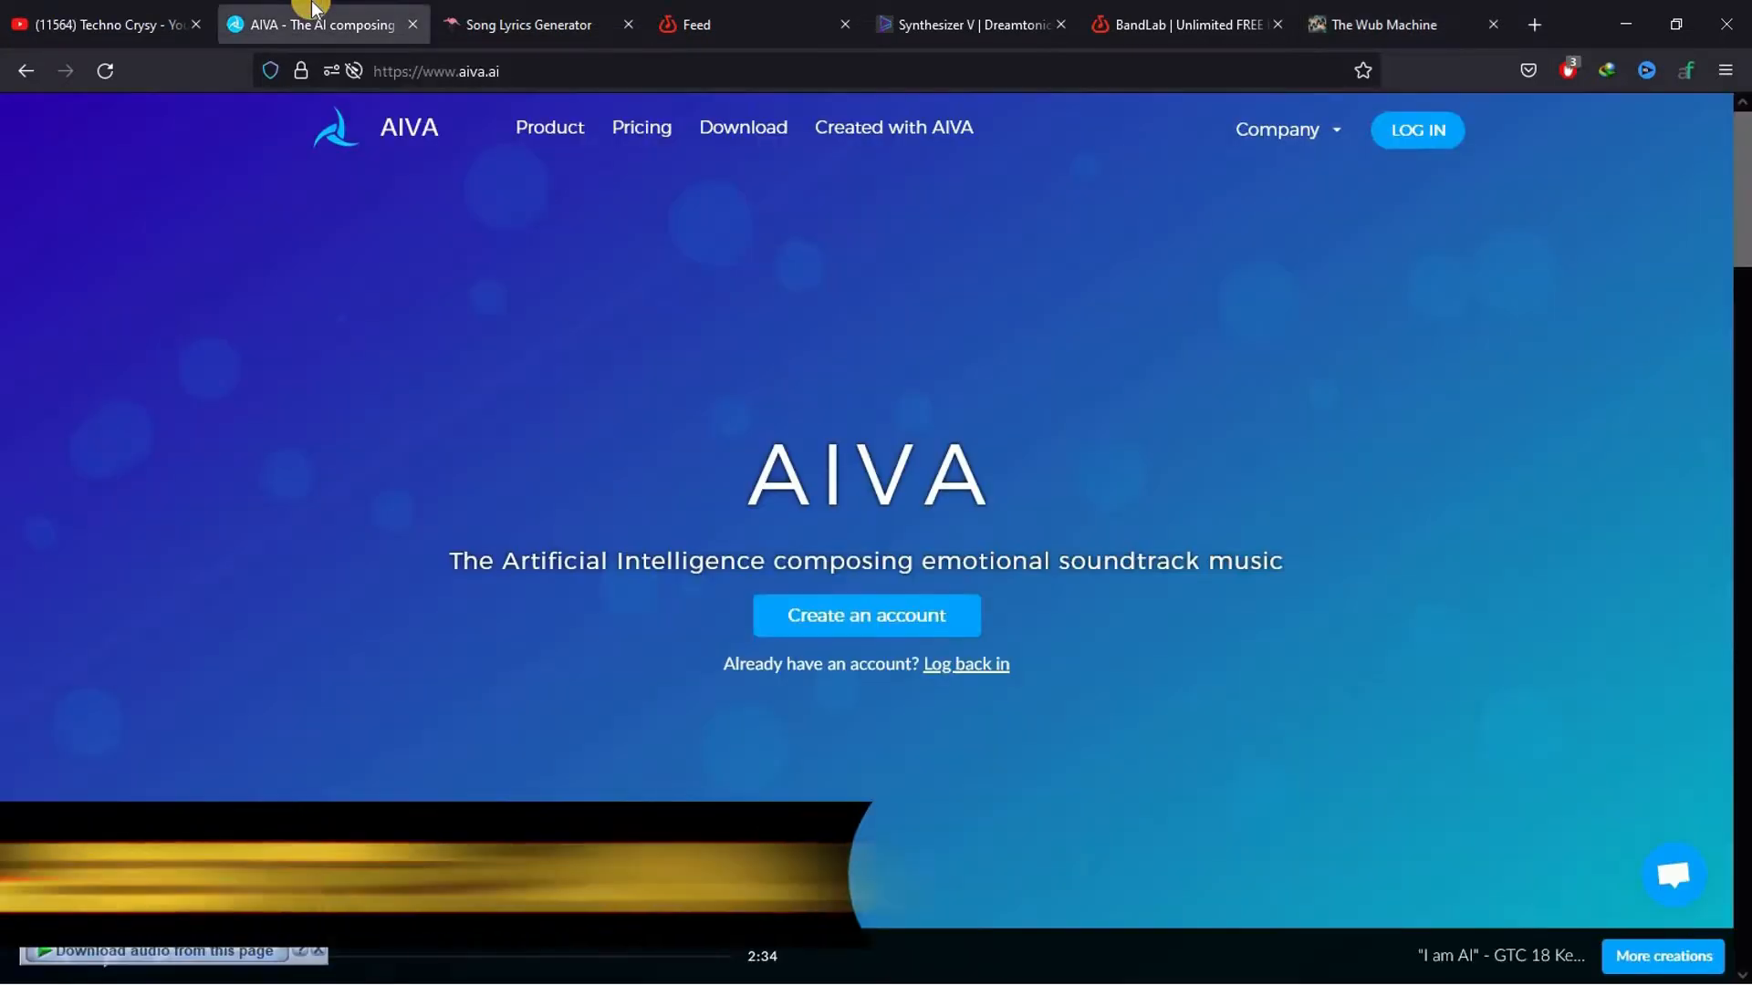
pyautogui.click(1419, 129)
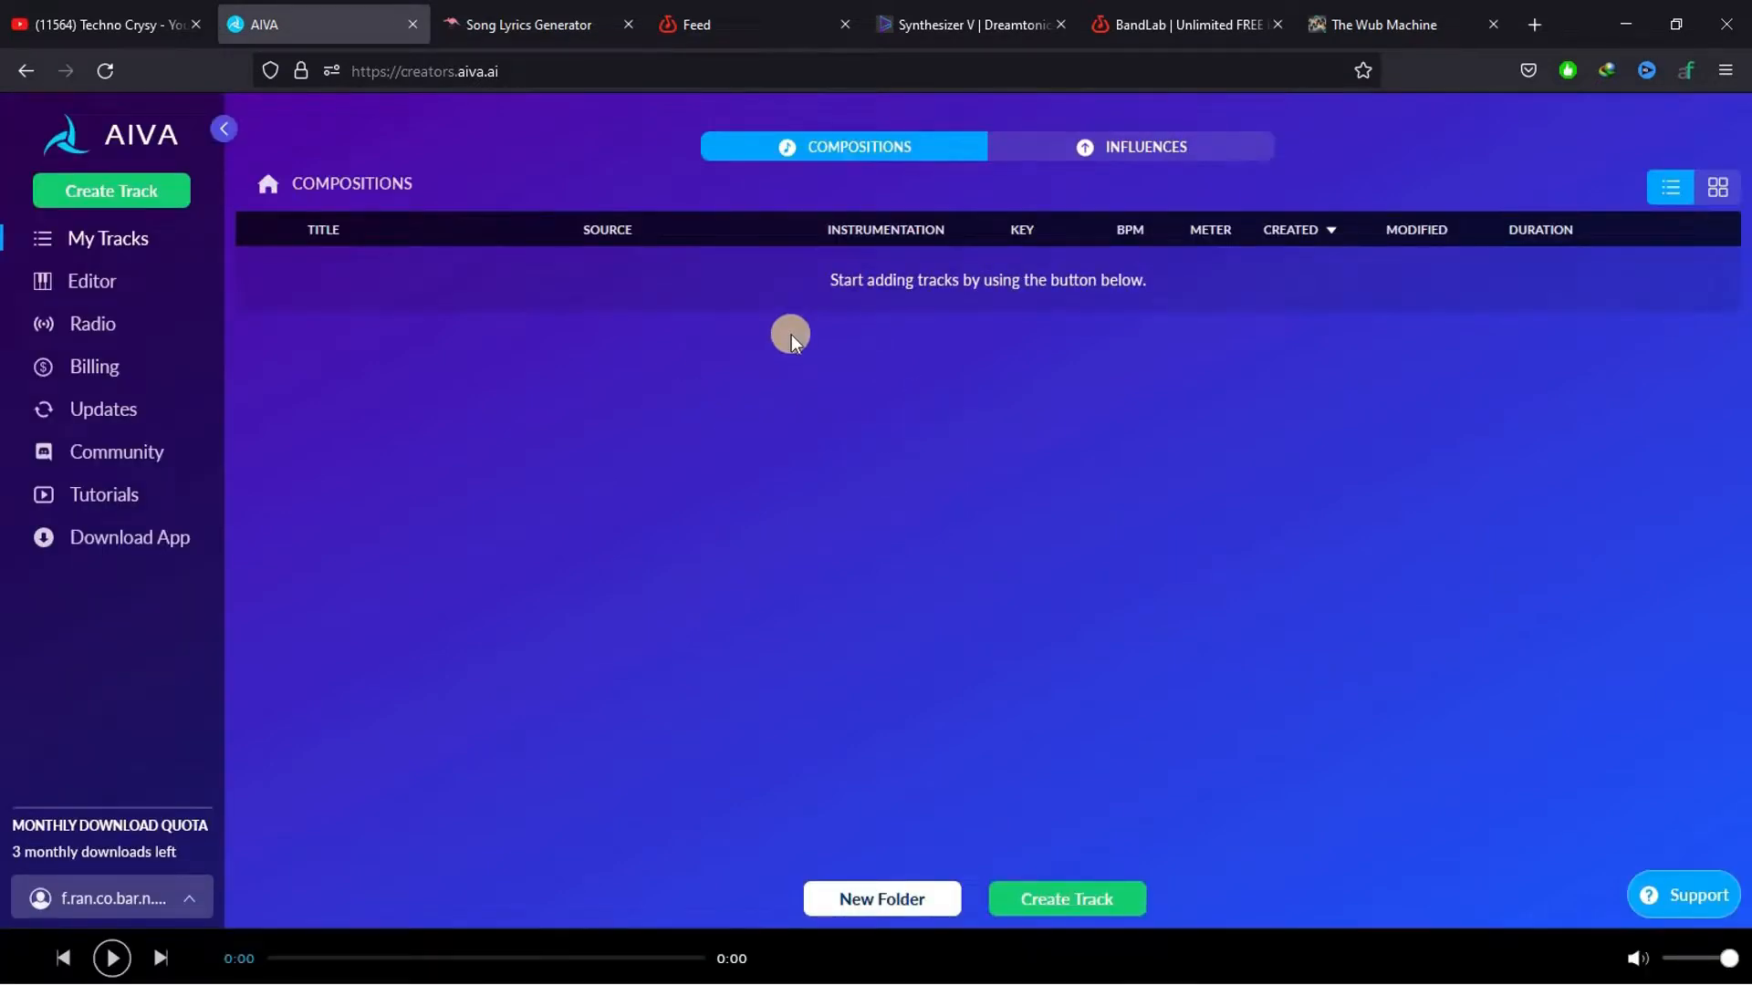
pyautogui.click(1098, 896)
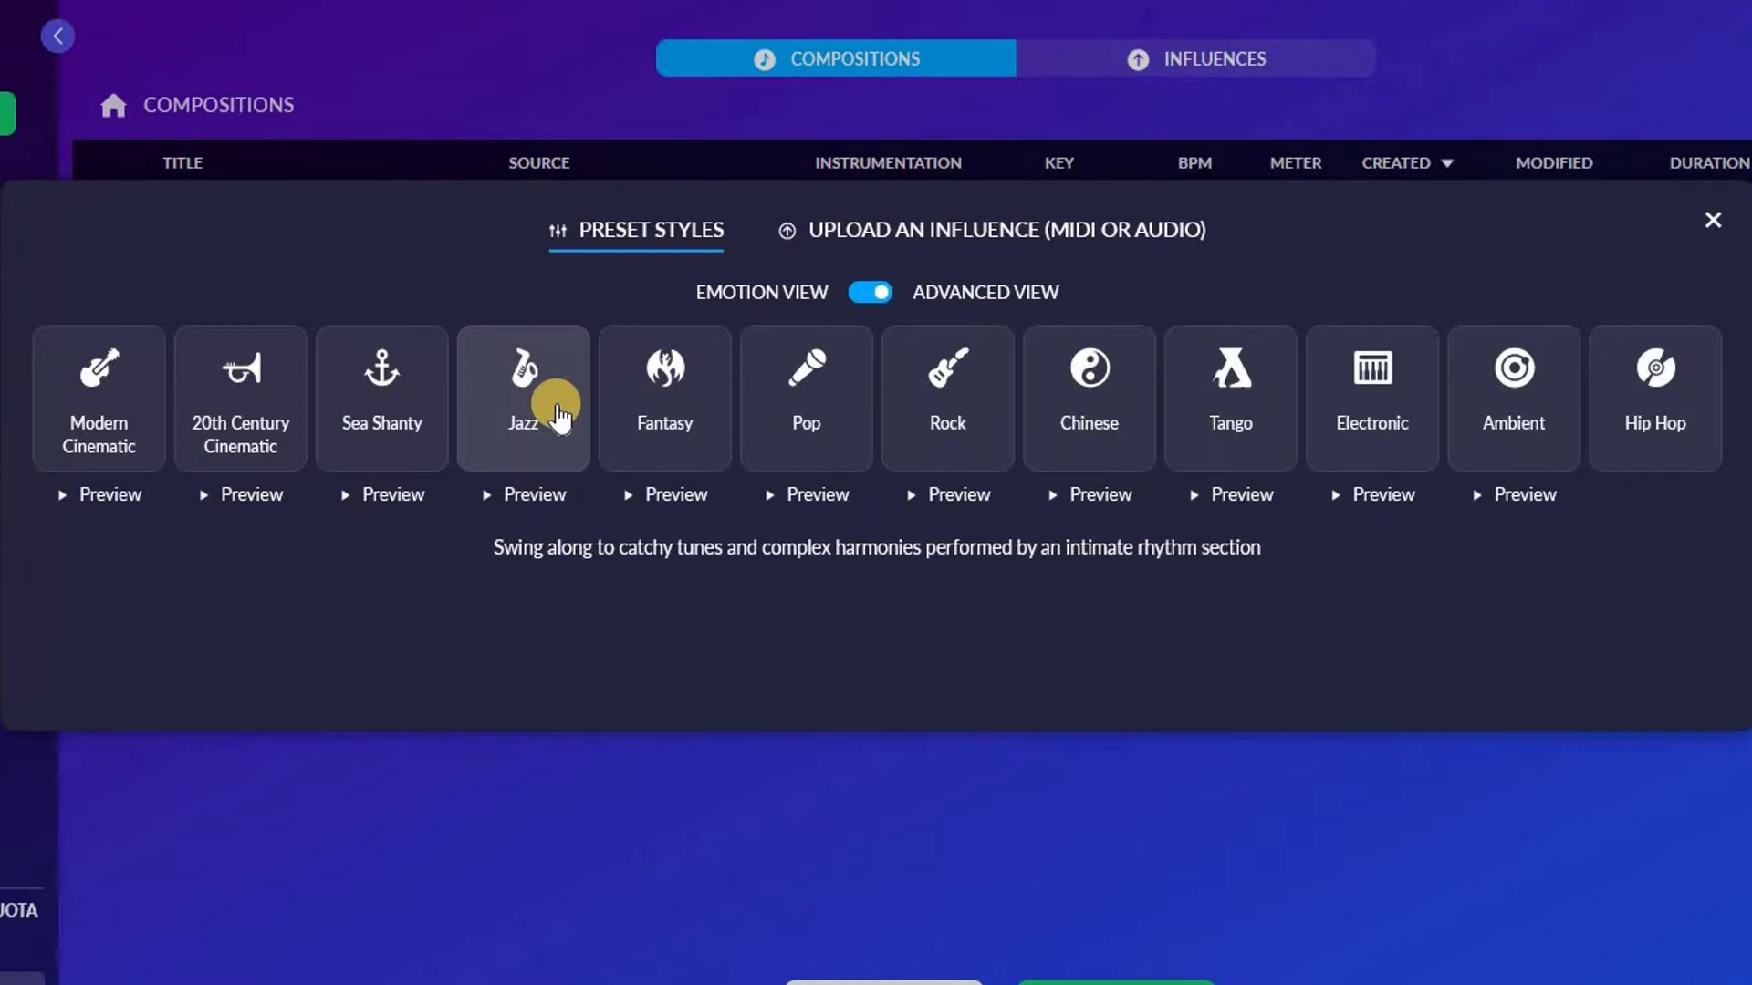
pyautogui.click(780, 392)
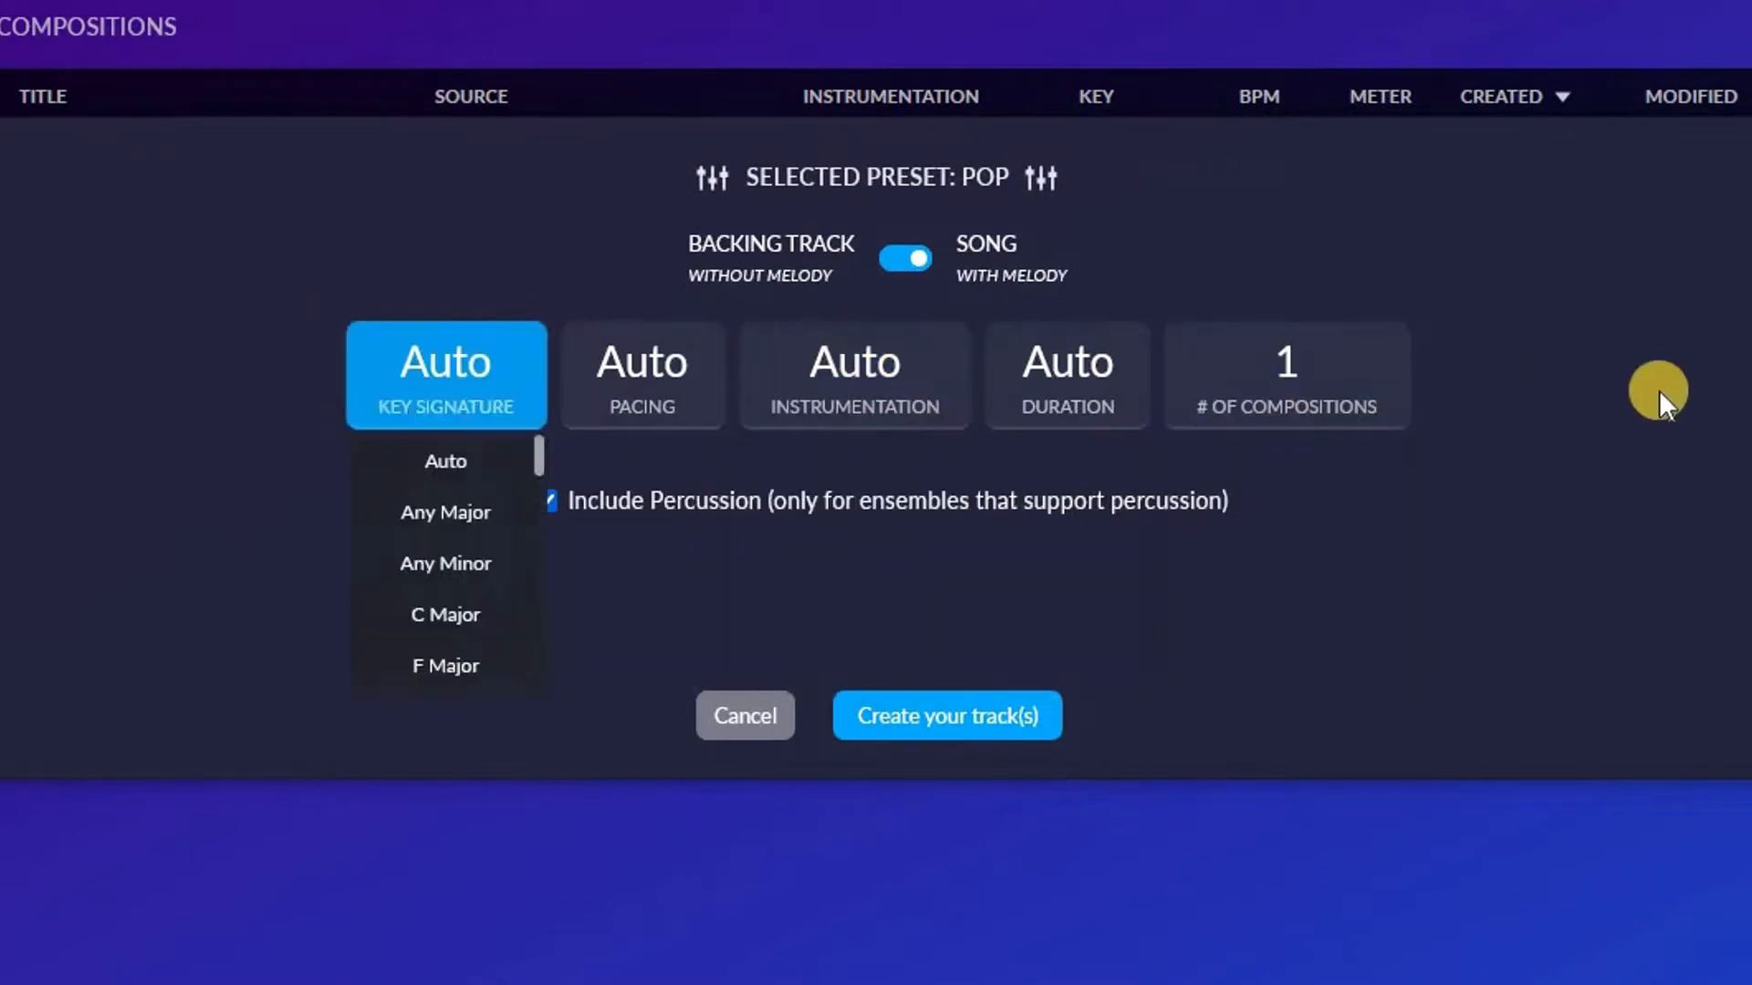
# Set the Pop track's pacing to Medium and its duration to 1'30 - 2'00
pyautogui.click(412, 388)
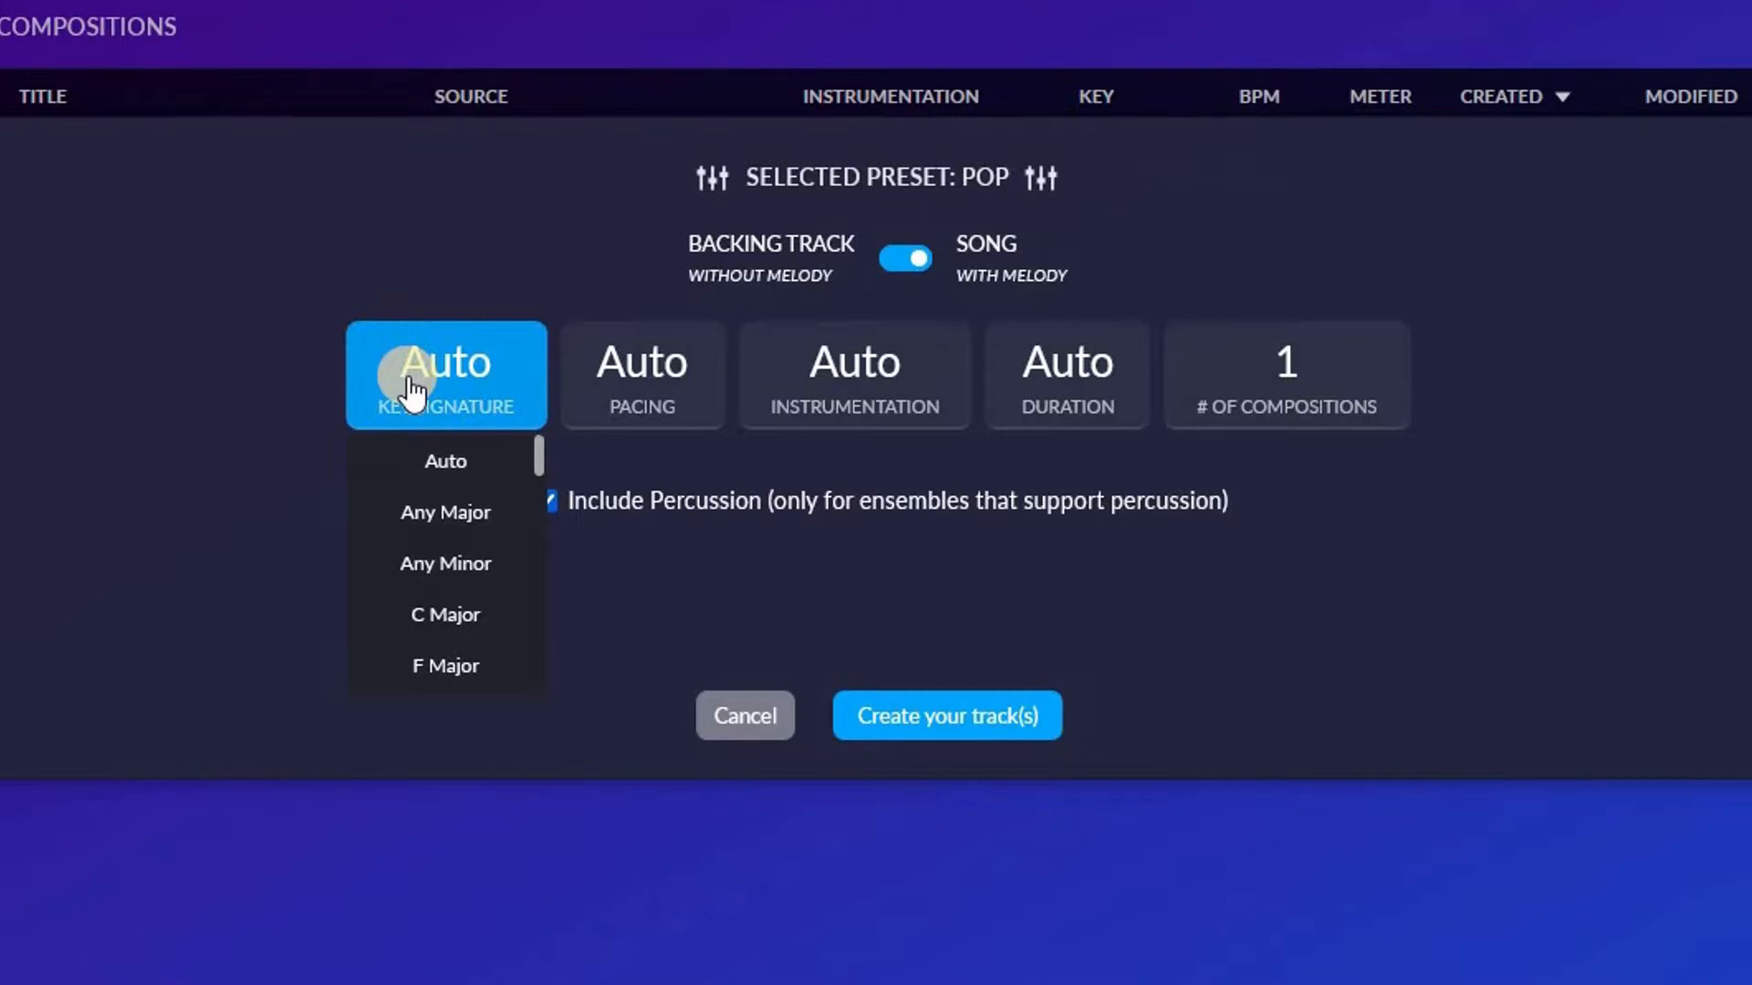
pyautogui.click(588, 354)
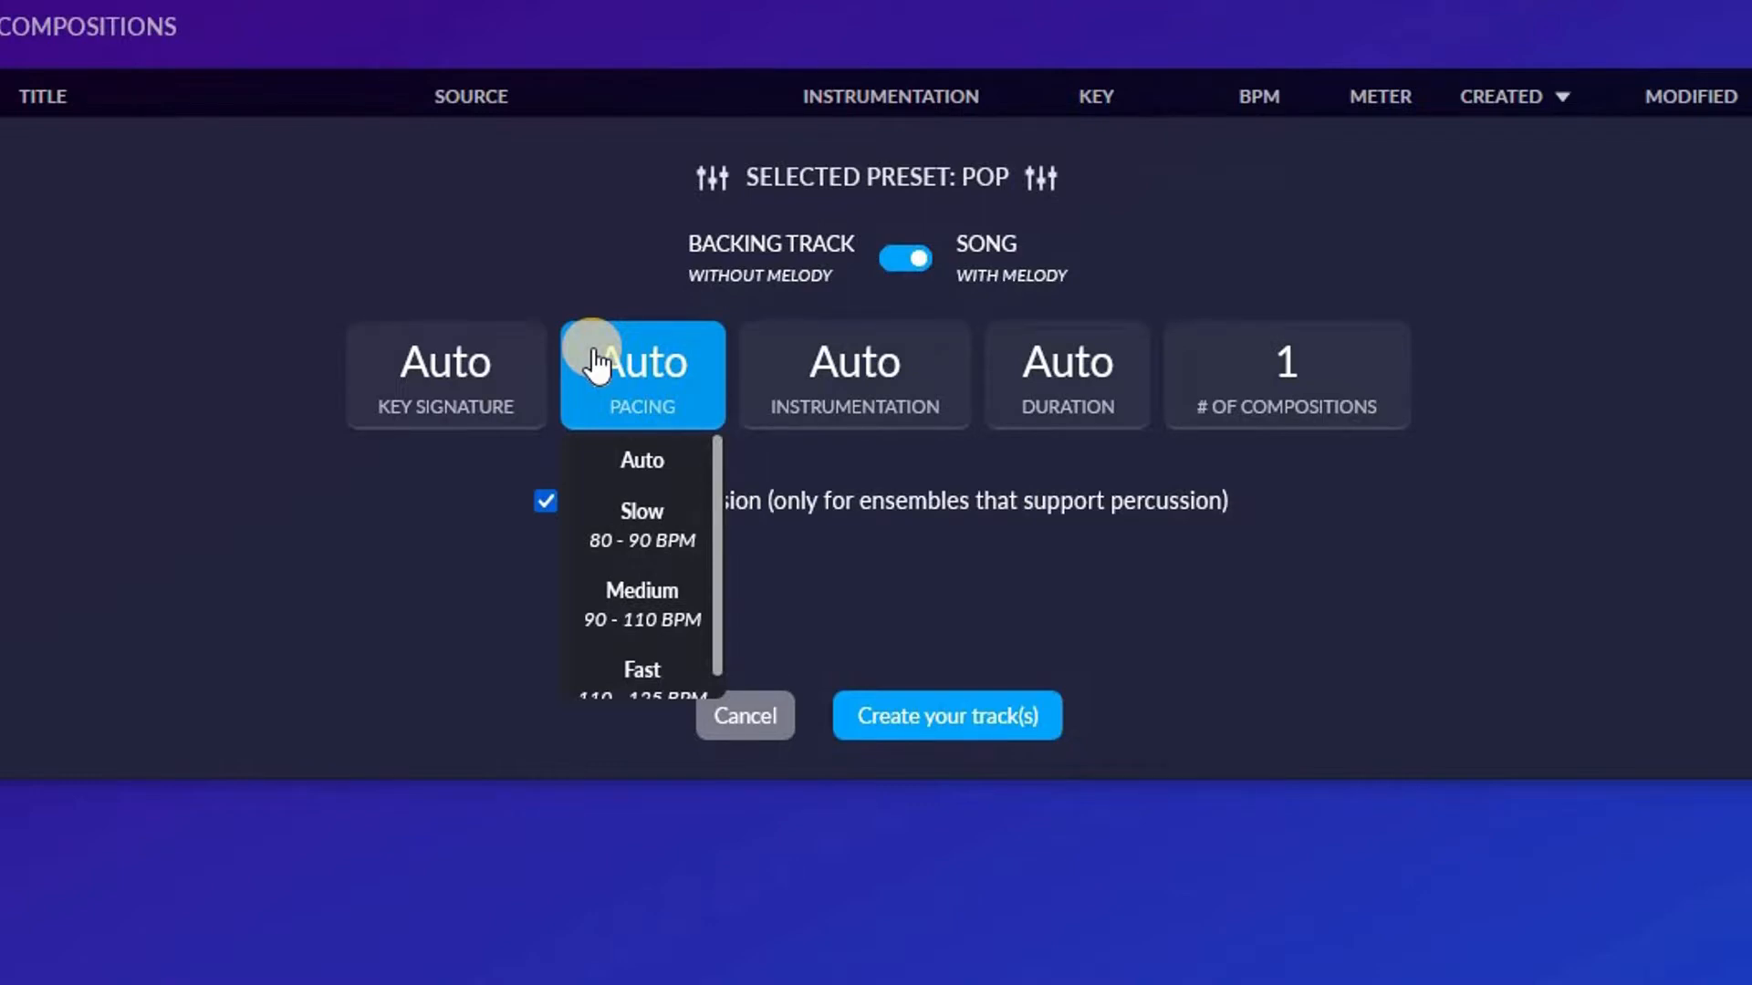
pyautogui.click(653, 589)
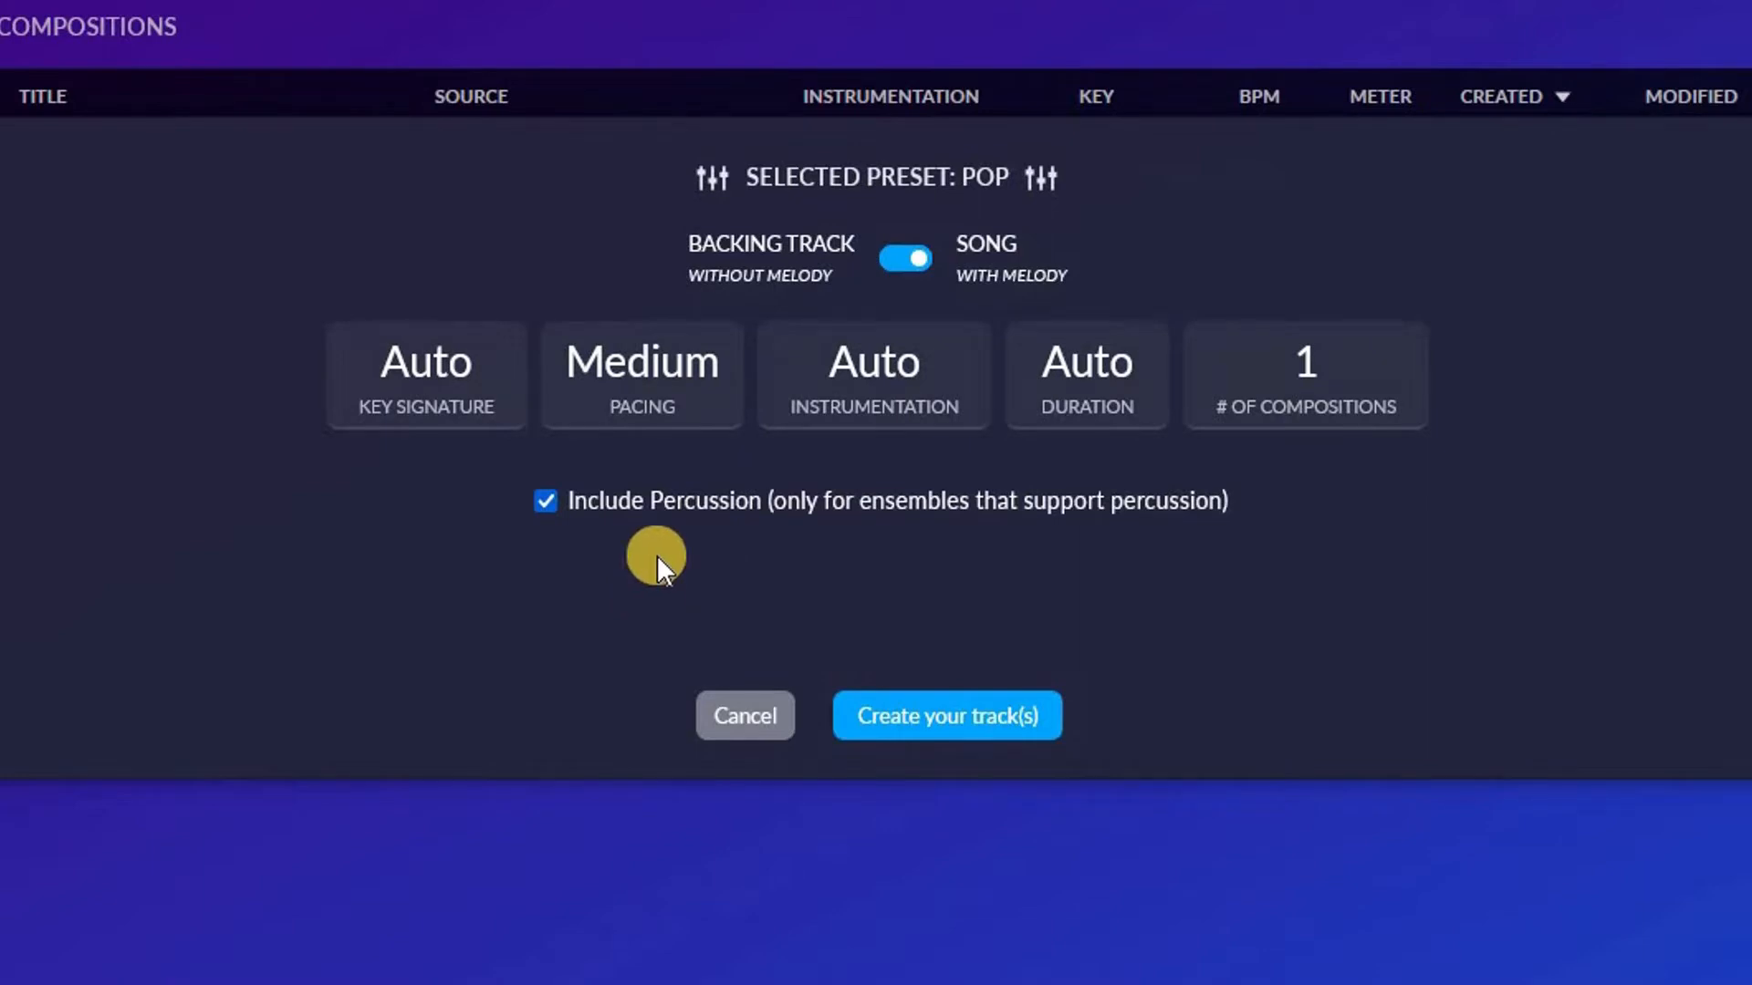
pyautogui.click(911, 365)
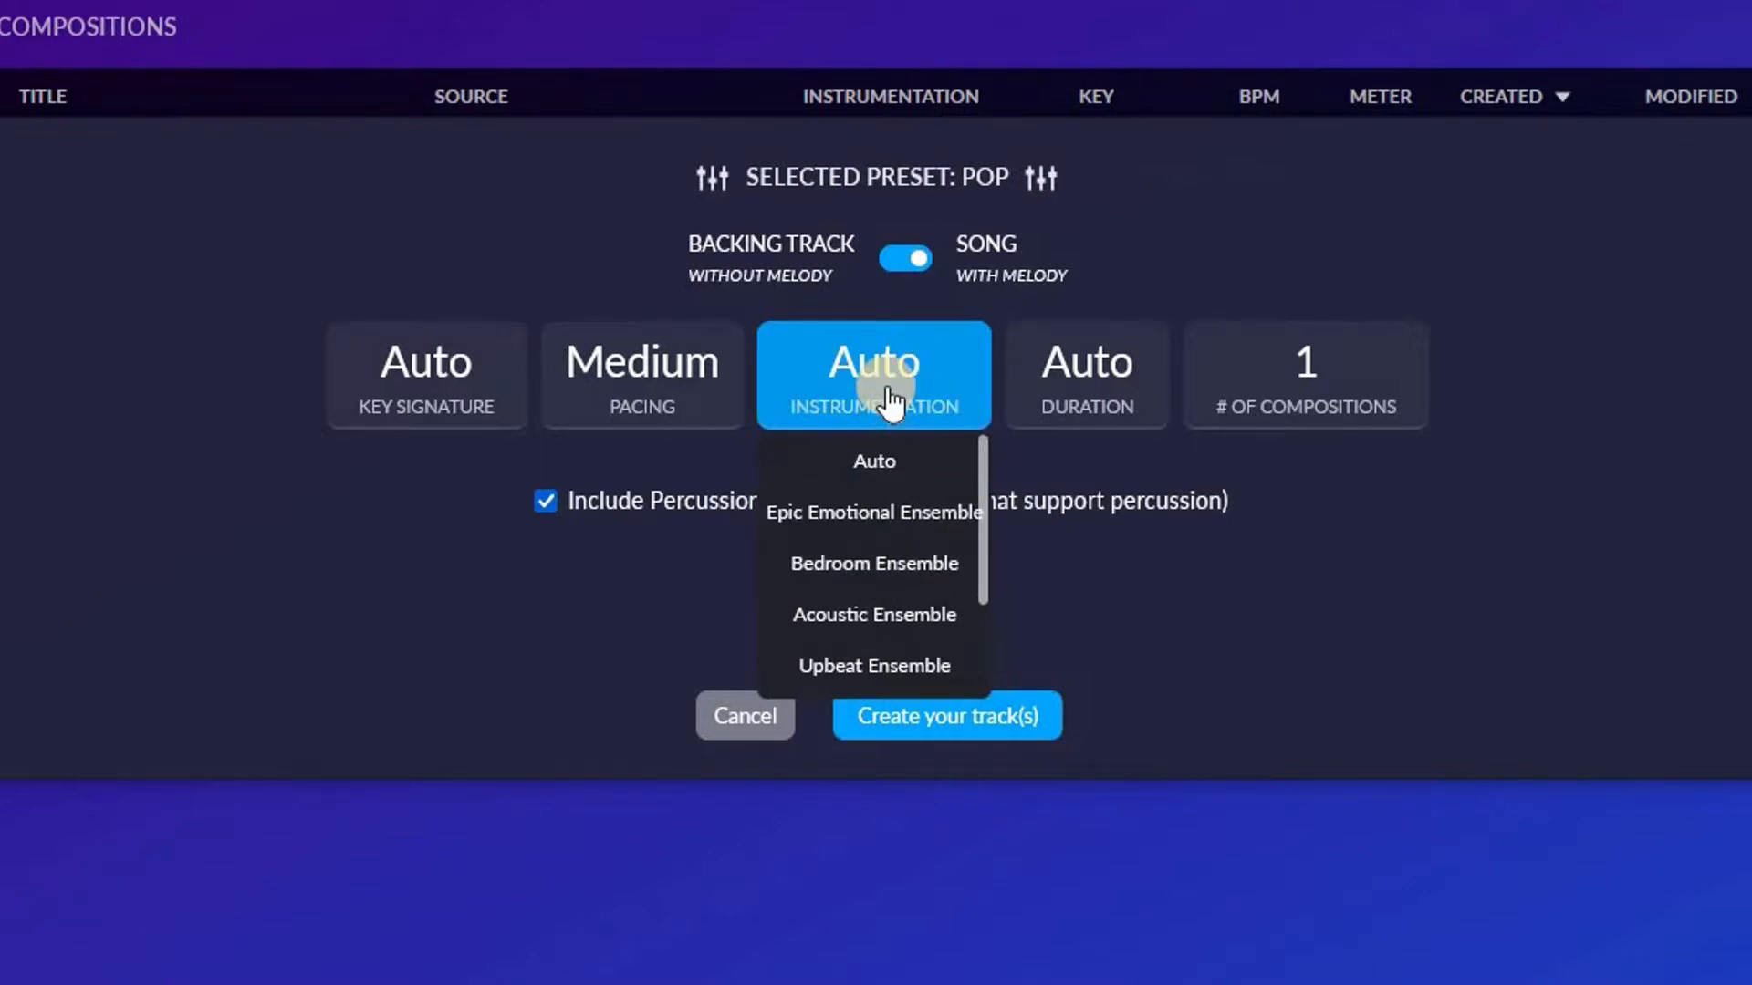
pyautogui.click(1083, 400)
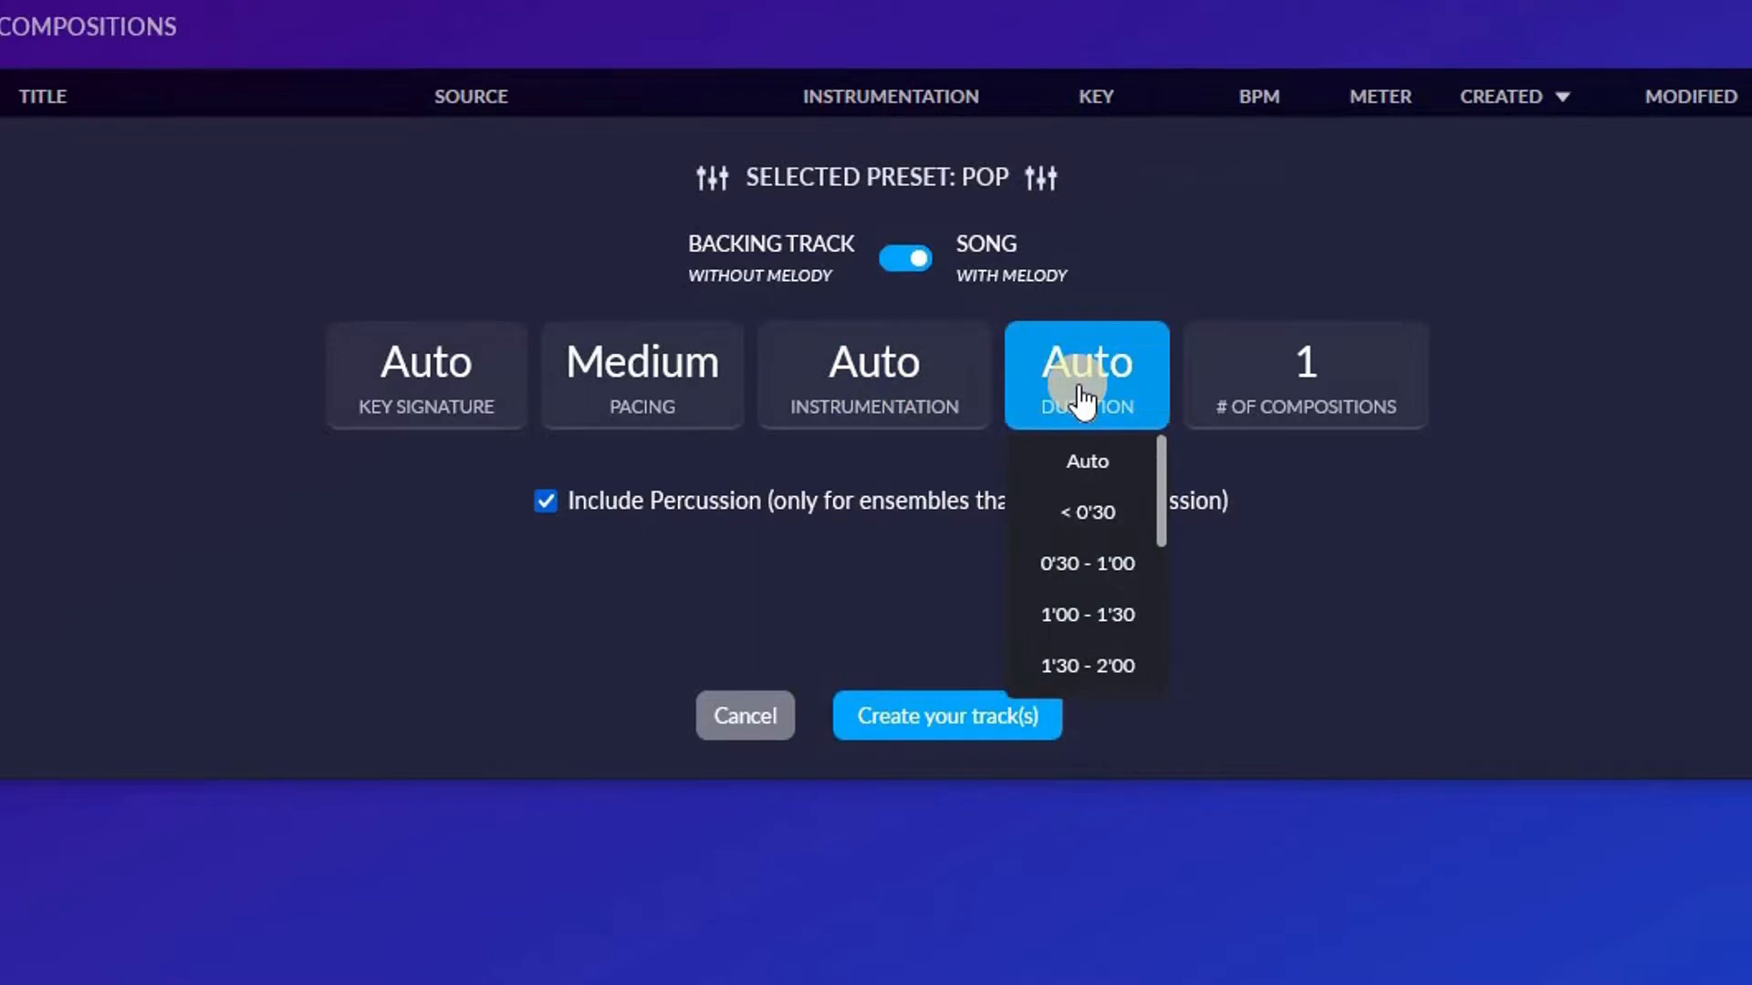
pyautogui.click(1083, 673)
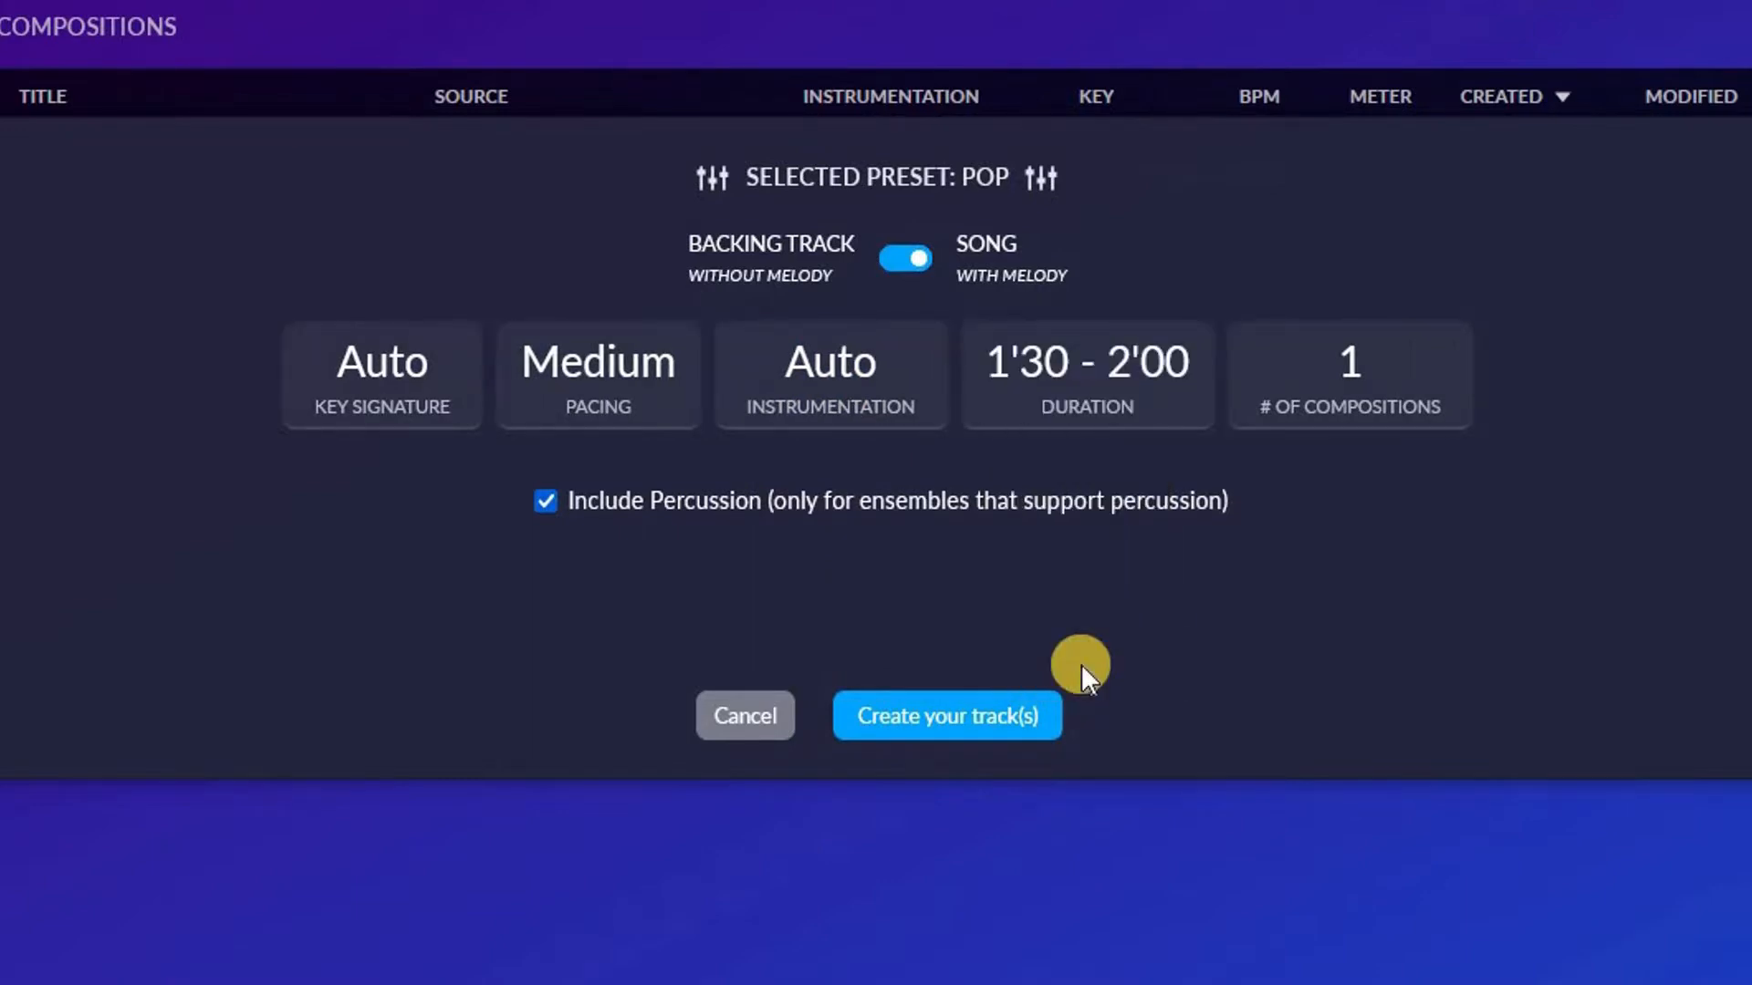
# Check the options for the number of compositions, keep it at 1, and create the track
pyautogui.click(1154, 391)
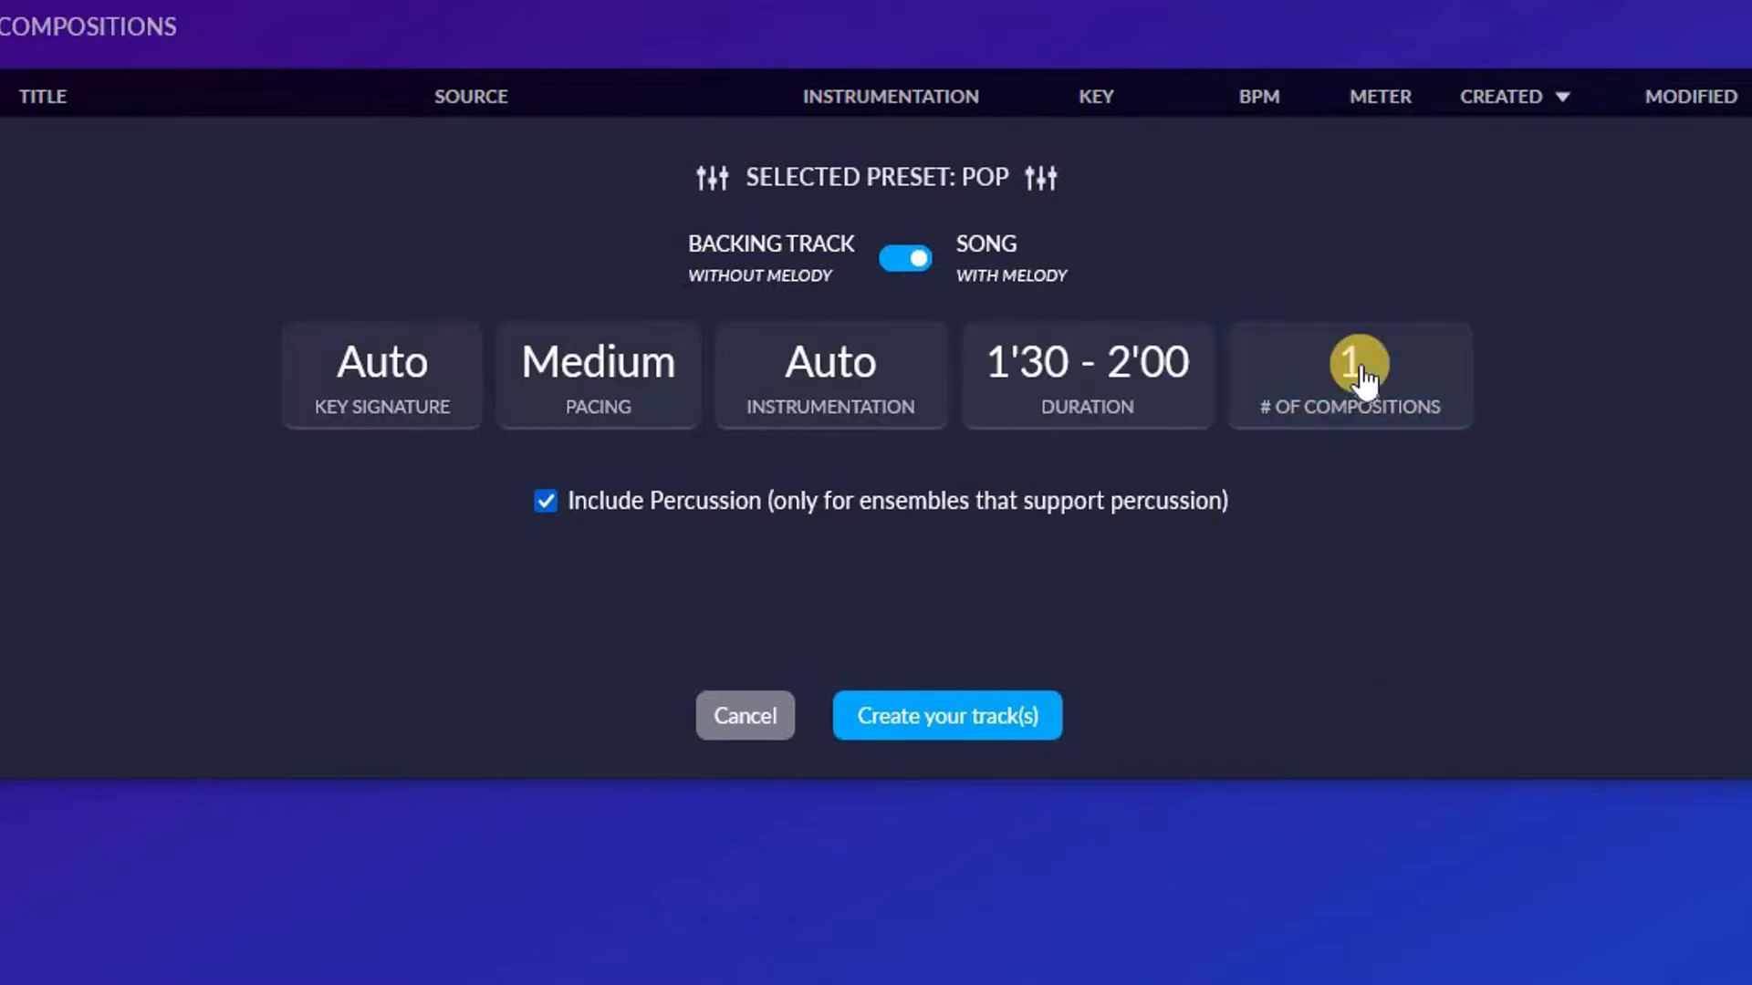
pyautogui.click(1358, 372)
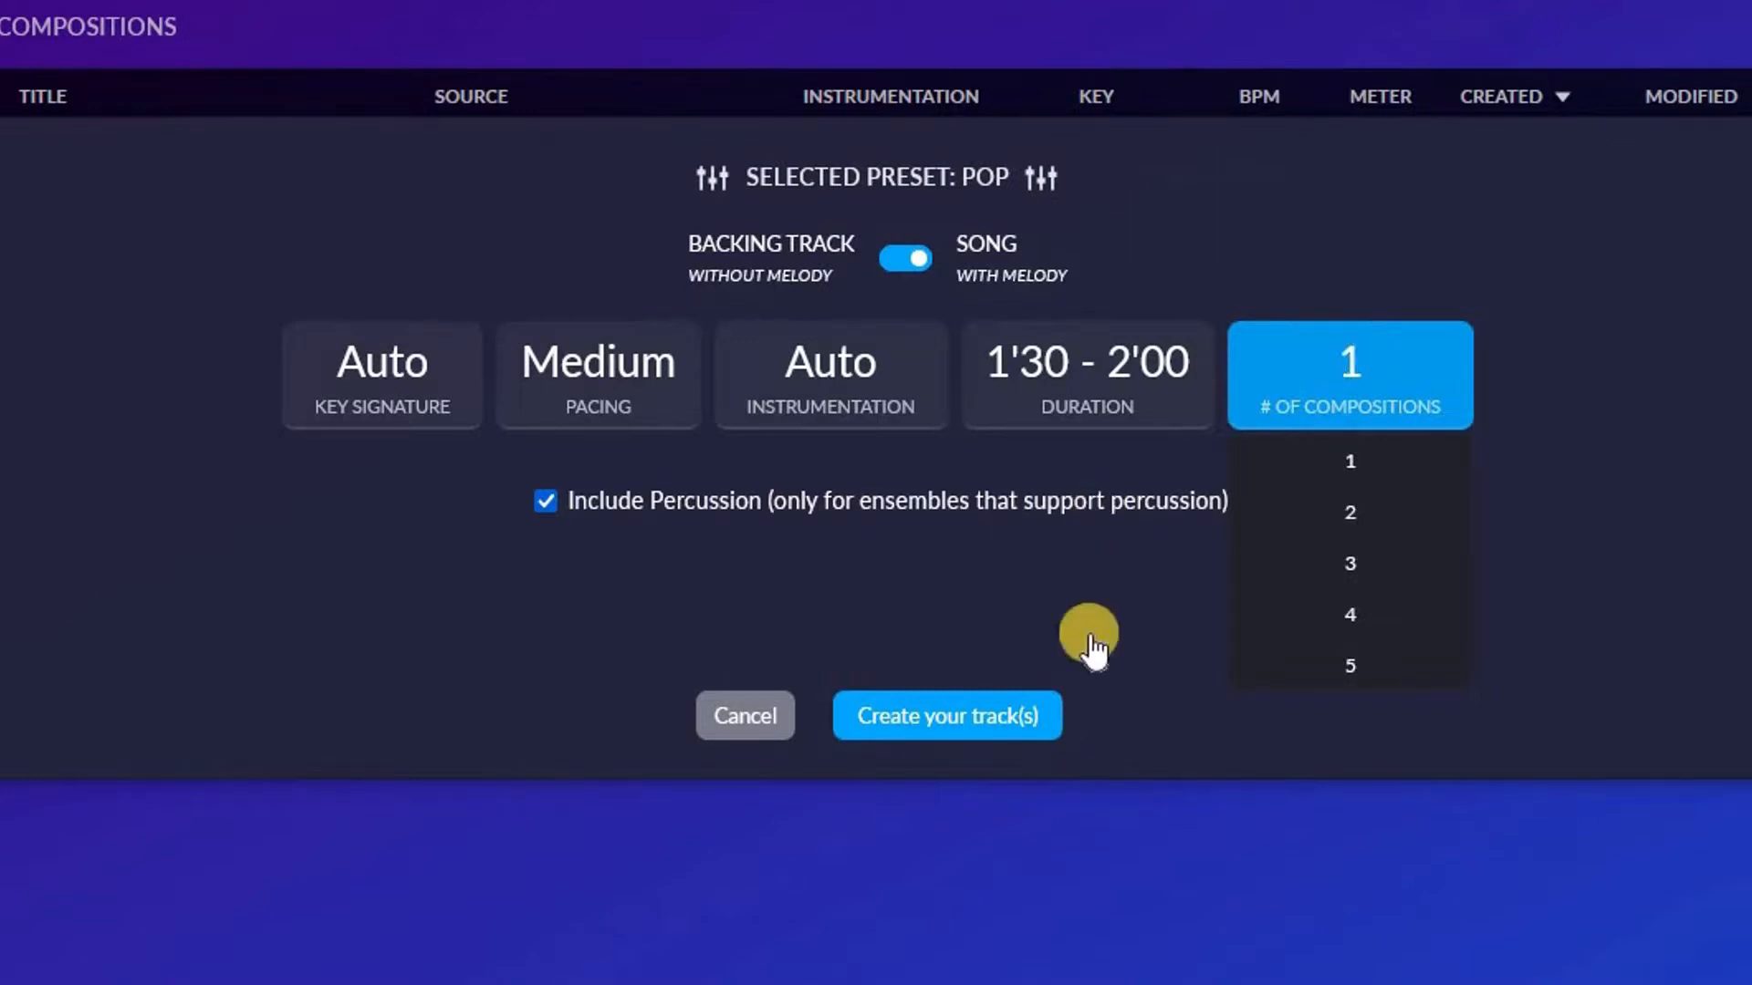
pyautogui.click(1087, 376)
pyautogui.click(1651, 356)
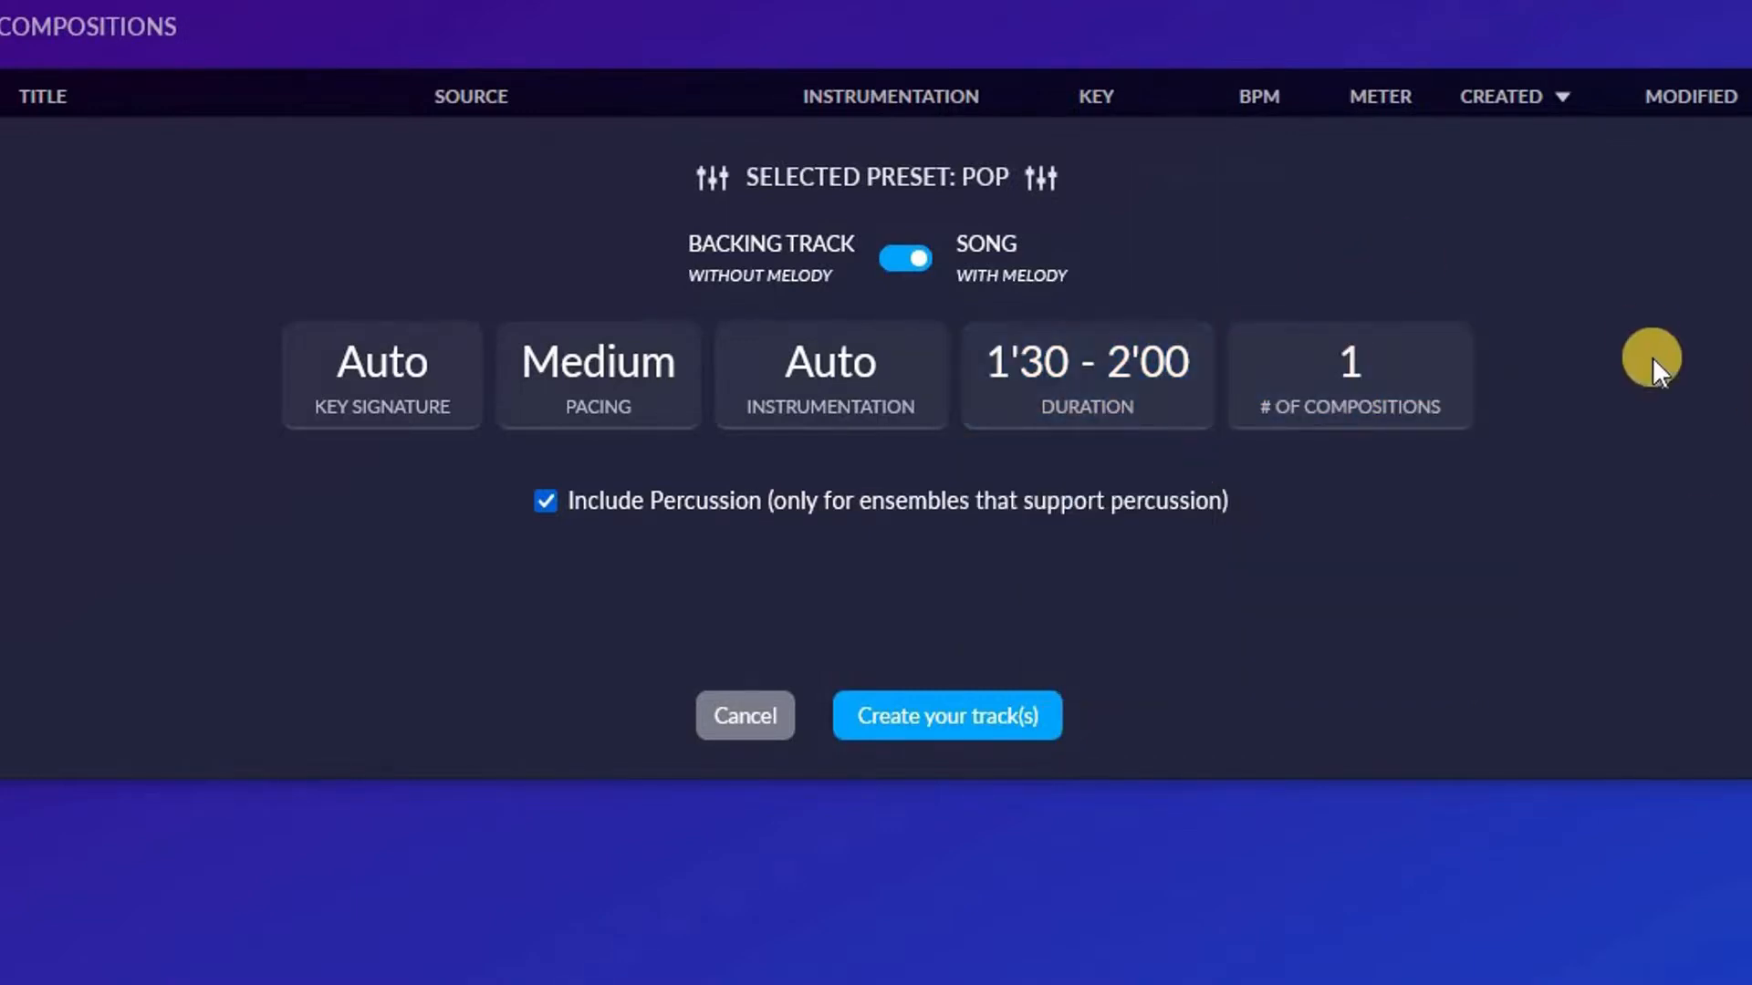
pyautogui.click(956, 712)
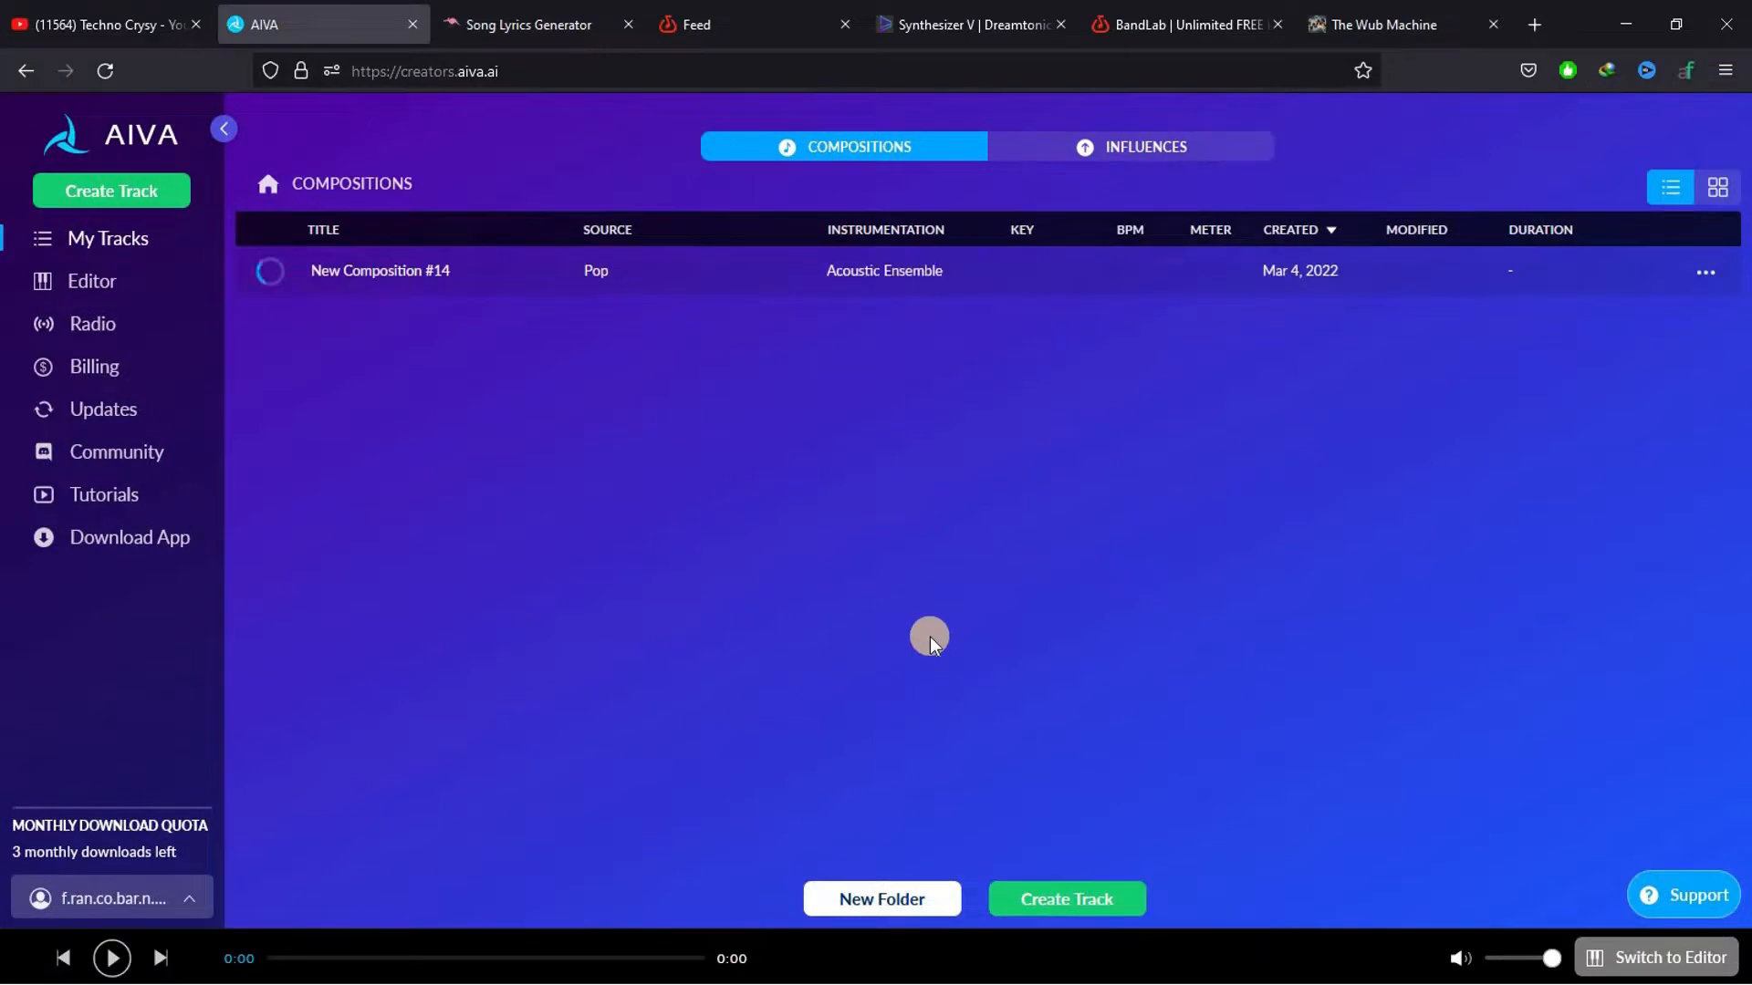
# Switch to the Song Lyrics Generator, browse its genres and artists, and open the Love Song generator
pyautogui.click(496, 8)
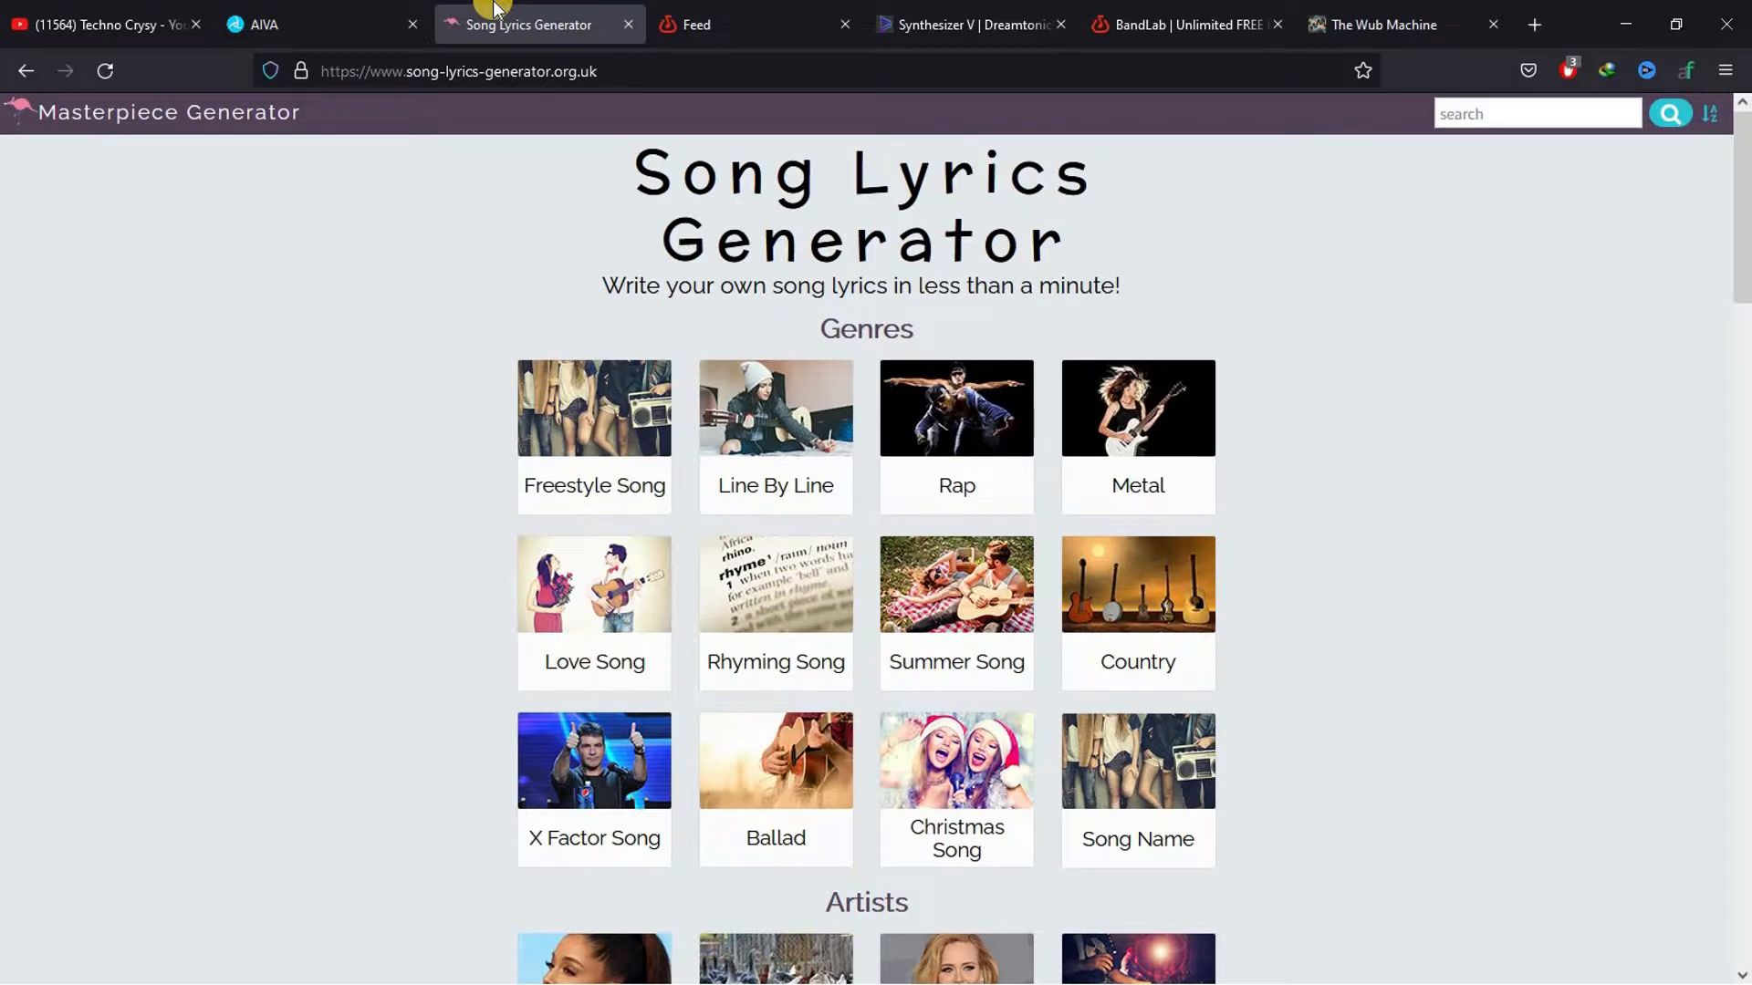
pyautogui.moveTo(1745, 151); pyautogui.dragTo(1744, 291)
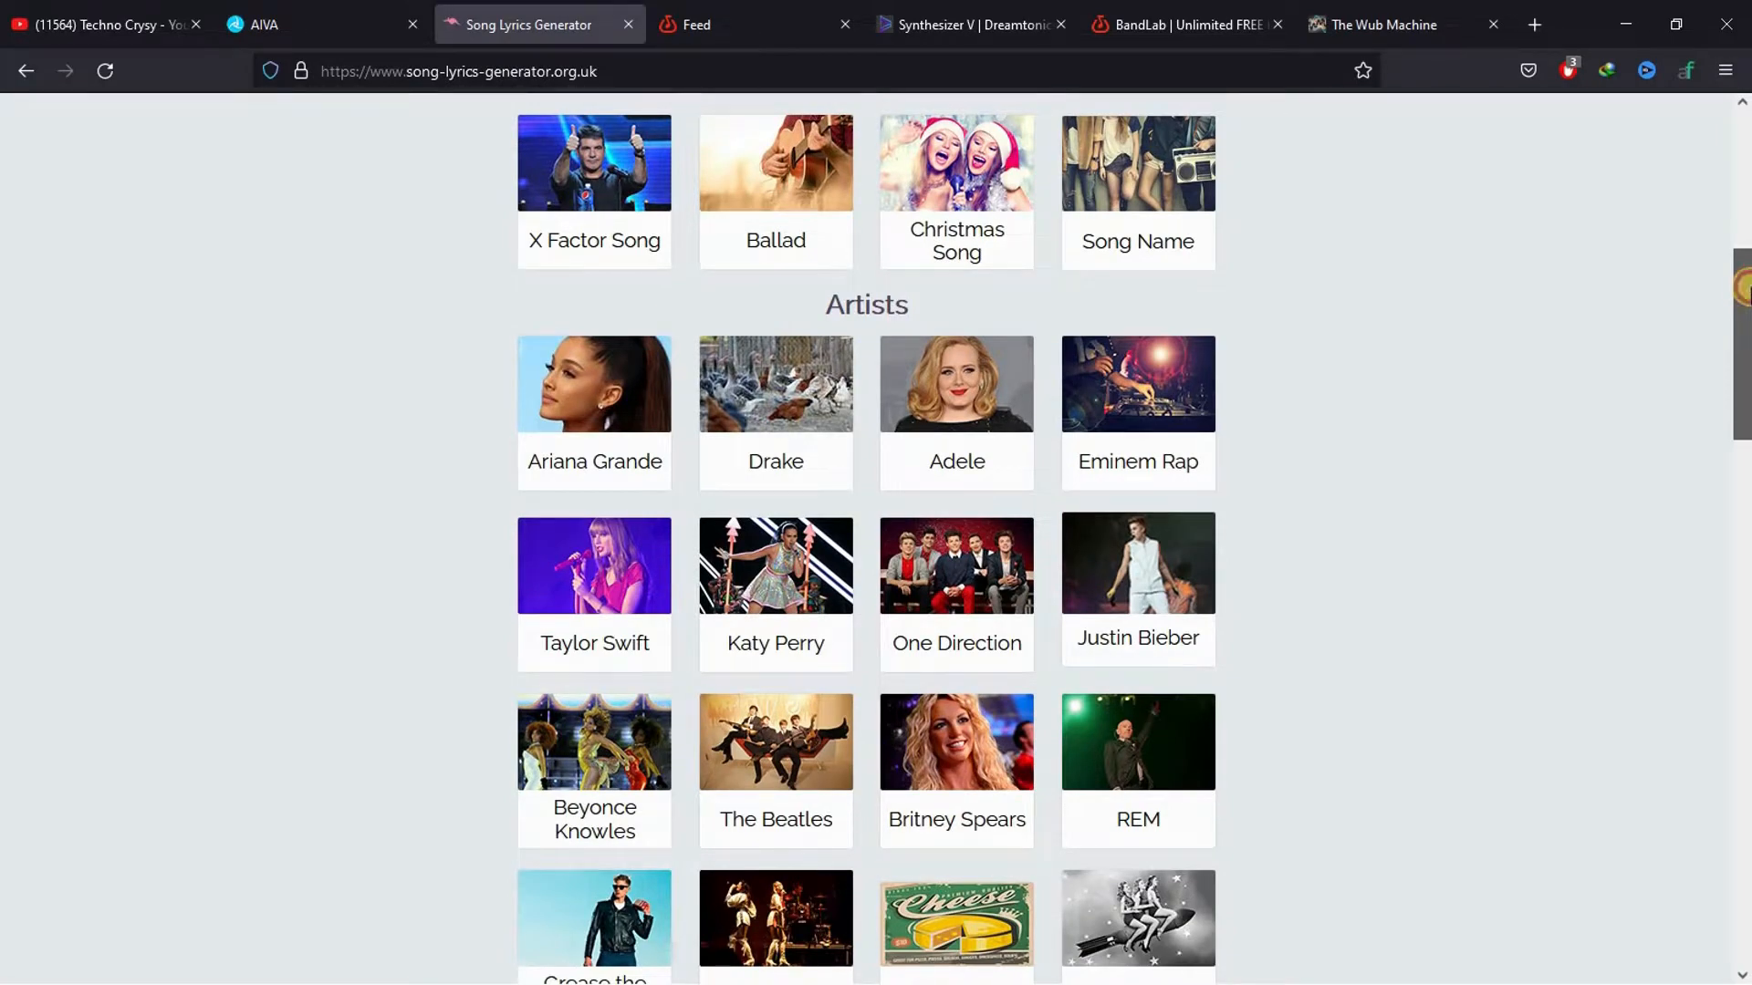
pyautogui.moveTo(1749, 288); pyautogui.dragTo(1740, 58)
pyautogui.click(580, 612)
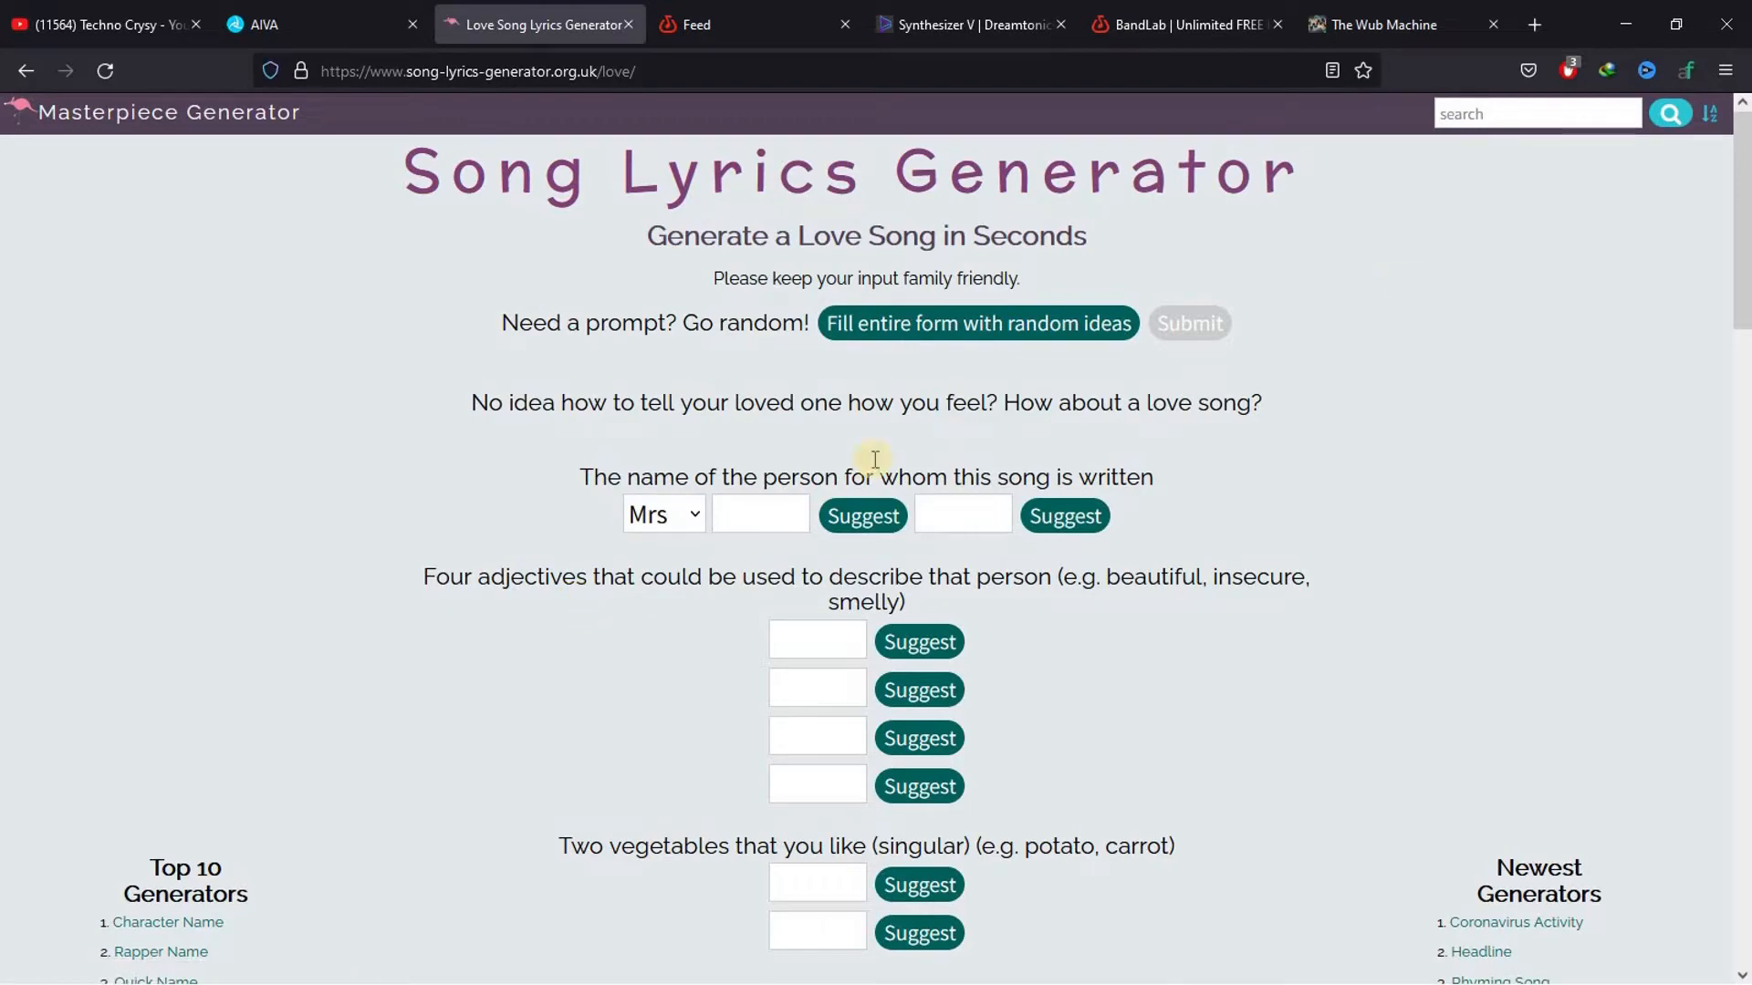
# Fill the entire love song form with random ideas and submit it to generate the lyrics
pyautogui.moveTo(1744, 266); pyautogui.dragTo(1744, 191)
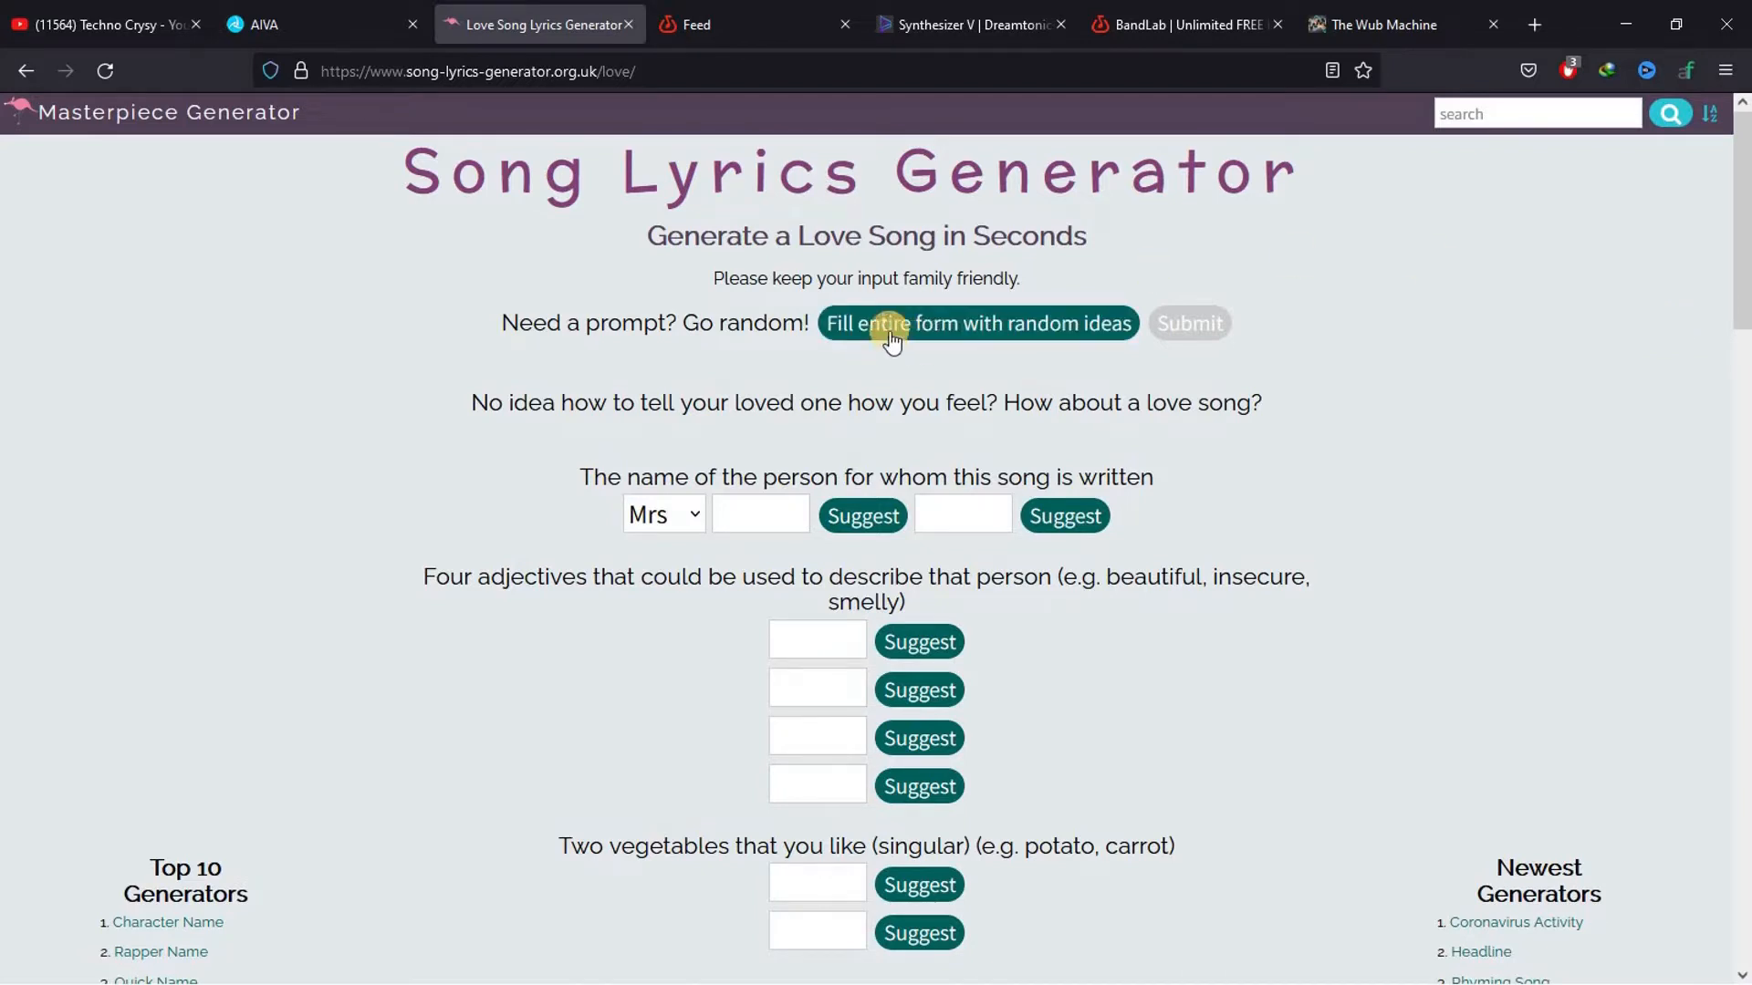
pyautogui.click(998, 330)
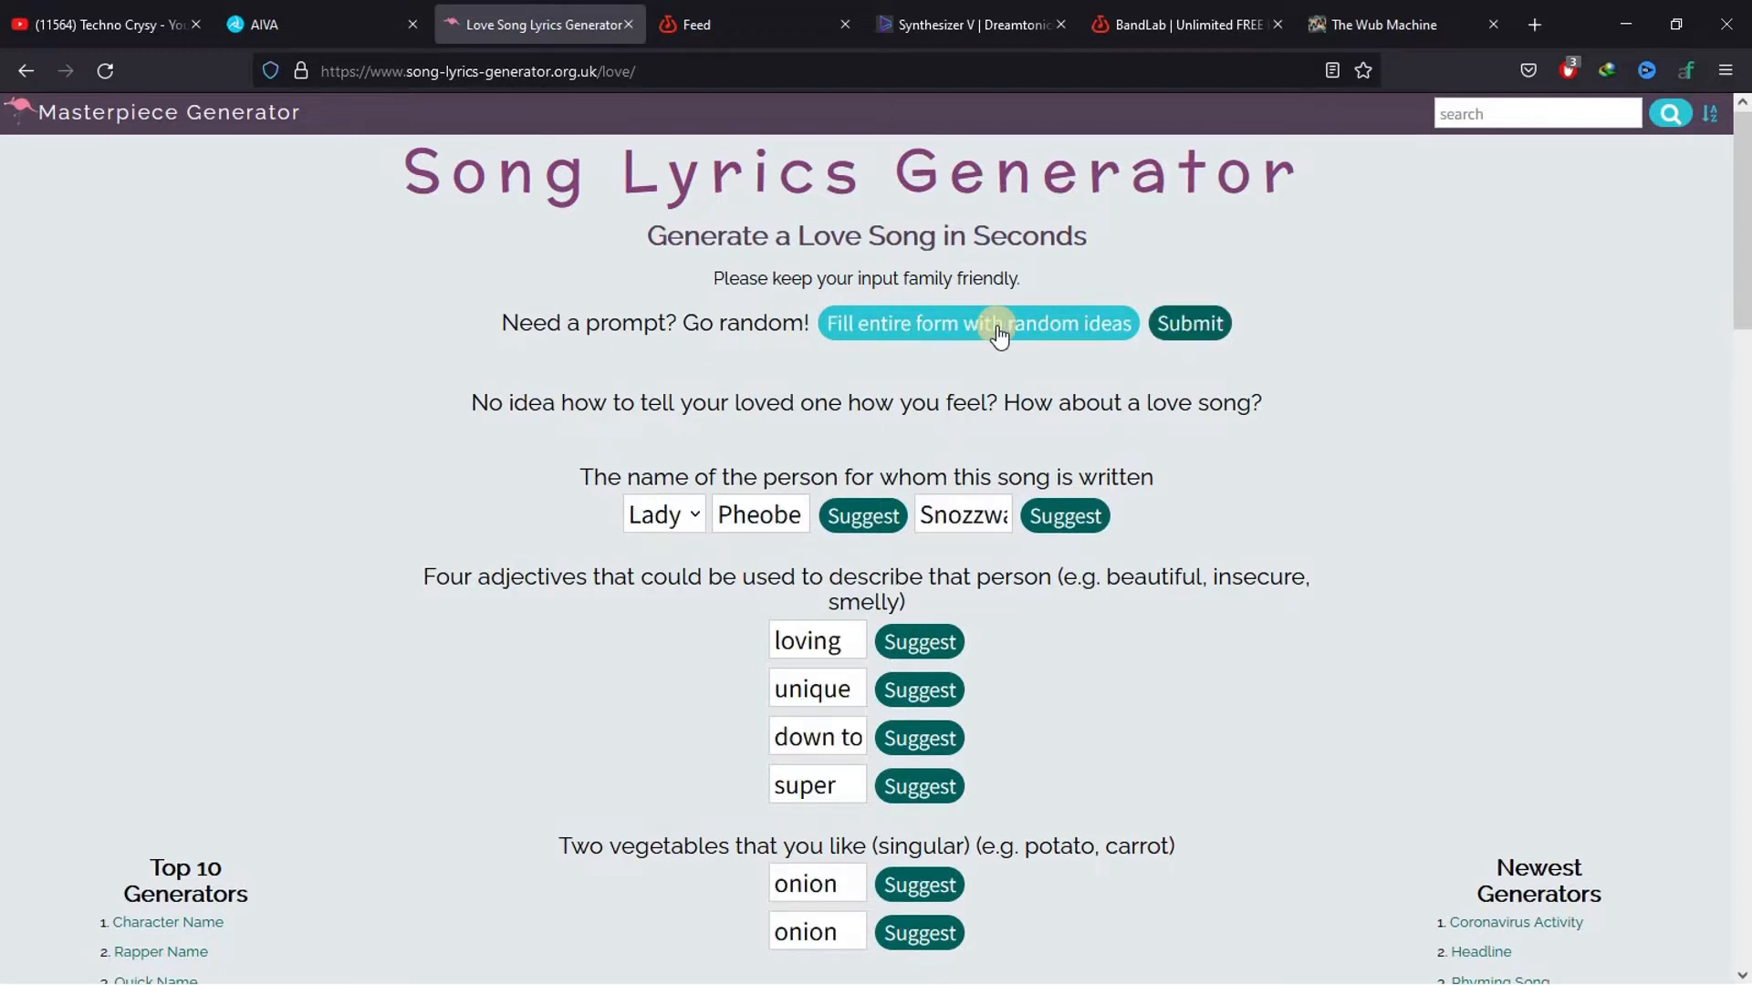
pyautogui.click(1217, 329)
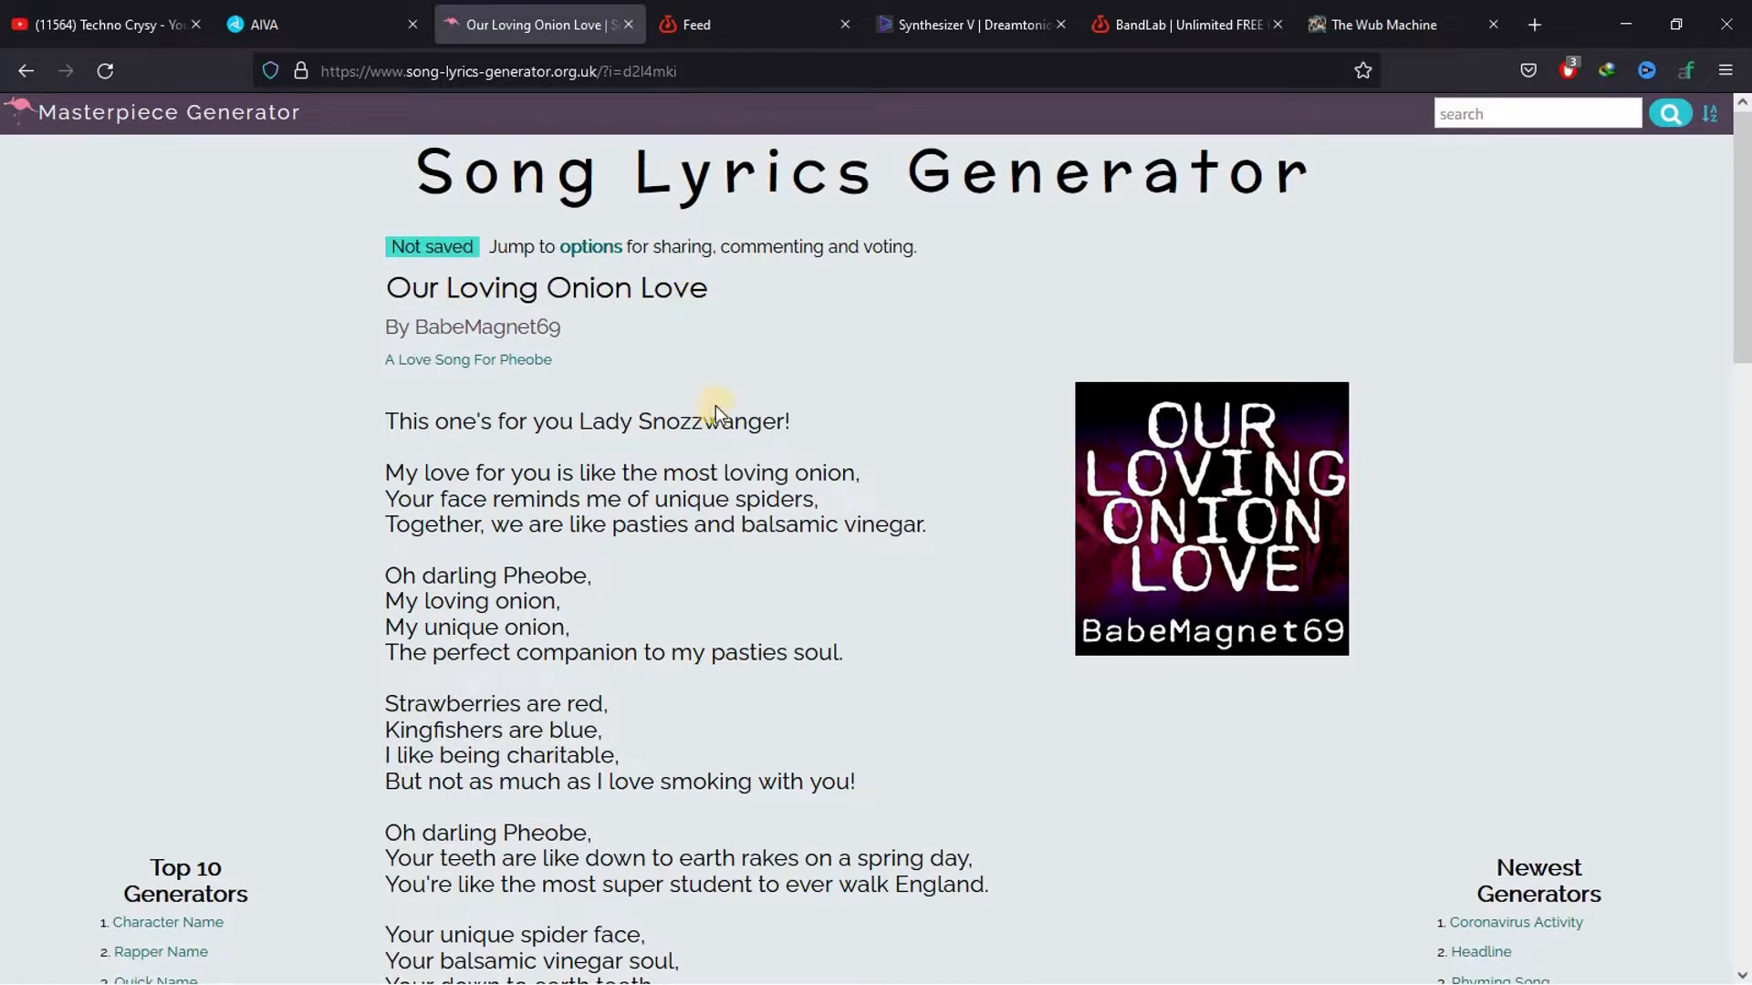
# Read through the generated love song lyrics, highlighting the verses from the opening line down to the "smoking with you" line
pyautogui.scroll(-3, 715, 406)
pyautogui.scroll(3, 715, 406)
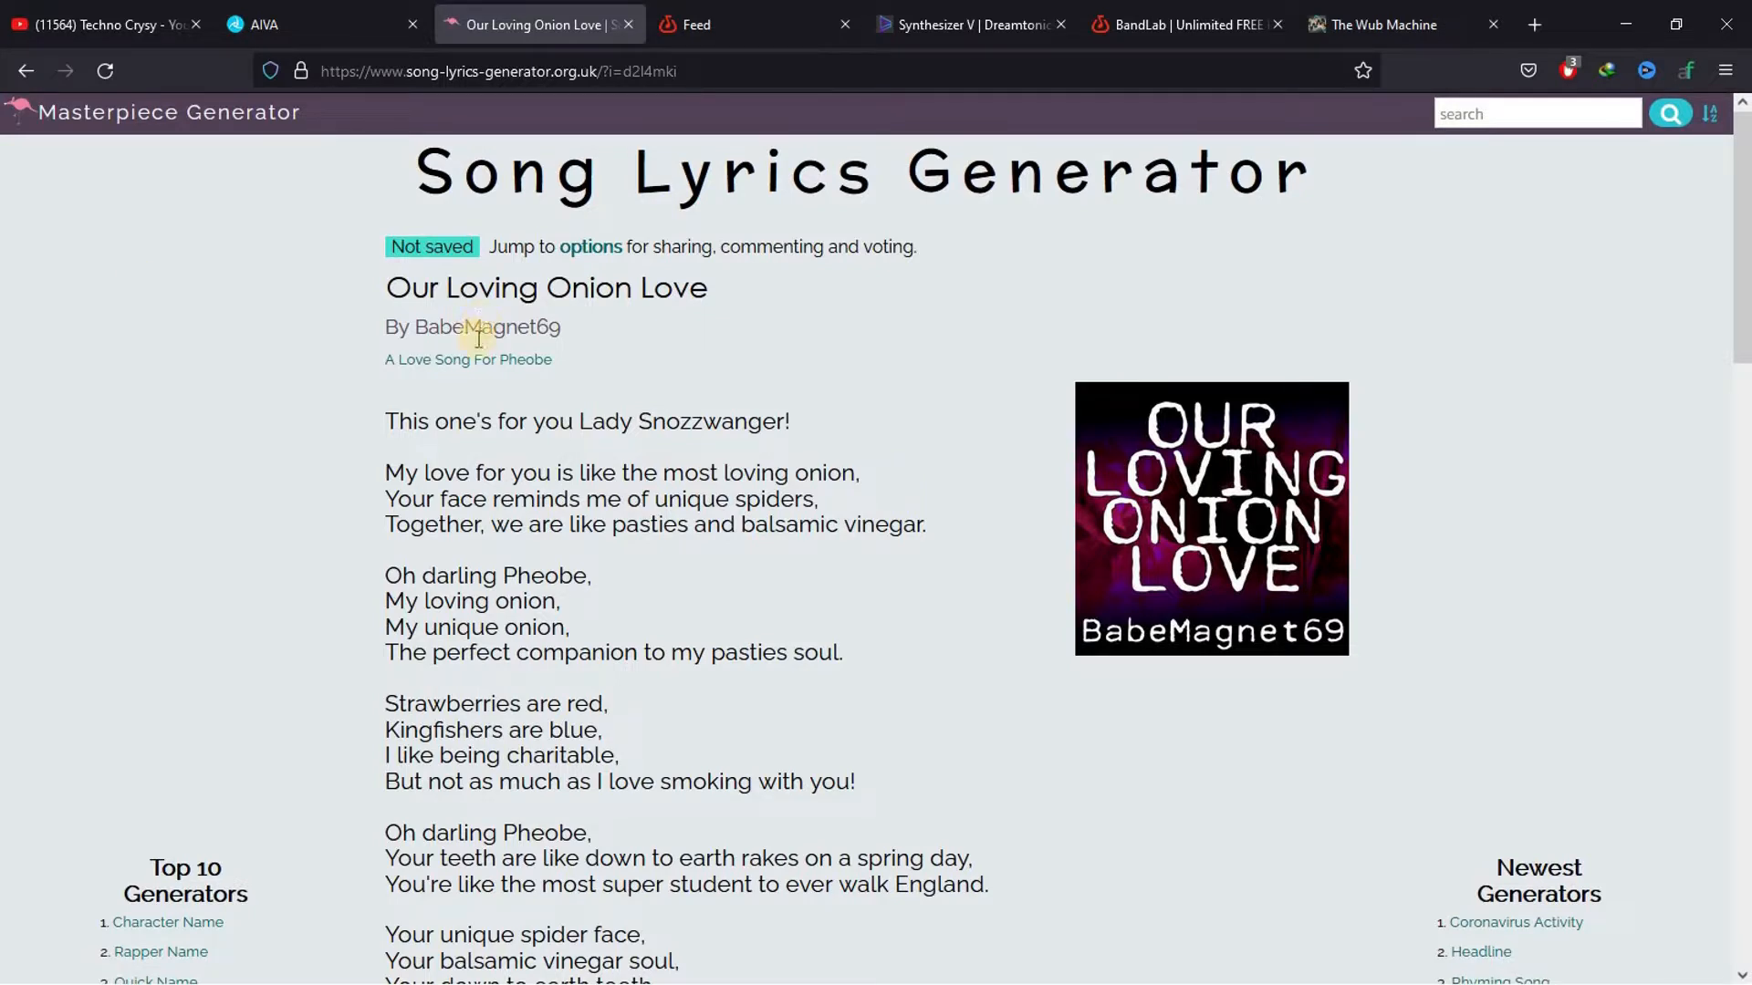
pyautogui.moveTo(382, 421); pyautogui.dragTo(646, 760)
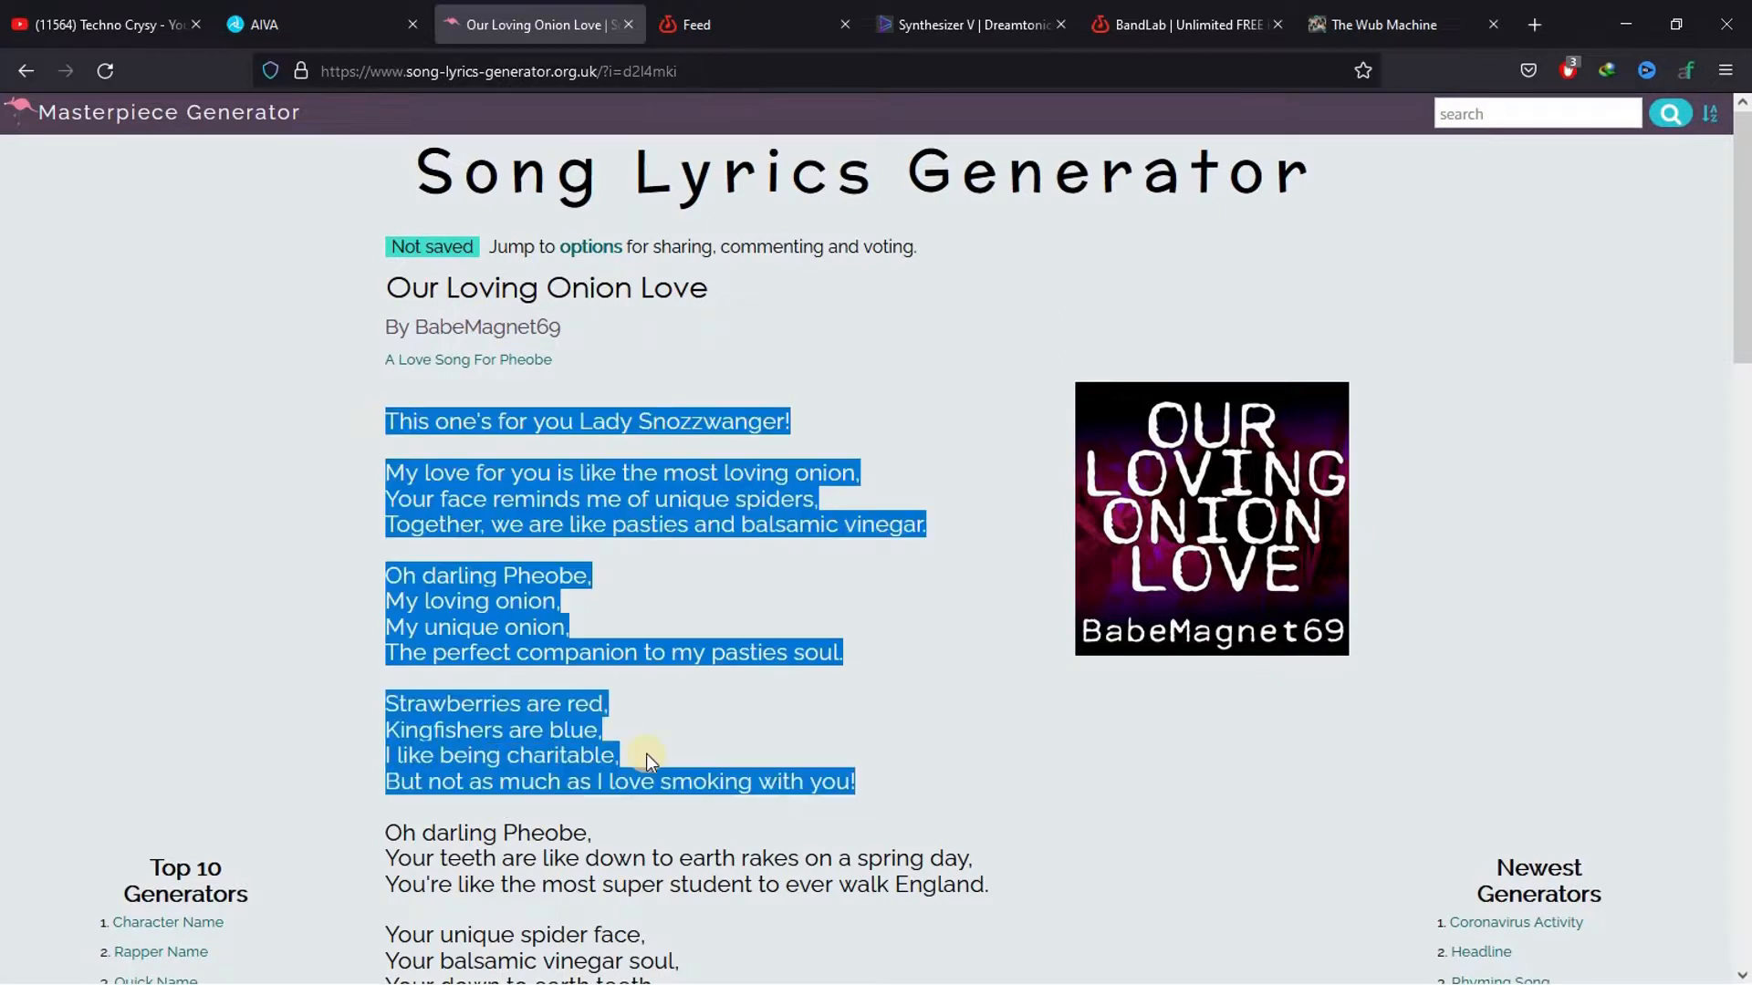
pyautogui.click(806, 621)
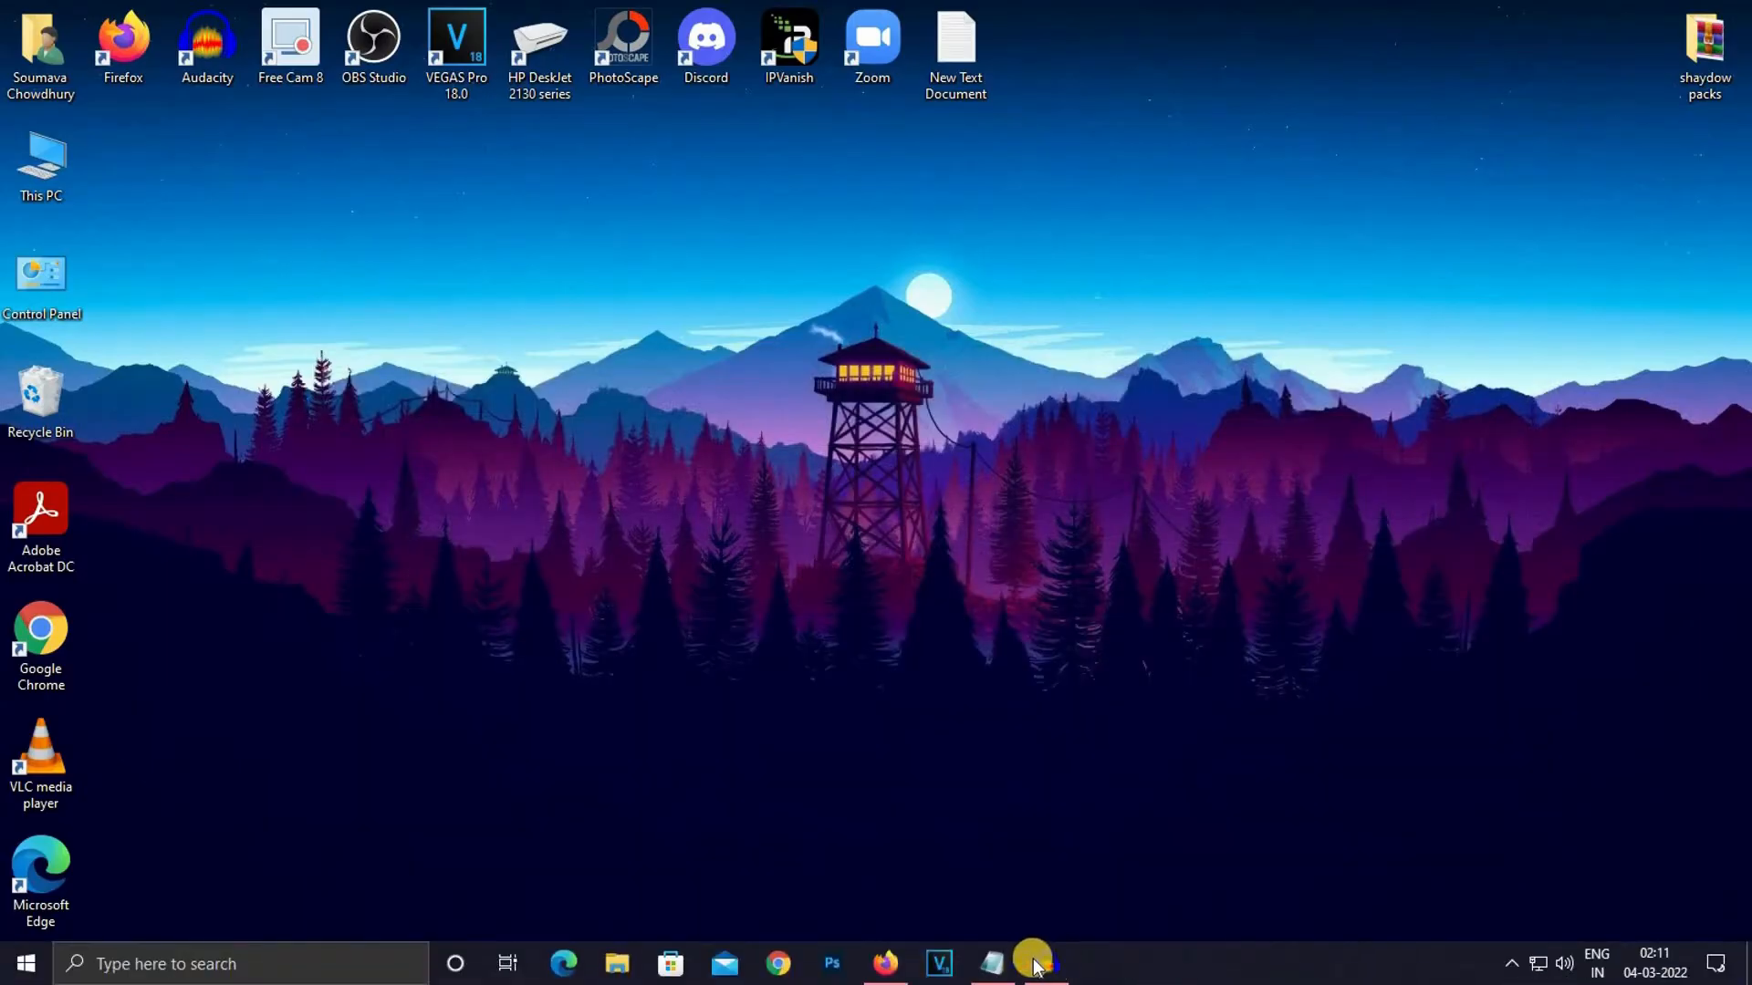
# Switch to the Notepad document and highlight the song lyrics from the first line down to the second "Chale chale" chorus
pyautogui.click(995, 964)
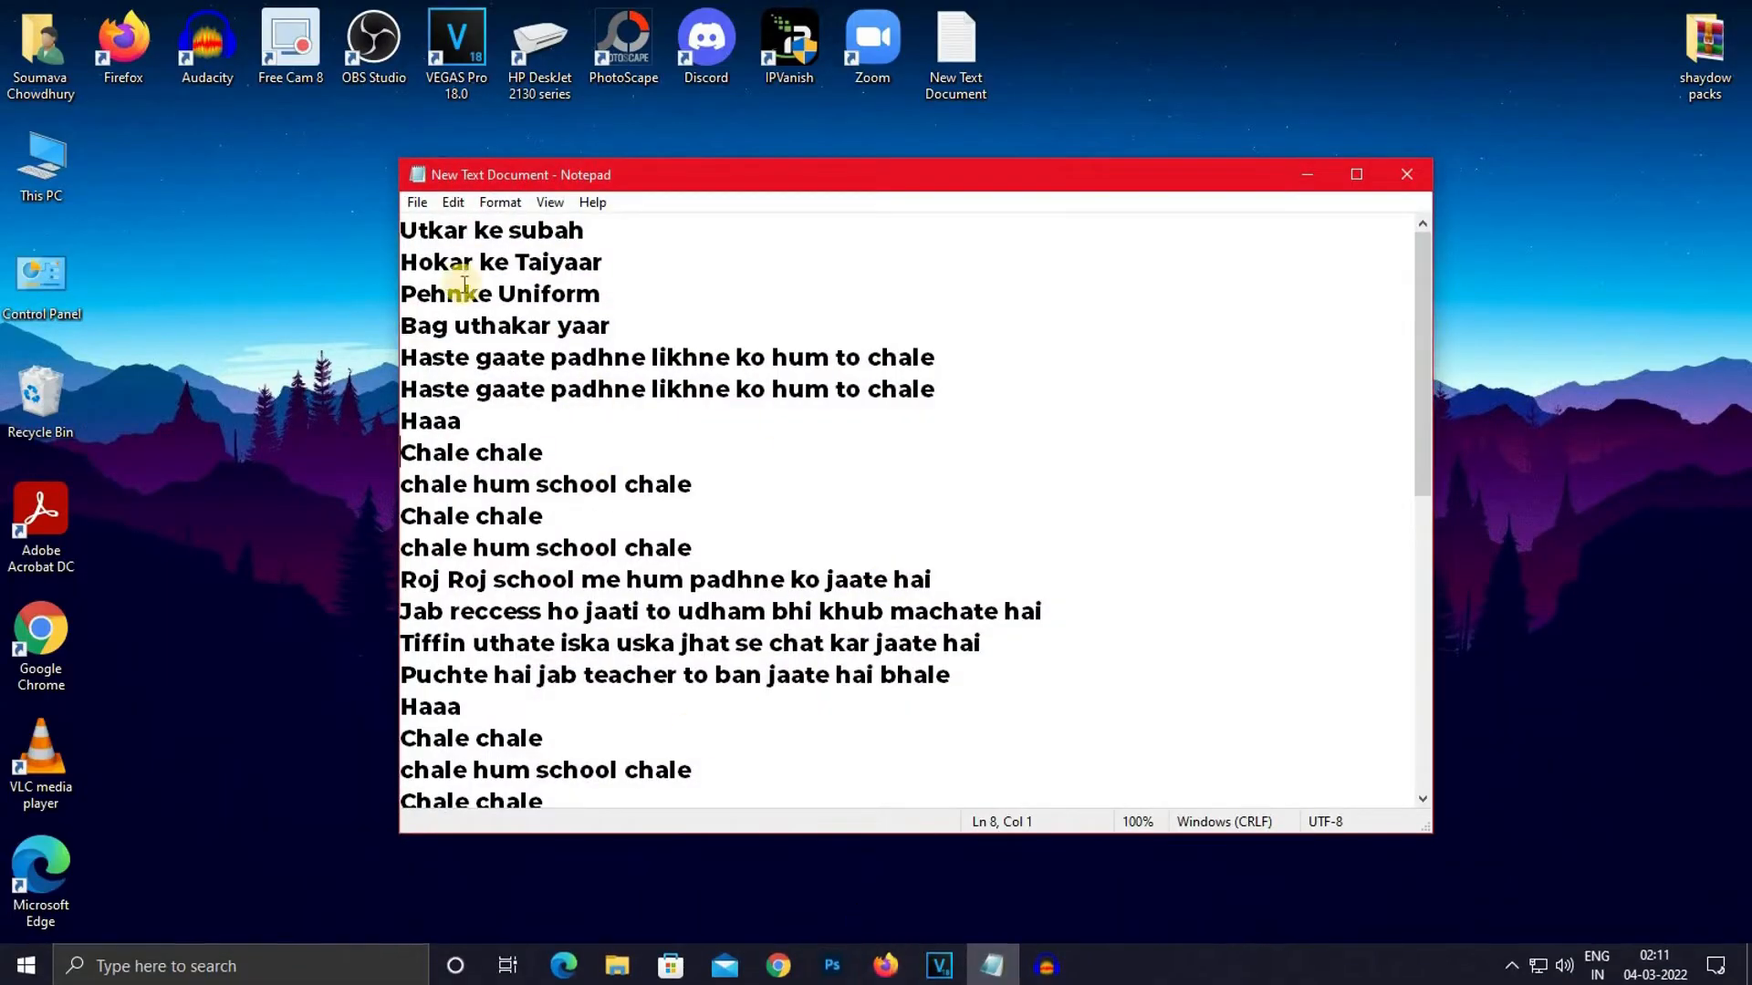
pyautogui.moveTo(401, 233); pyautogui.dragTo(506, 738)
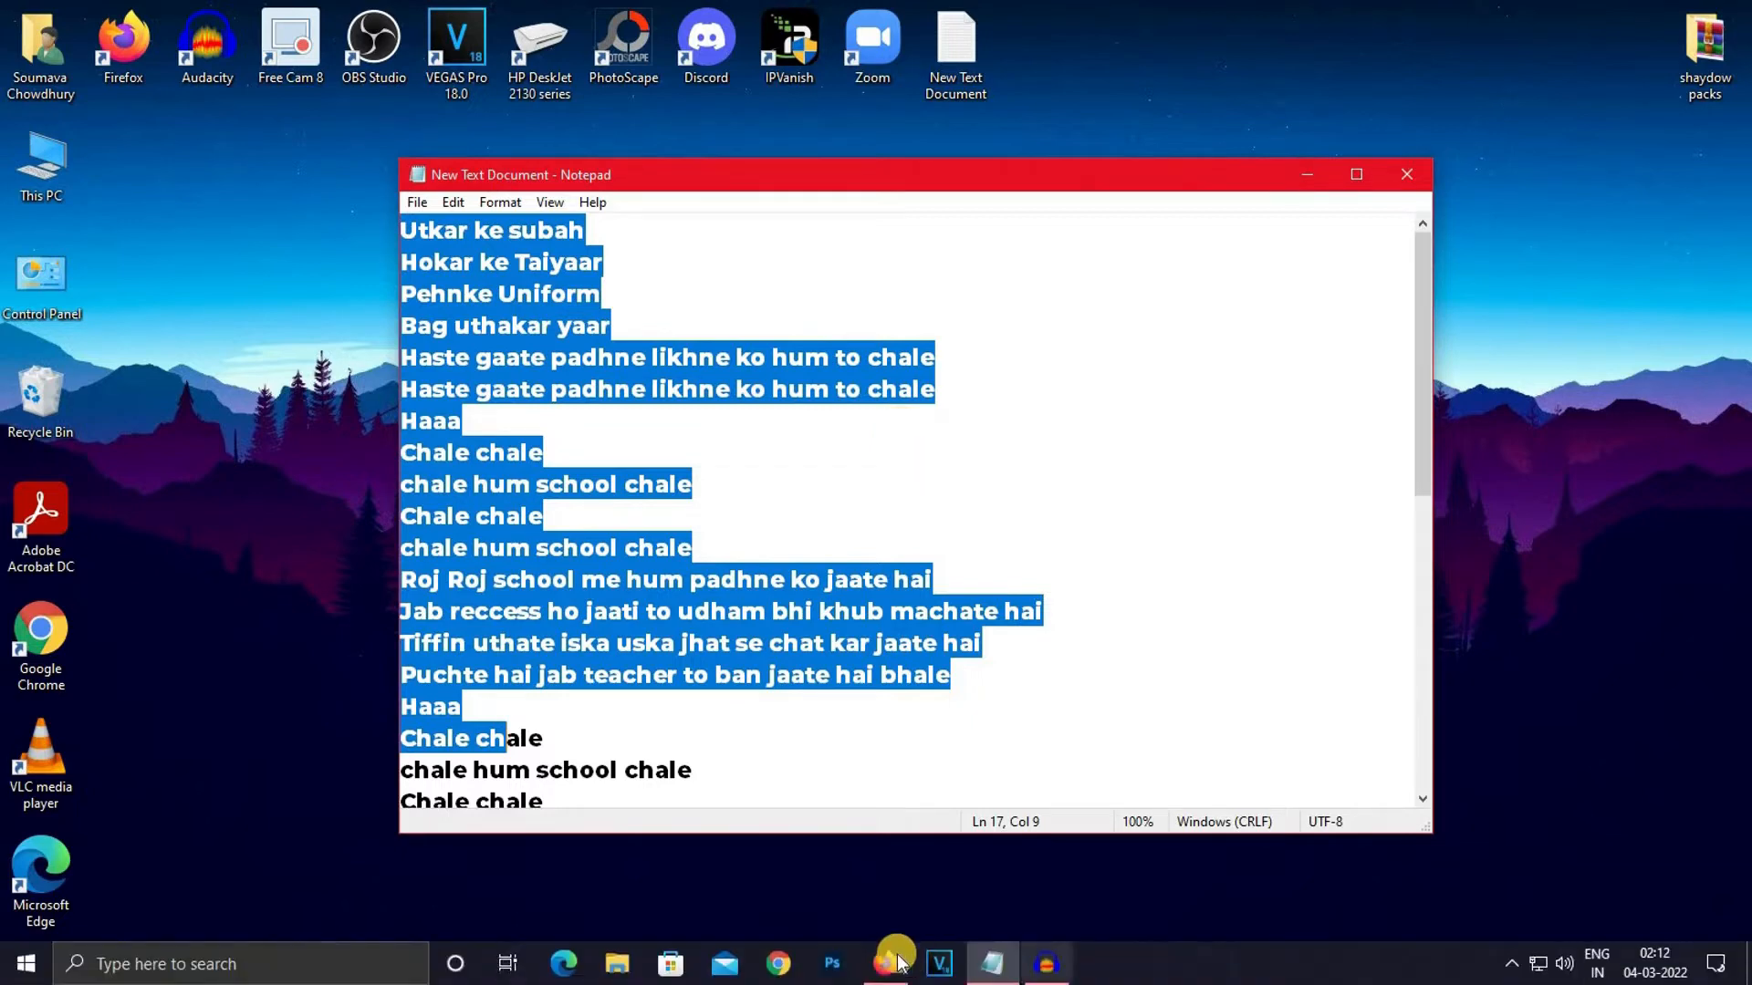
# Switch back to AIVA in Firefox and listen to a preview of the new Pop composition, pausing it when done
pyautogui.click(883, 967)
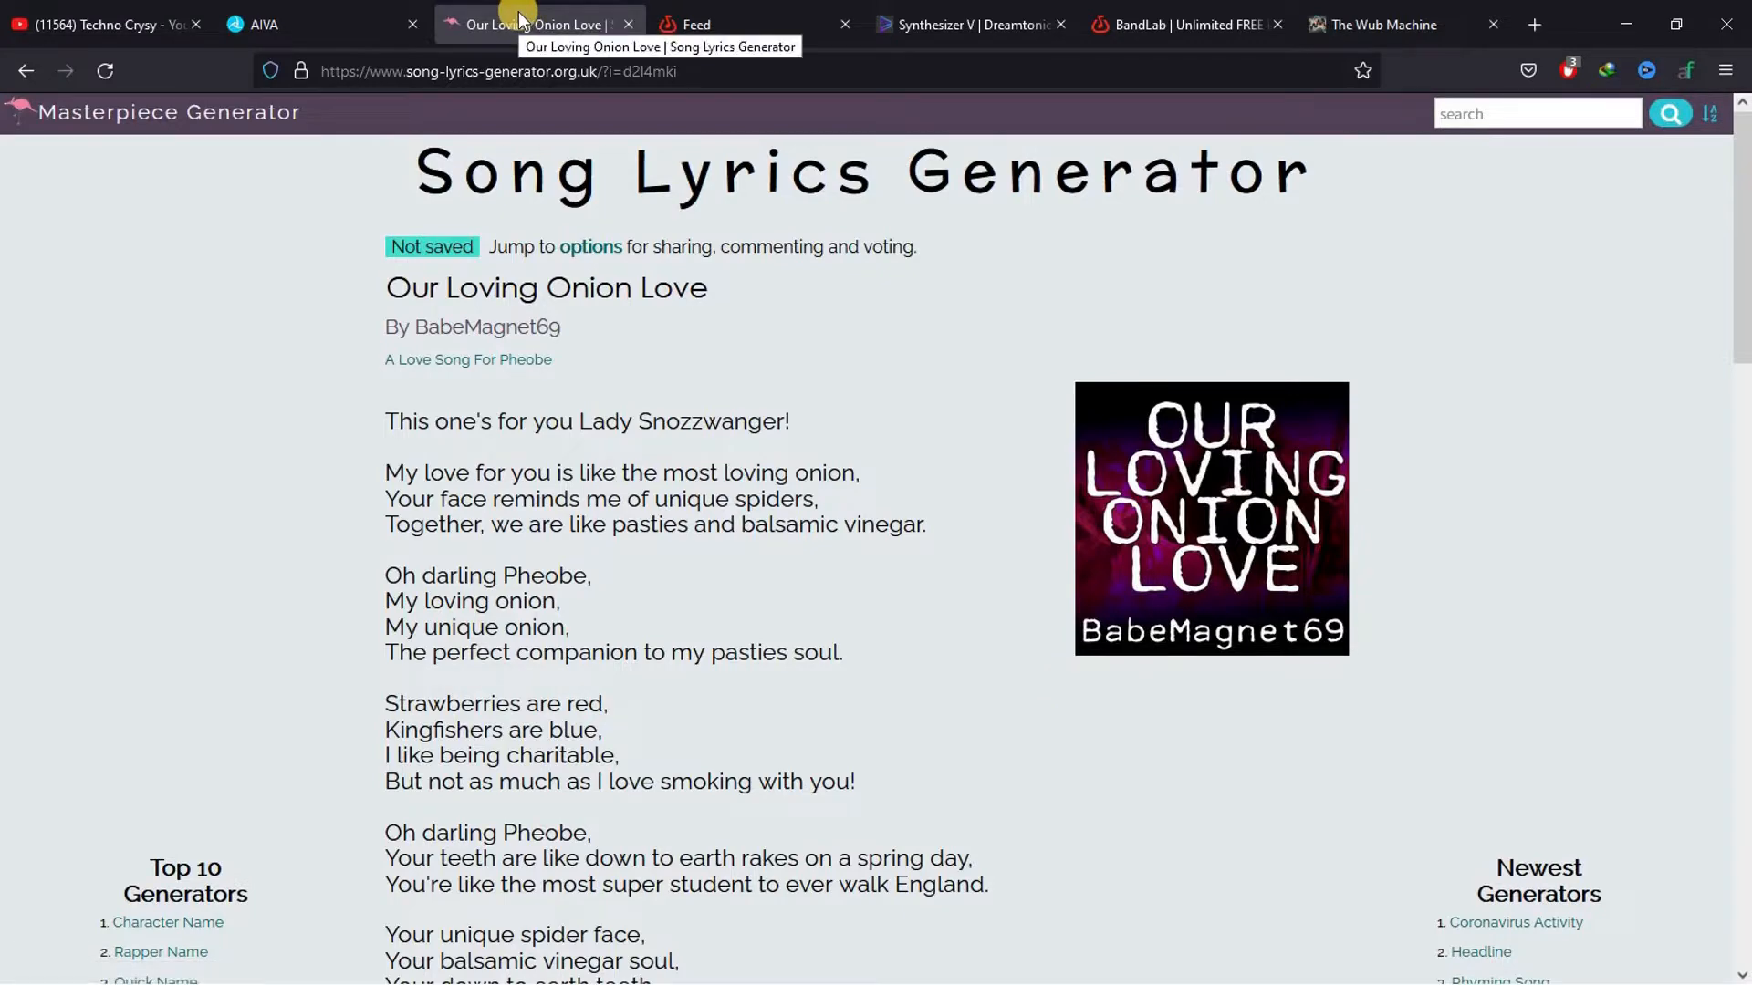
pyautogui.click(279, 11)
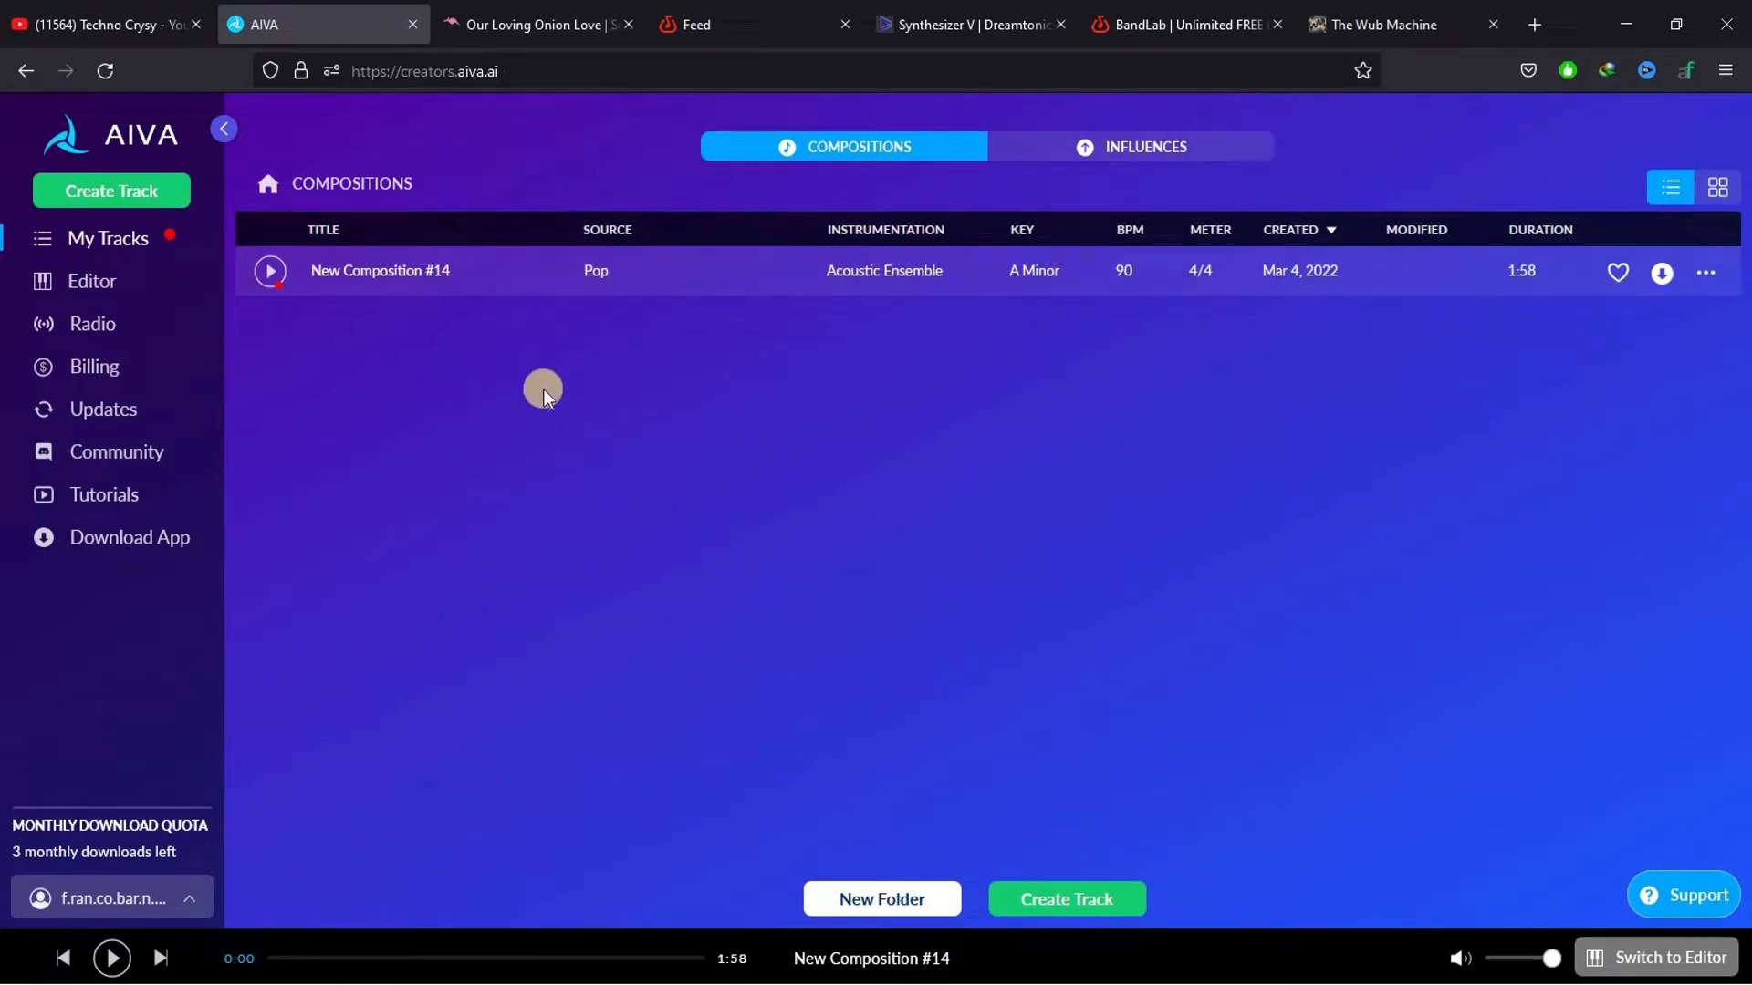
pyautogui.click(270, 271)
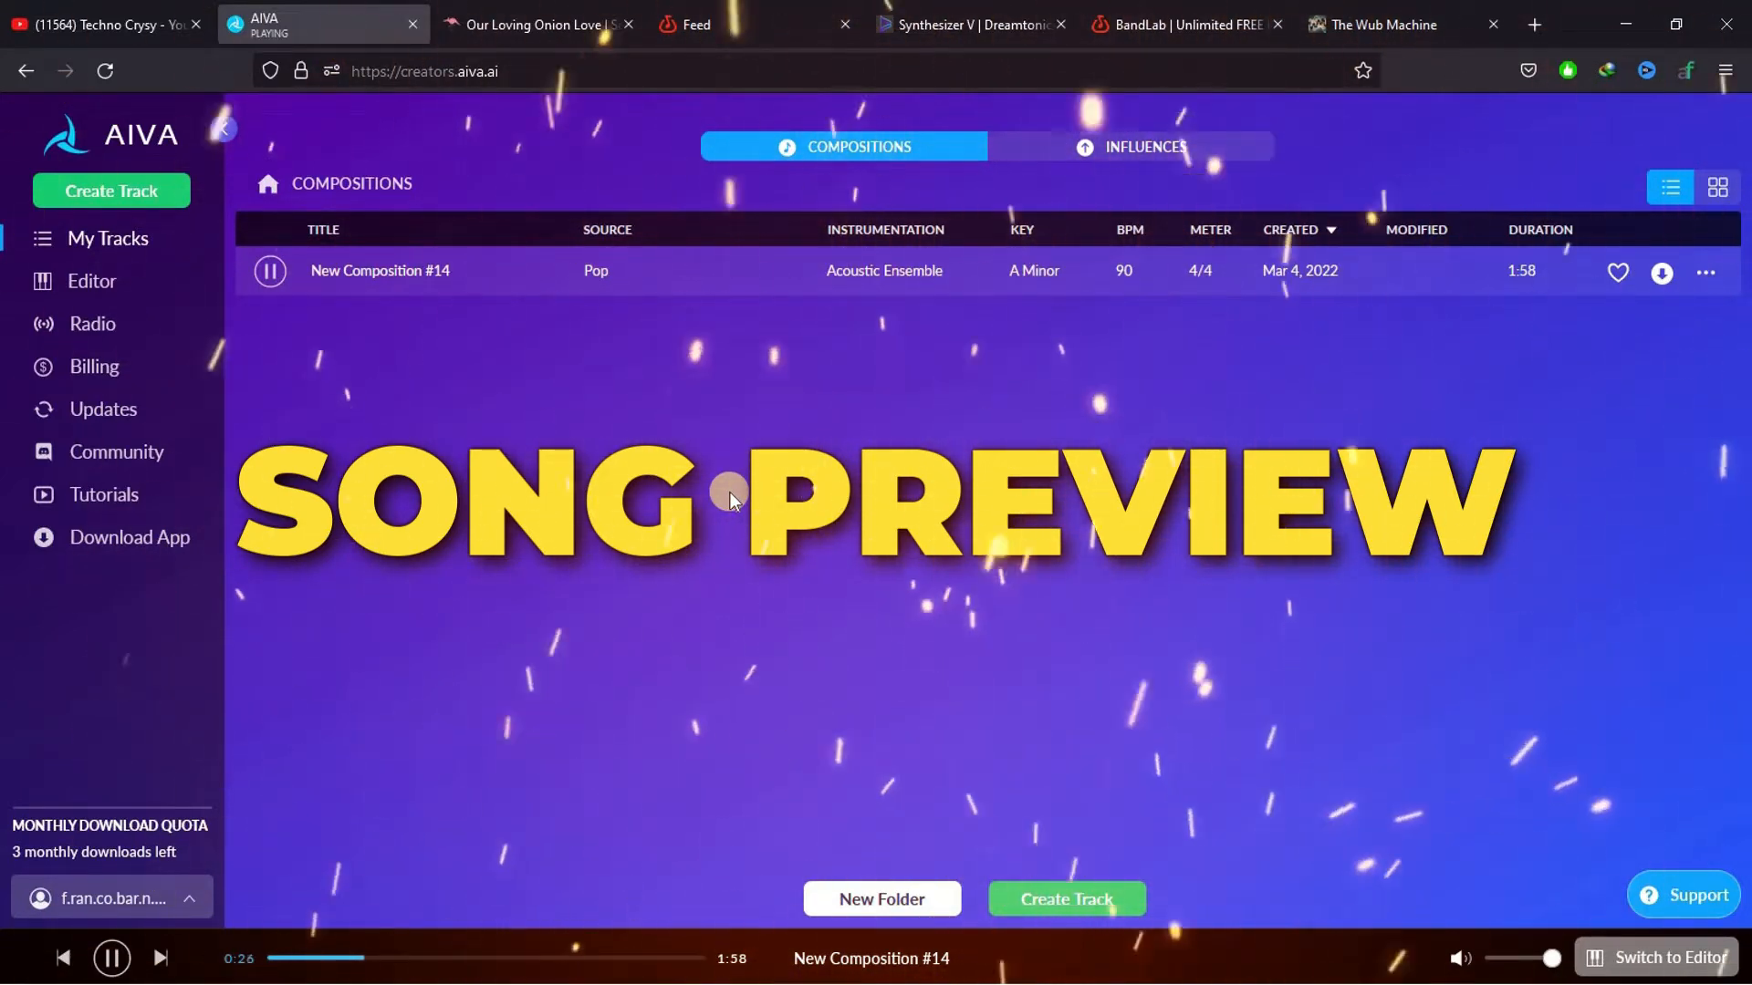
pyautogui.click(271, 272)
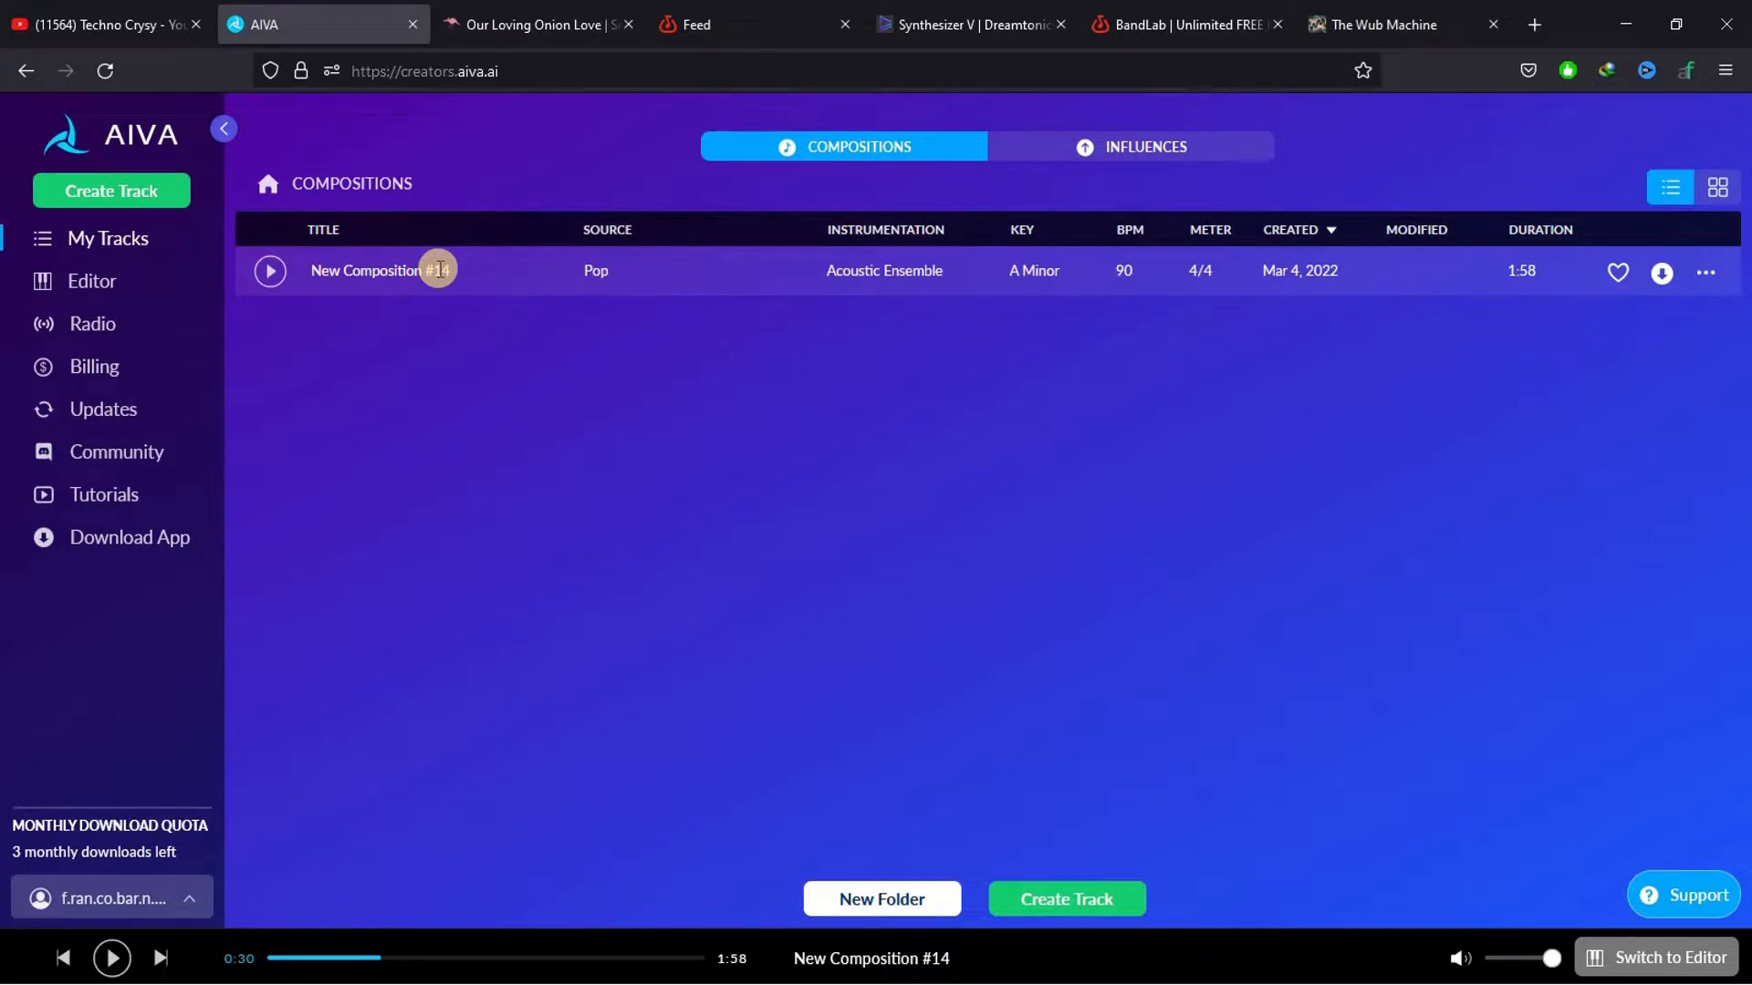
# Create five more Pop compositions in A Minor with Medium pacing and a duration of 1'30 - 2'00
pyautogui.click(1086, 901)
pyautogui.click(821, 397)
pyautogui.moveTo(653, 470)
pyautogui.moveTo(653, 470); pyautogui.dragTo(653, 551)
pyautogui.click(598, 551)
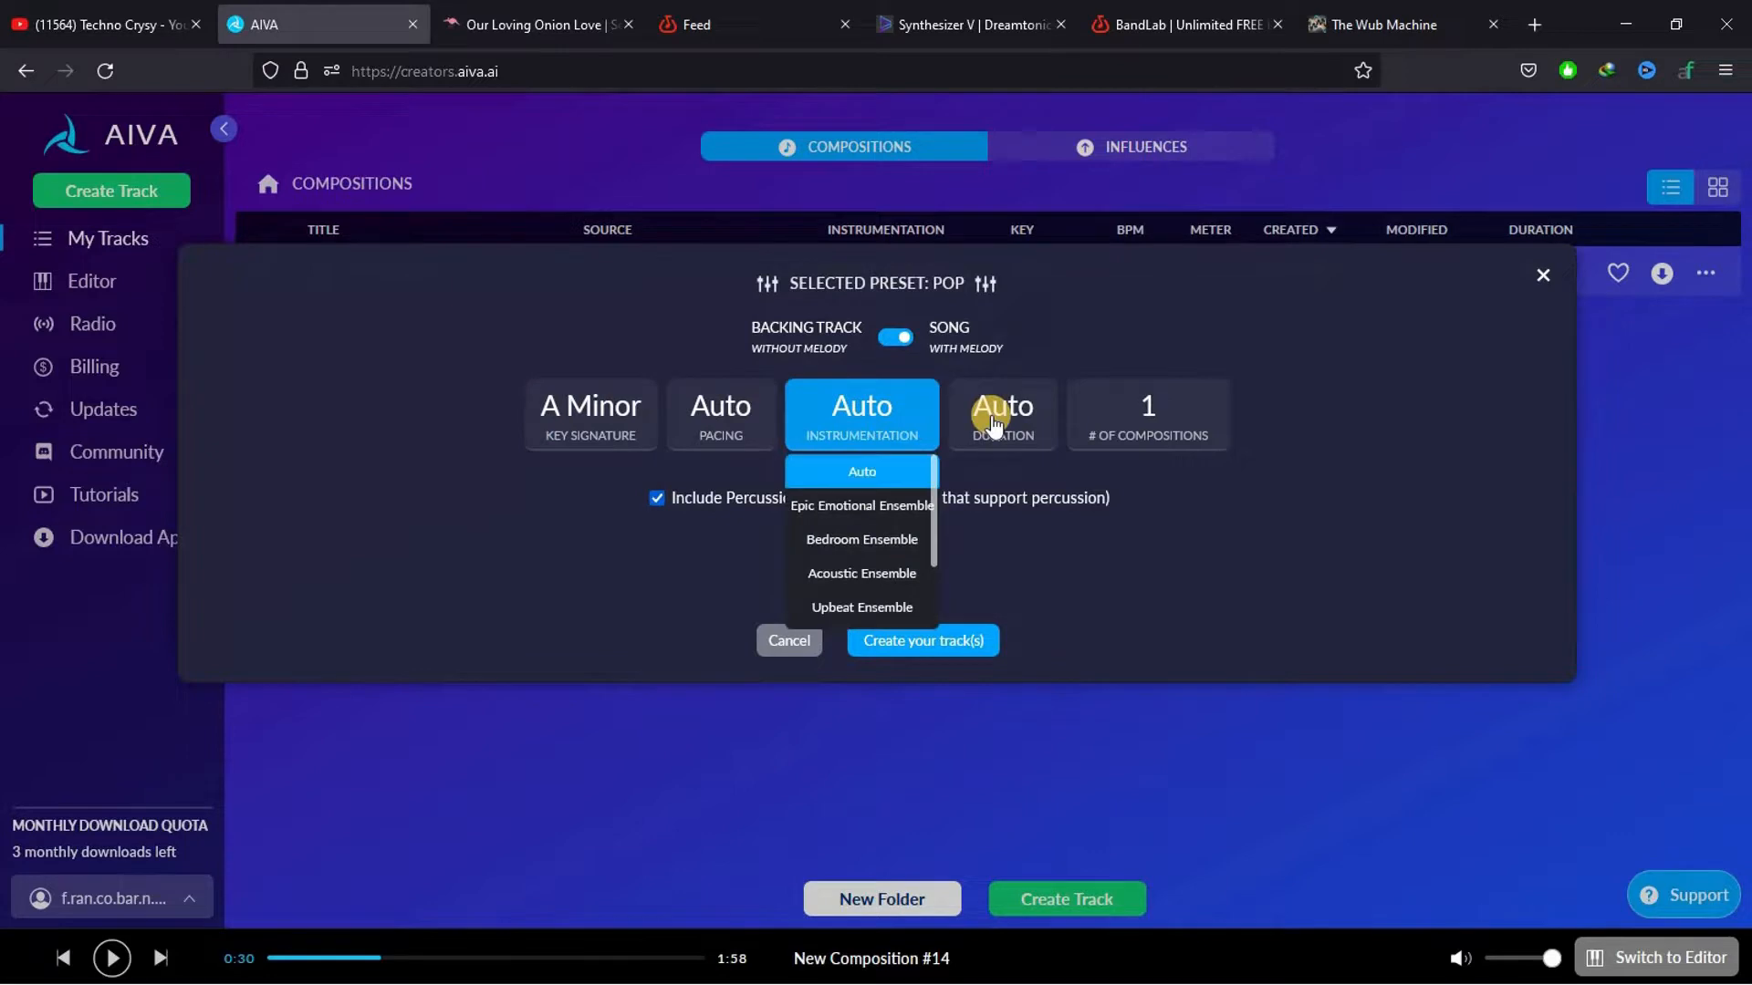
pyautogui.click(727, 540)
pyautogui.click(997, 593)
pyautogui.click(1187, 600)
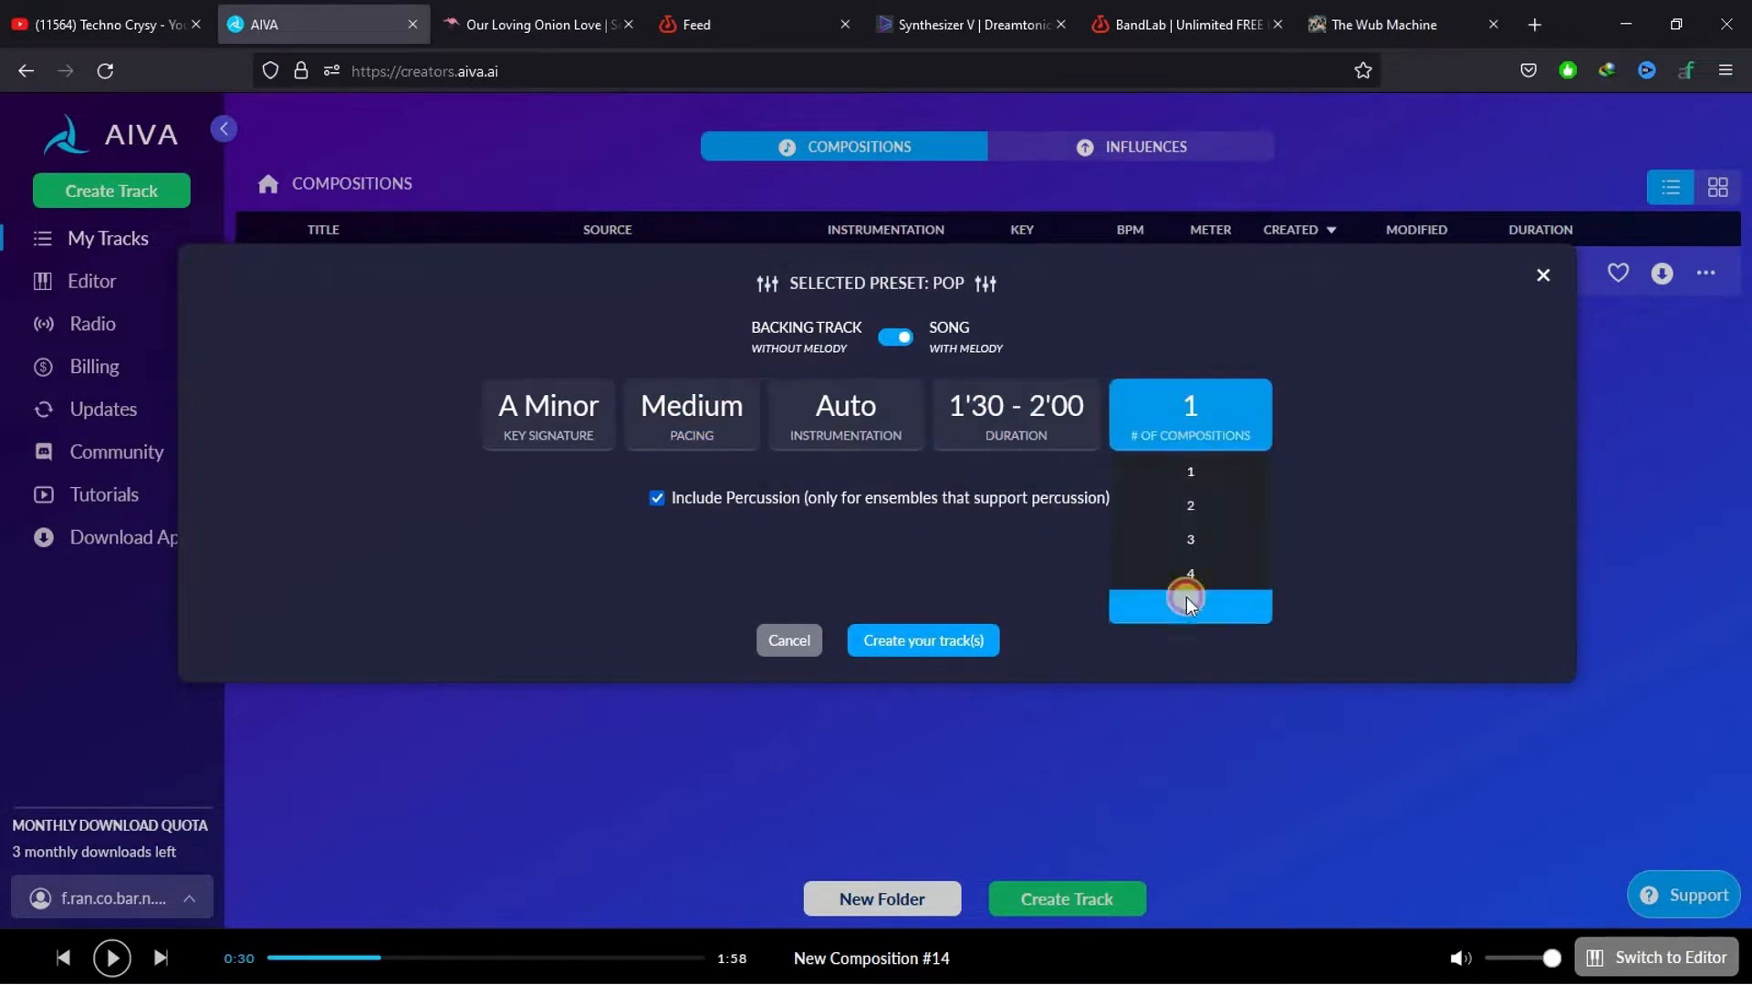
pyautogui.click(908, 643)
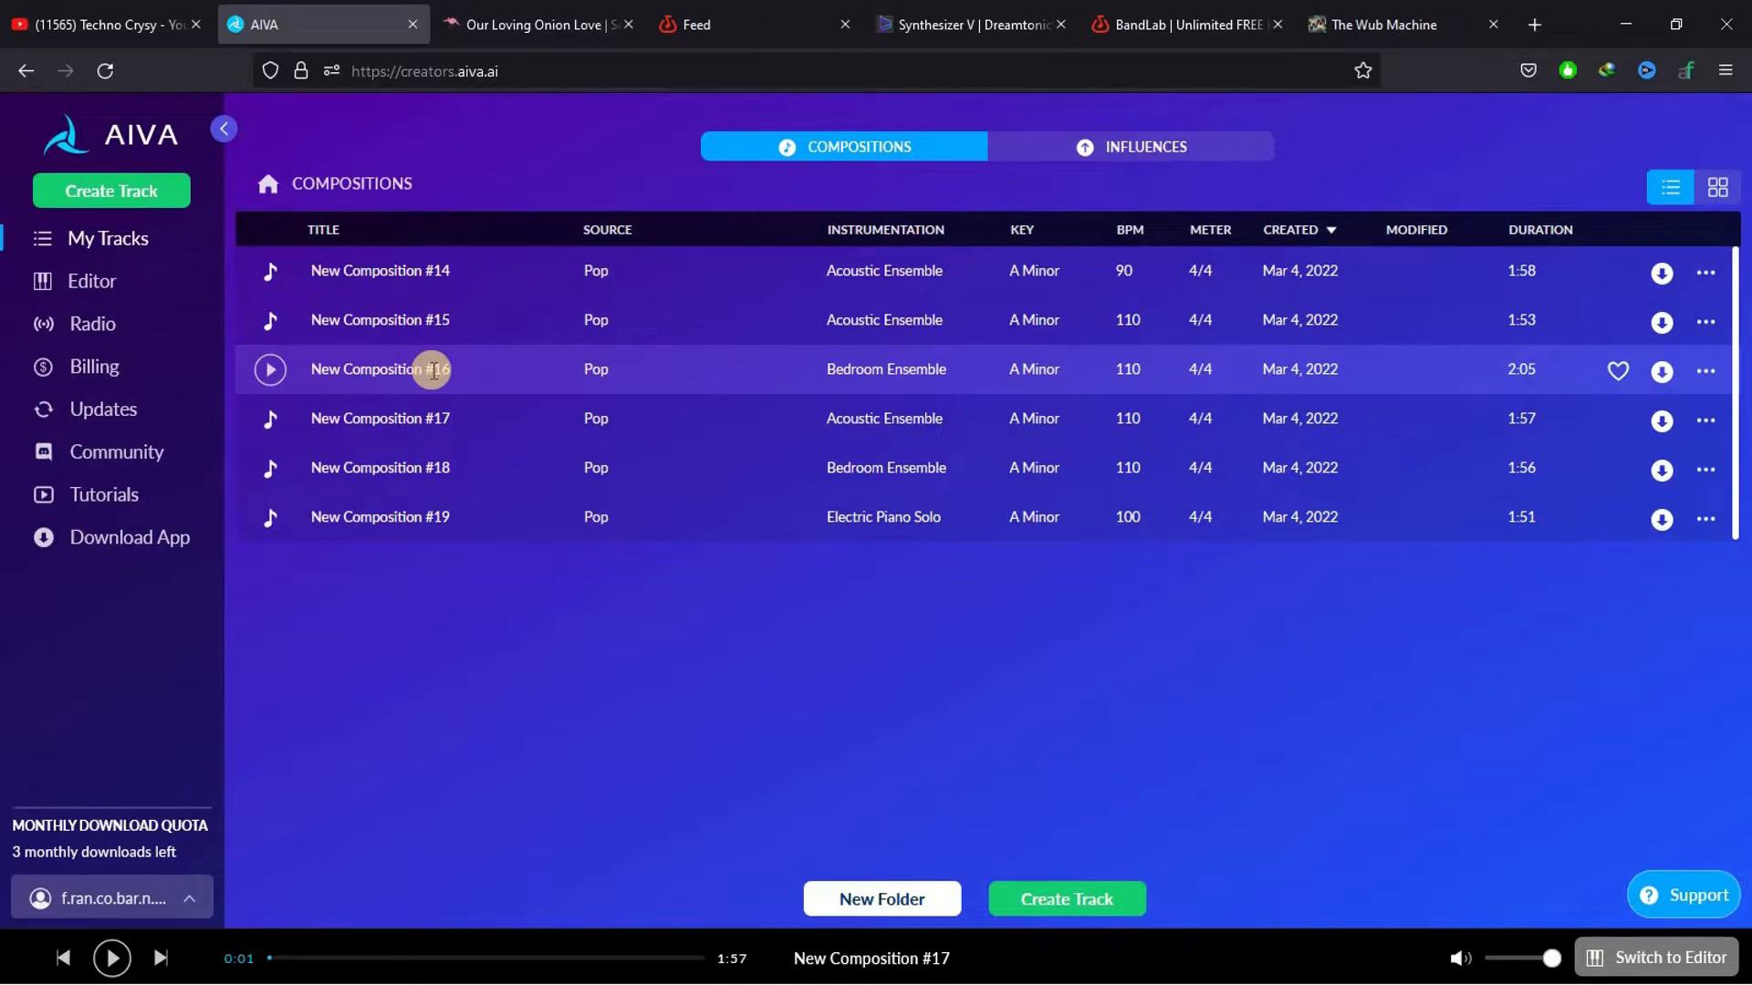
# Preview New Composition #16 and download its Orchestrated MIDI version, saving the file to disk
pyautogui.click(270, 369)
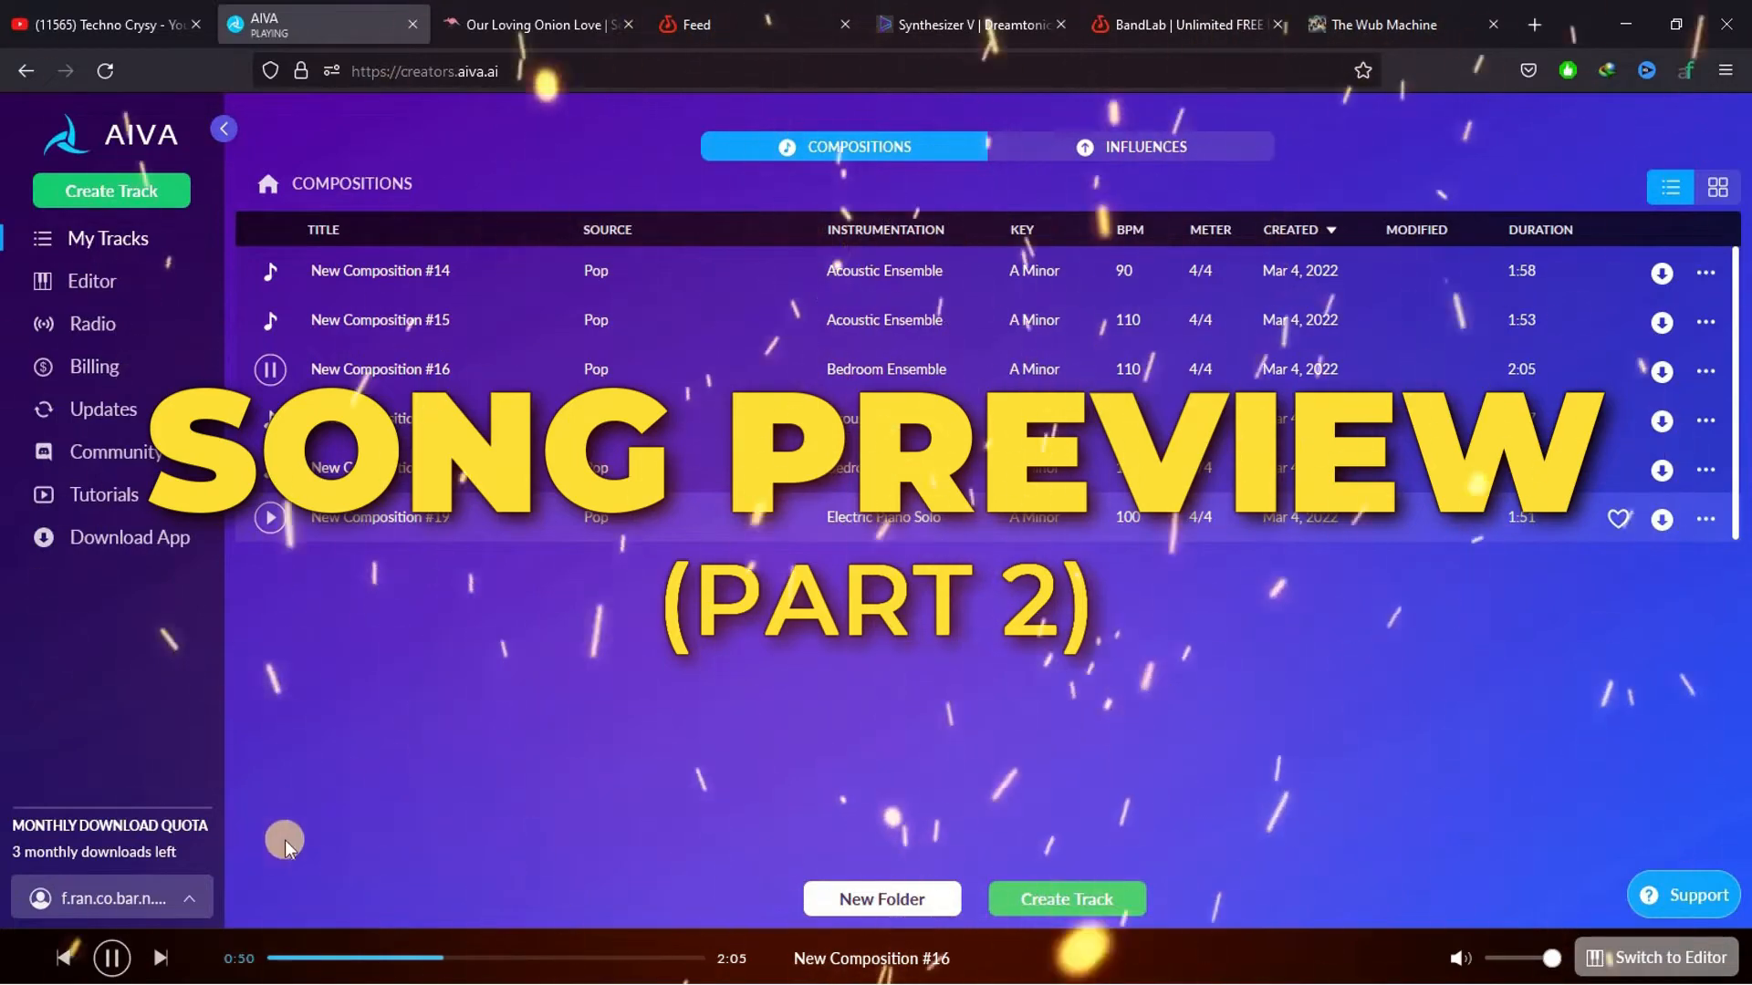
pyautogui.press('space')
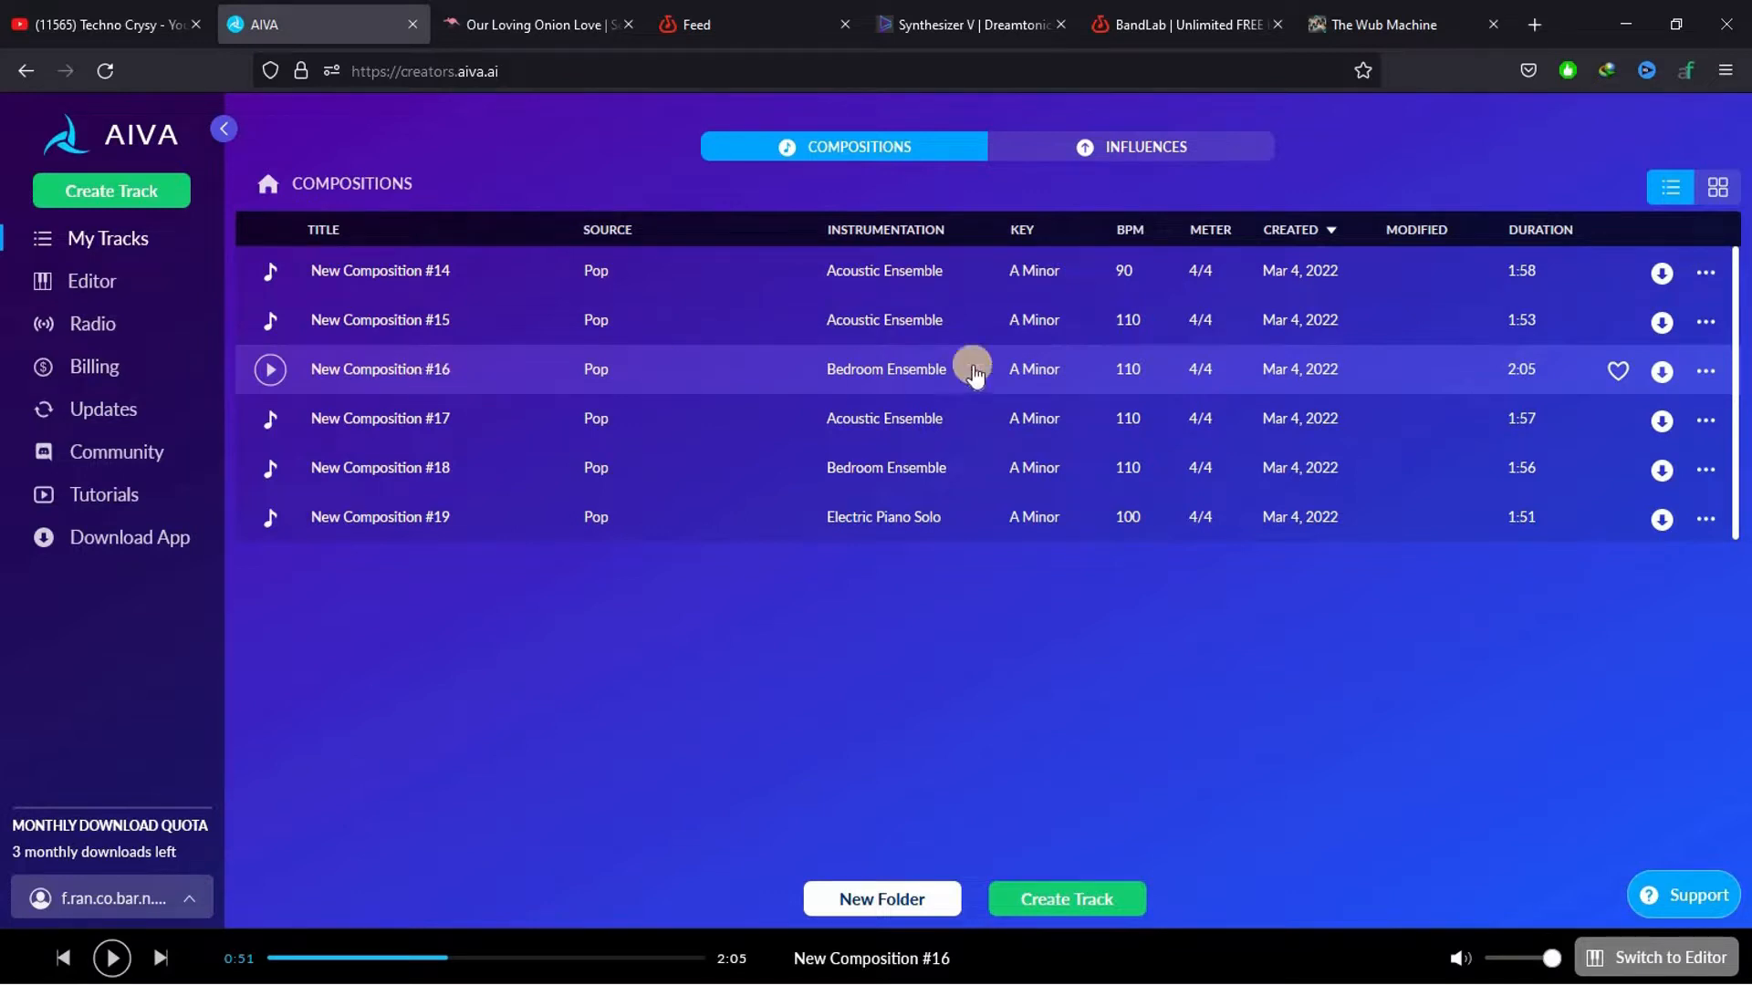
pyautogui.click(1661, 374)
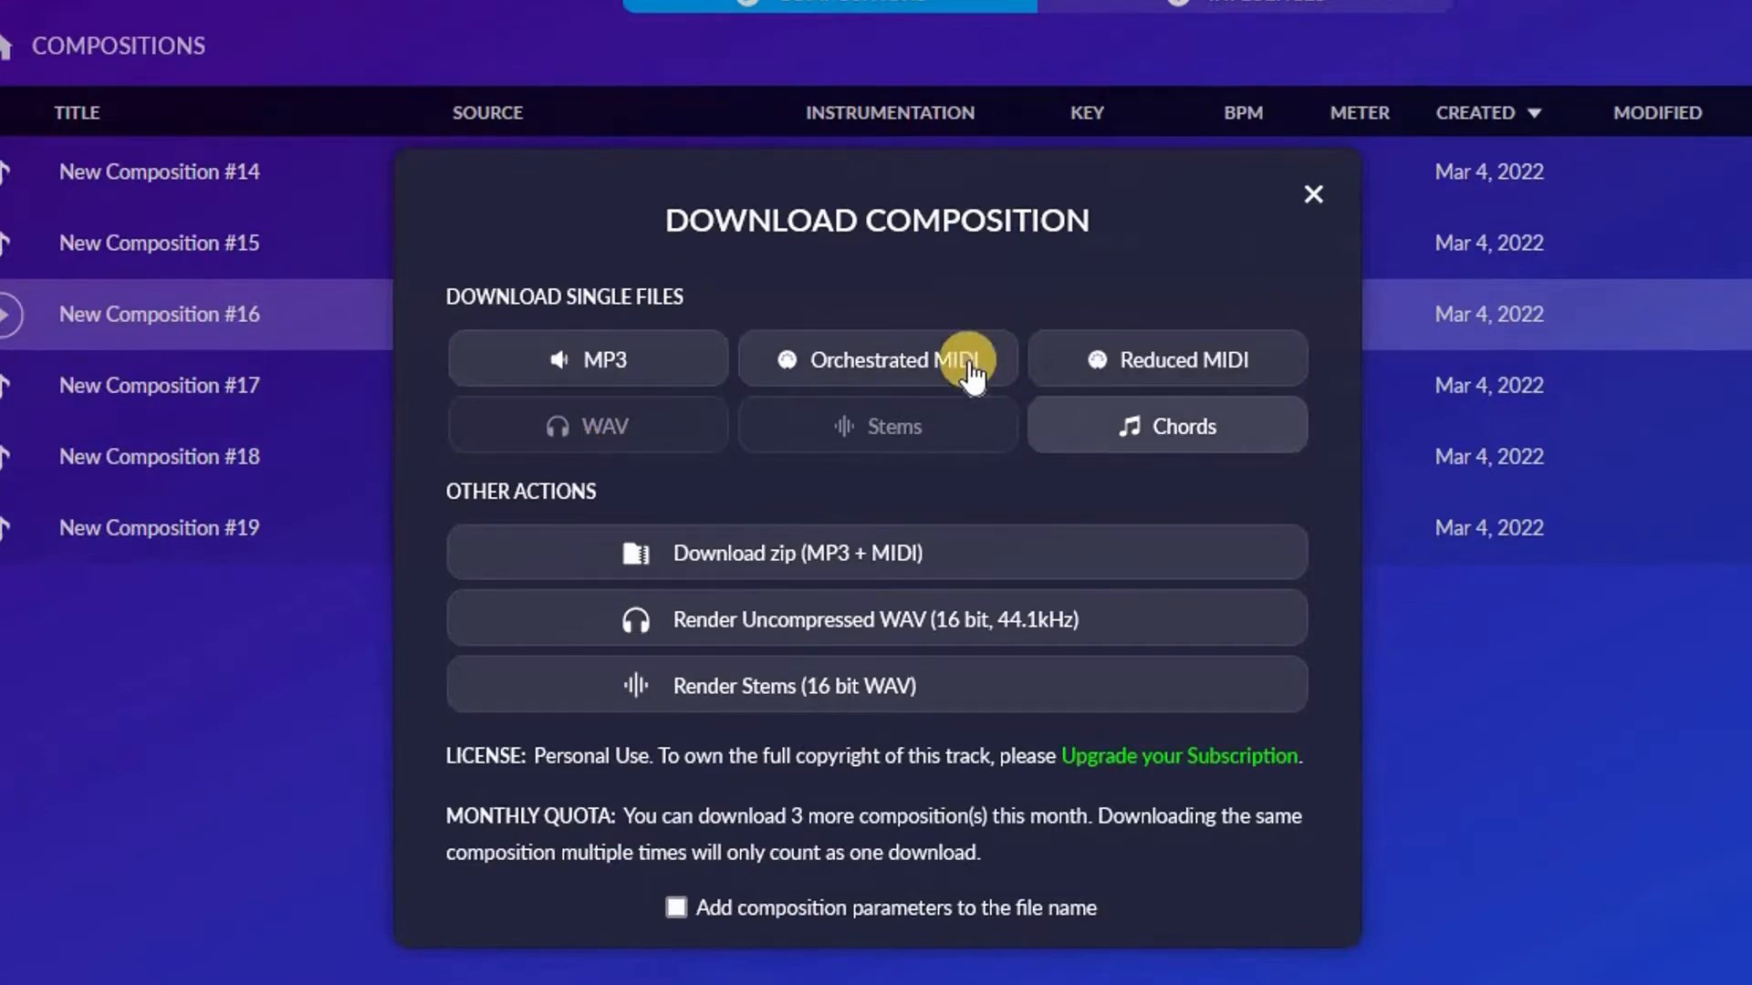
pyautogui.click(881, 362)
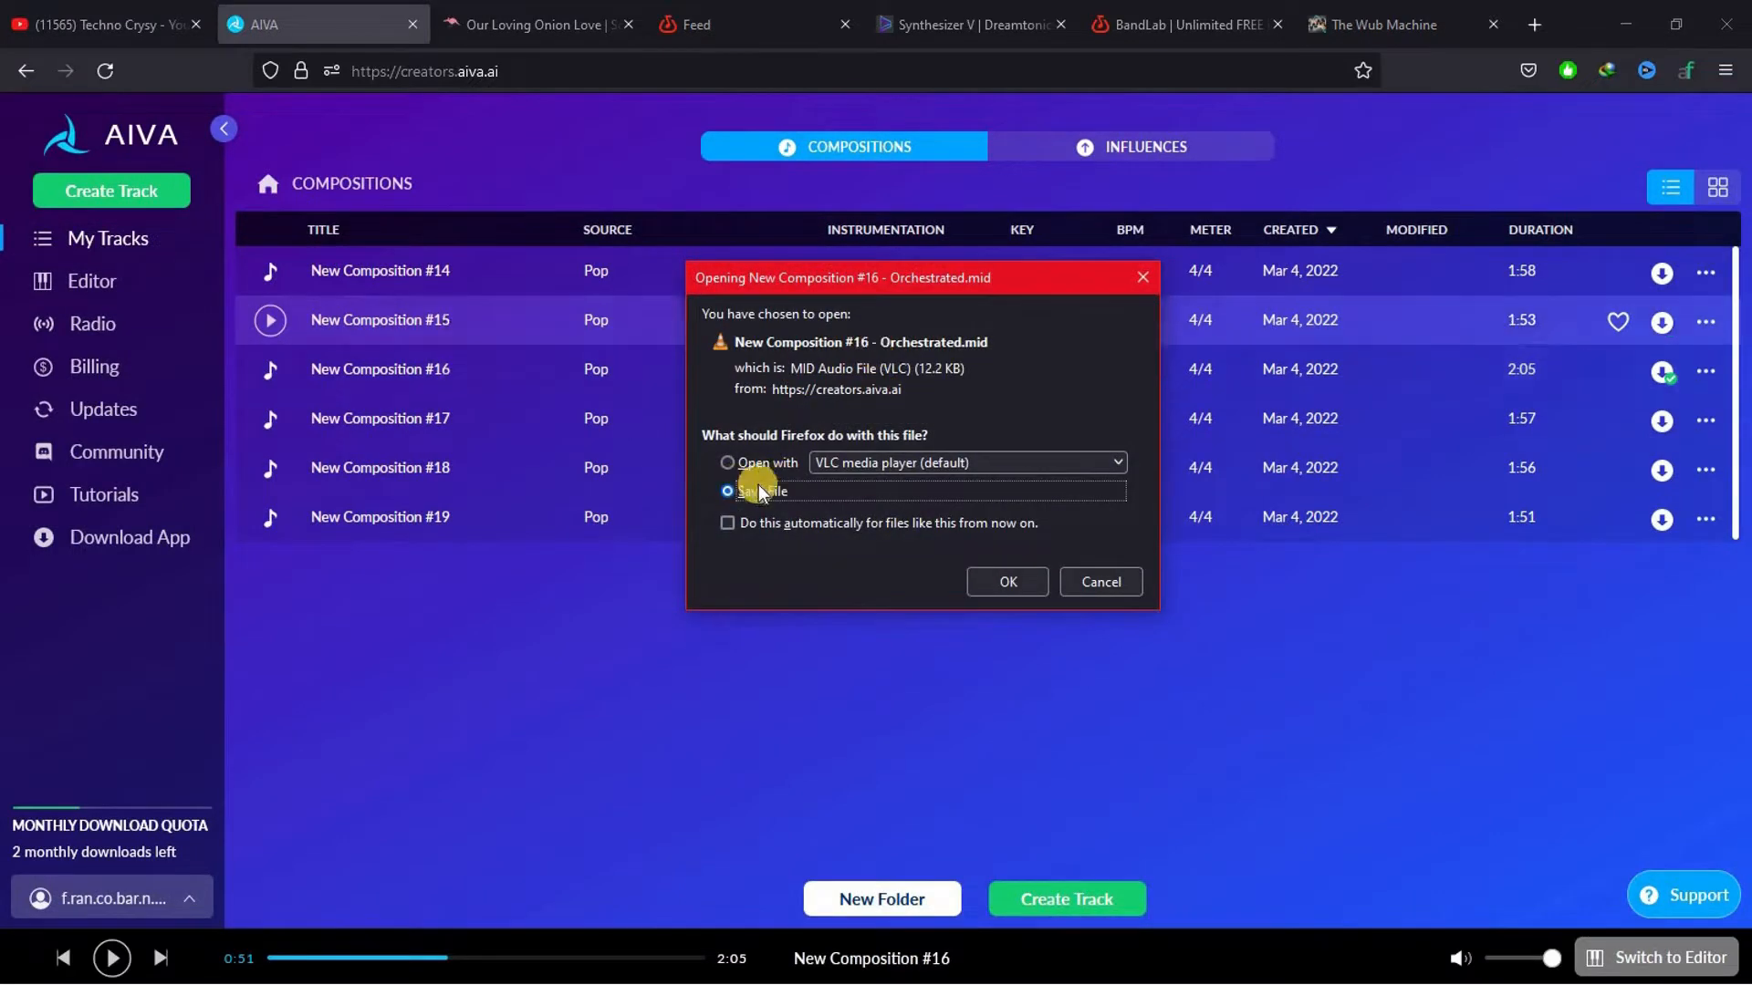
pyautogui.click(1009, 580)
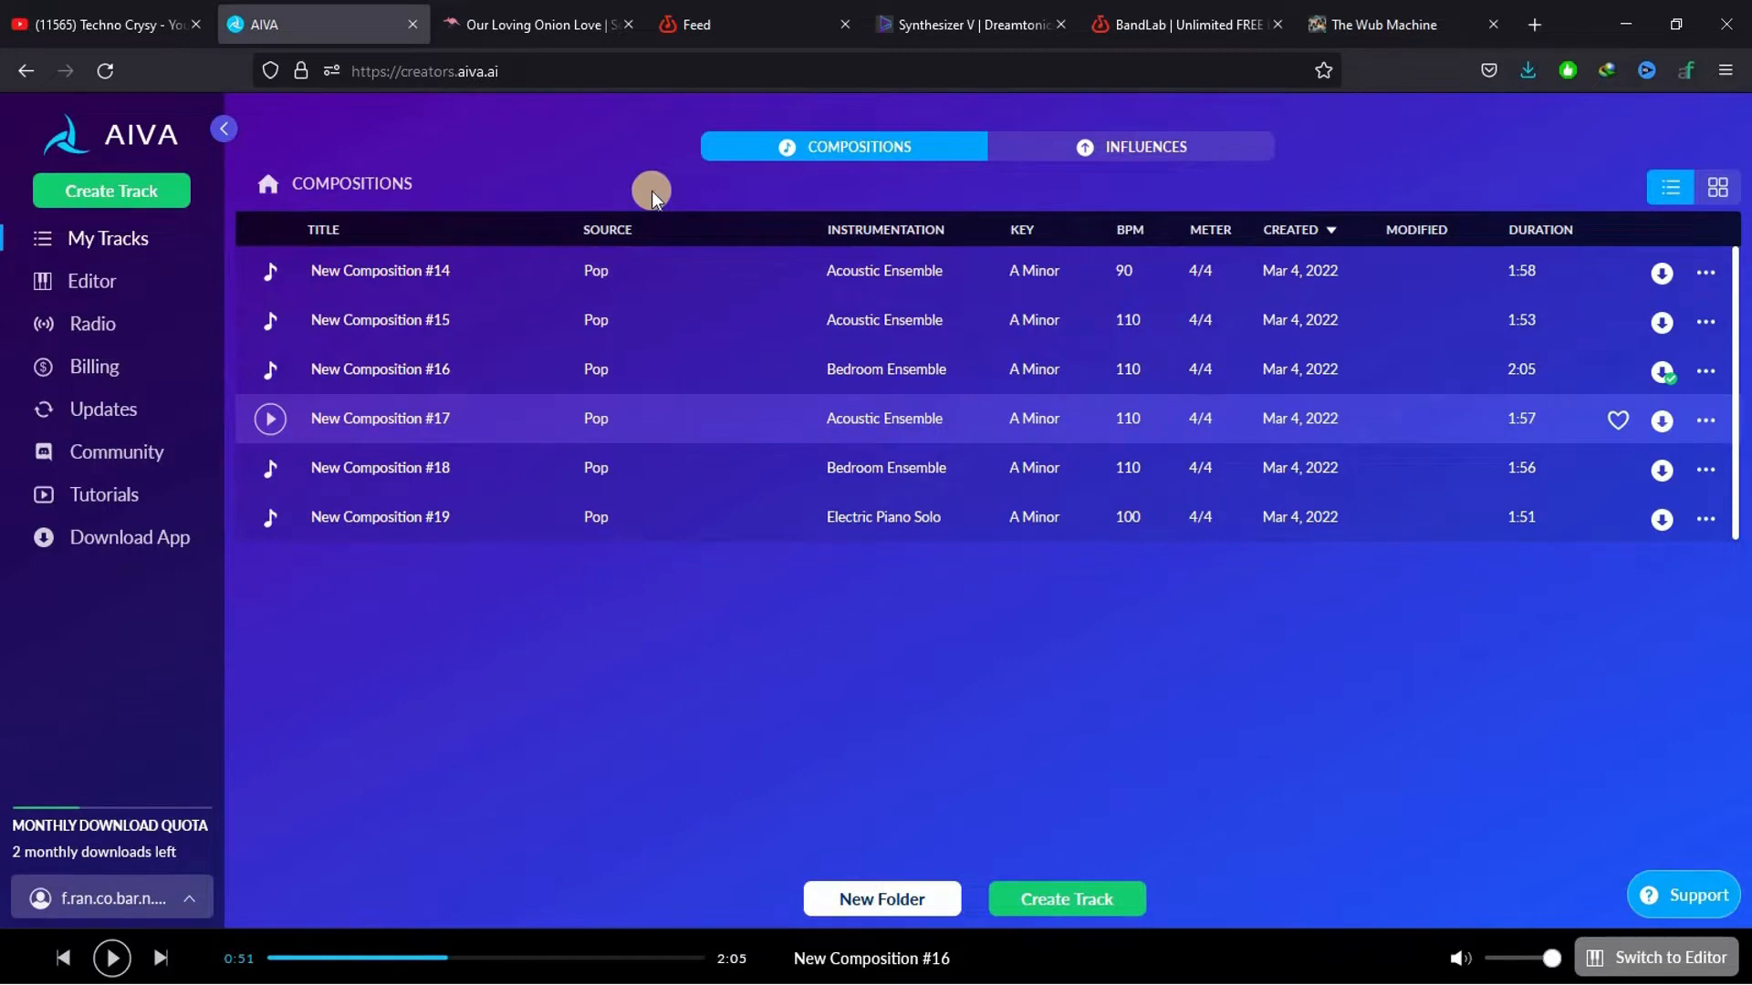
# Switch to BandLab and create a new project in the Mix Editor
pyautogui.click(514, 13)
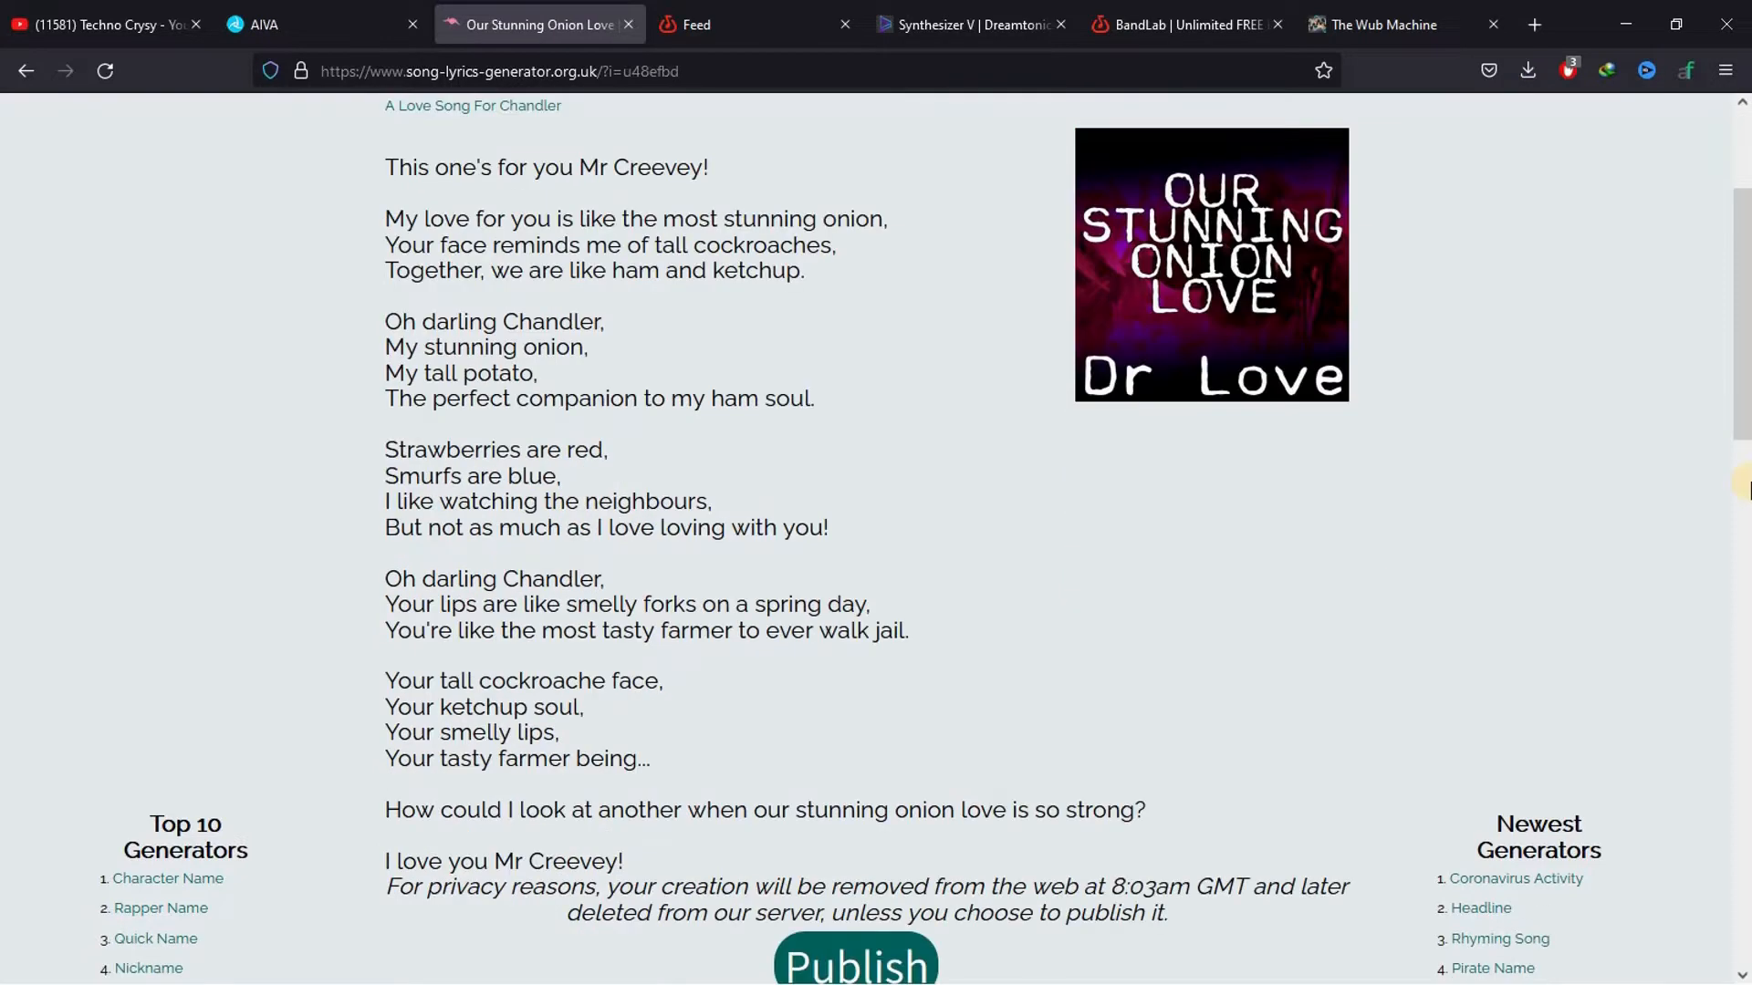
pyautogui.click(762, 16)
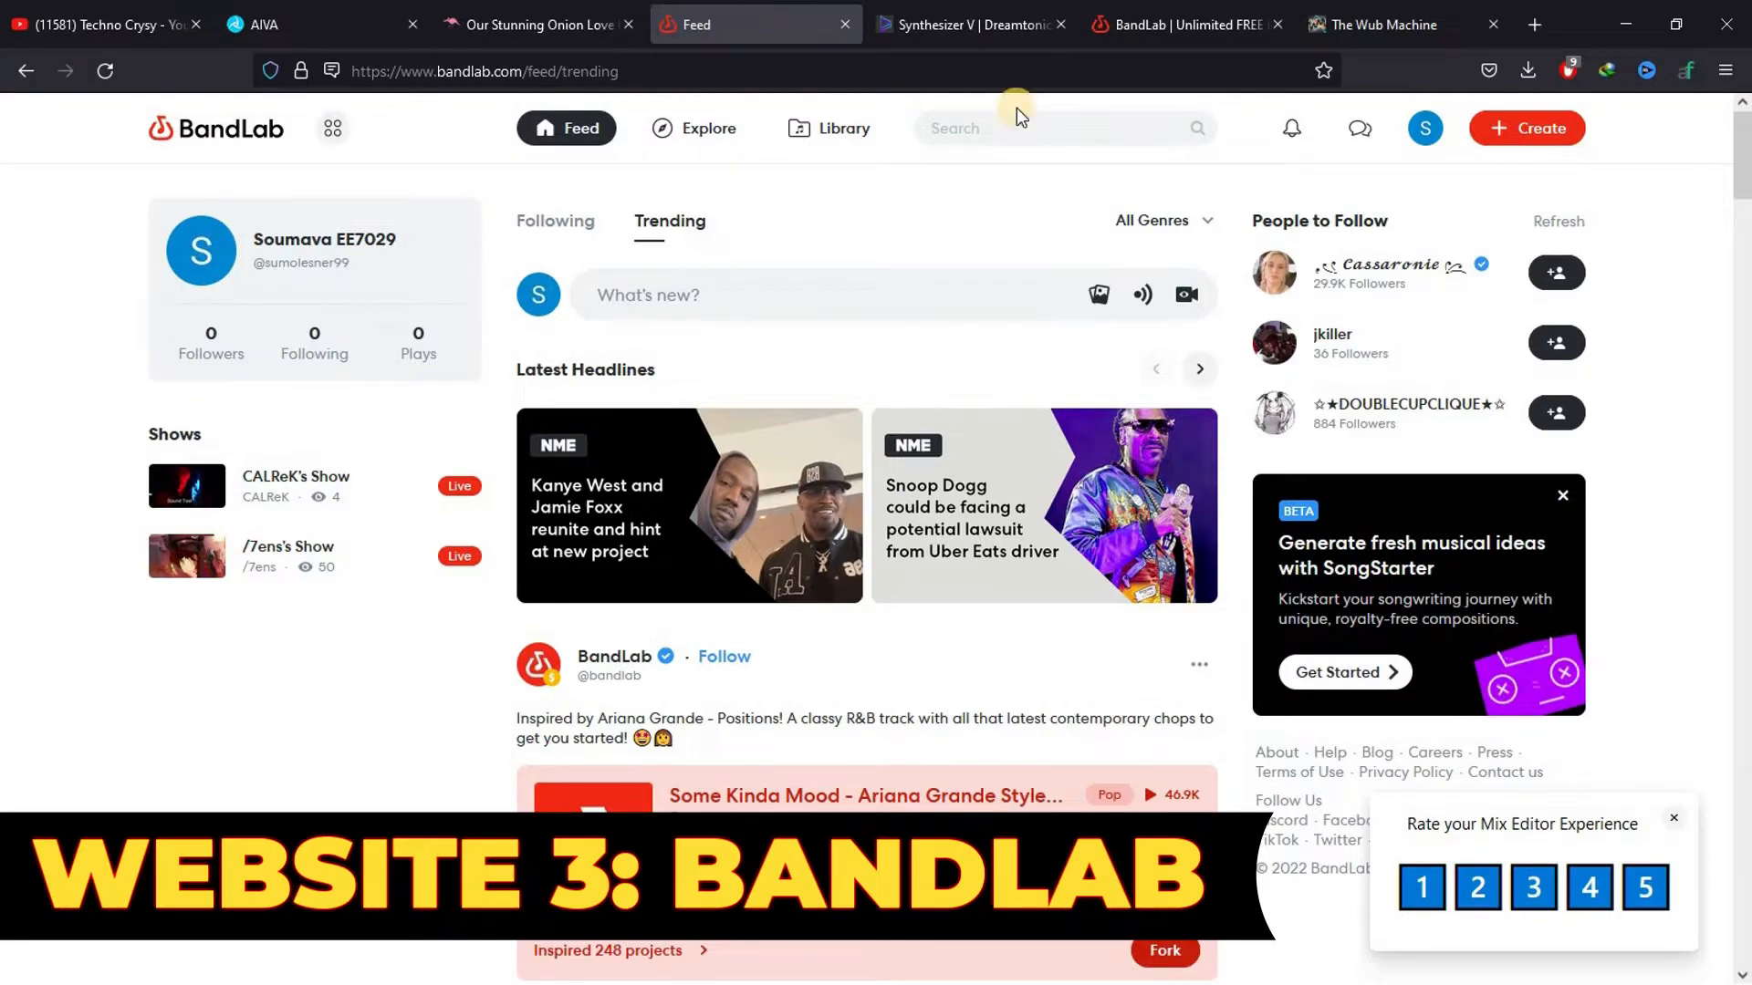
pyautogui.moveTo(1743, 169); pyautogui.dragTo(1745, 788)
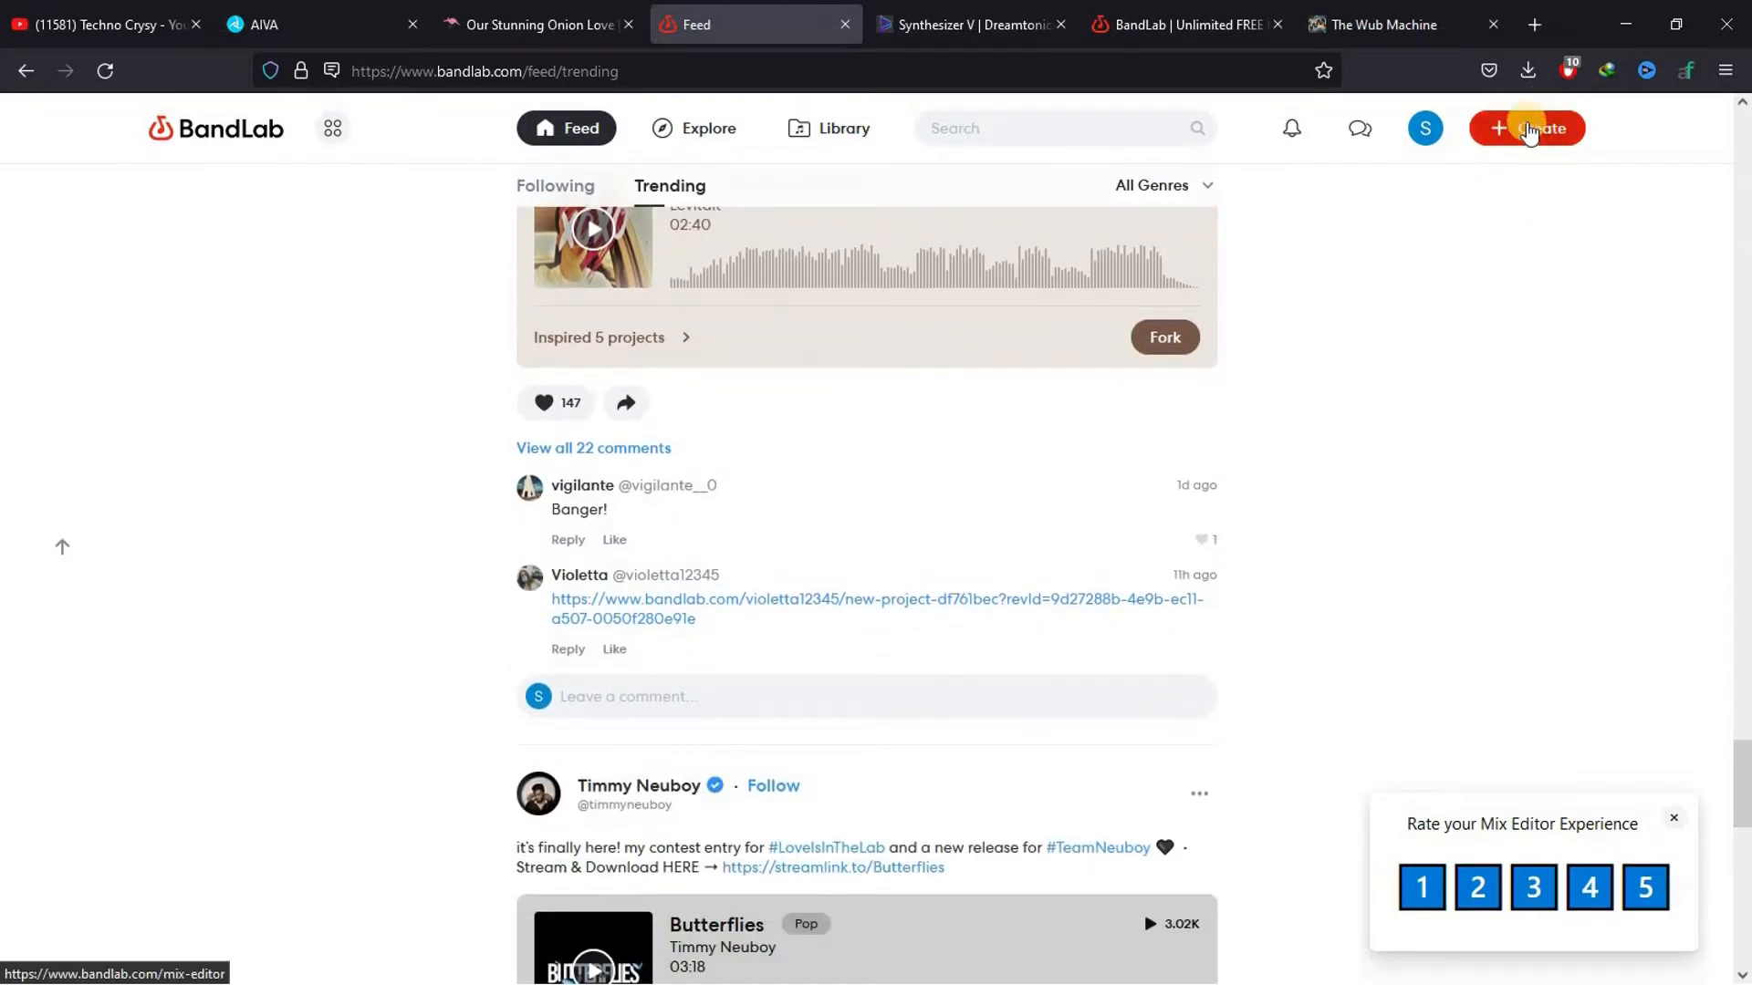
pyautogui.click(1529, 130)
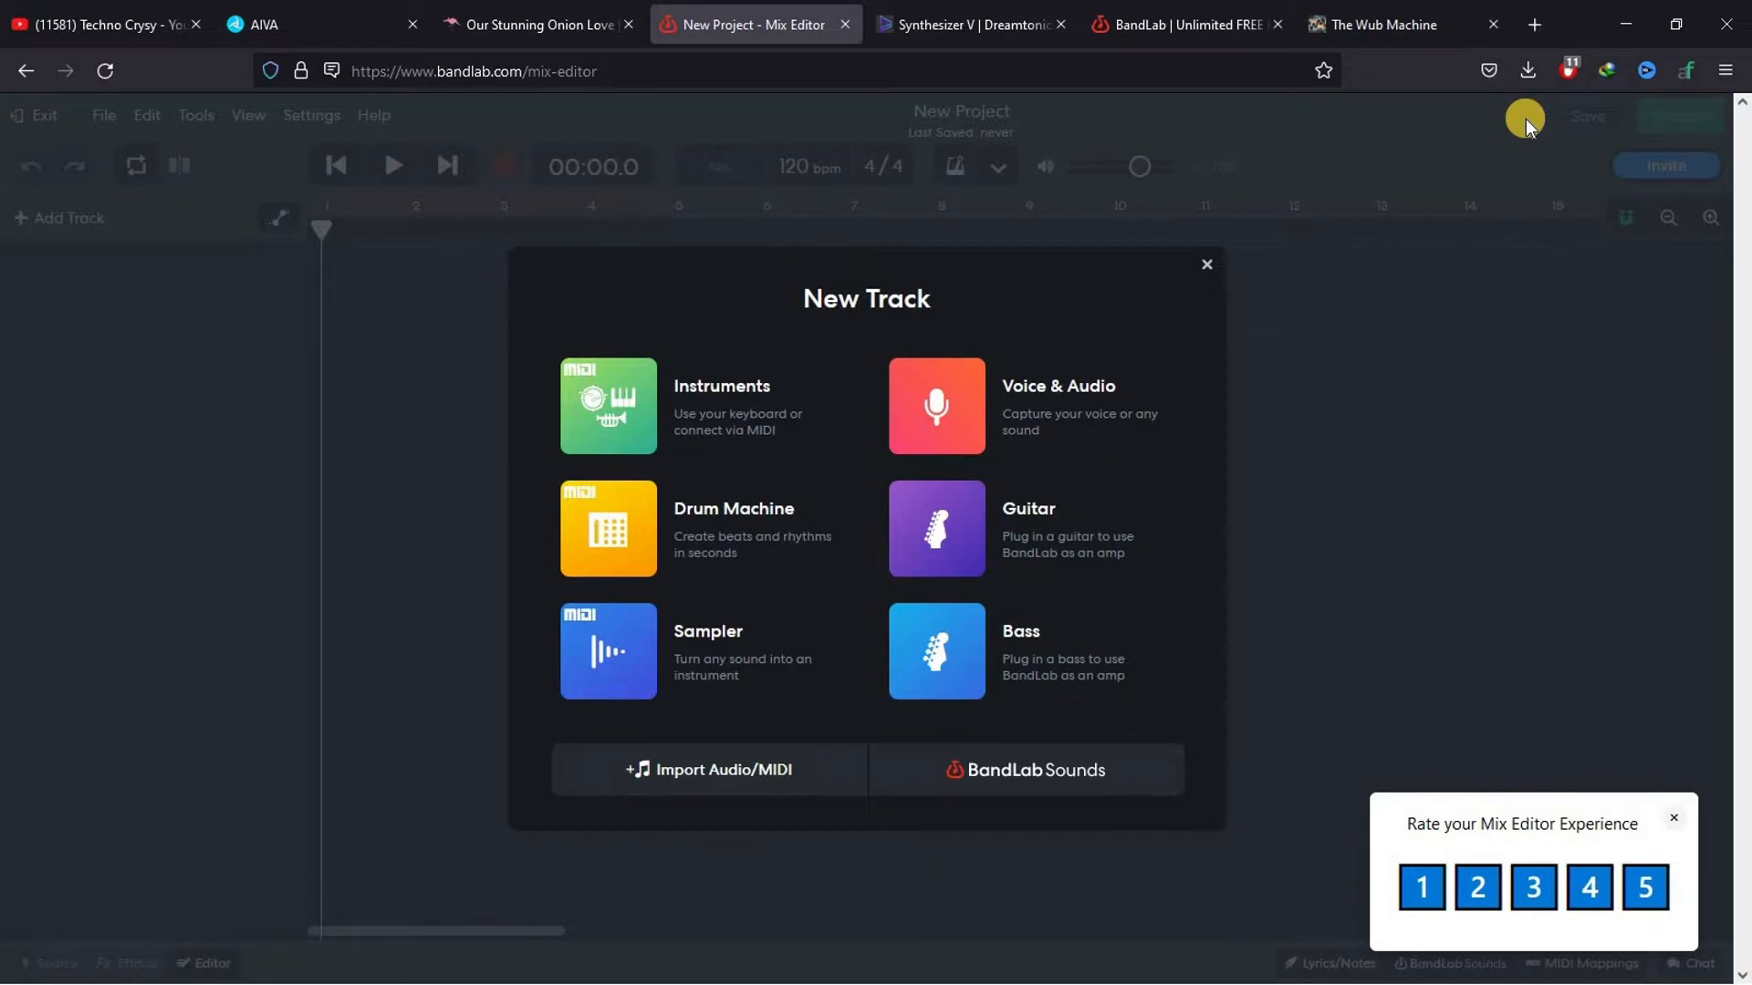
# Import the "New Composition #16 - Orchestrated" MIDI file from Downloads into the new BandLab project
pyautogui.click(365, 22)
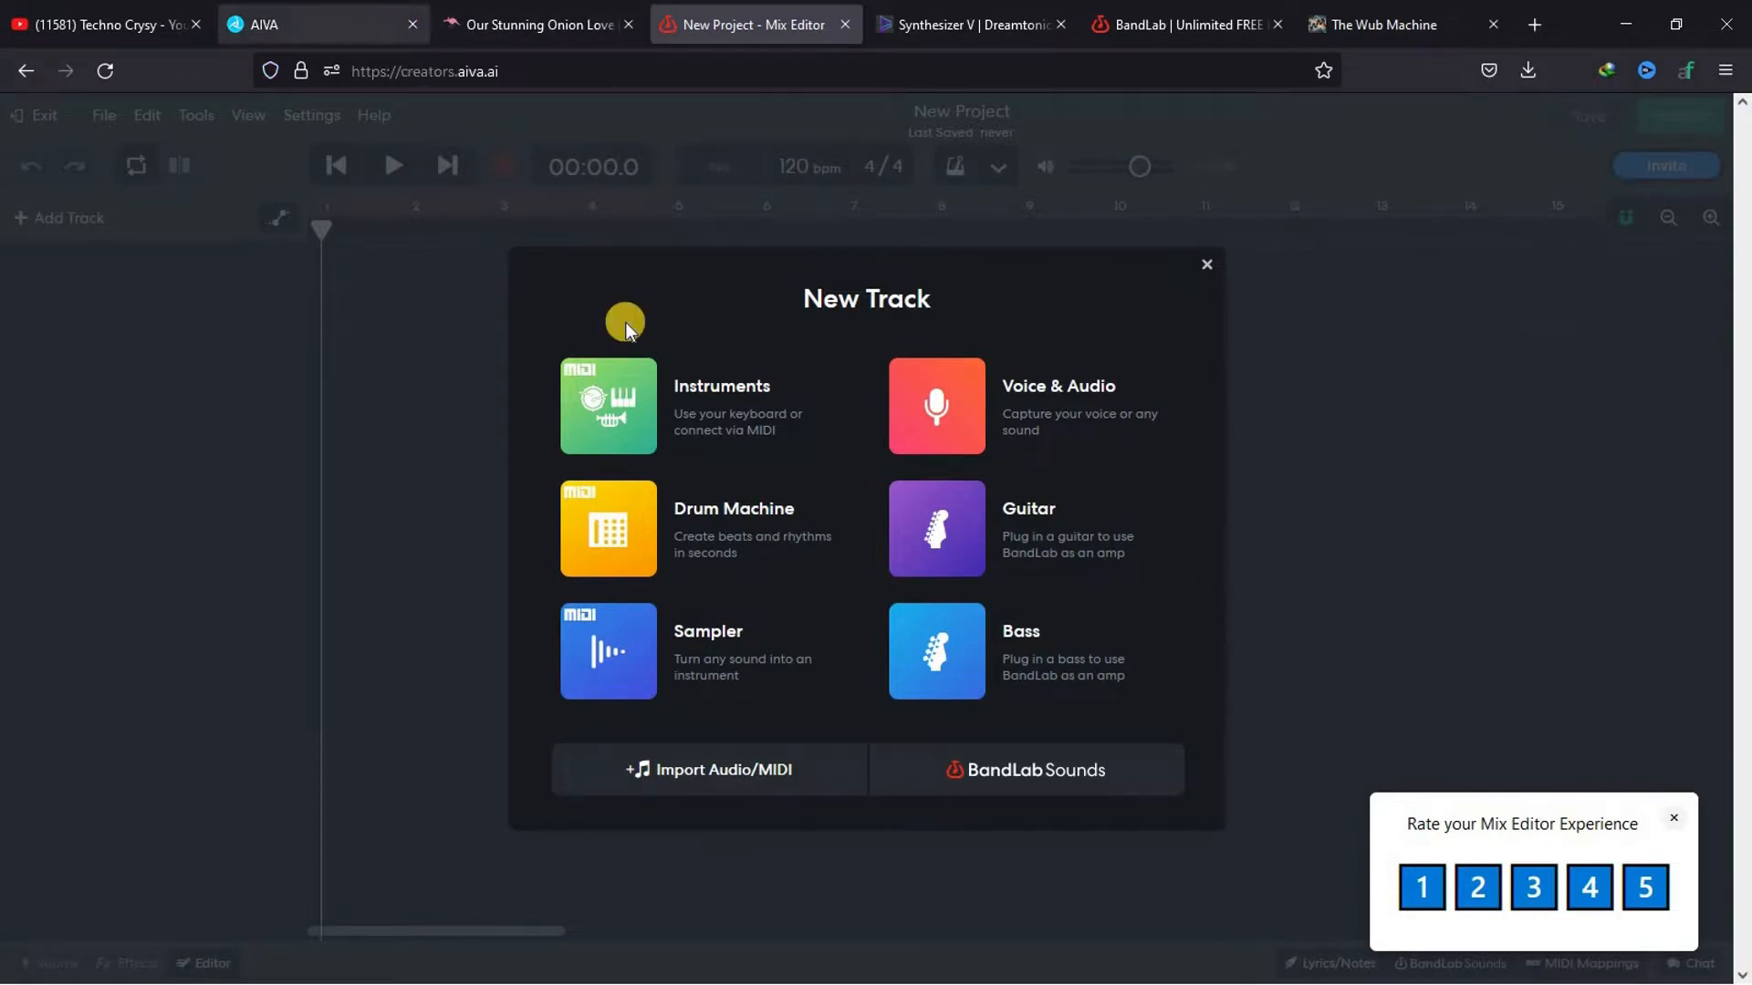
pyautogui.click(708, 11)
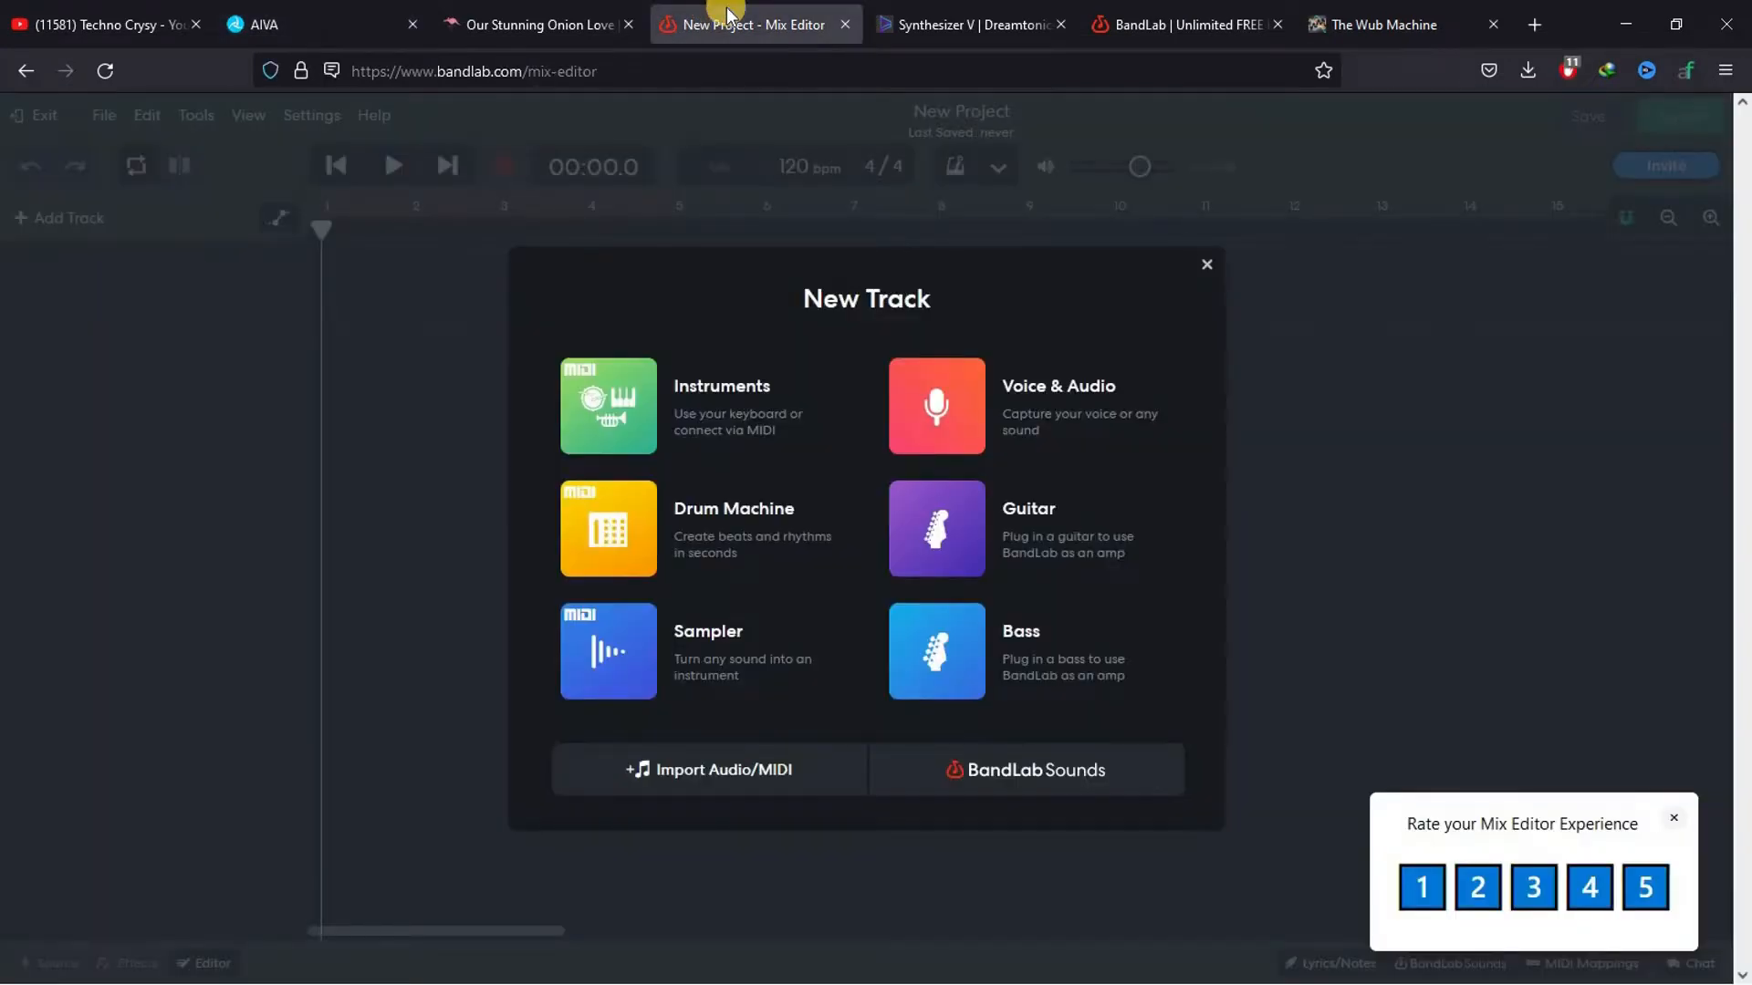
pyautogui.click(718, 770)
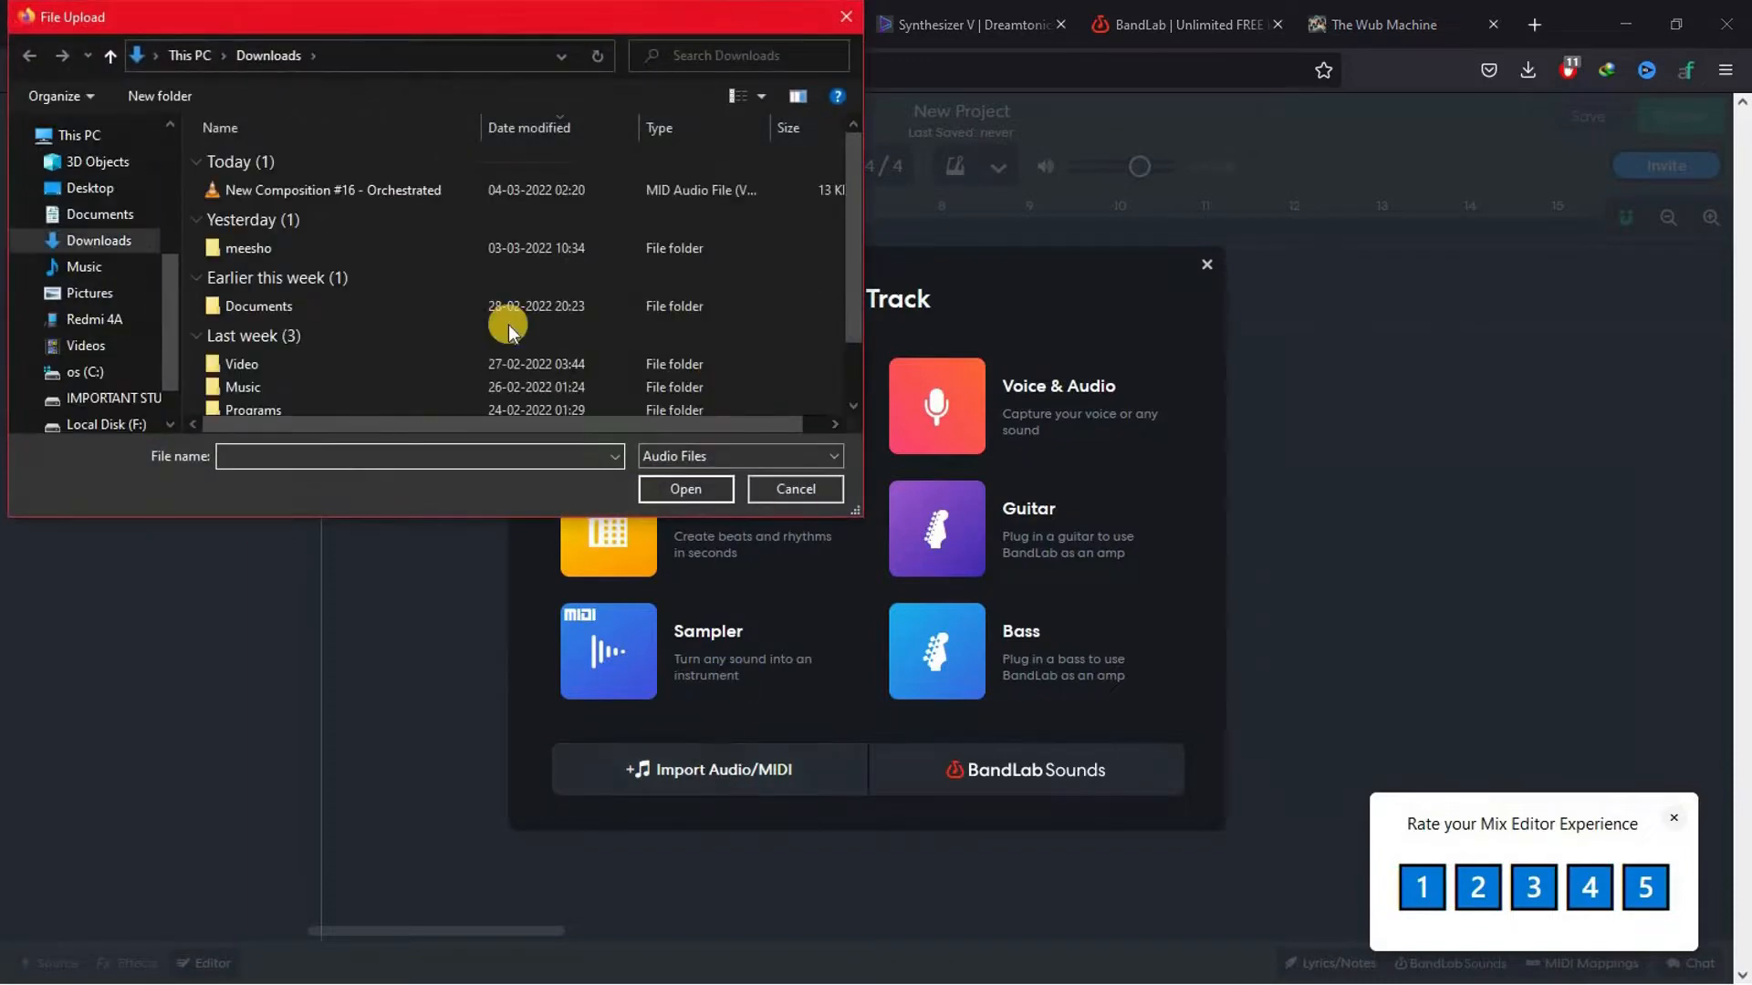
pyautogui.click(359, 189)
pyautogui.click(696, 488)
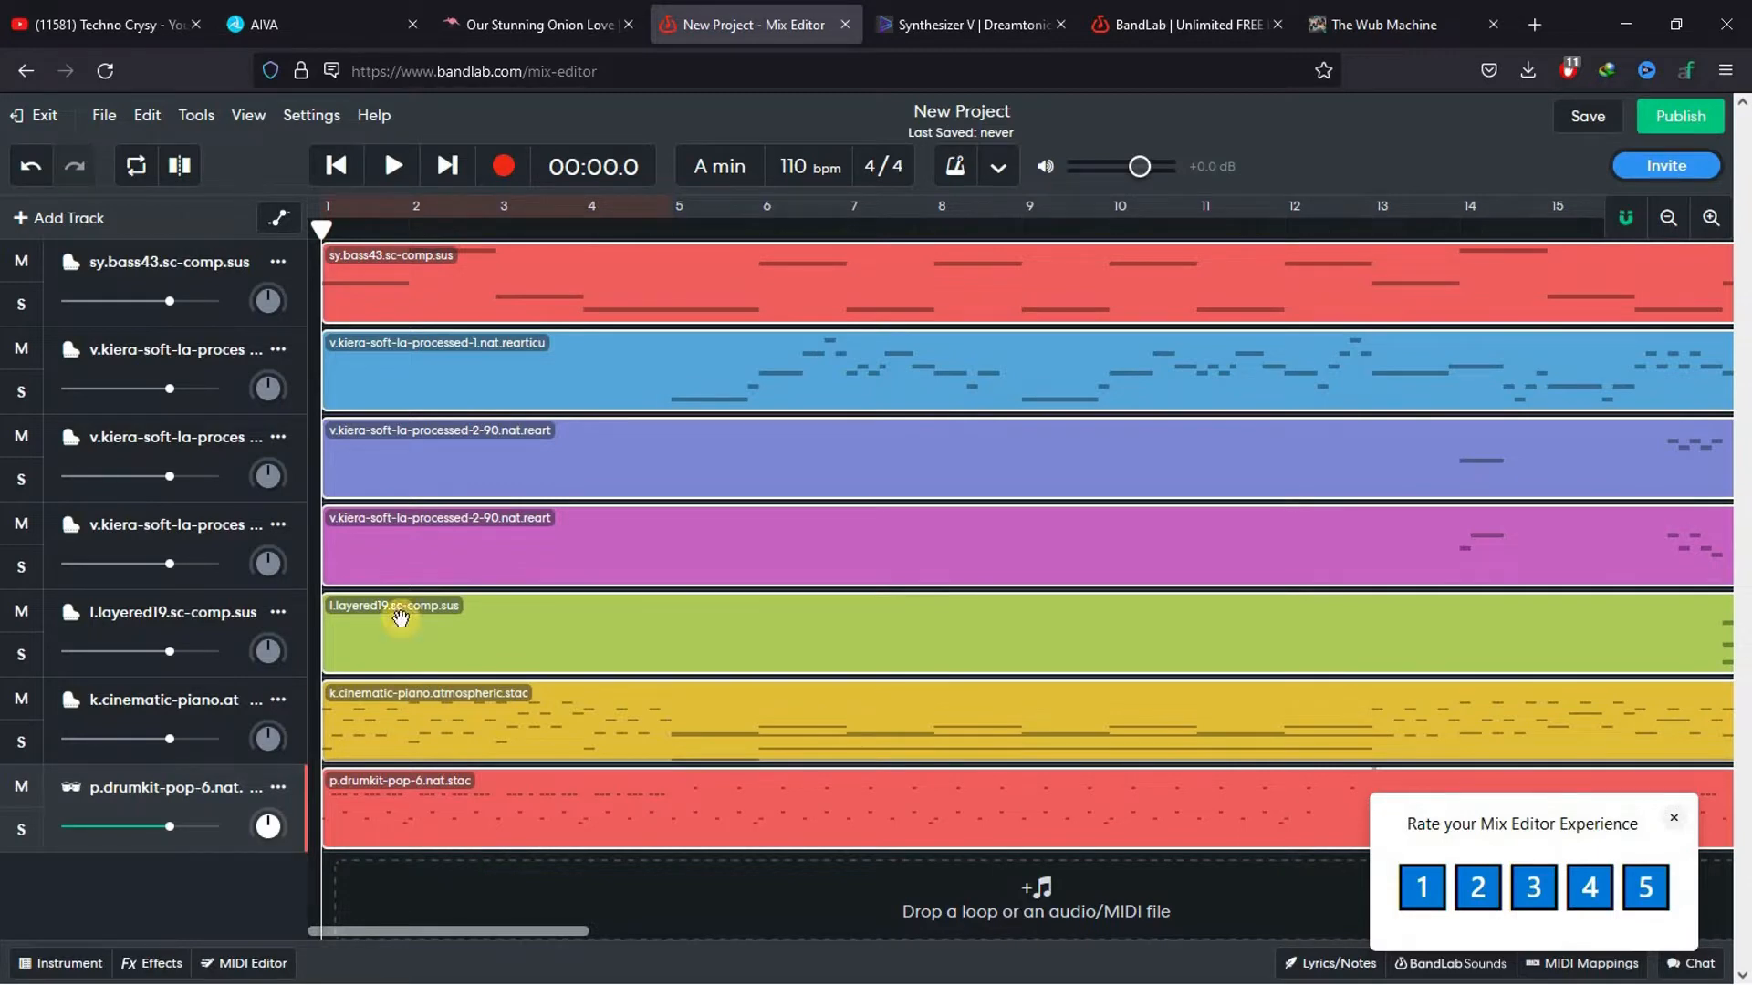
# Listen to the opening of the imported song in the Mix Editor and glance back at the AIVA compositions
pyautogui.click(389, 168)
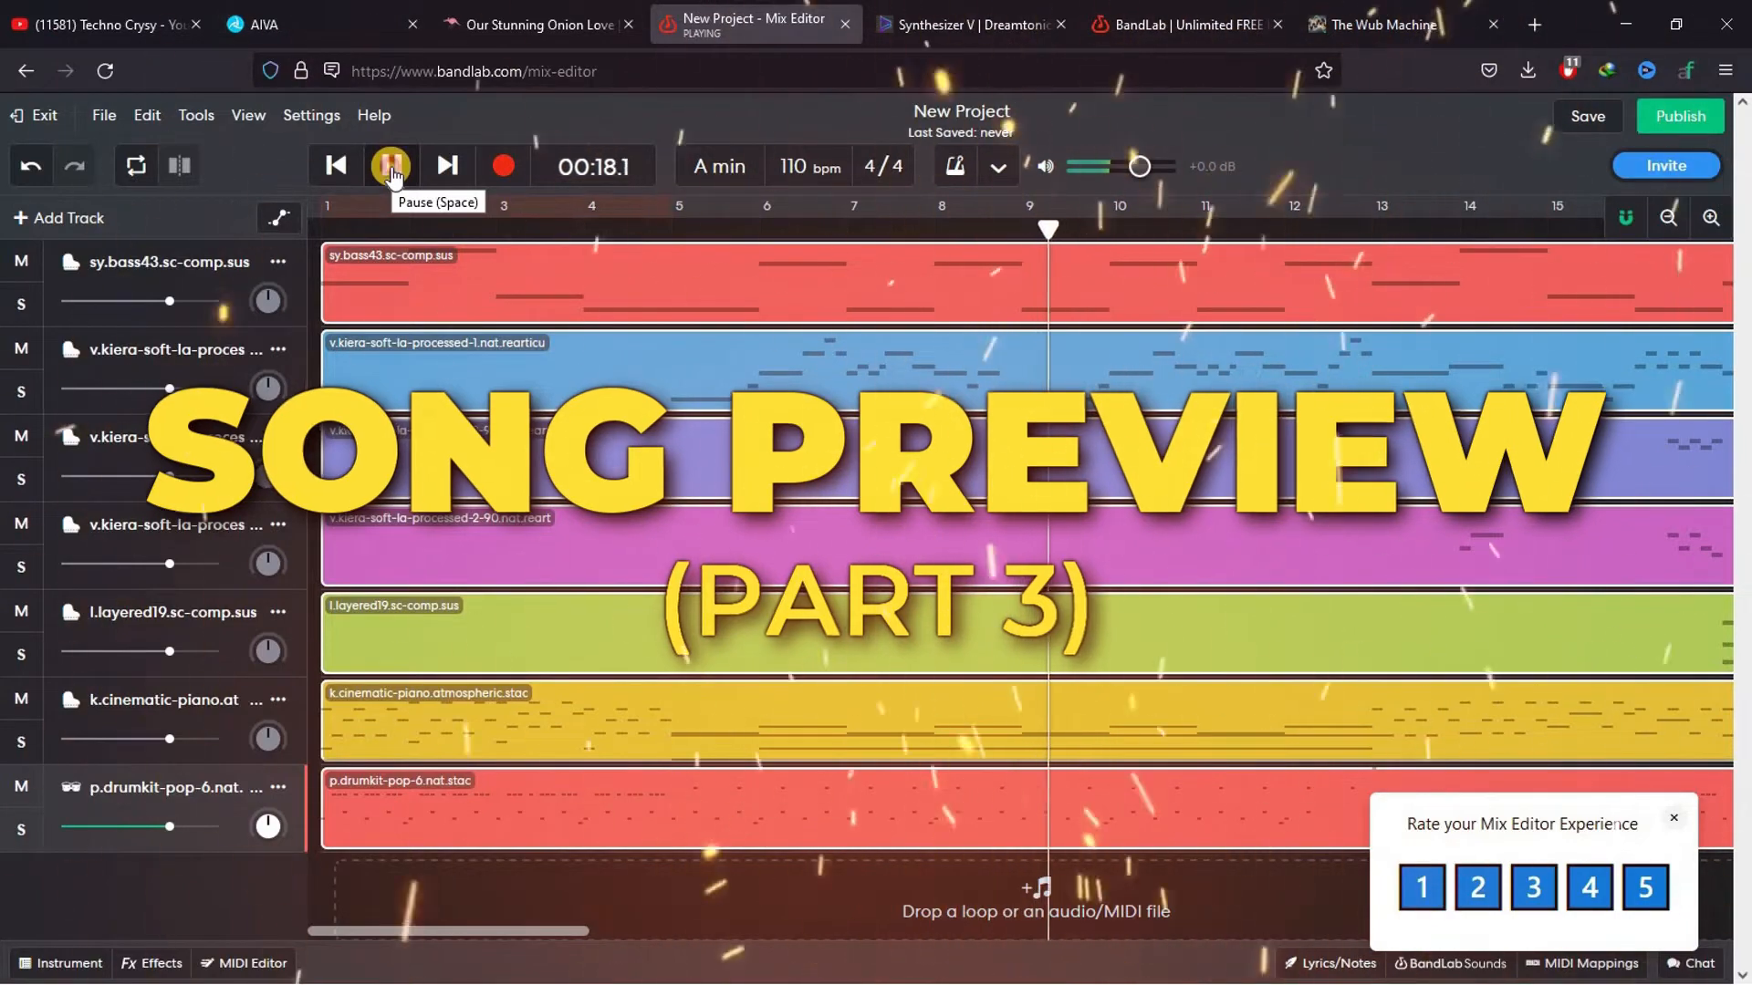
pyautogui.click(393, 169)
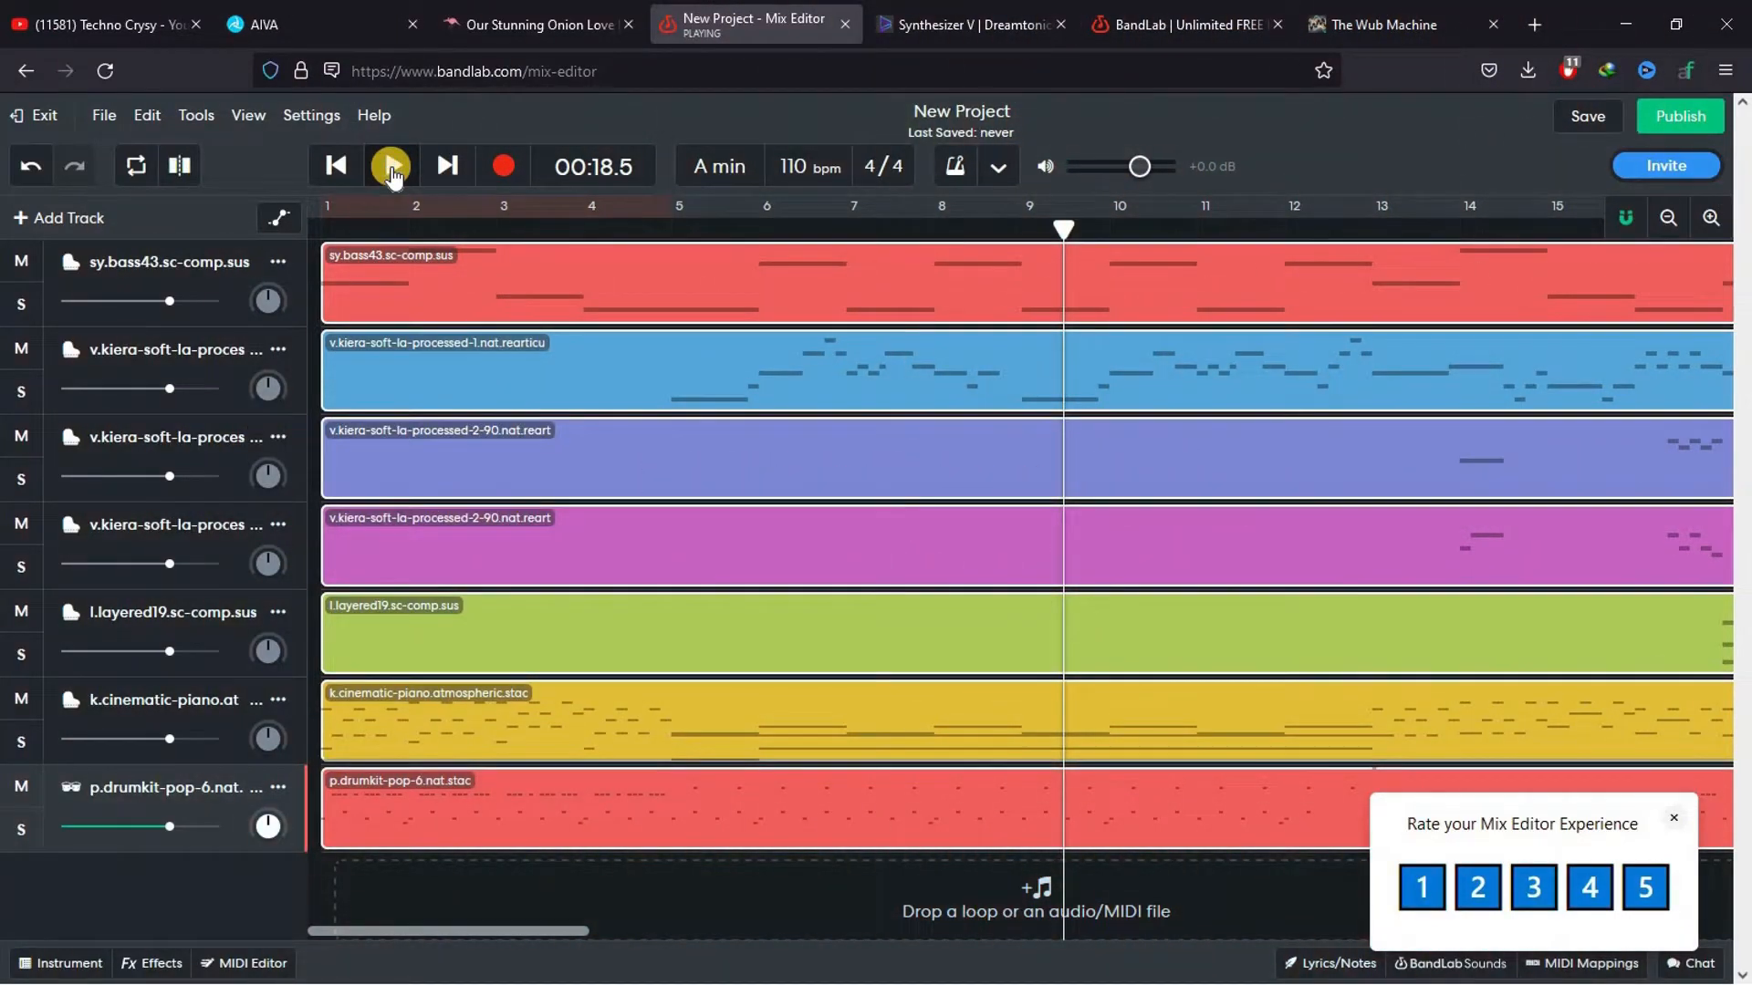
pyautogui.click(319, 11)
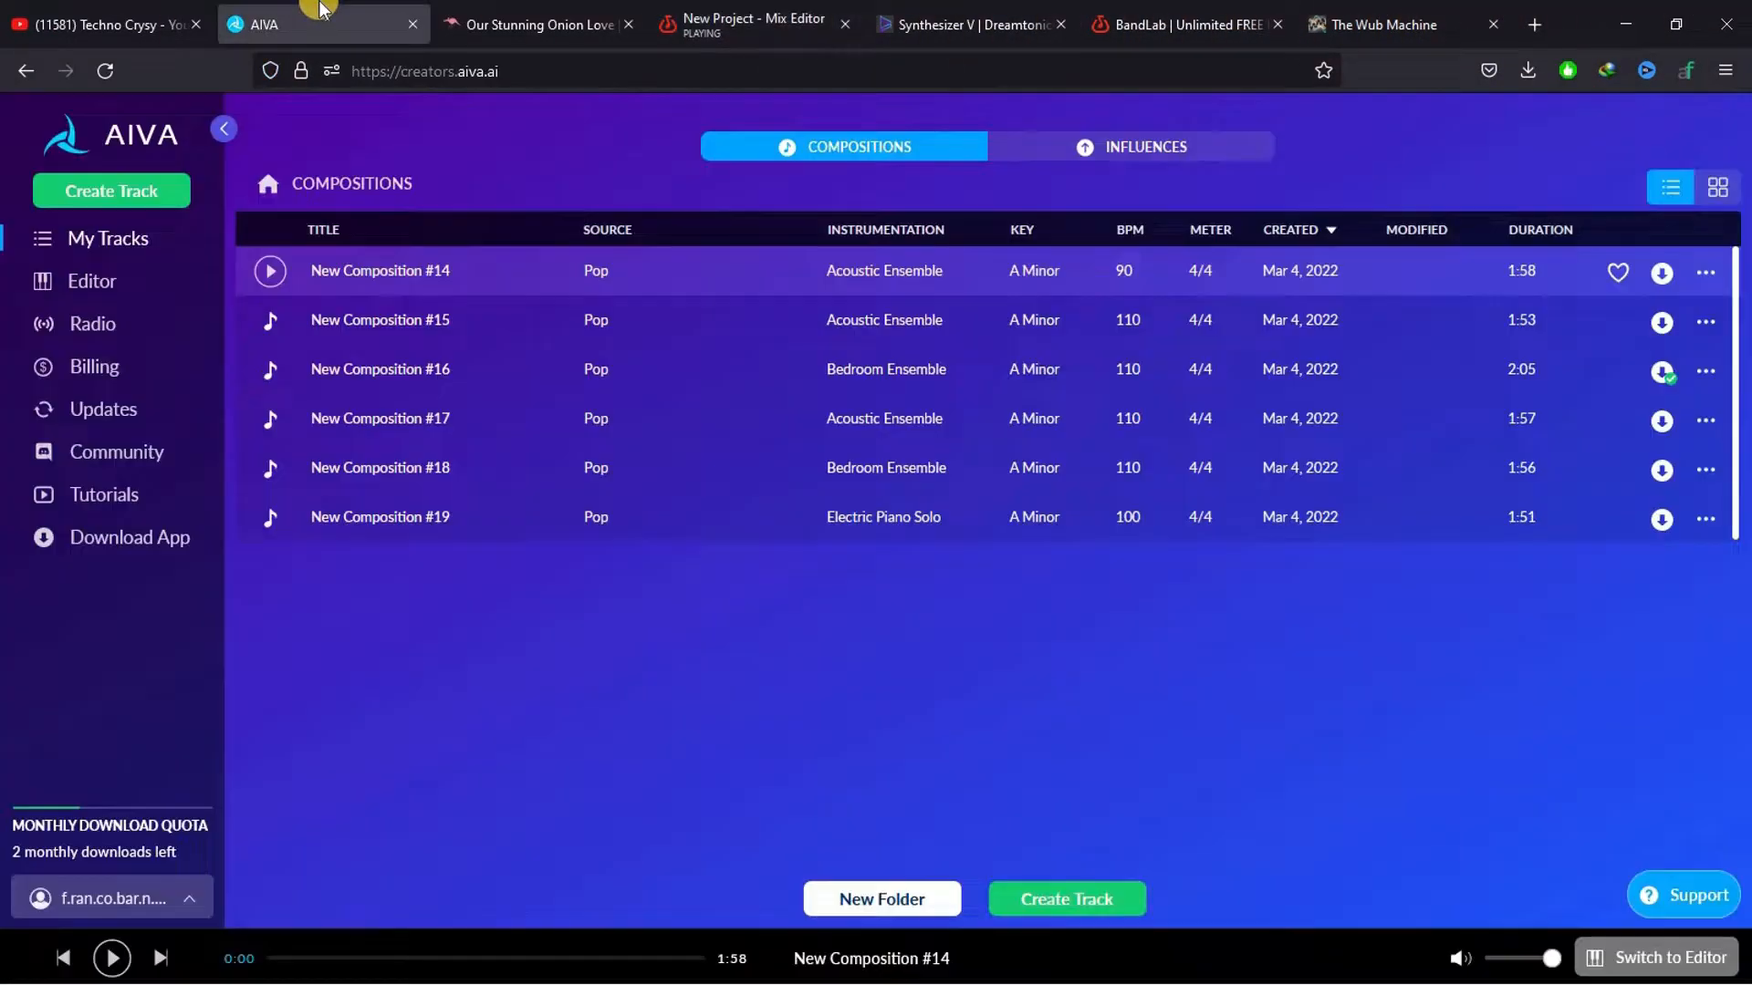
pyautogui.click(748, 11)
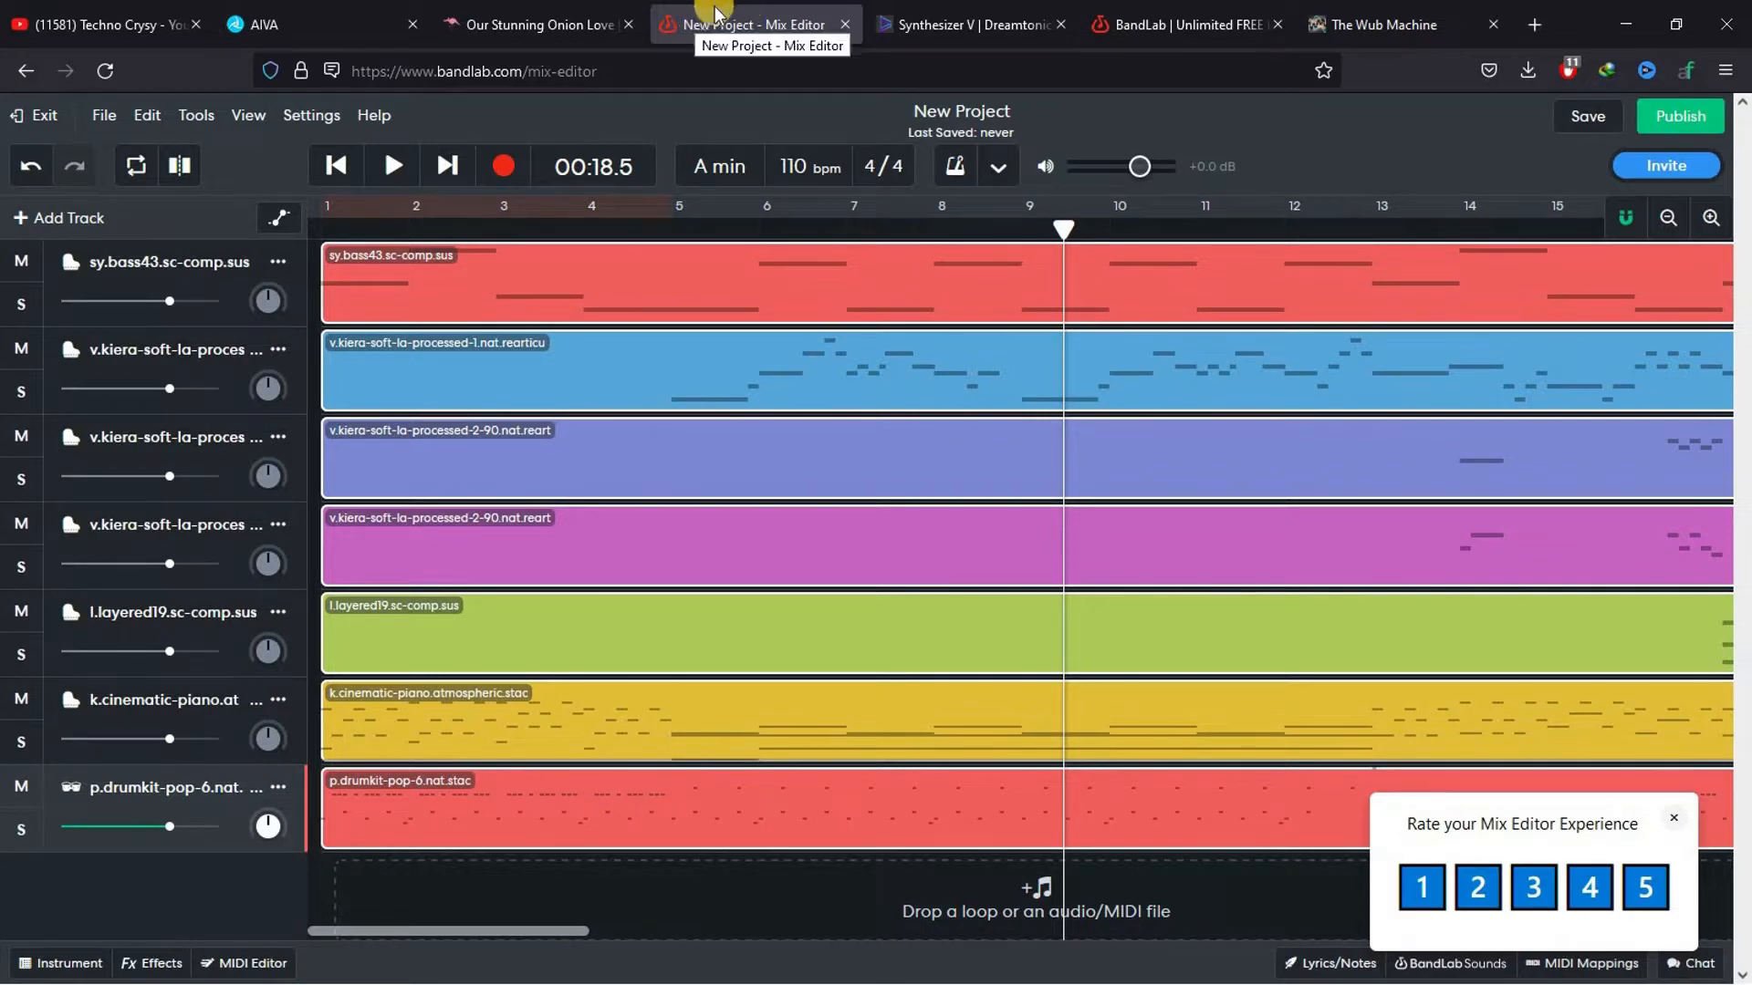
# Mute the sy.bass43, p.drumkit-pop-6 and k.cinematic-piano tracks
pyautogui.click(1672, 219)
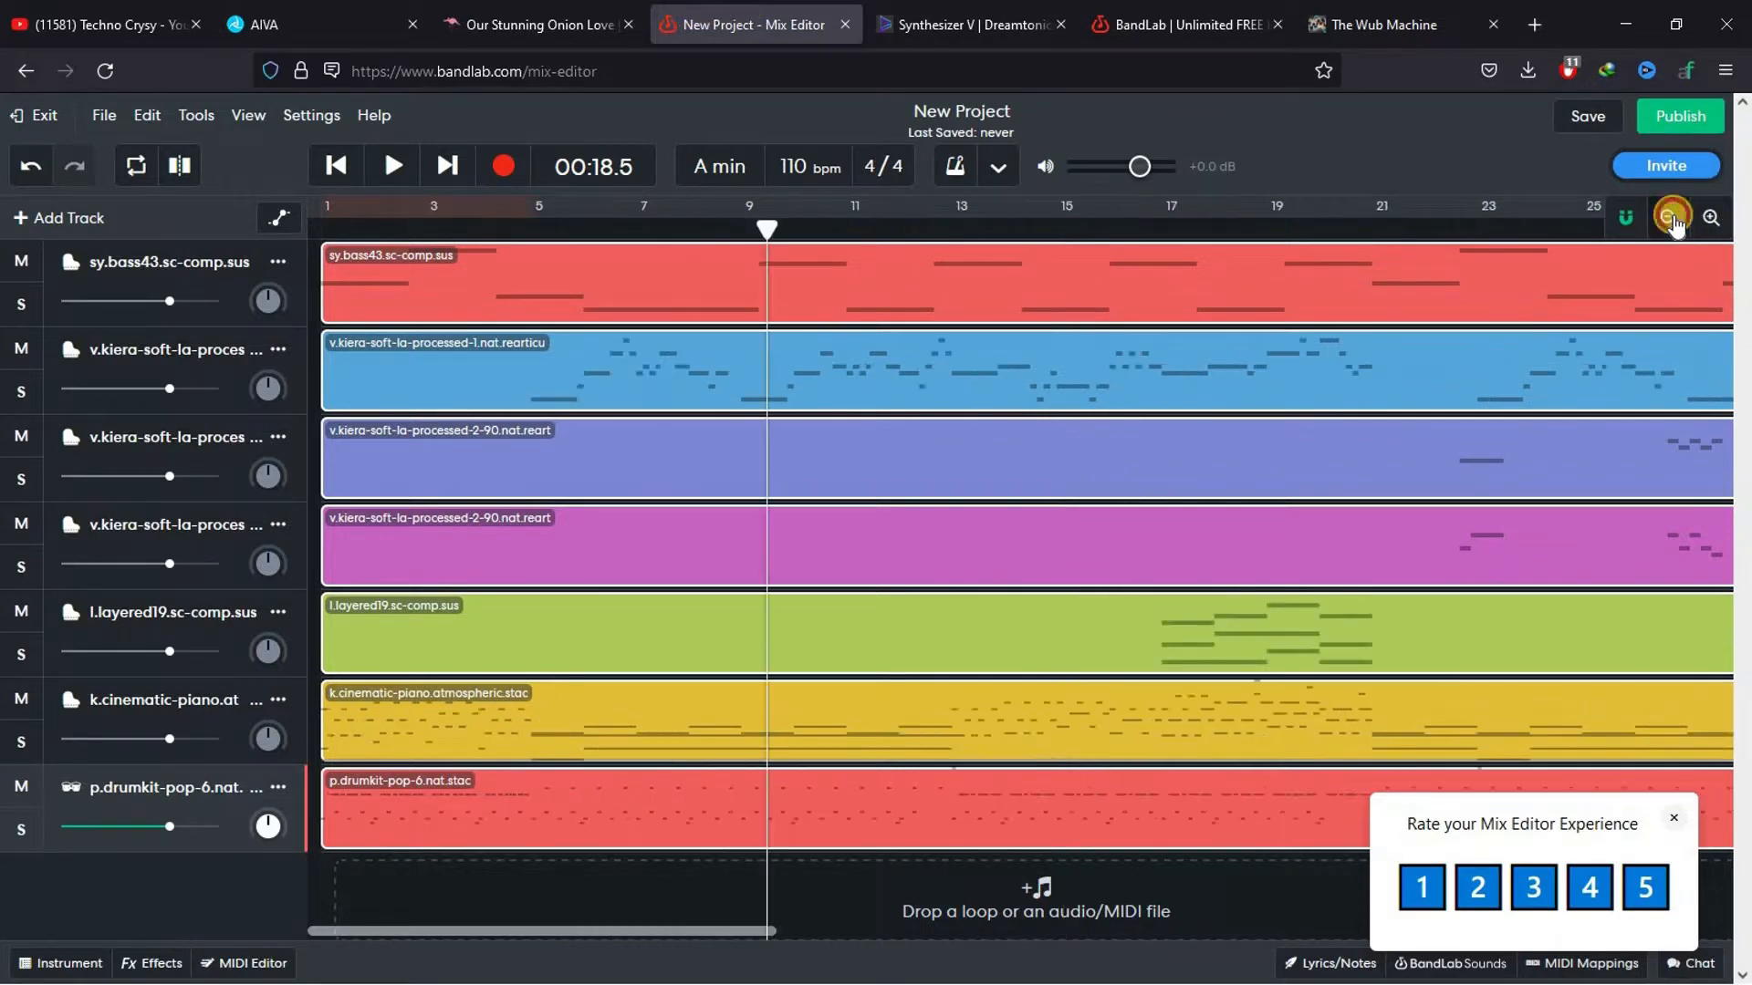
pyautogui.click(1672, 219)
pyautogui.click(1673, 219)
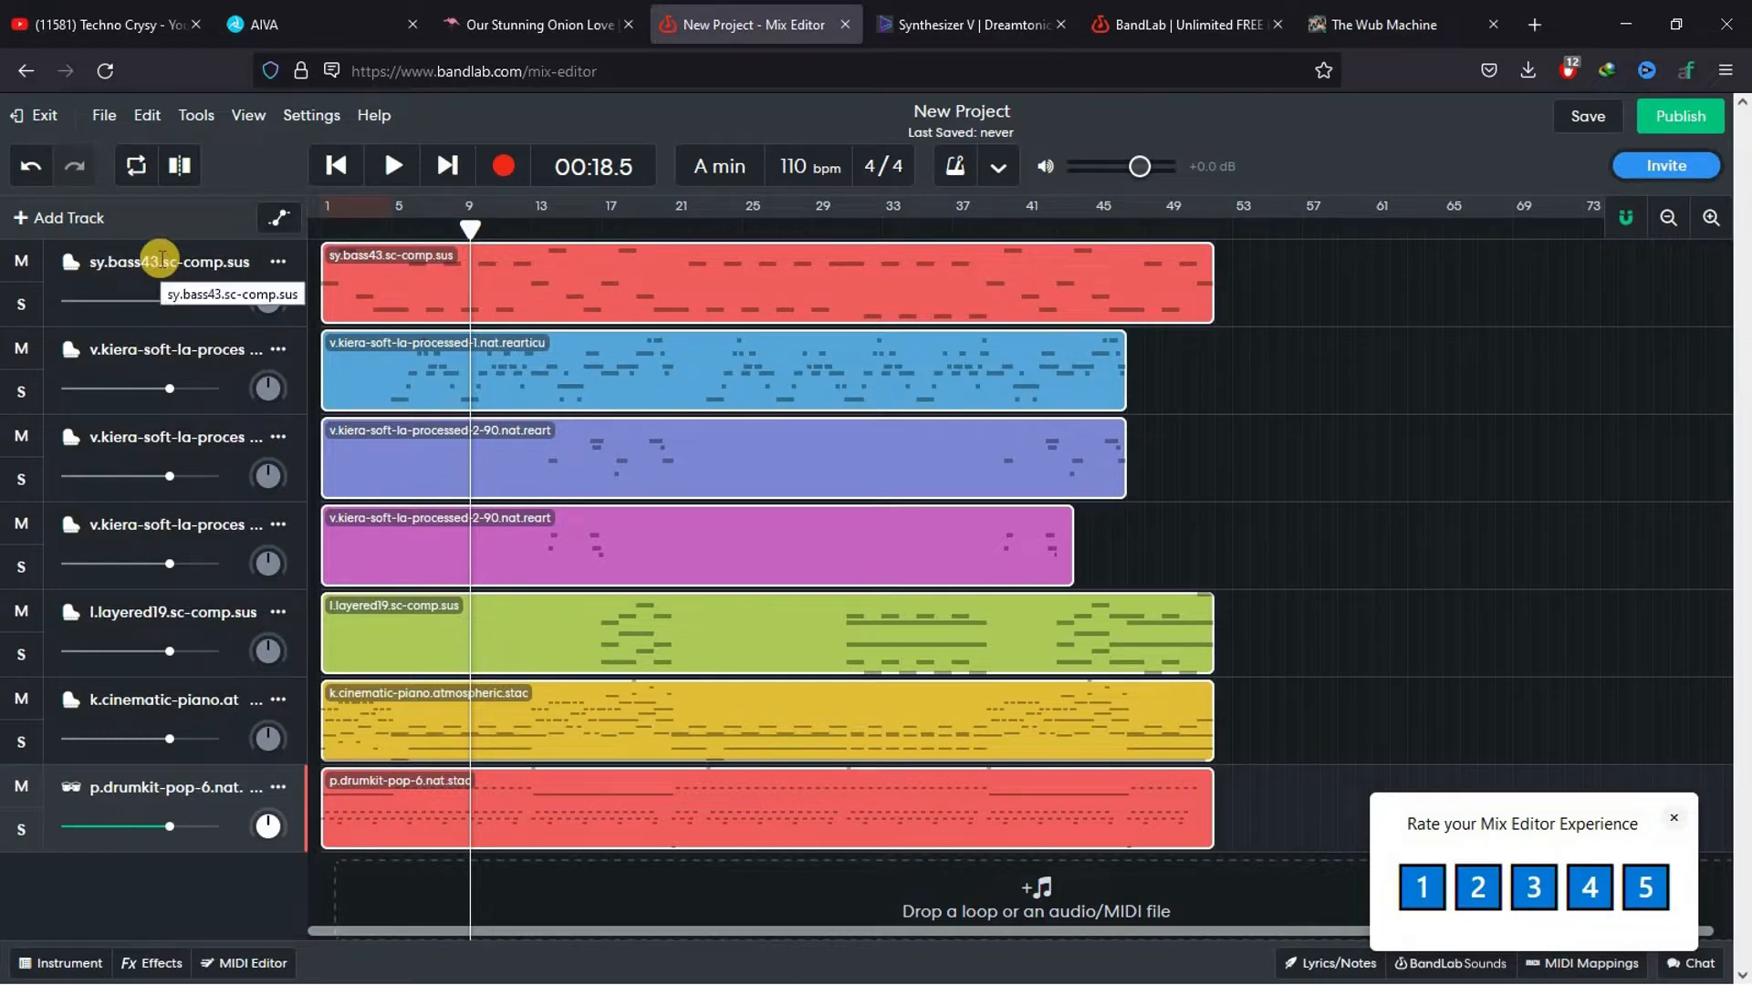
pyautogui.click(18, 262)
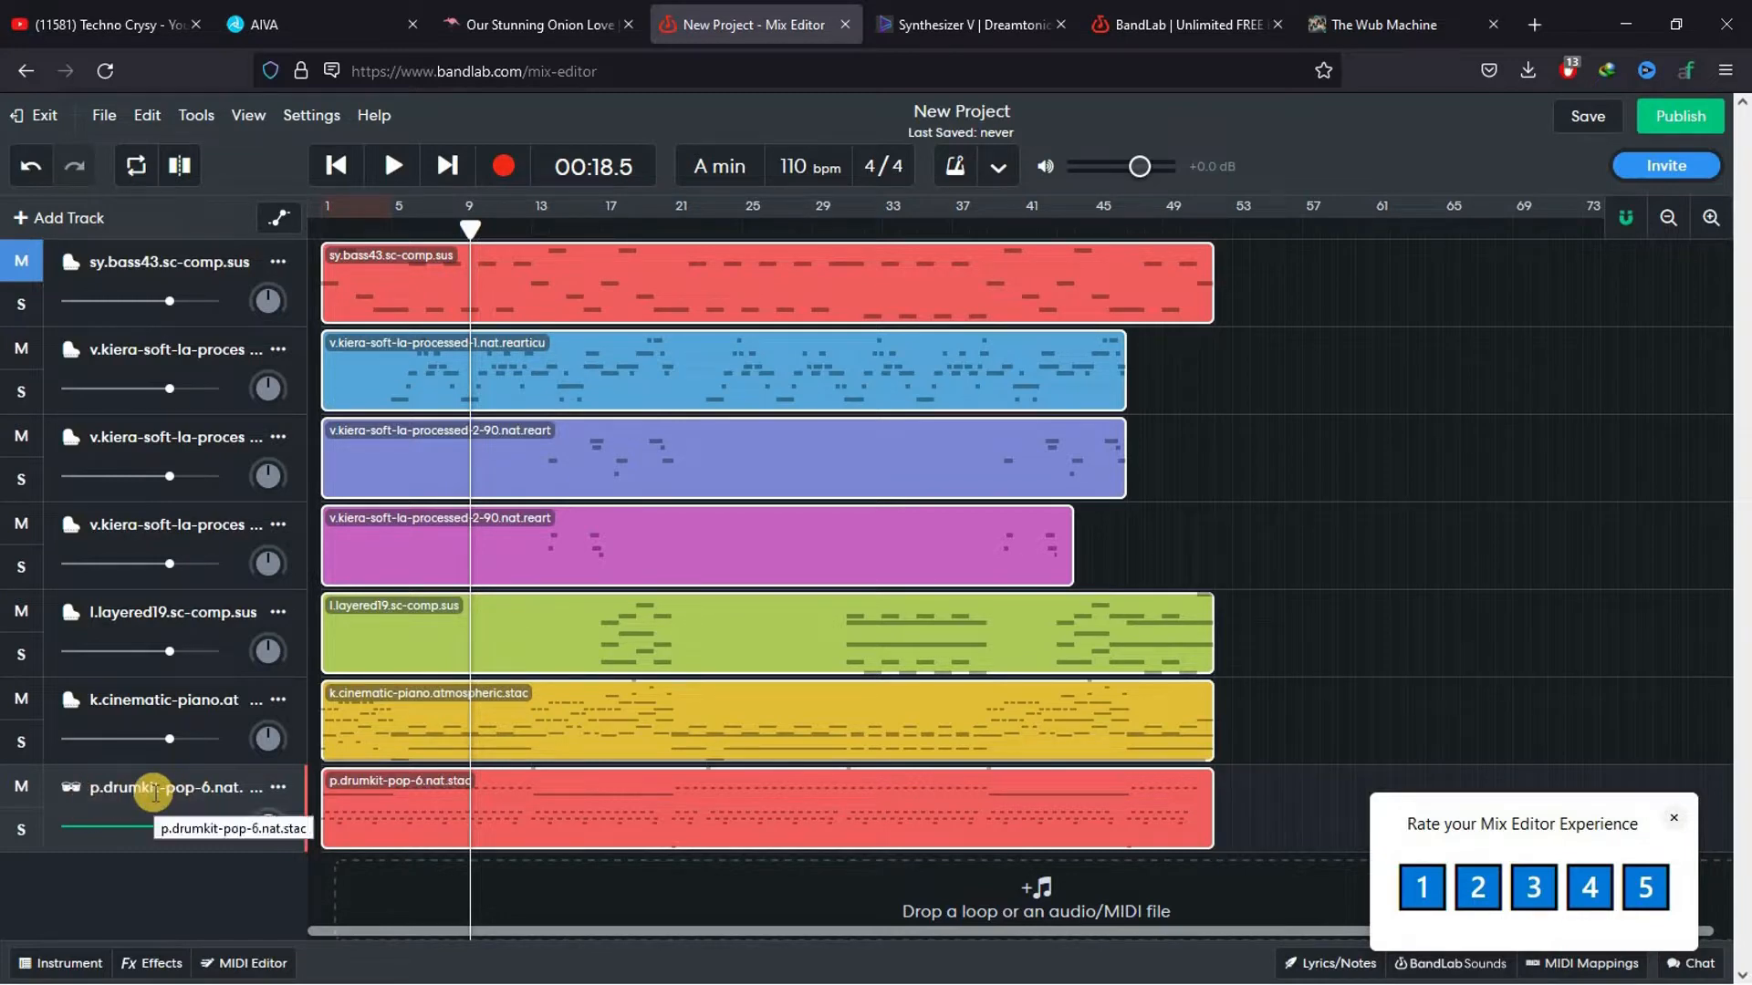
pyautogui.click(18, 788)
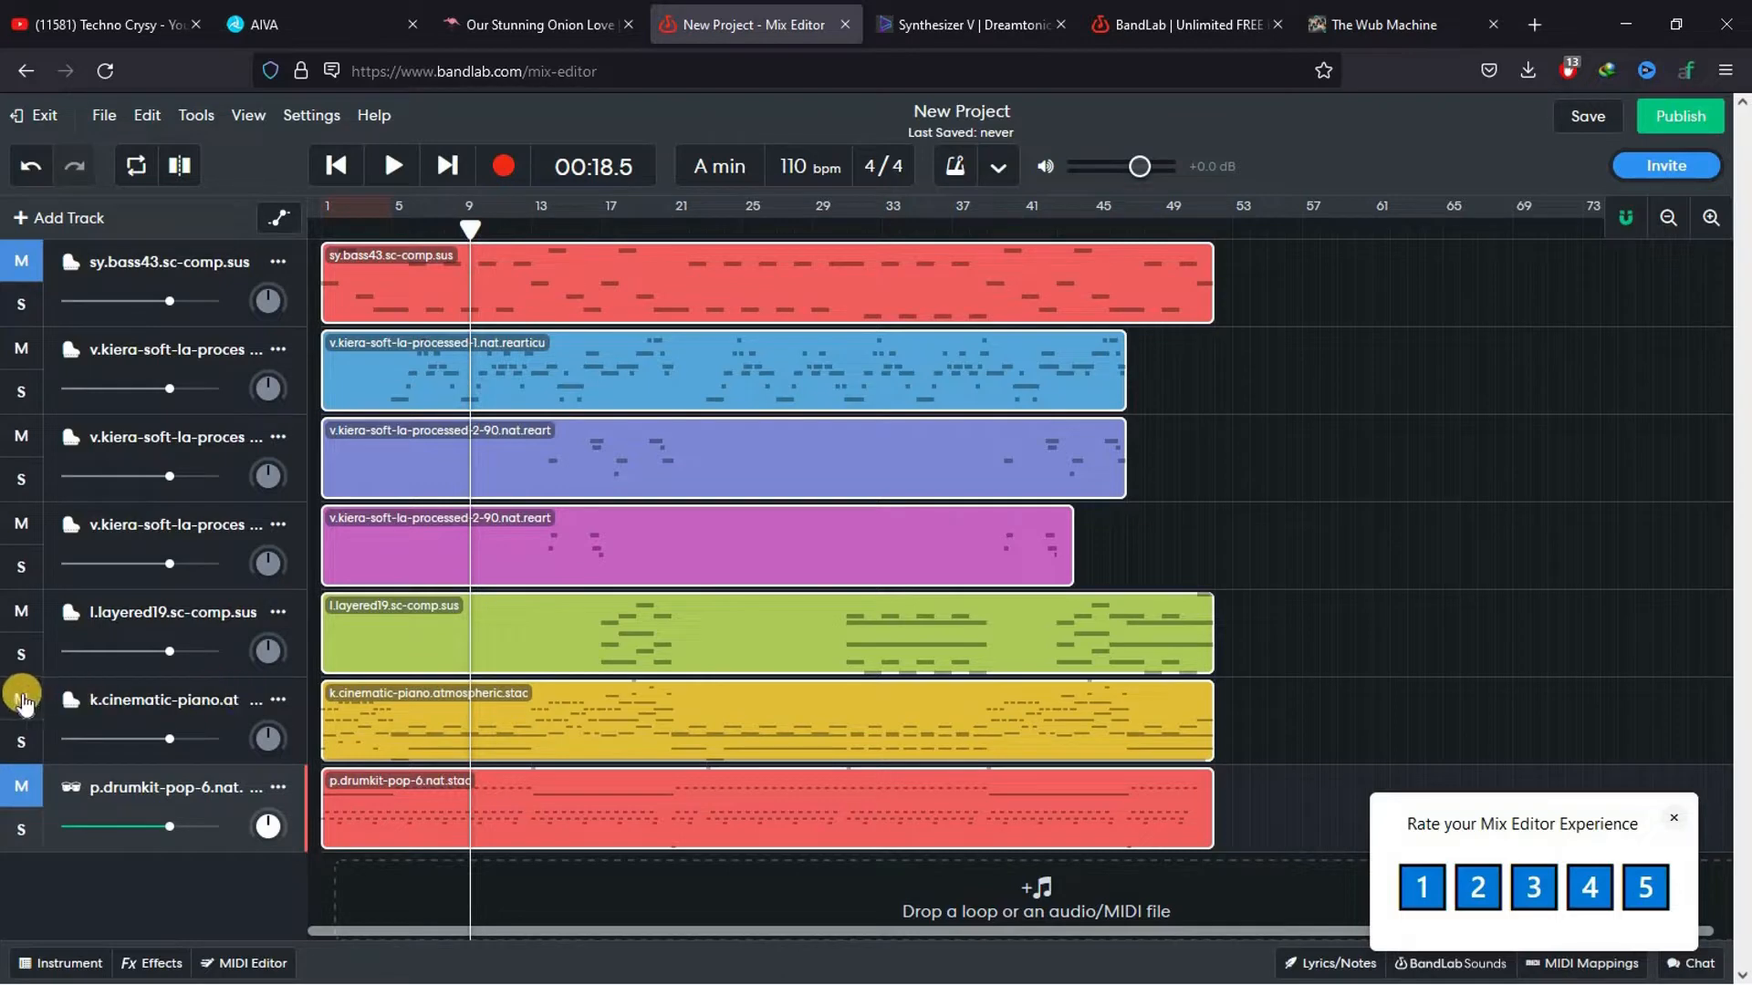
pyautogui.click(21, 699)
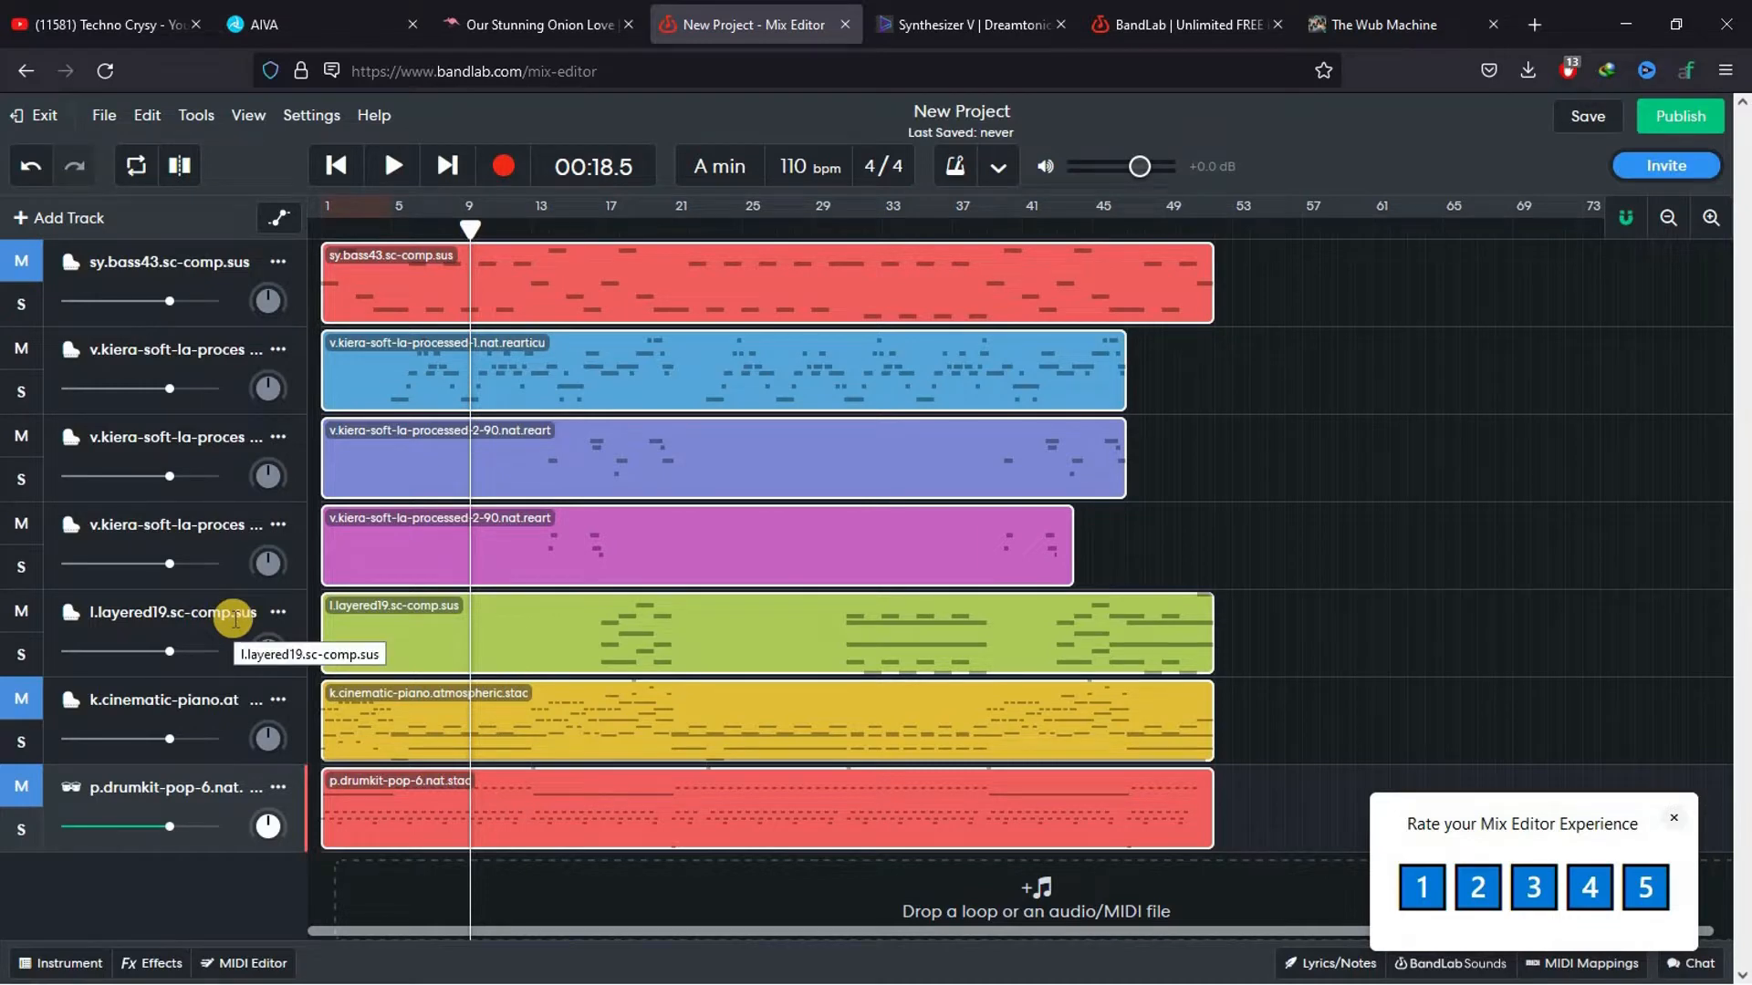
# Audition the l.layered19 track in solo from 00:33.8, unsolo it and mute it
pyautogui.moveTo(515, 226); pyautogui.dragTo(593, 220)
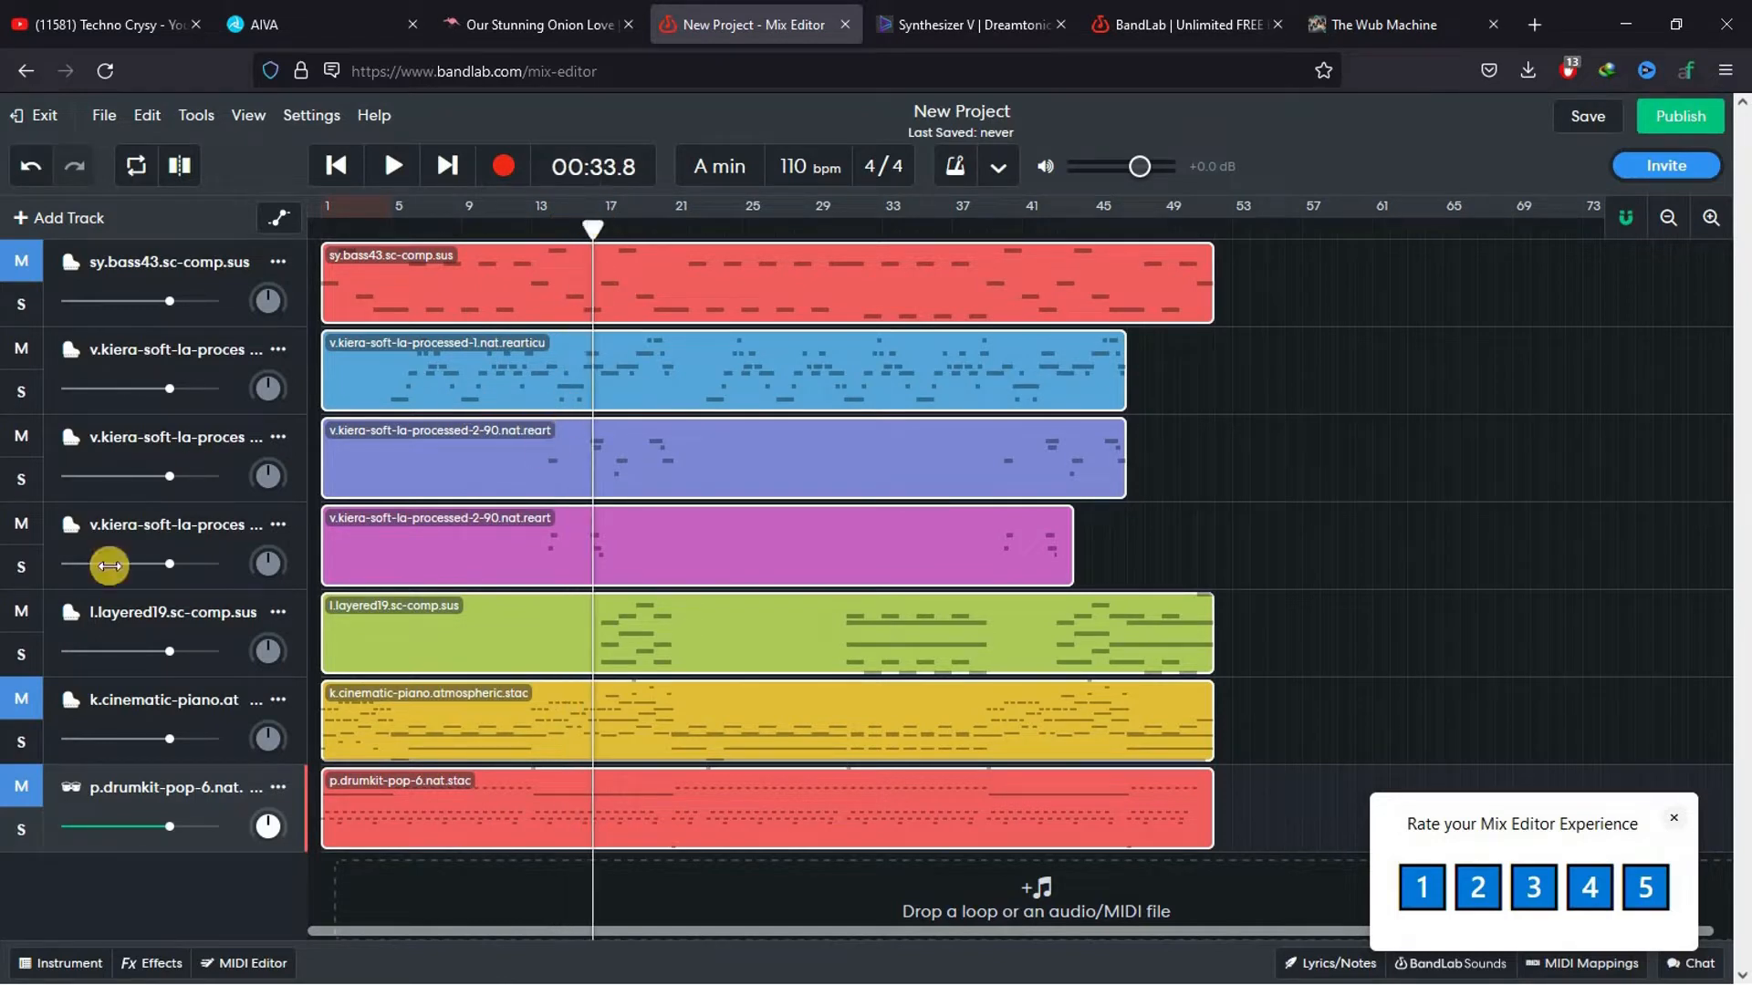
pyautogui.click(16, 657)
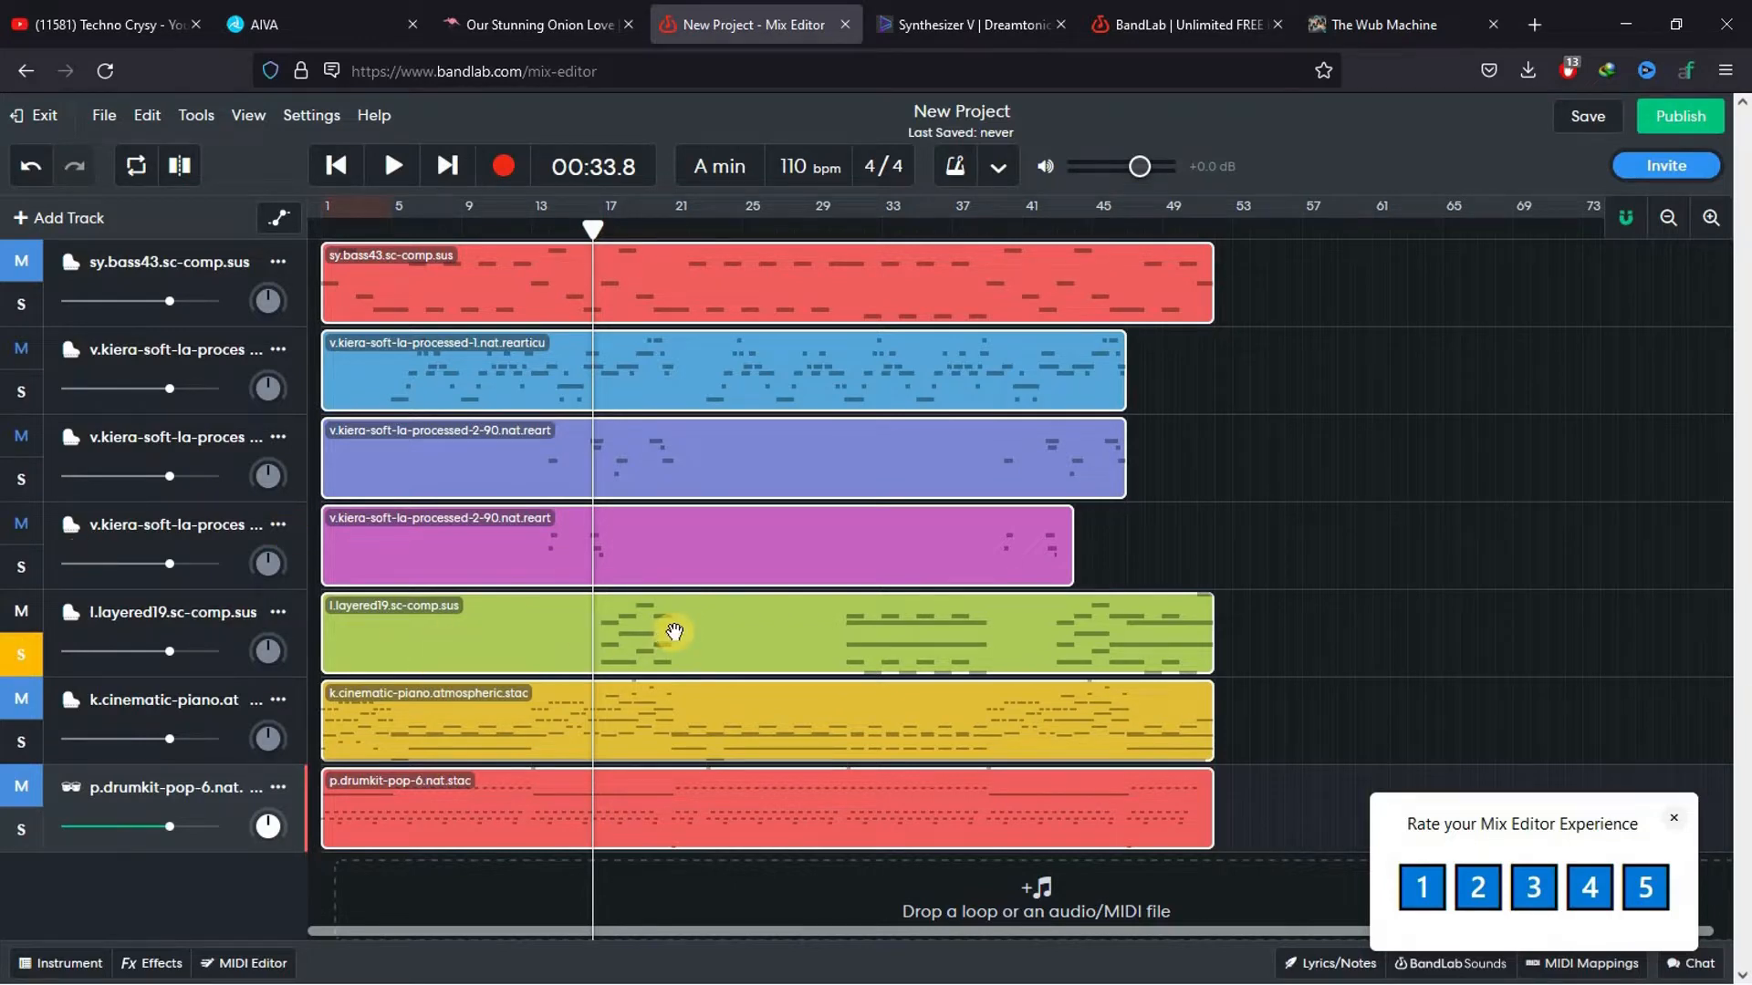
pyautogui.press('space')
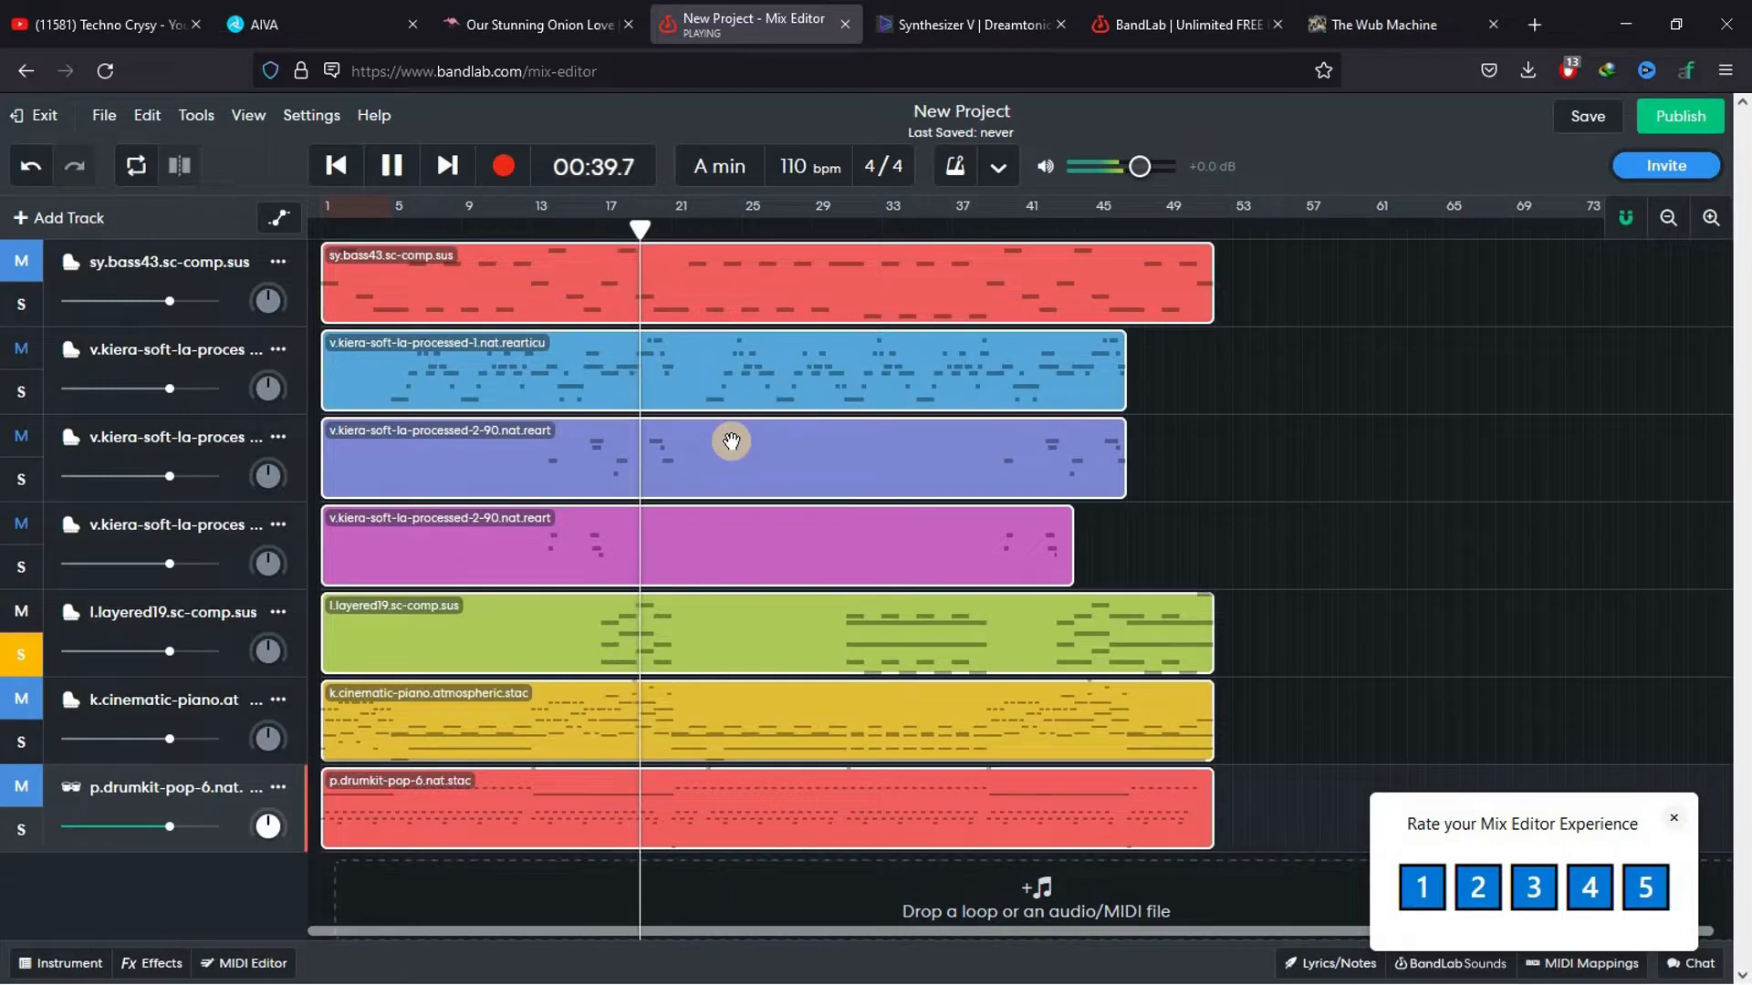
pyautogui.press('space')
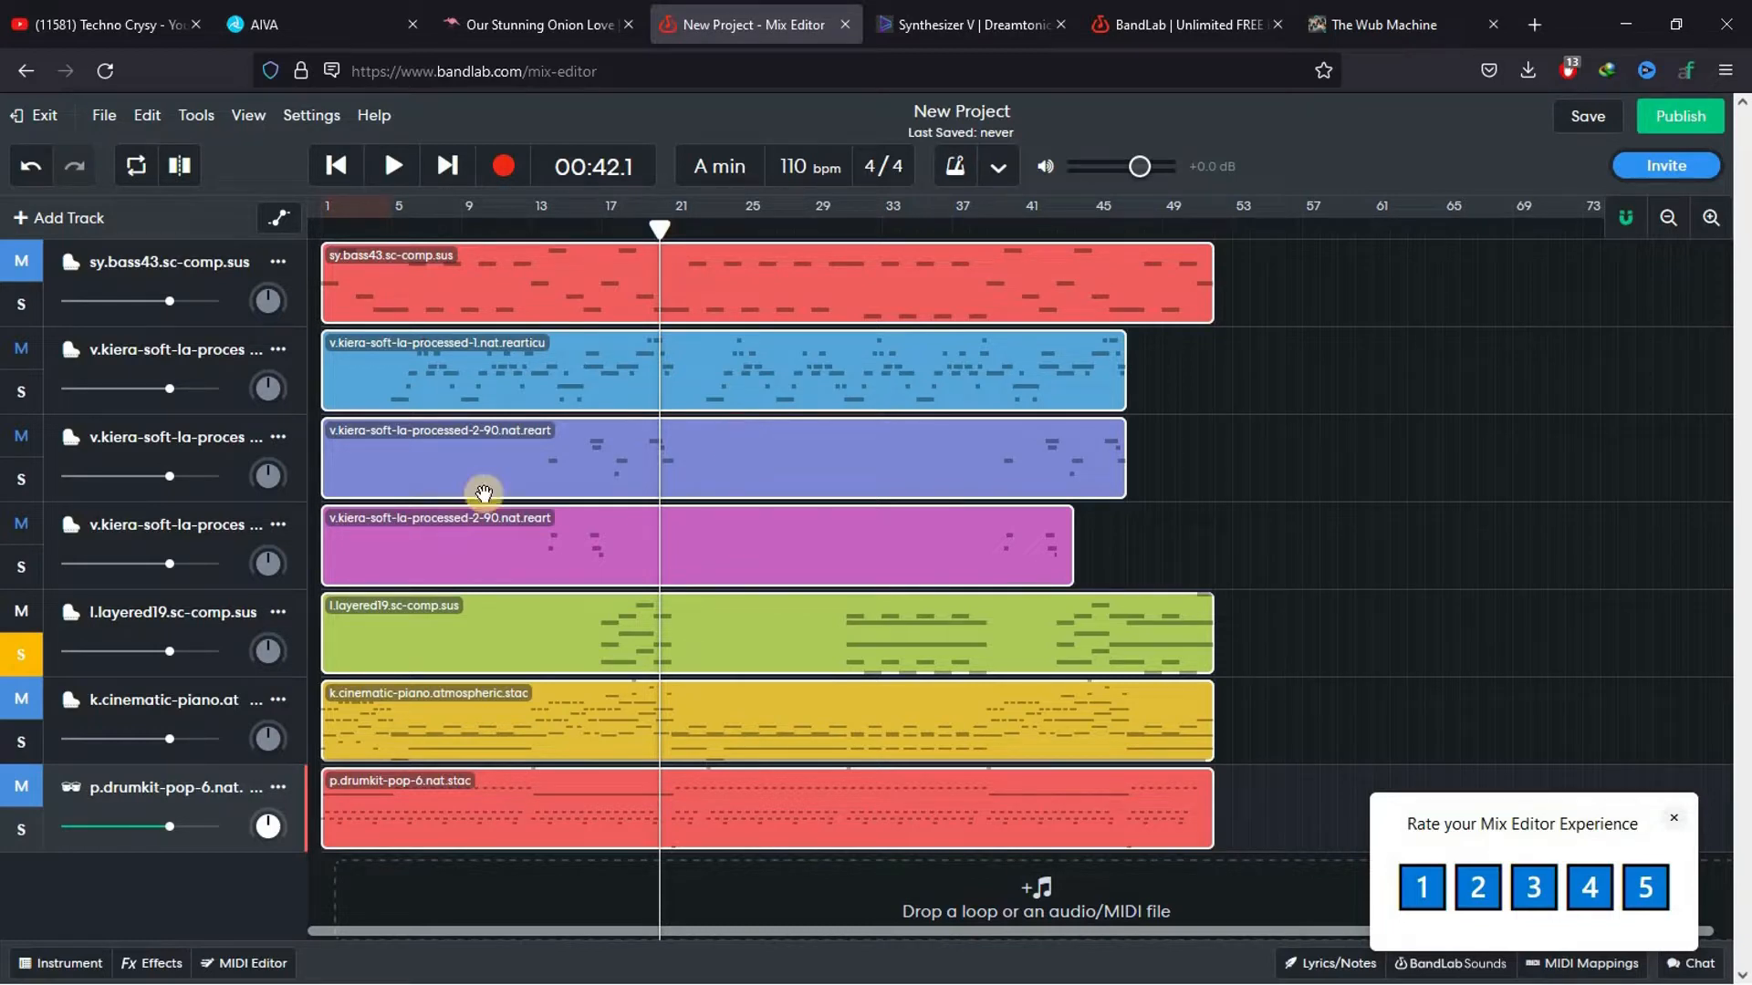
pyautogui.click(21, 654)
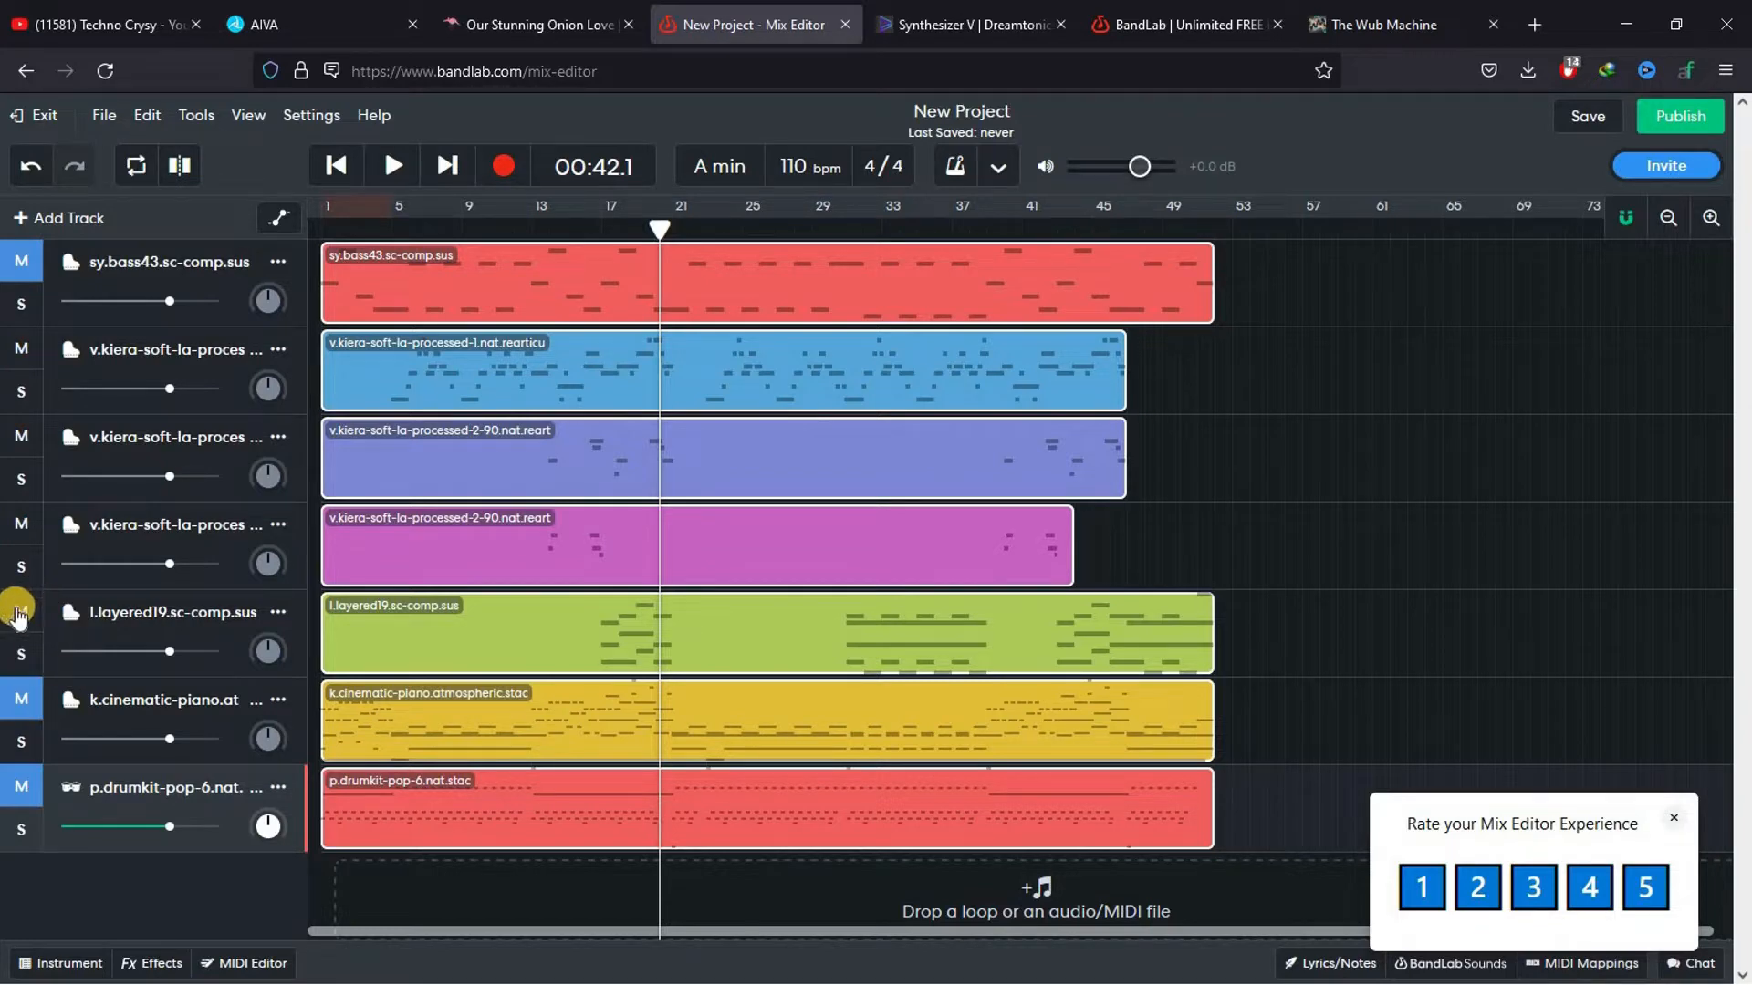
pyautogui.click(18, 609)
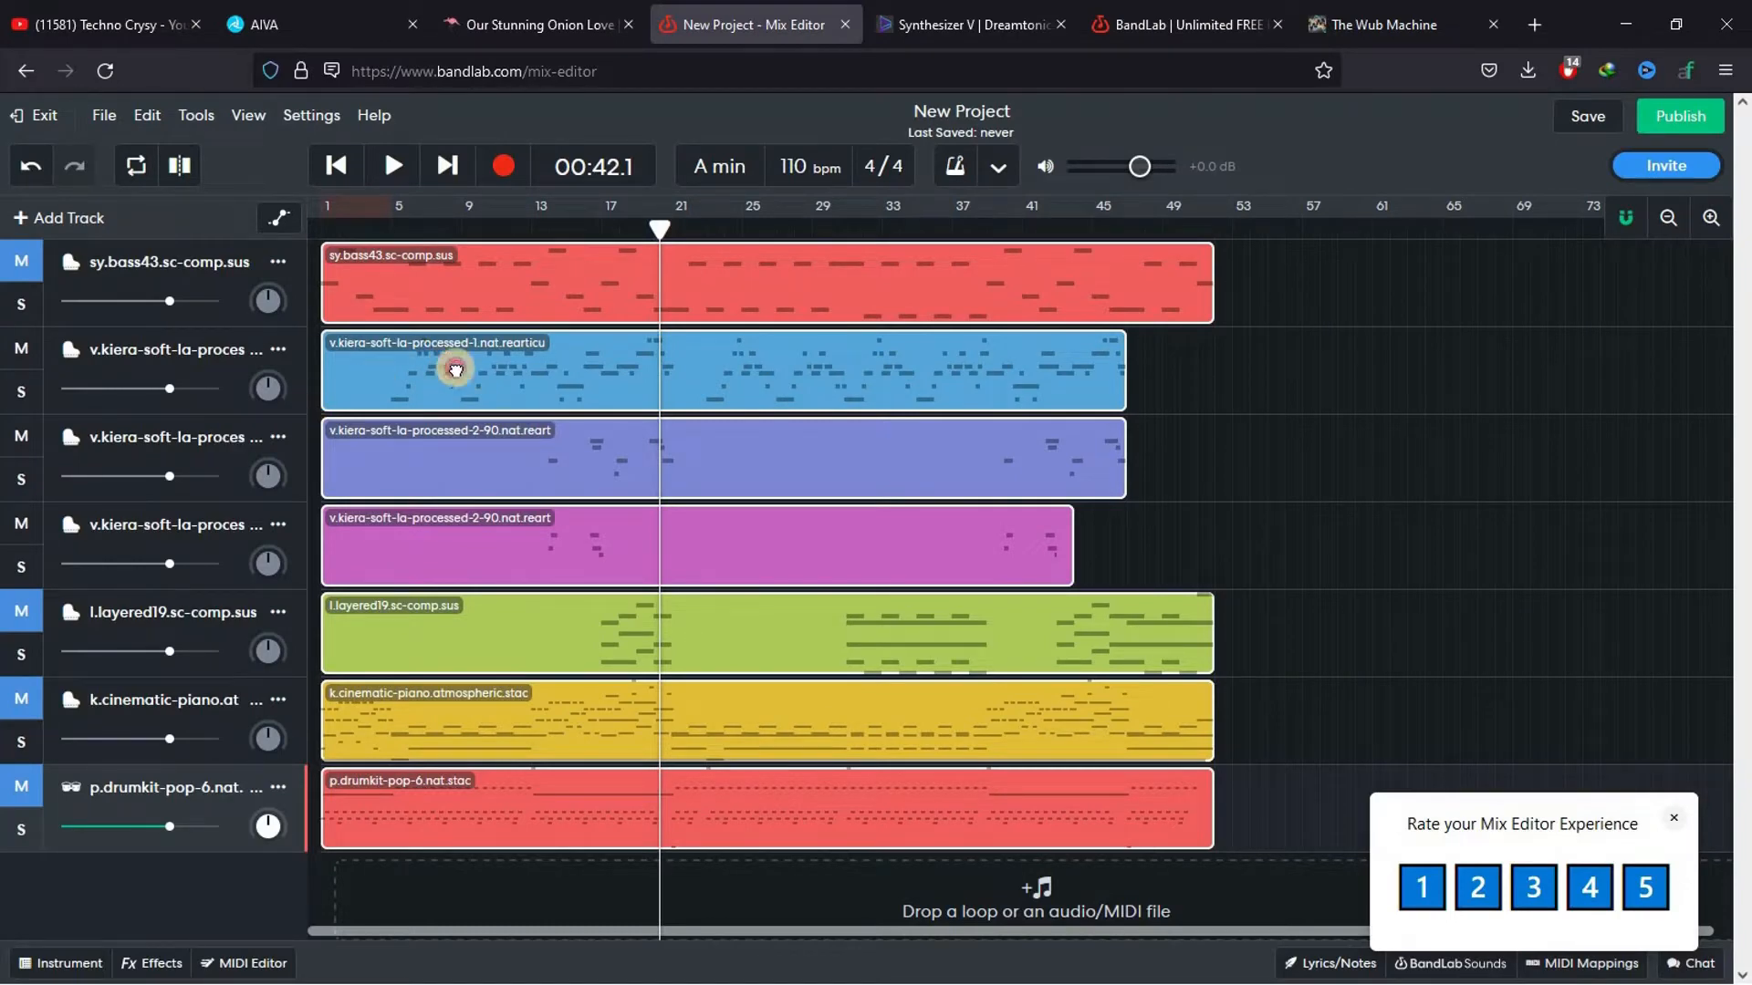
# Compare the first two v.kiera-soft regions around bar 21, placing the playhead at 00:44.7
pyautogui.click(416, 364)
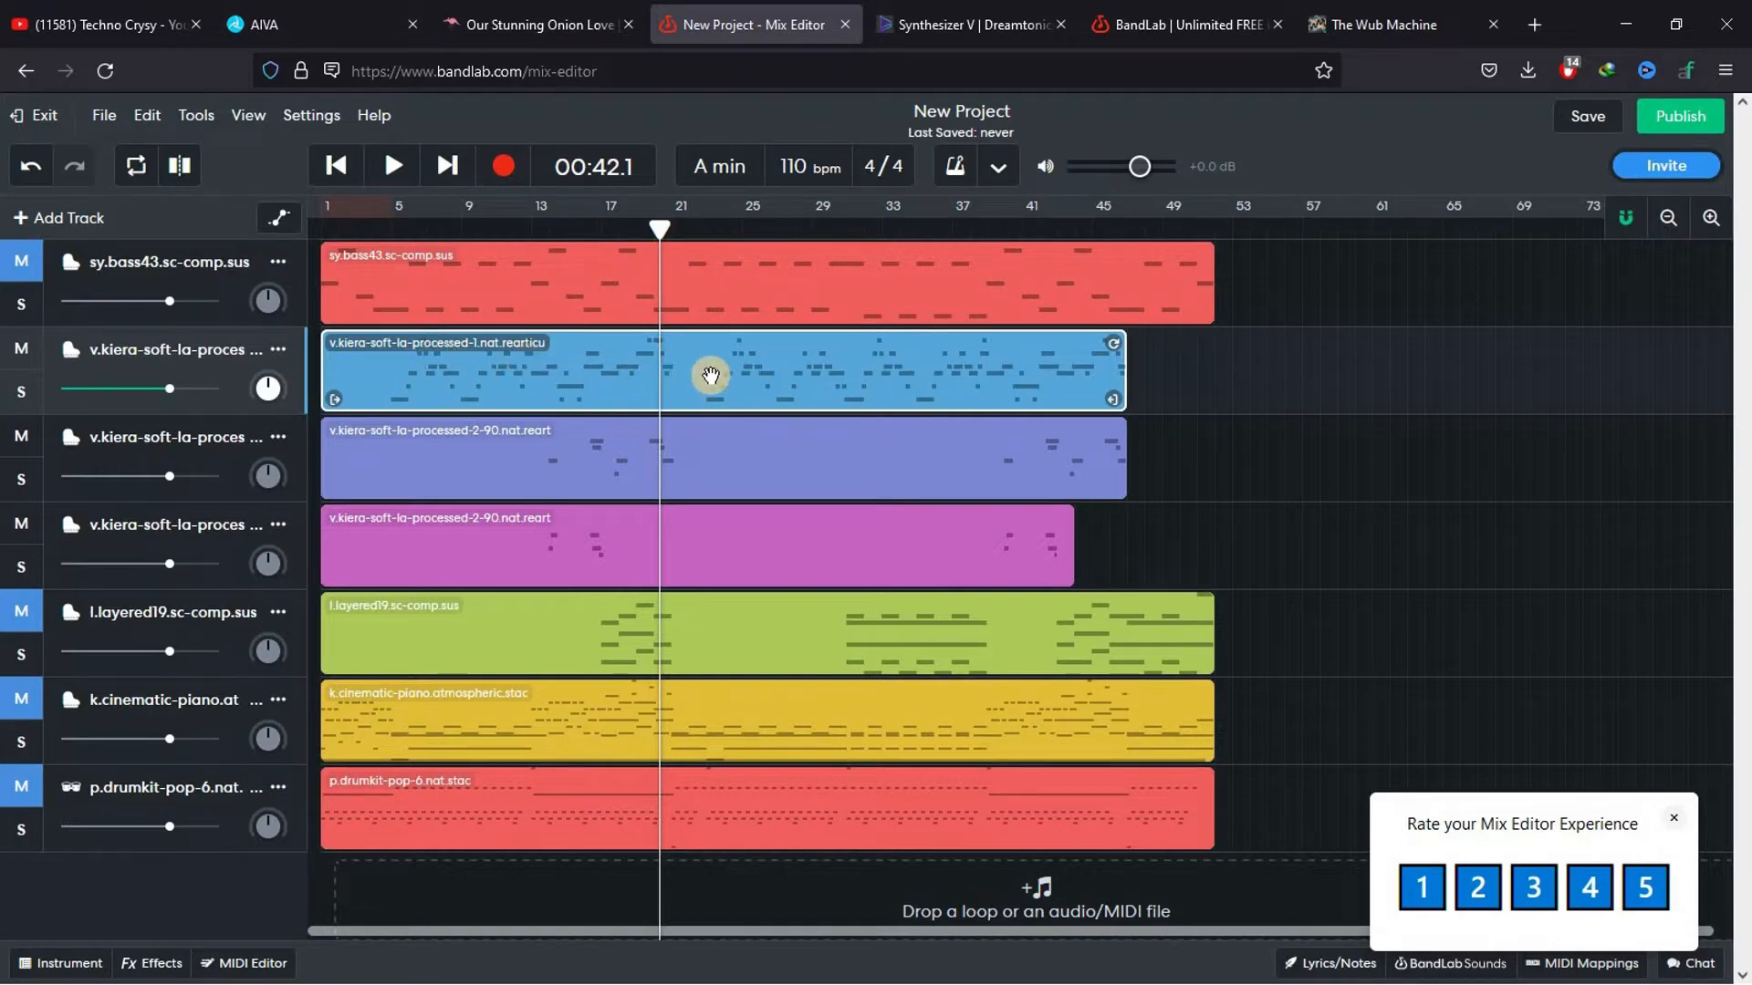
pyautogui.moveTo(659, 224); pyautogui.dragTo(688, 262)
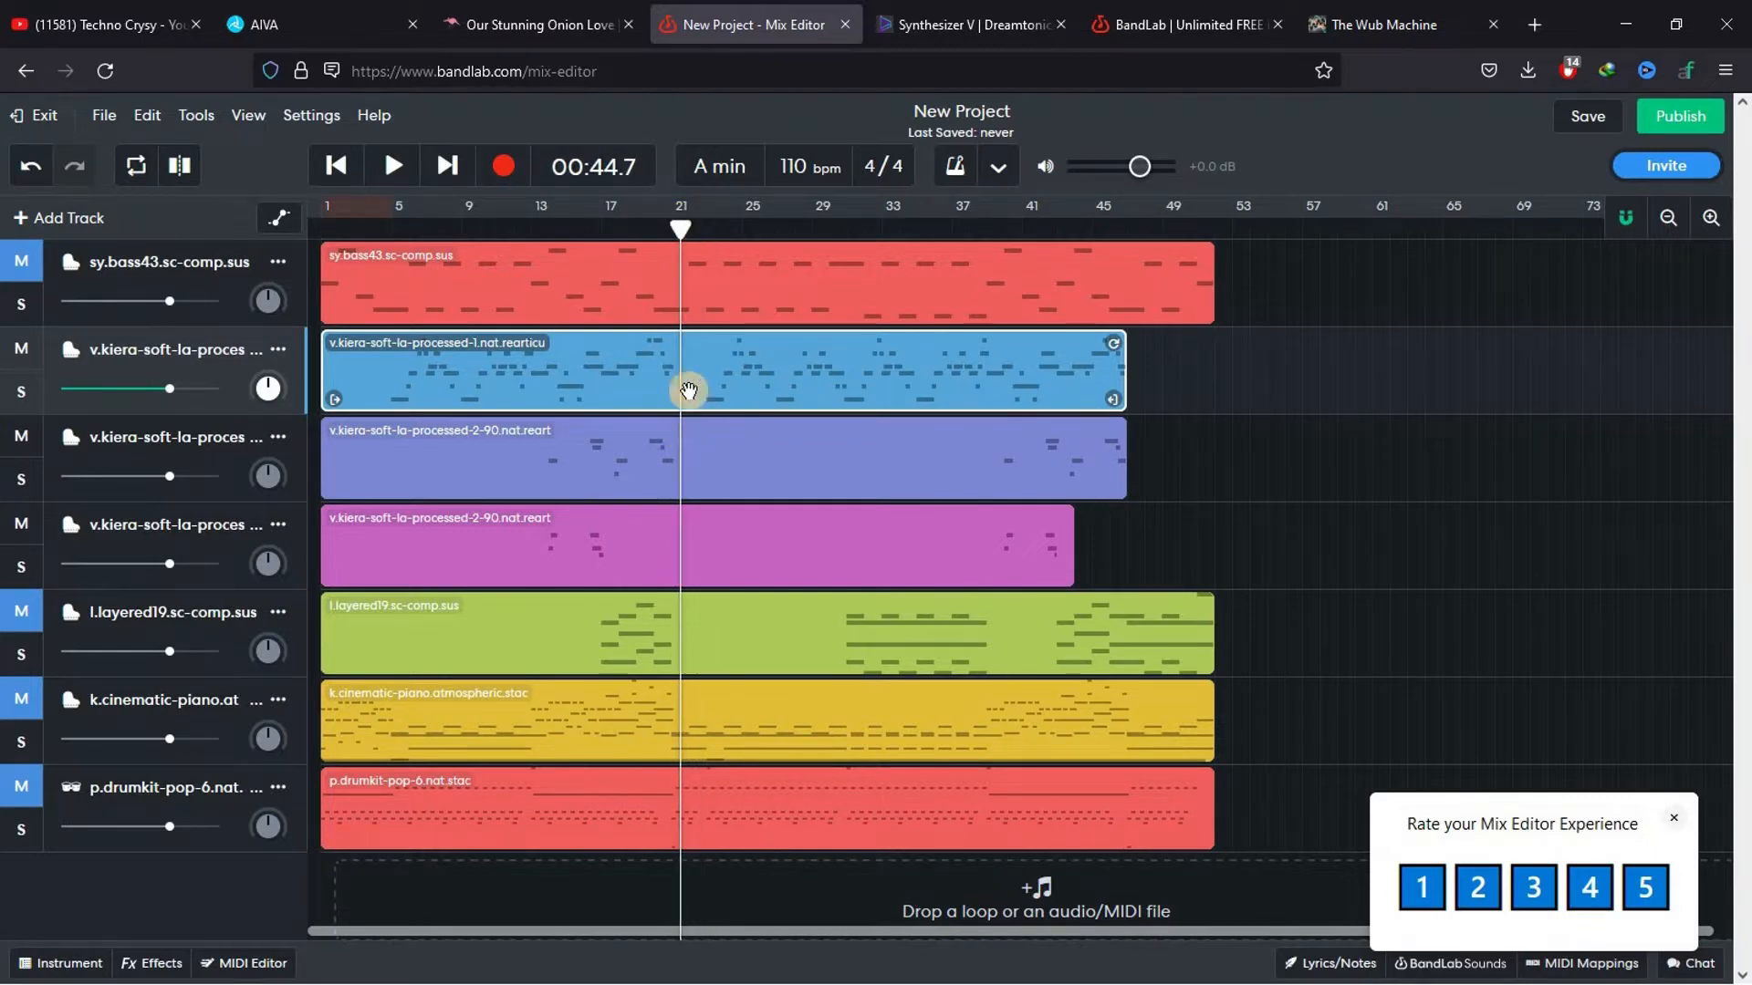
pyautogui.click(686, 458)
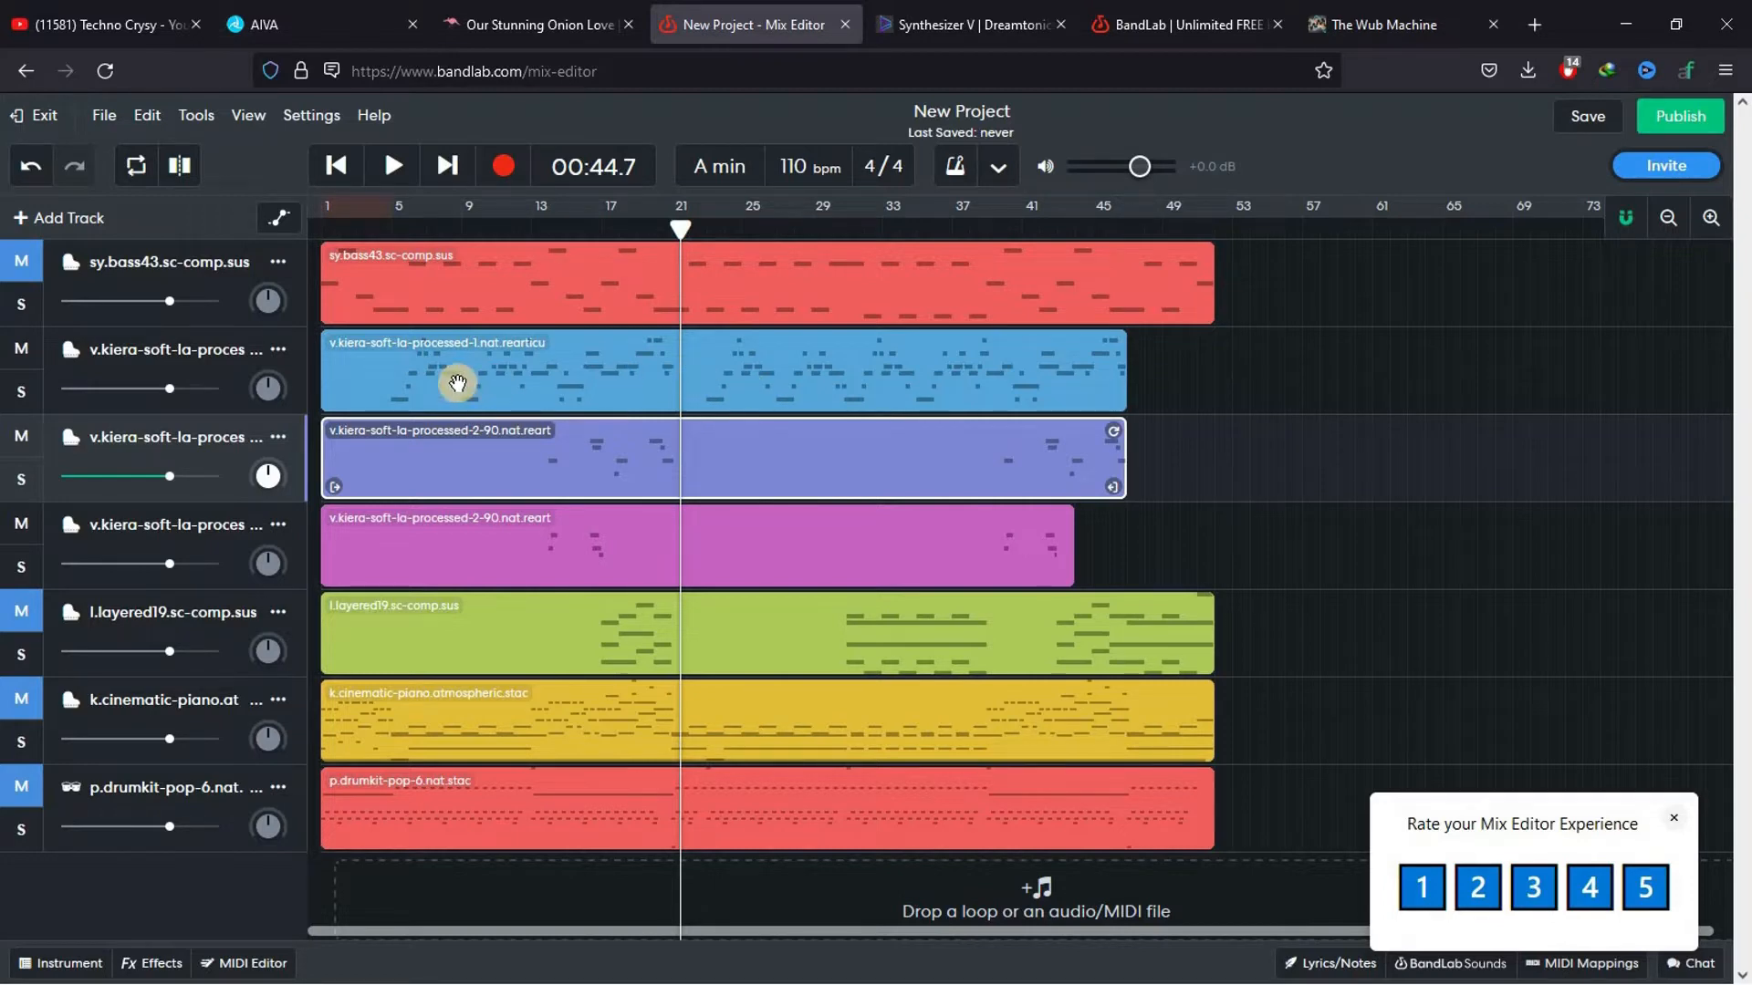
pyautogui.click(359, 384)
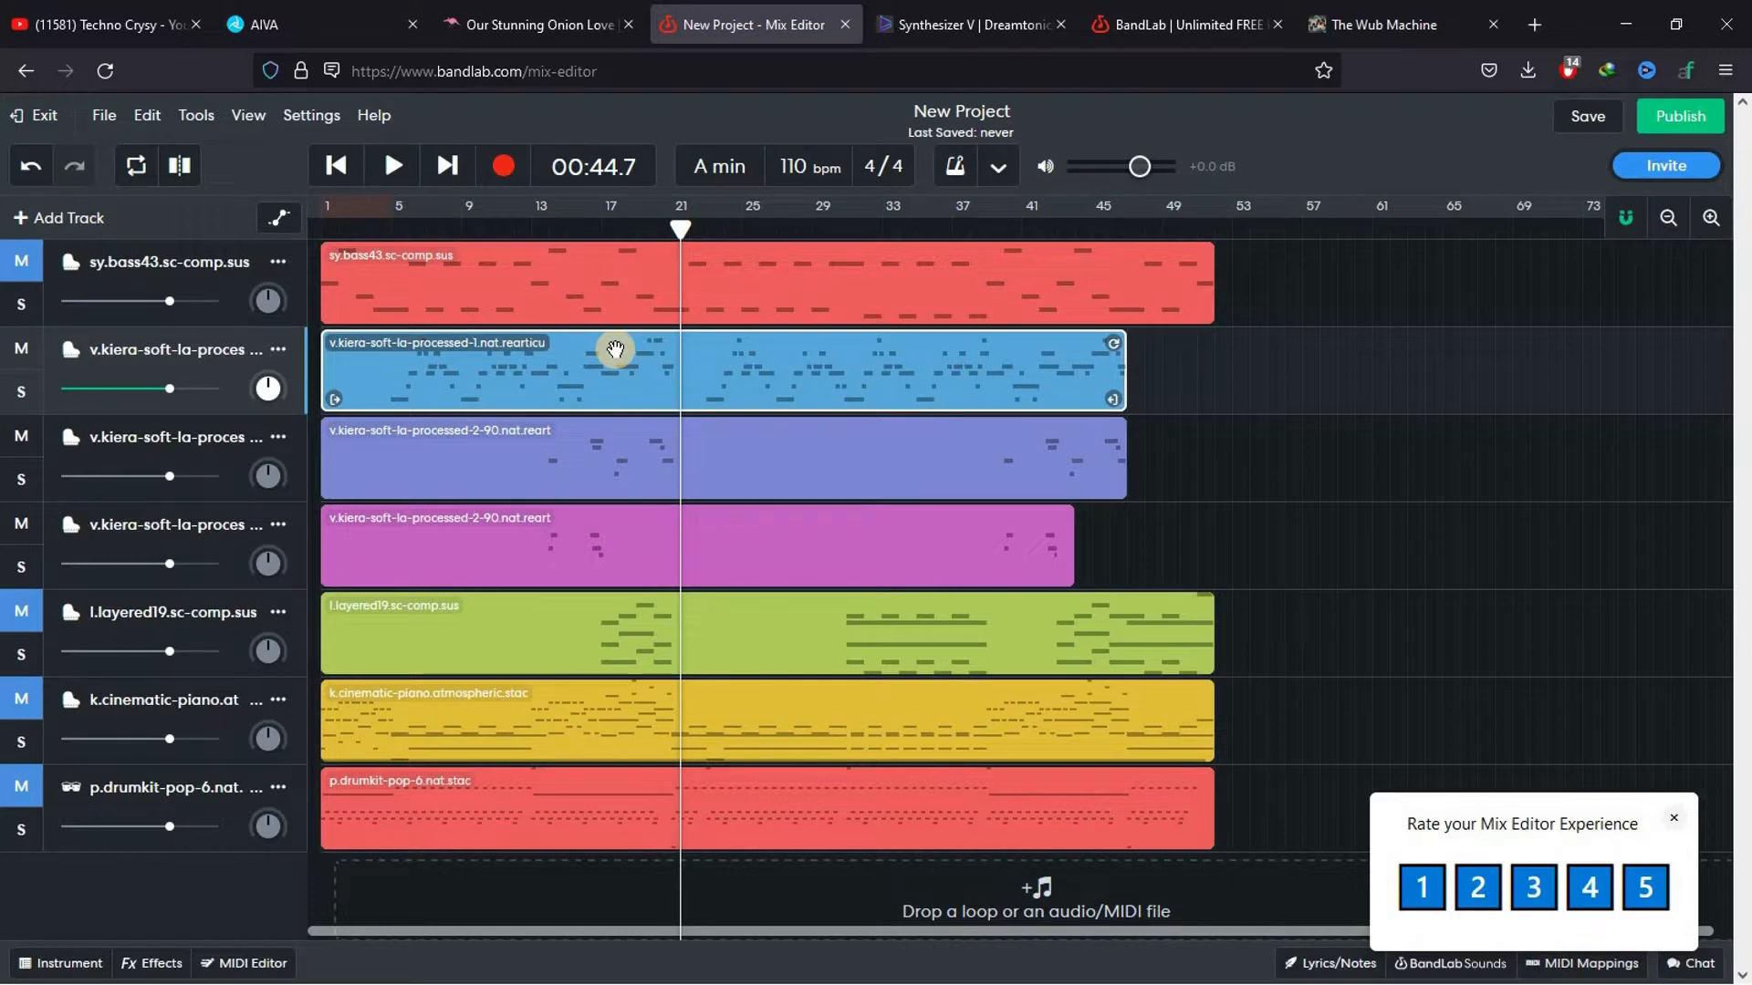
# Select the v.kiera-soft region on the third track, place the playhead at 00:28.4 and turn off snap to grid
pyautogui.click(583, 457)
pyautogui.moveTo(610, 219); pyautogui.dragTo(548, 219)
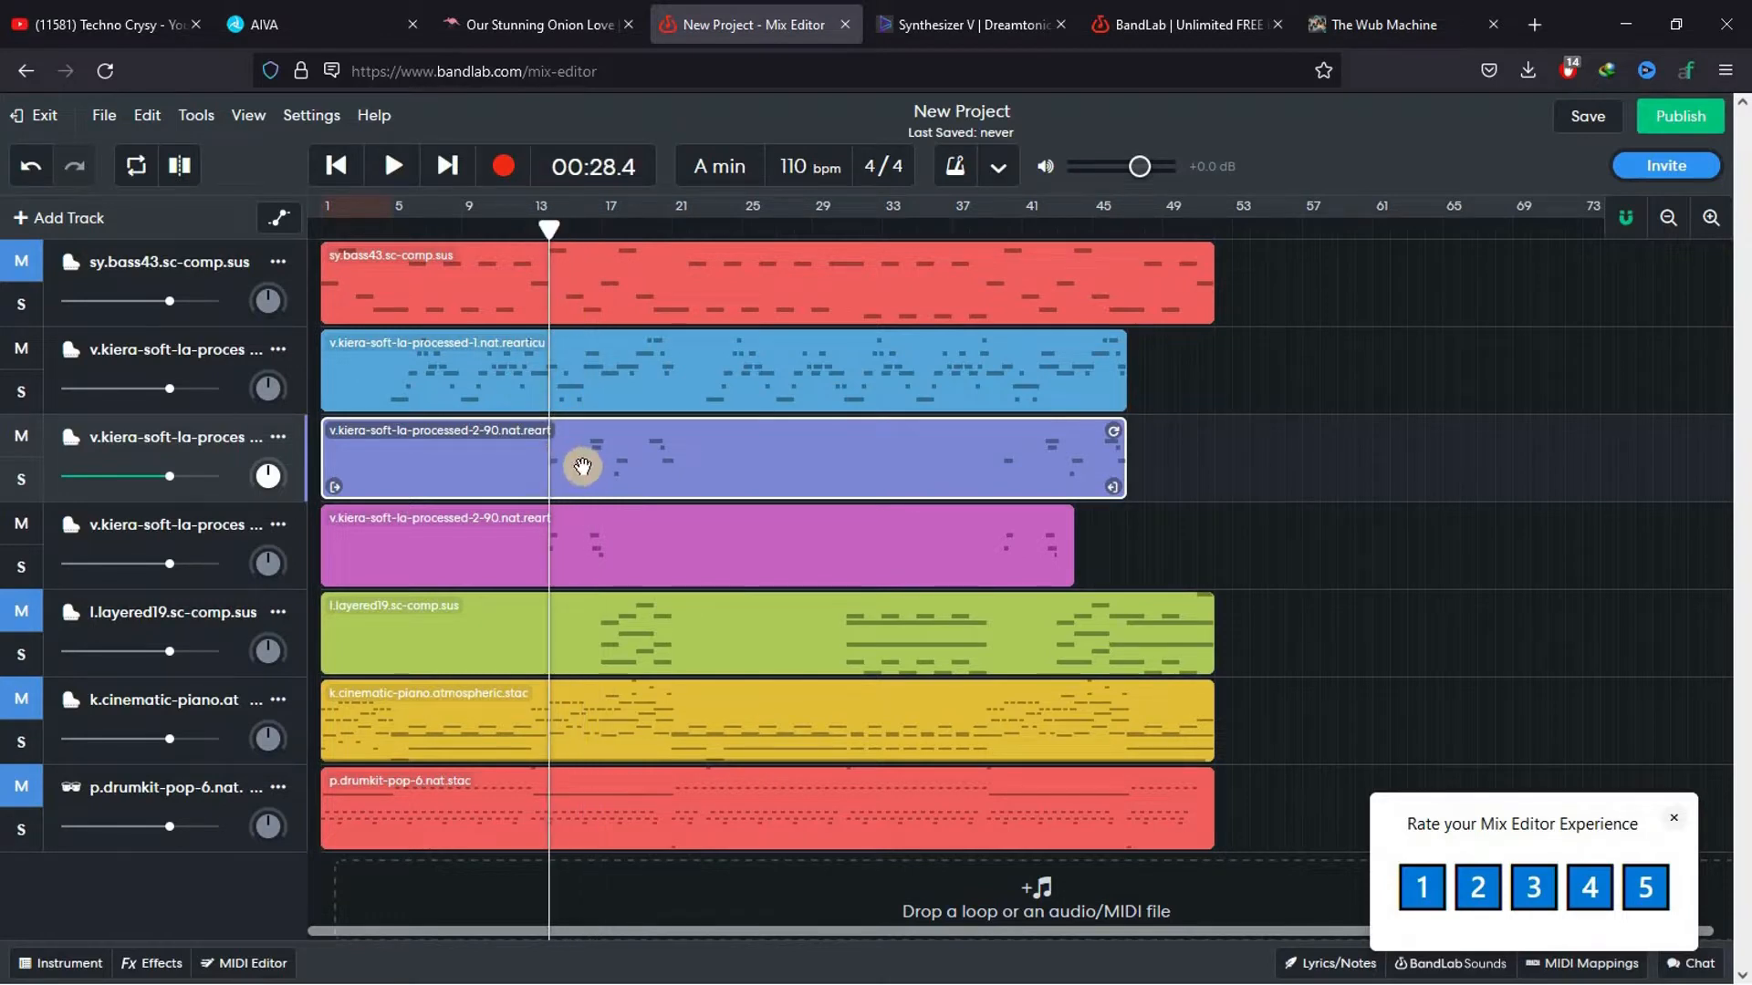
pyautogui.click(1622, 225)
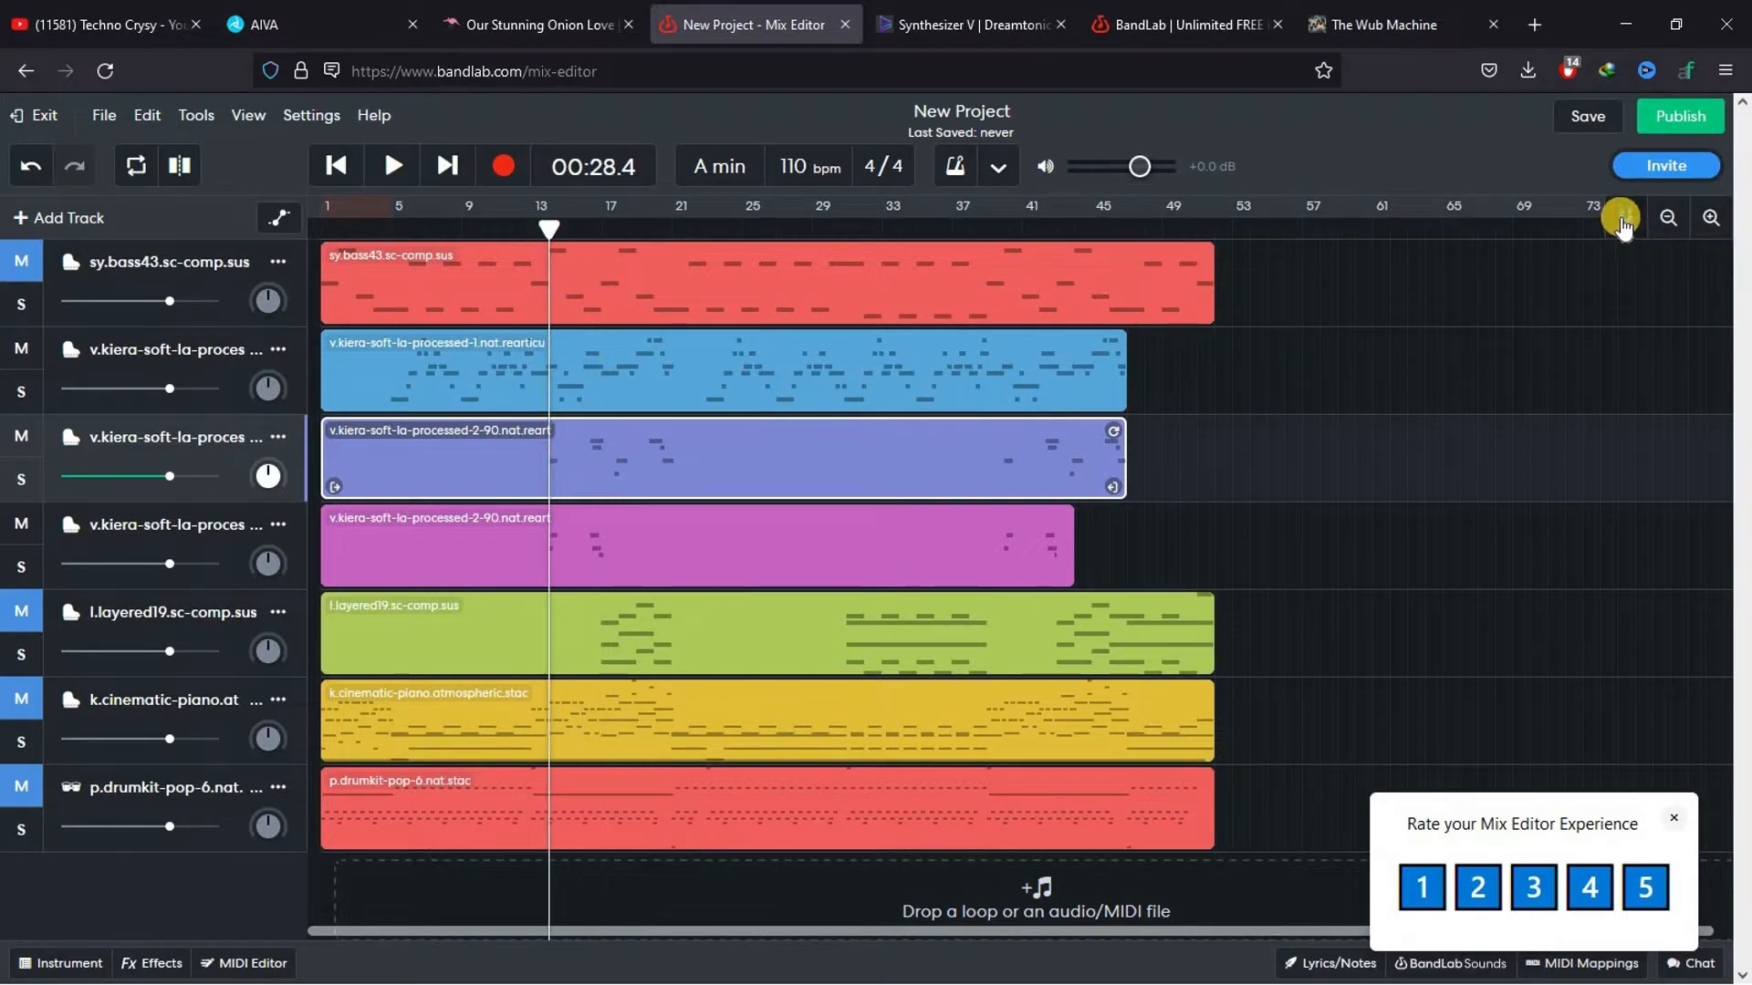
pyautogui.click(1622, 222)
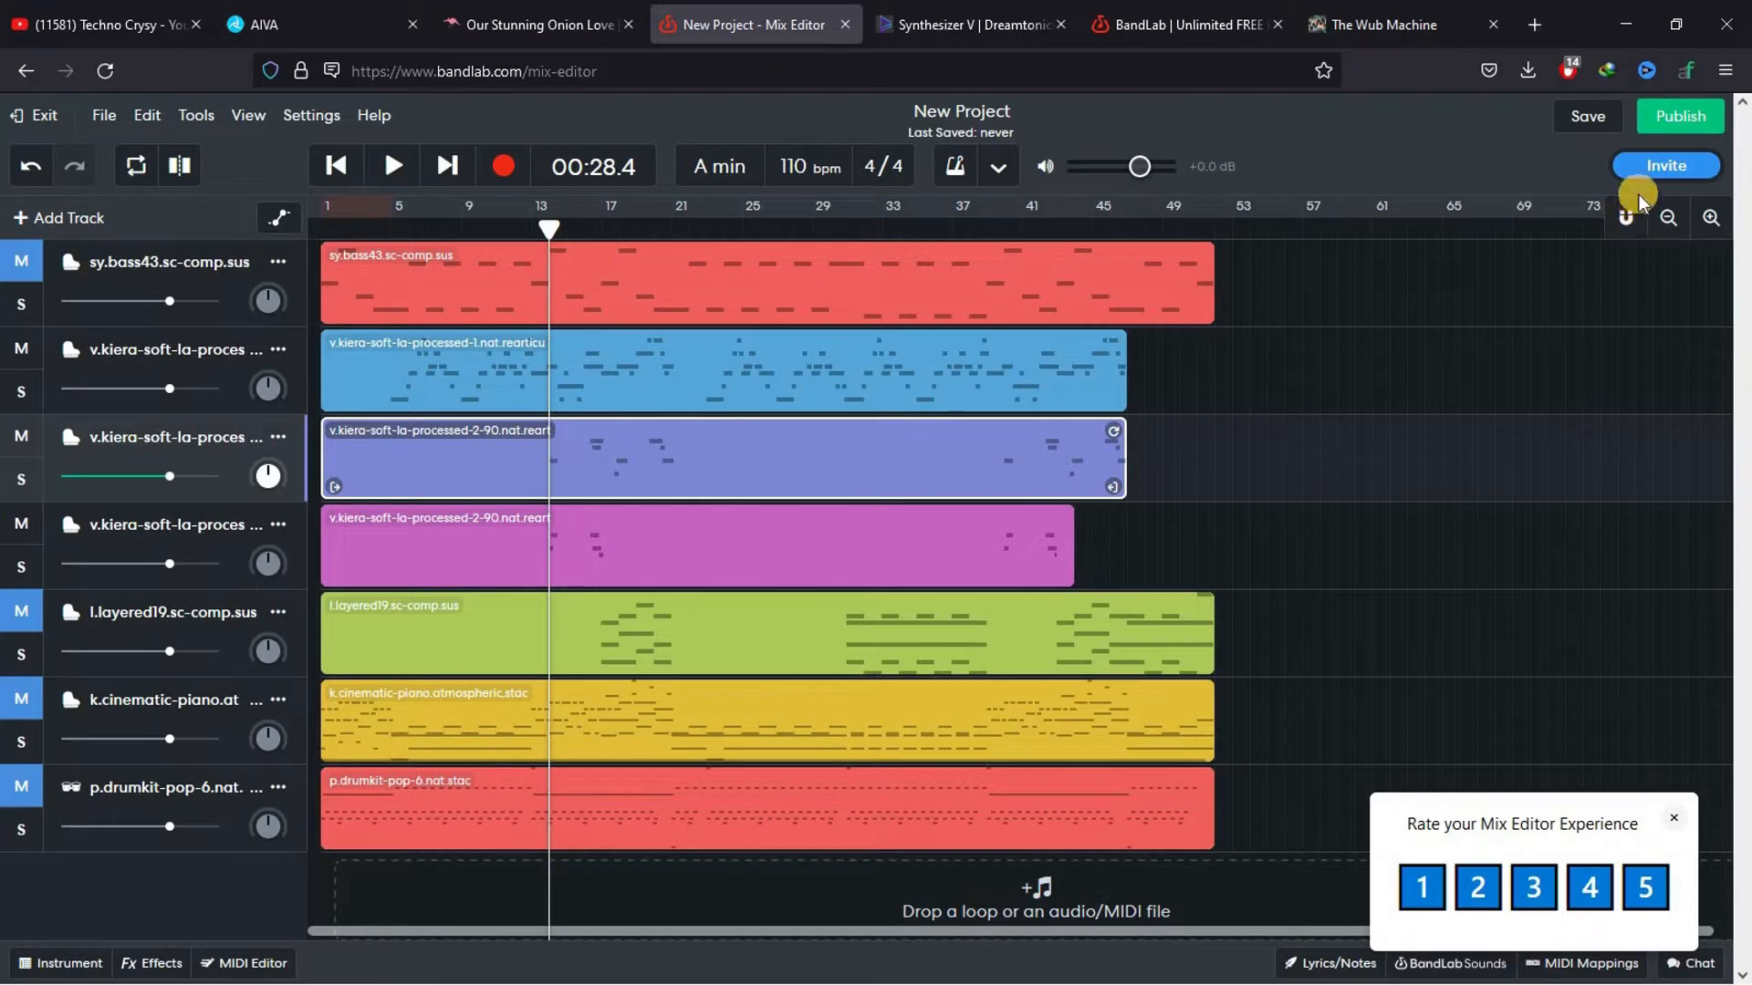
# Turn snap to grid on and slice the third track's v.kiera-soft region at 00:28.4 and 00:44.3
pyautogui.click(1616, 223)
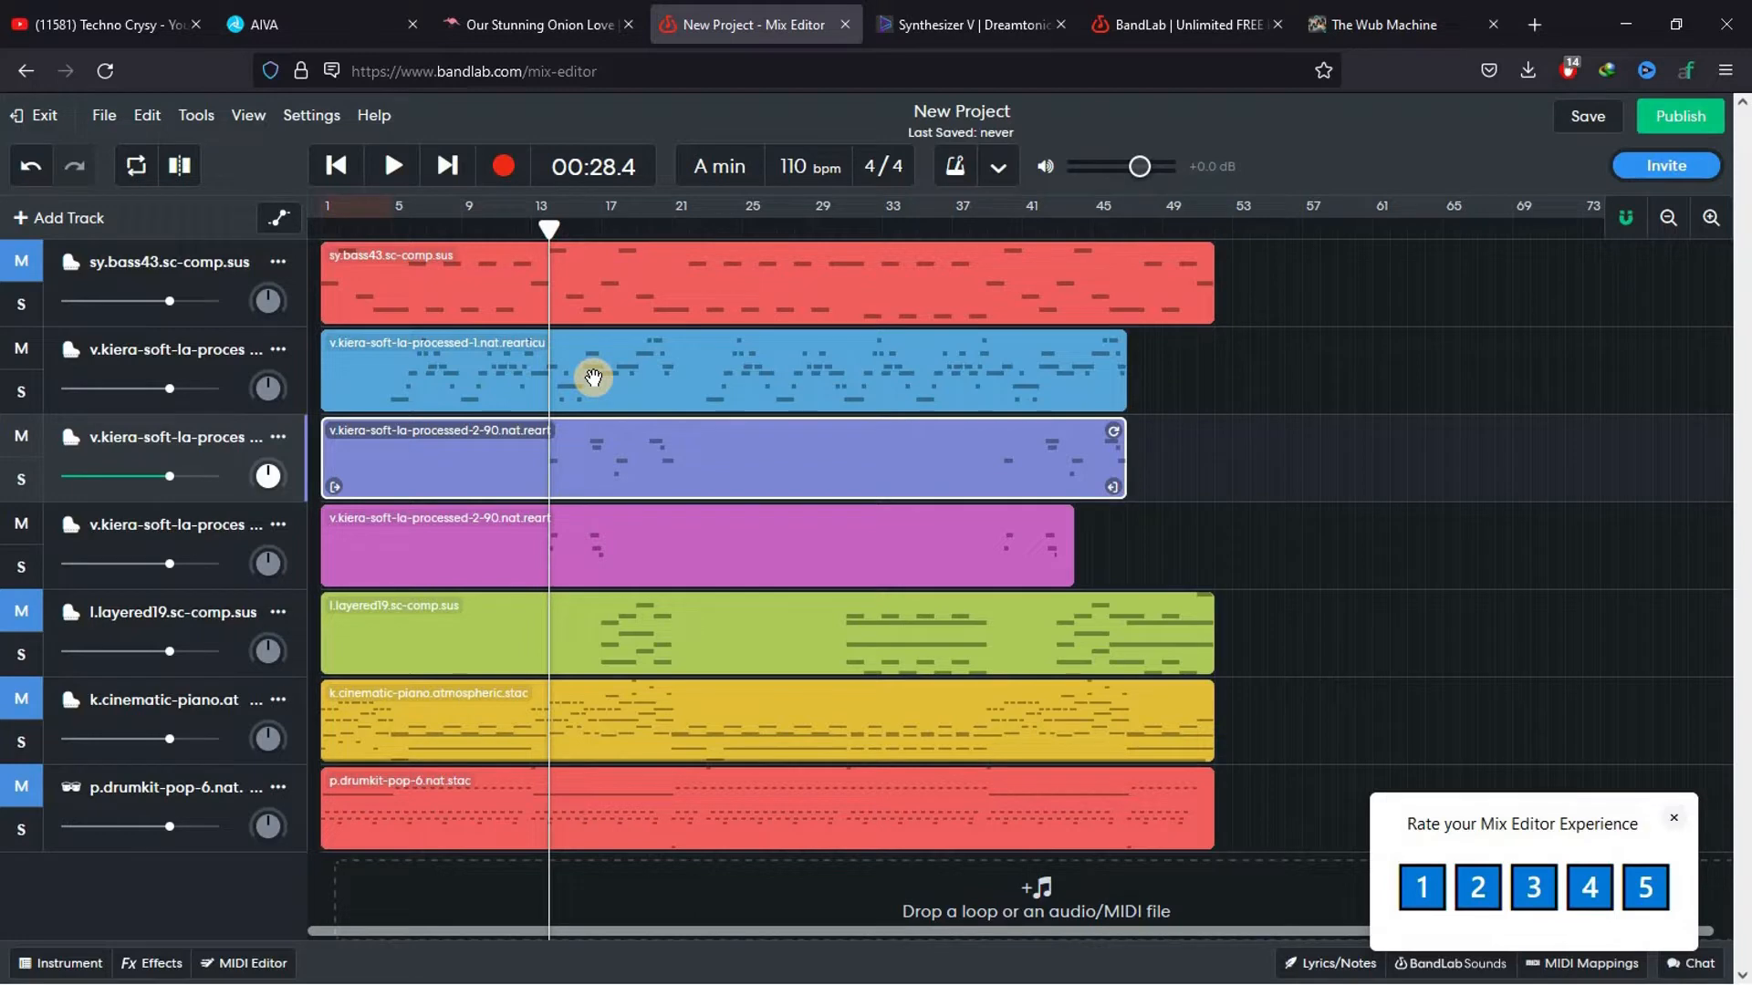
pyautogui.rightClick(613, 484)
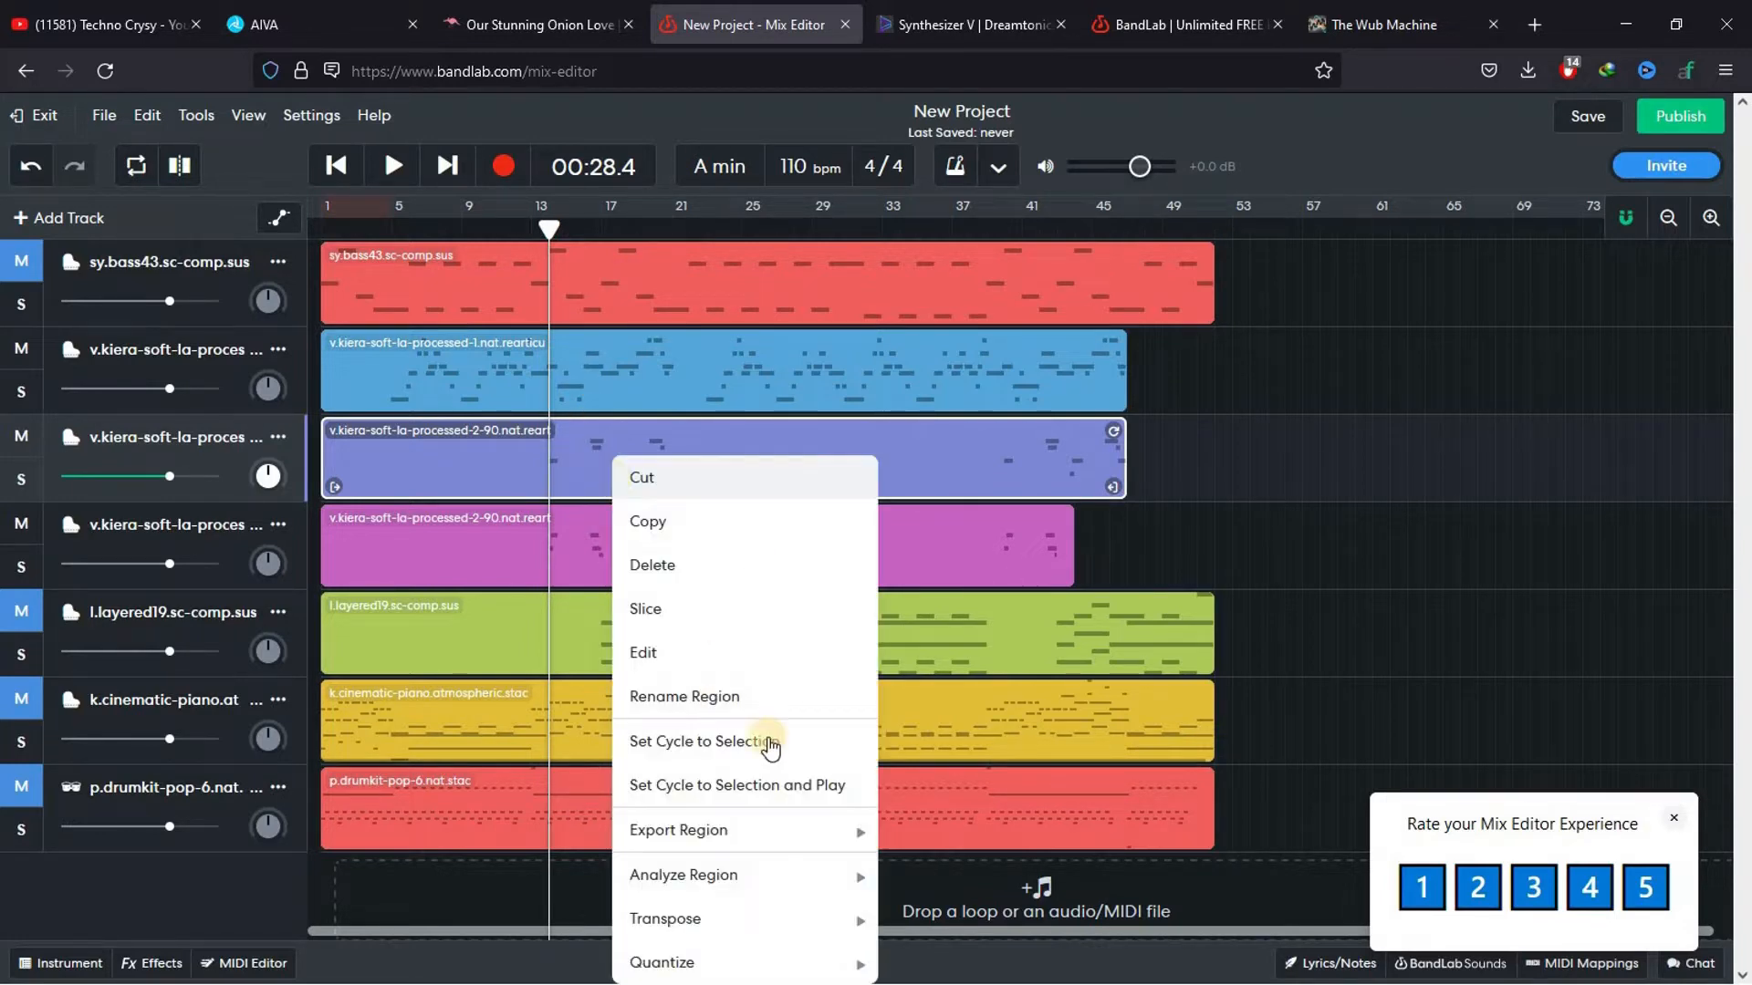
pyautogui.click(672, 608)
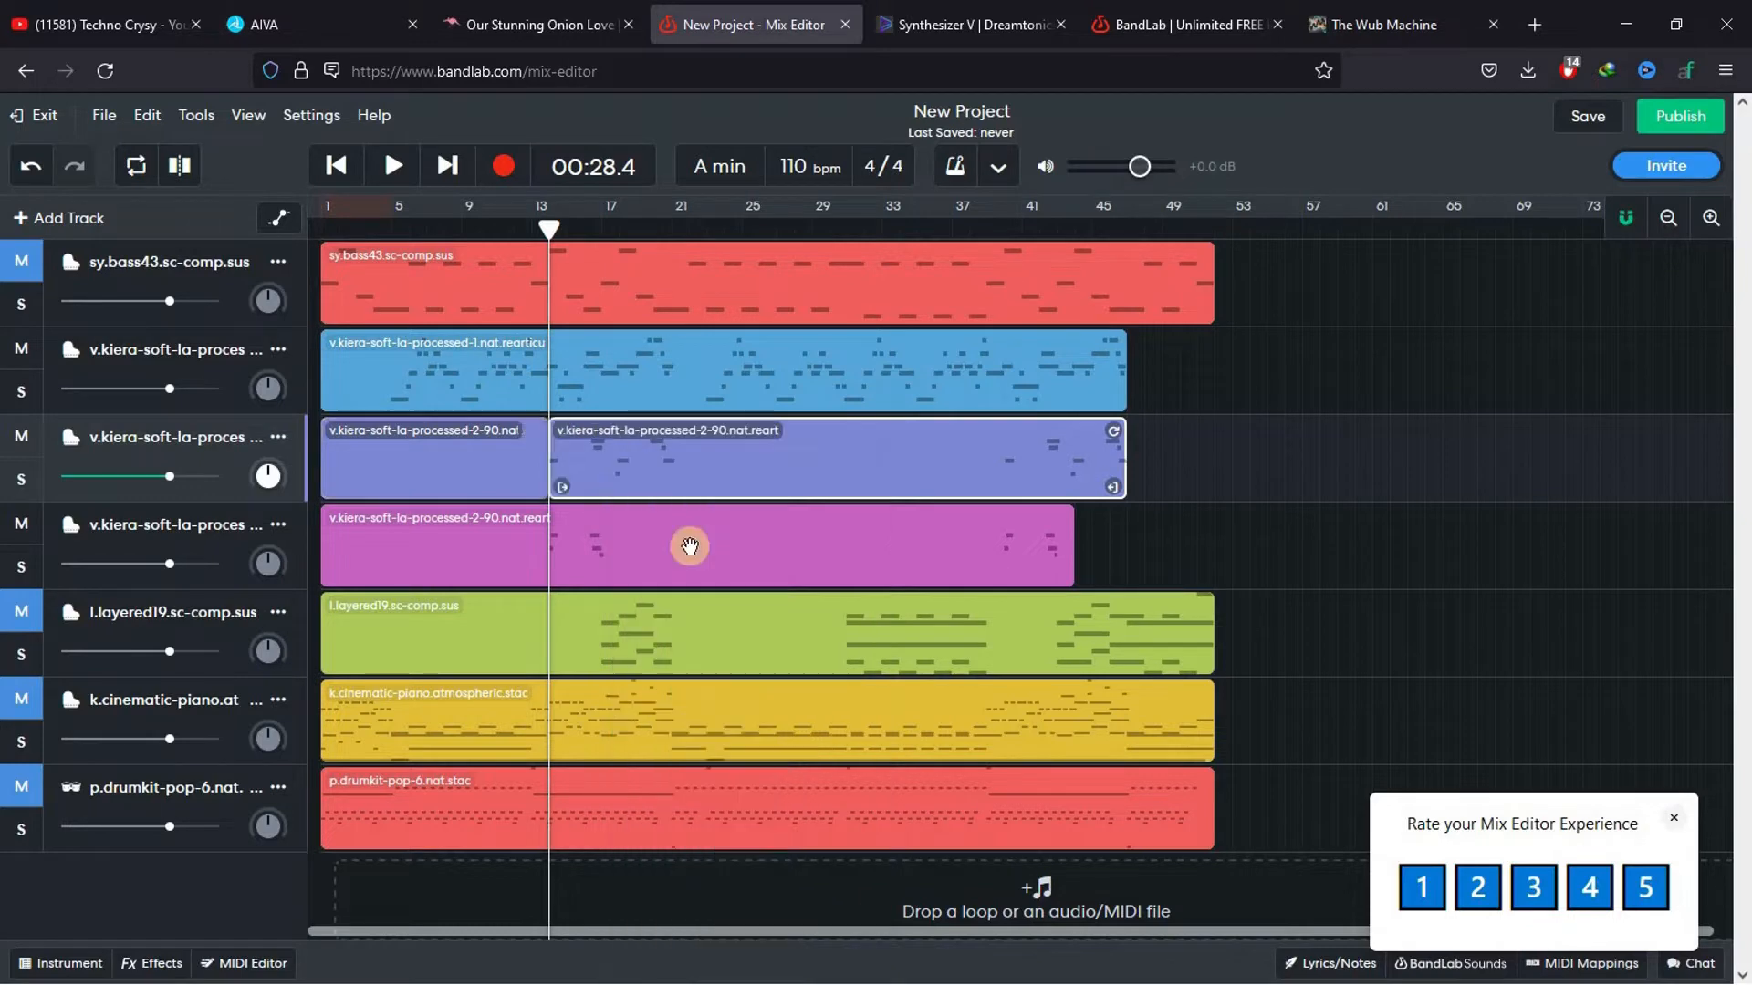
pyautogui.moveTo(563, 244); pyautogui.dragTo(676, 225)
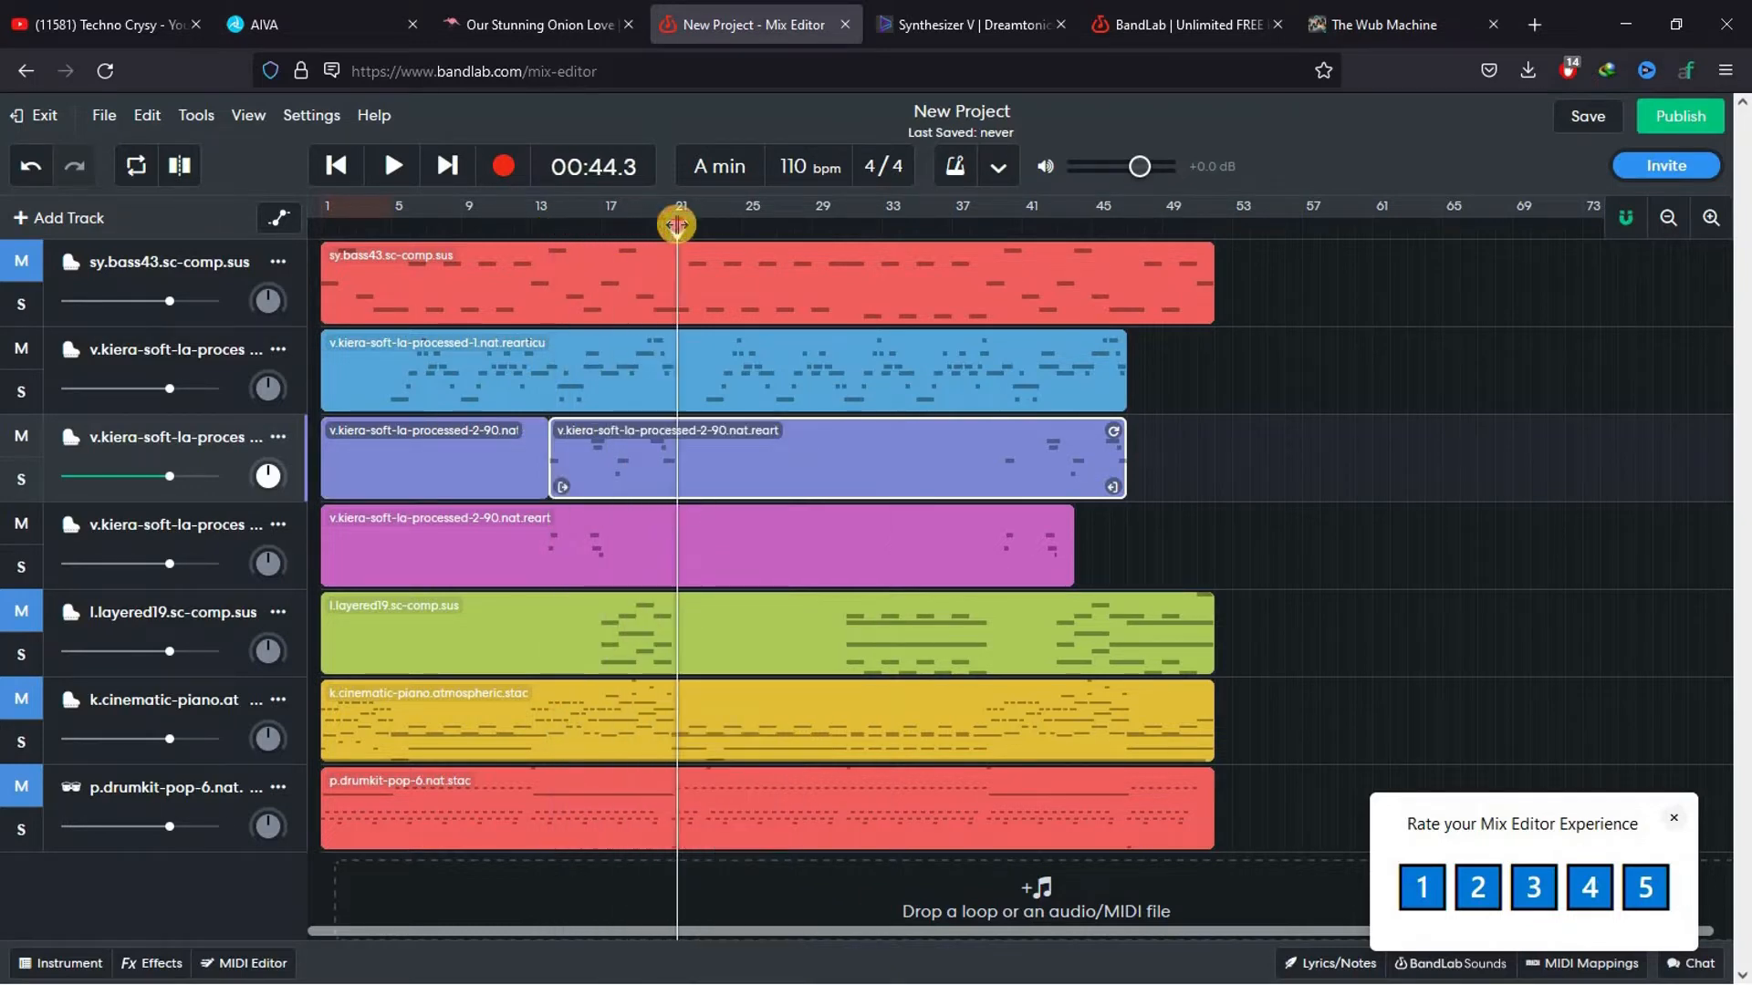
pyautogui.rightClick(737, 459)
pyautogui.click(766, 608)
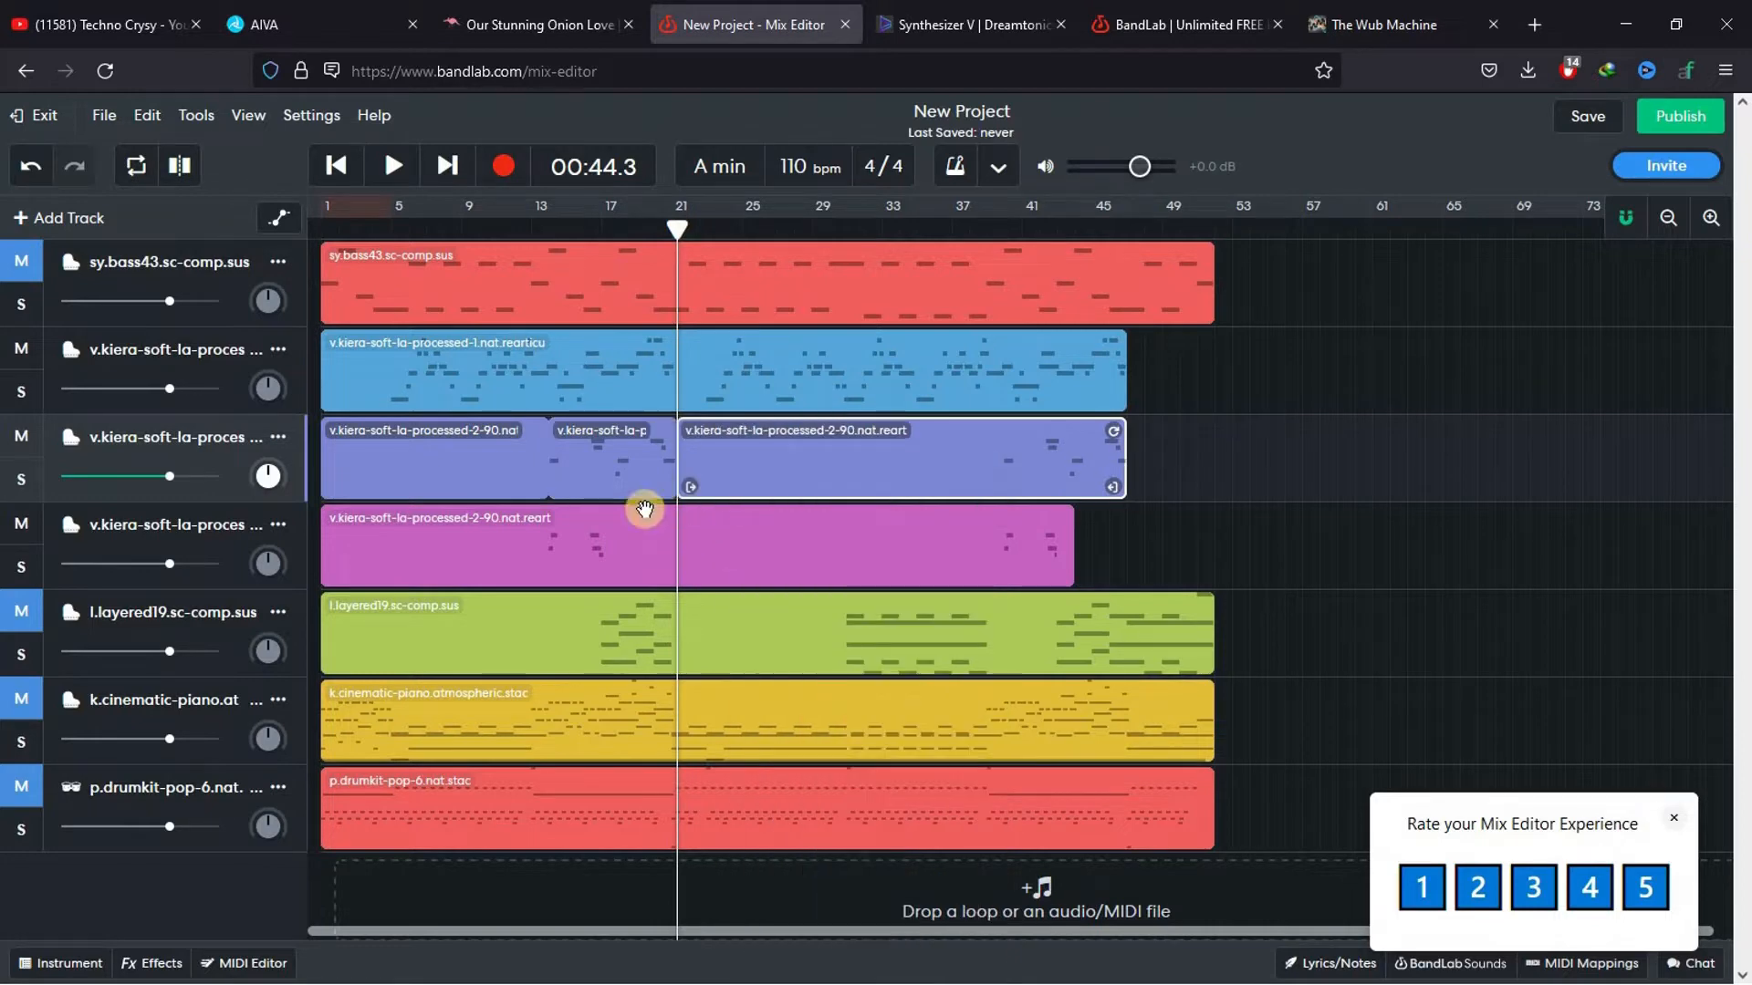
# Try to move the third track's middle slice onto the second track and select all regions there, then undo the move
pyautogui.moveTo(598, 468); pyautogui.dragTo(598, 378)
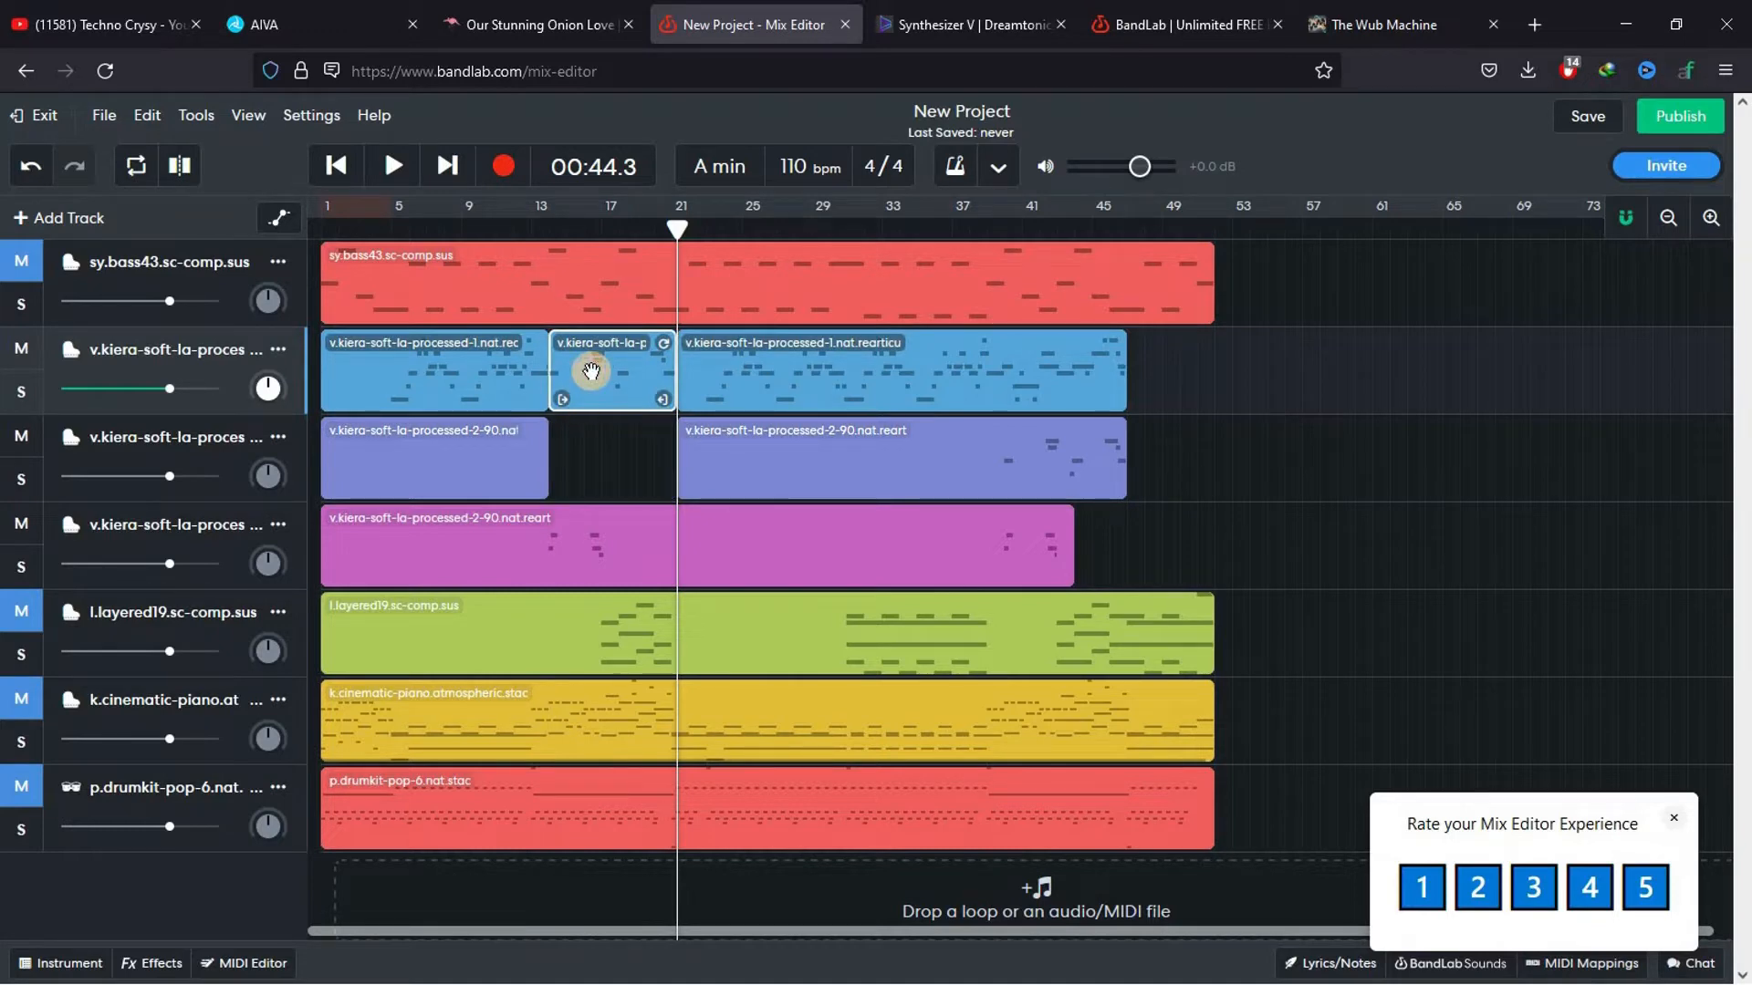
pyautogui.hotkey('ctrl', 'z')
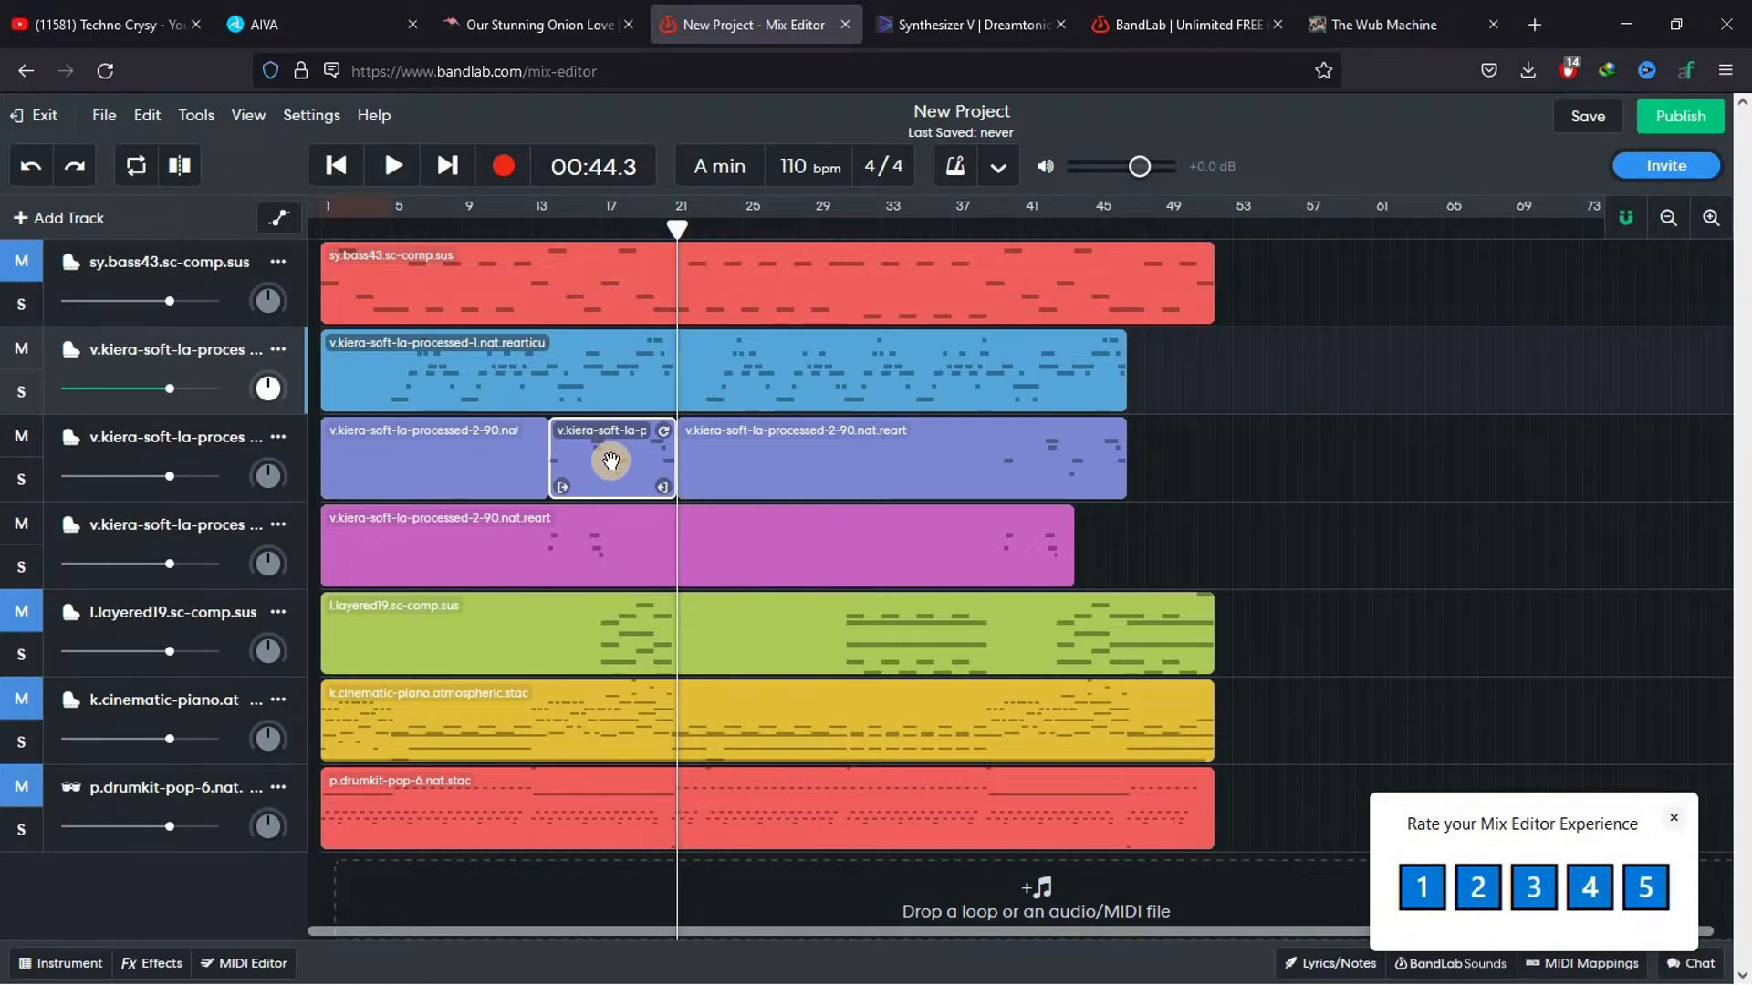
pyautogui.moveTo(610, 461); pyautogui.dragTo(608, 372)
pyautogui.moveTo(1237, 358); pyautogui.dragTo(473, 360)
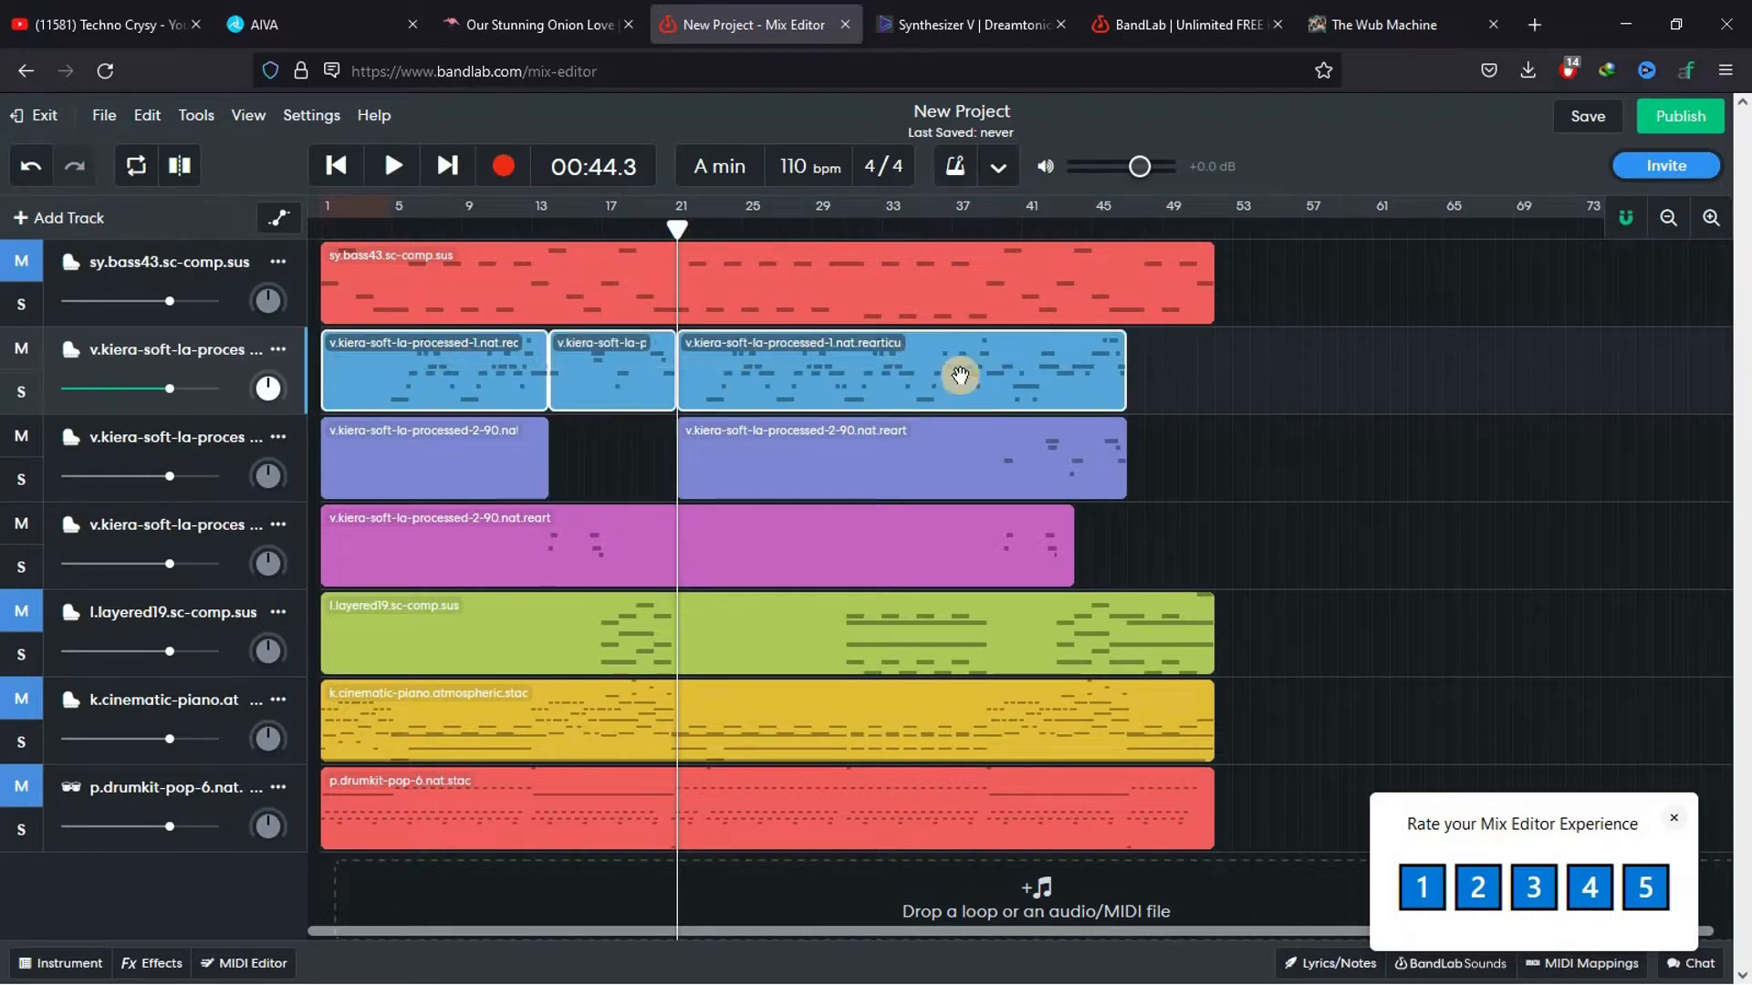
pyautogui.rightClick(933, 378)
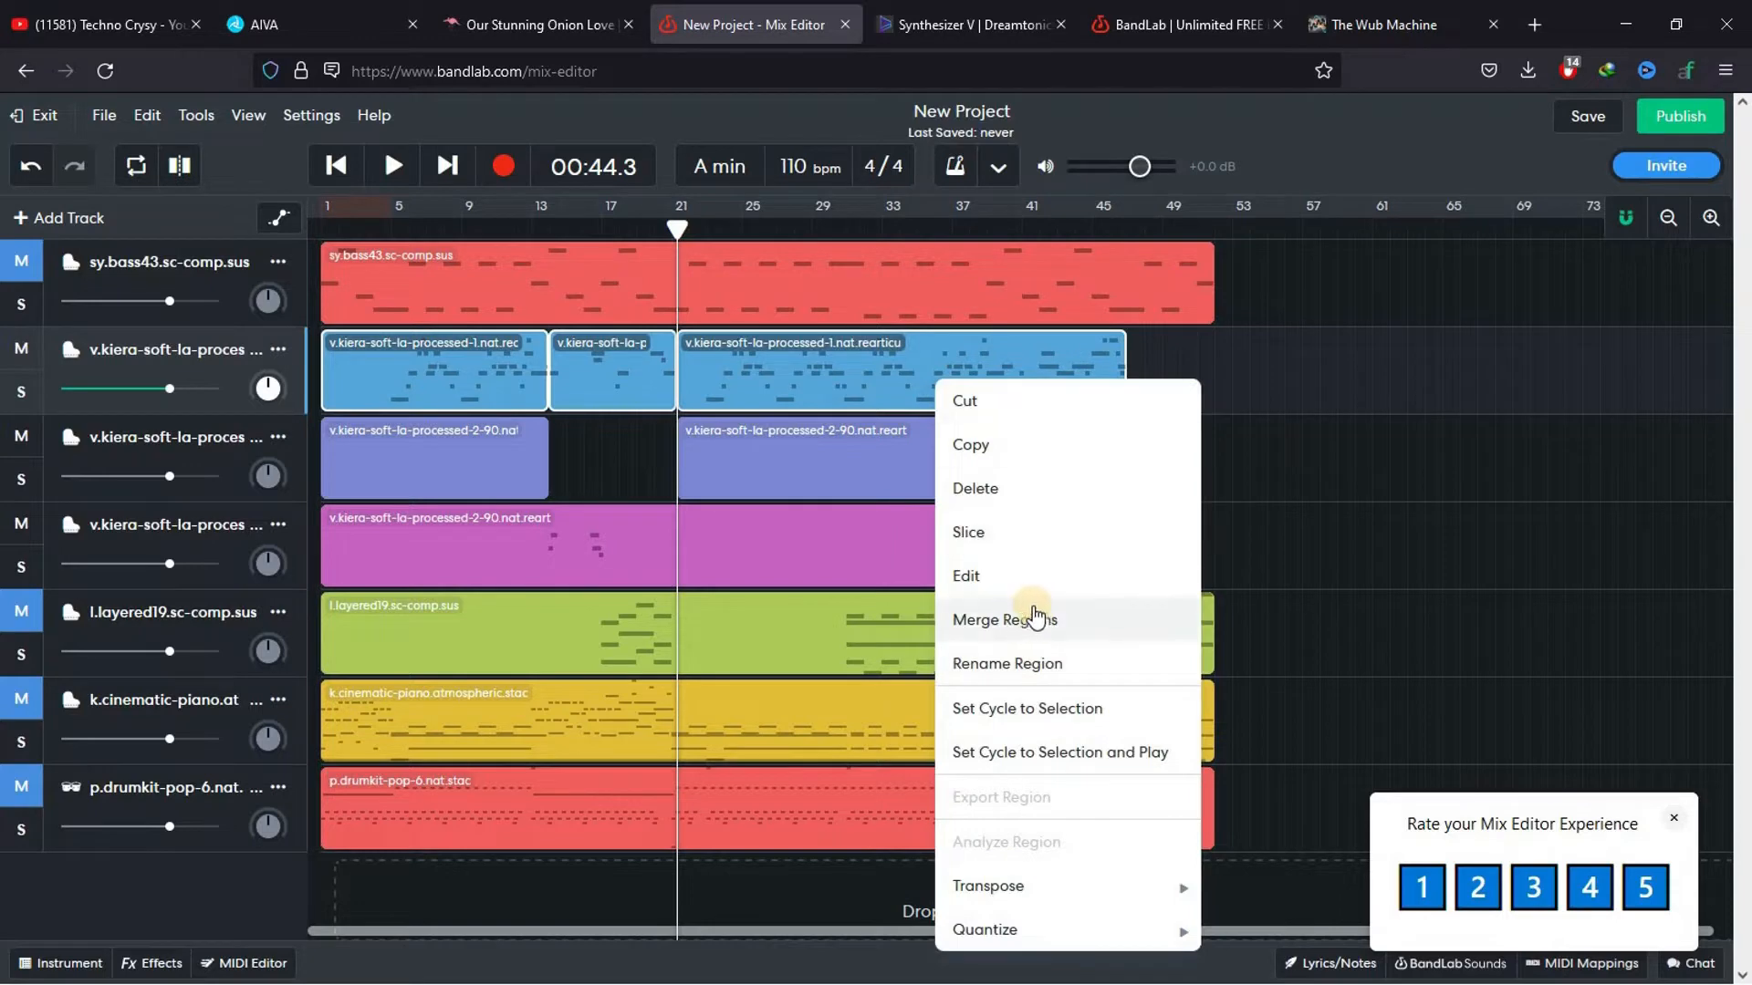
pyautogui.click(505, 377)
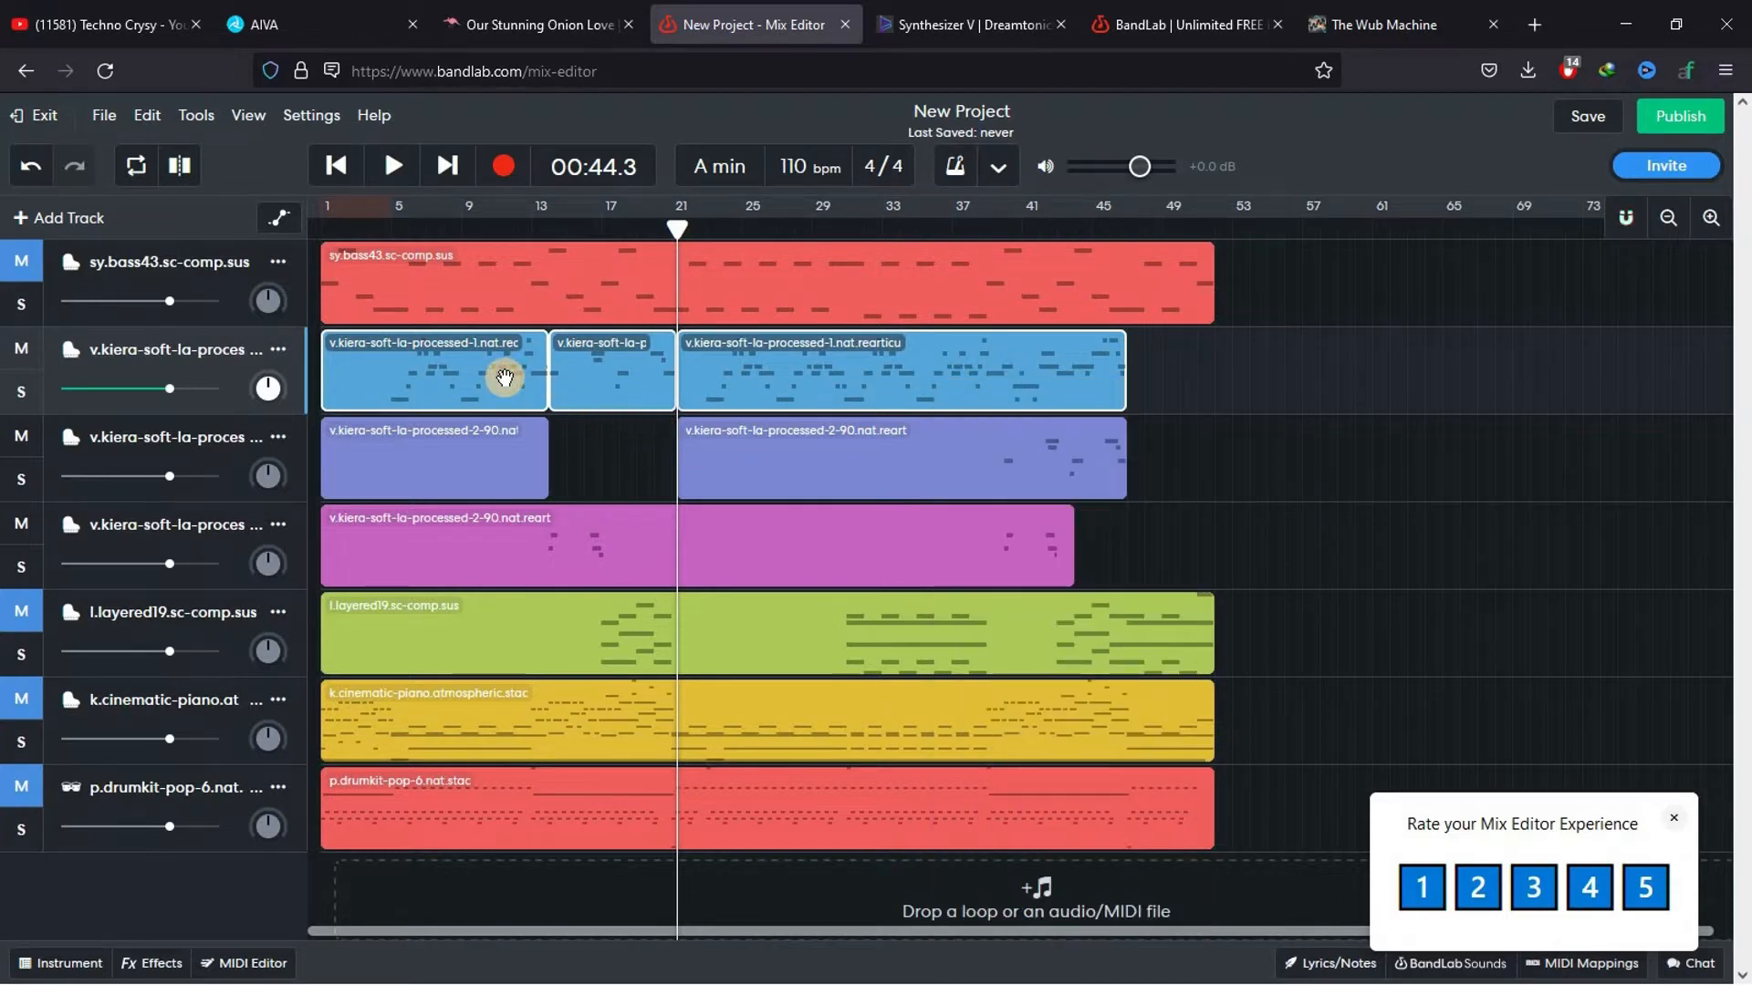
pyautogui.hotkey('ctrl', 'z')
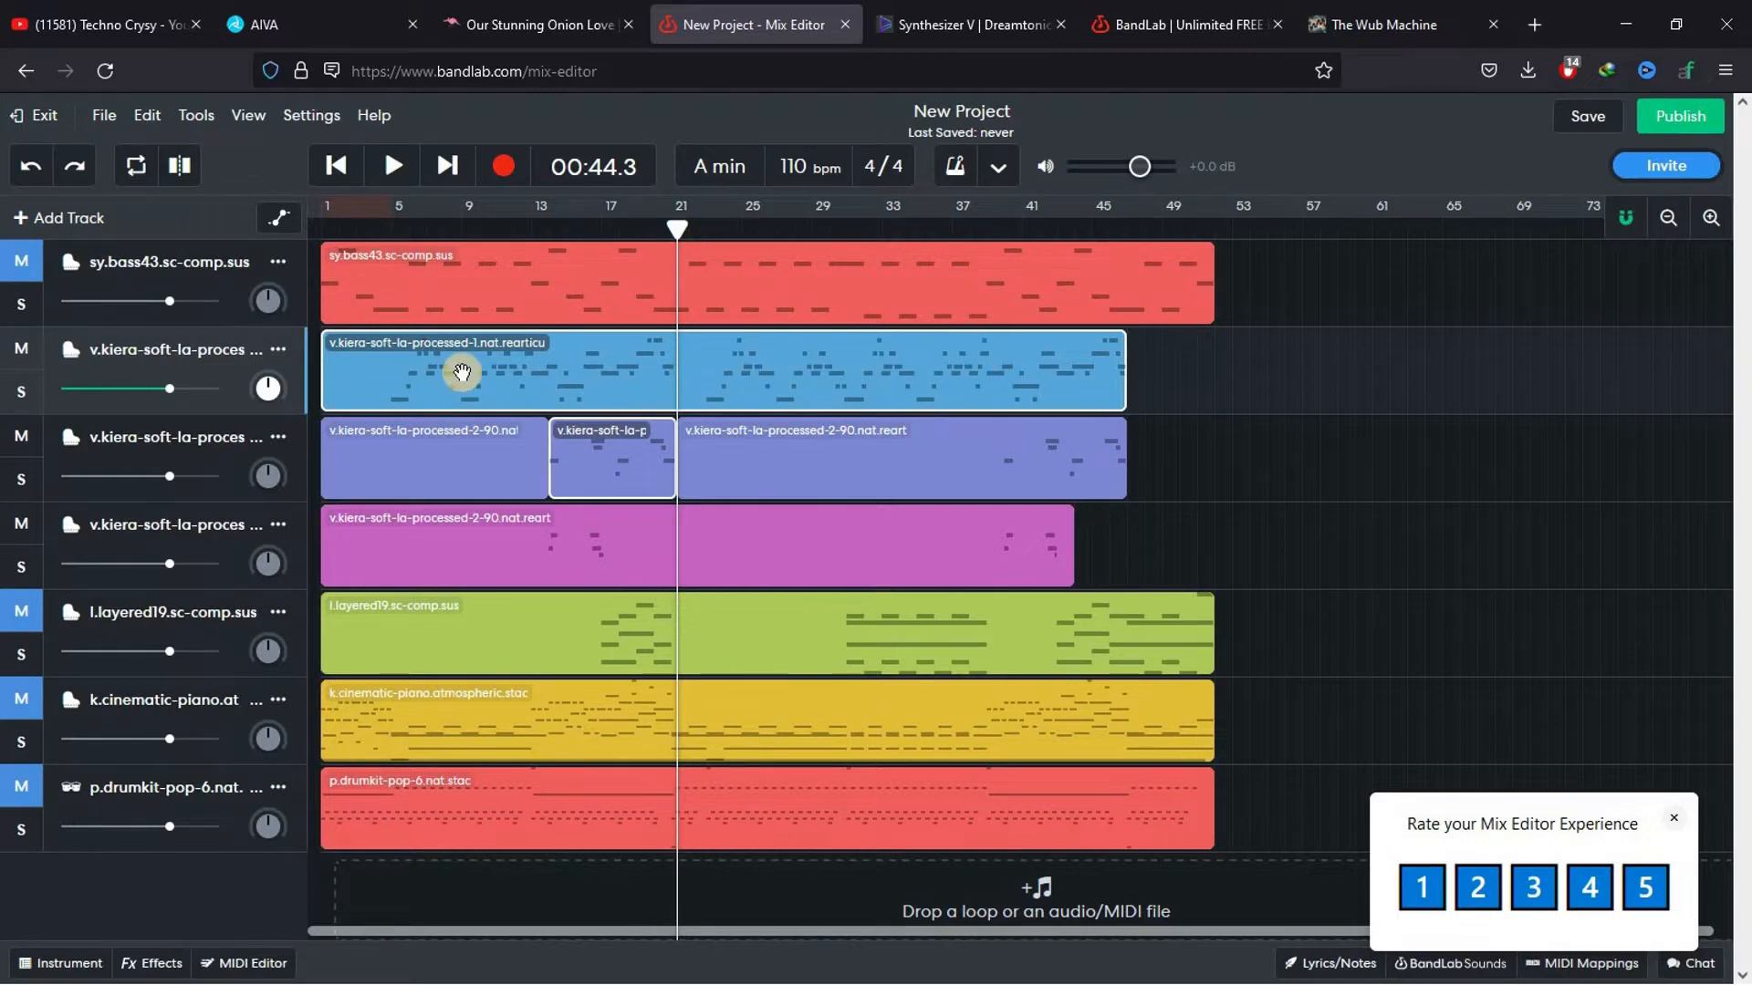
# Export the second track's v.kiera-soft-la-processed-1 region as MIDI and save the file
pyautogui.rightClick(749, 374)
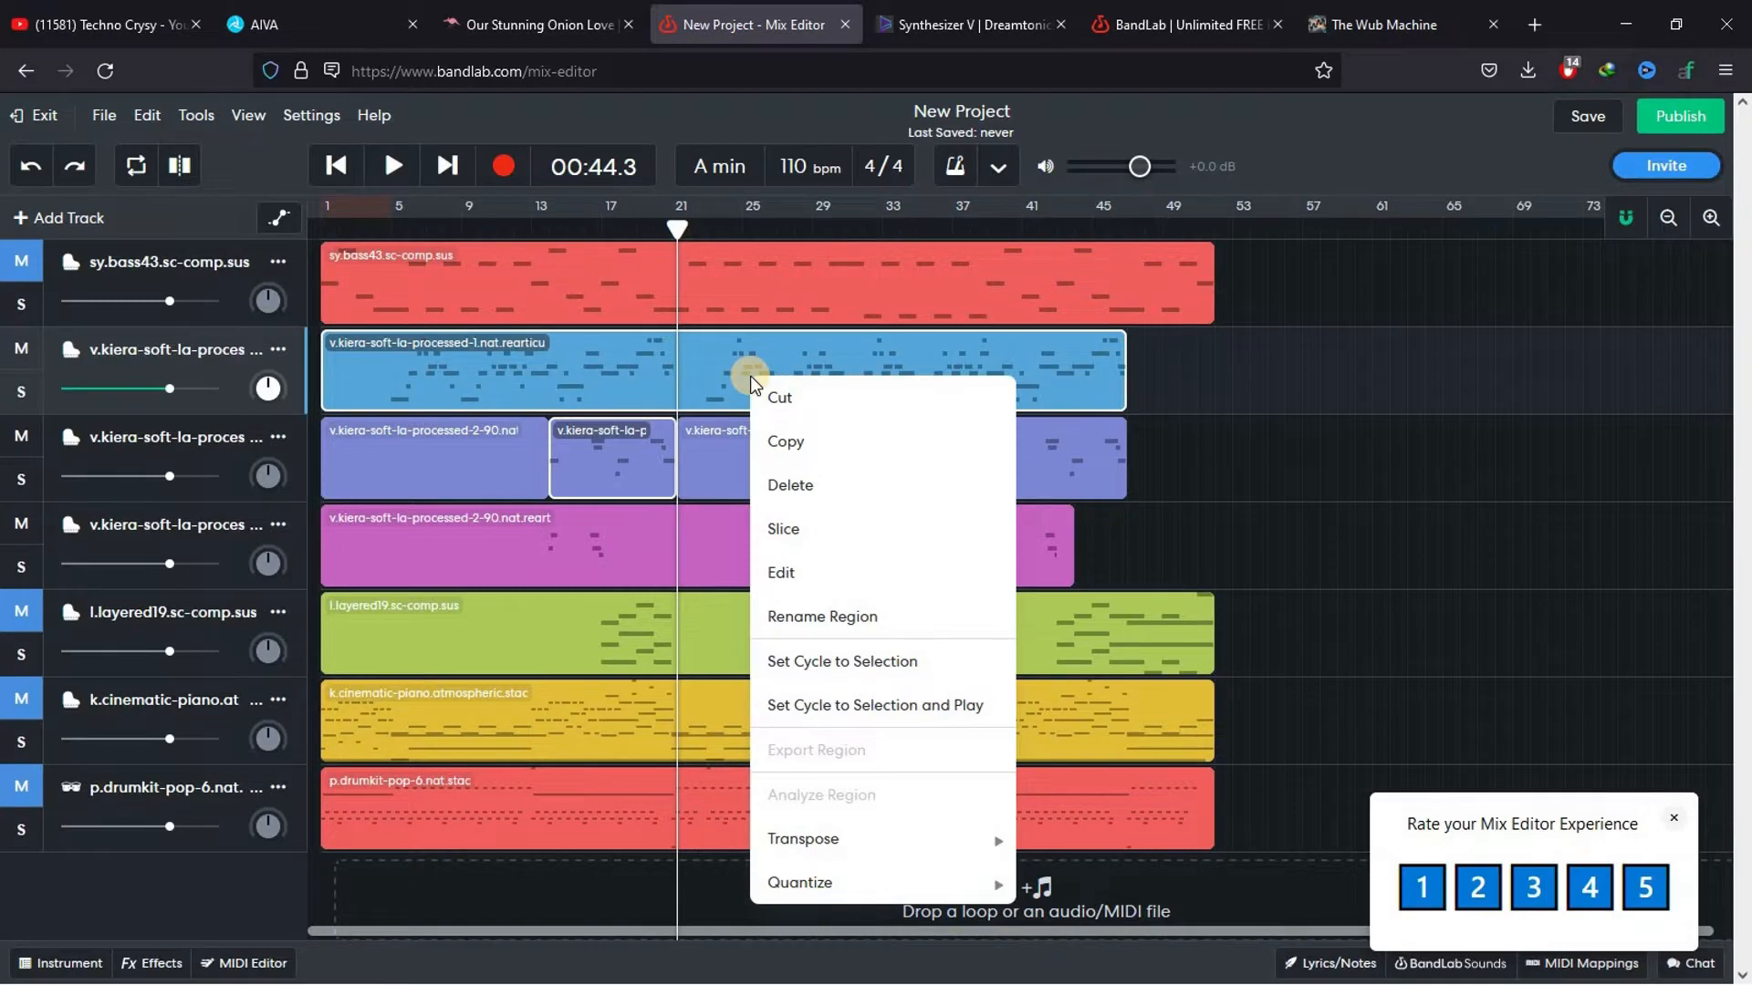
pyautogui.click(1321, 361)
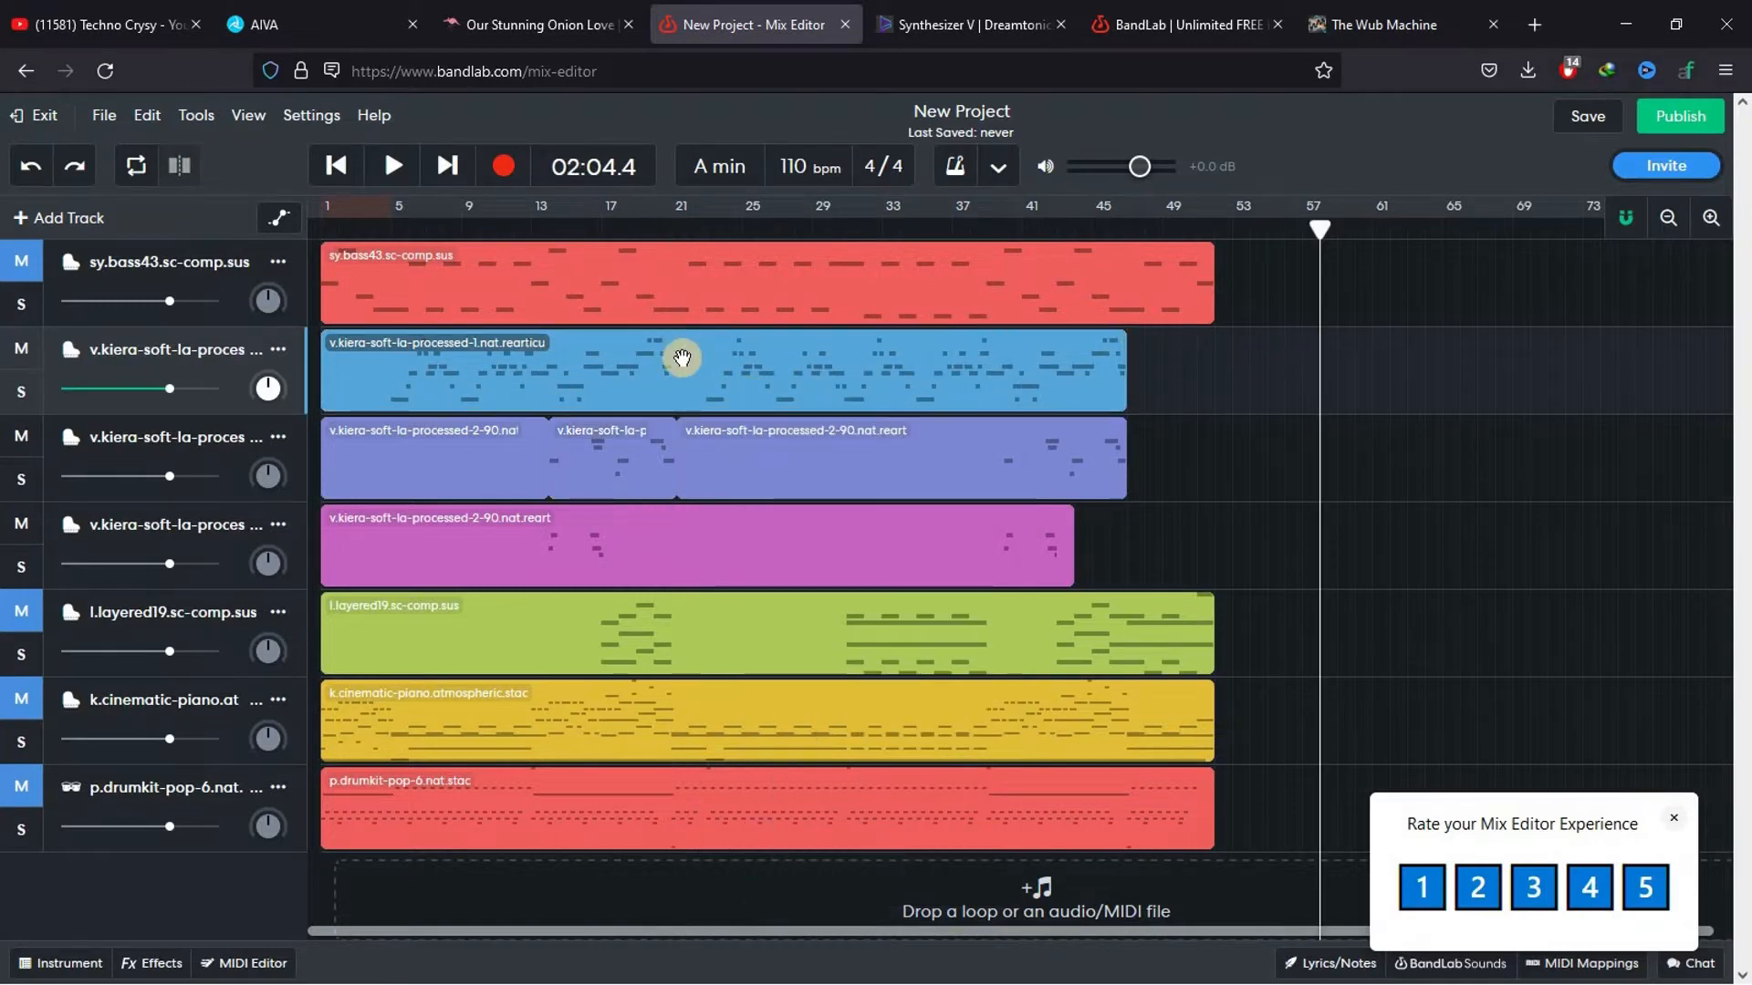
pyautogui.click(654, 367)
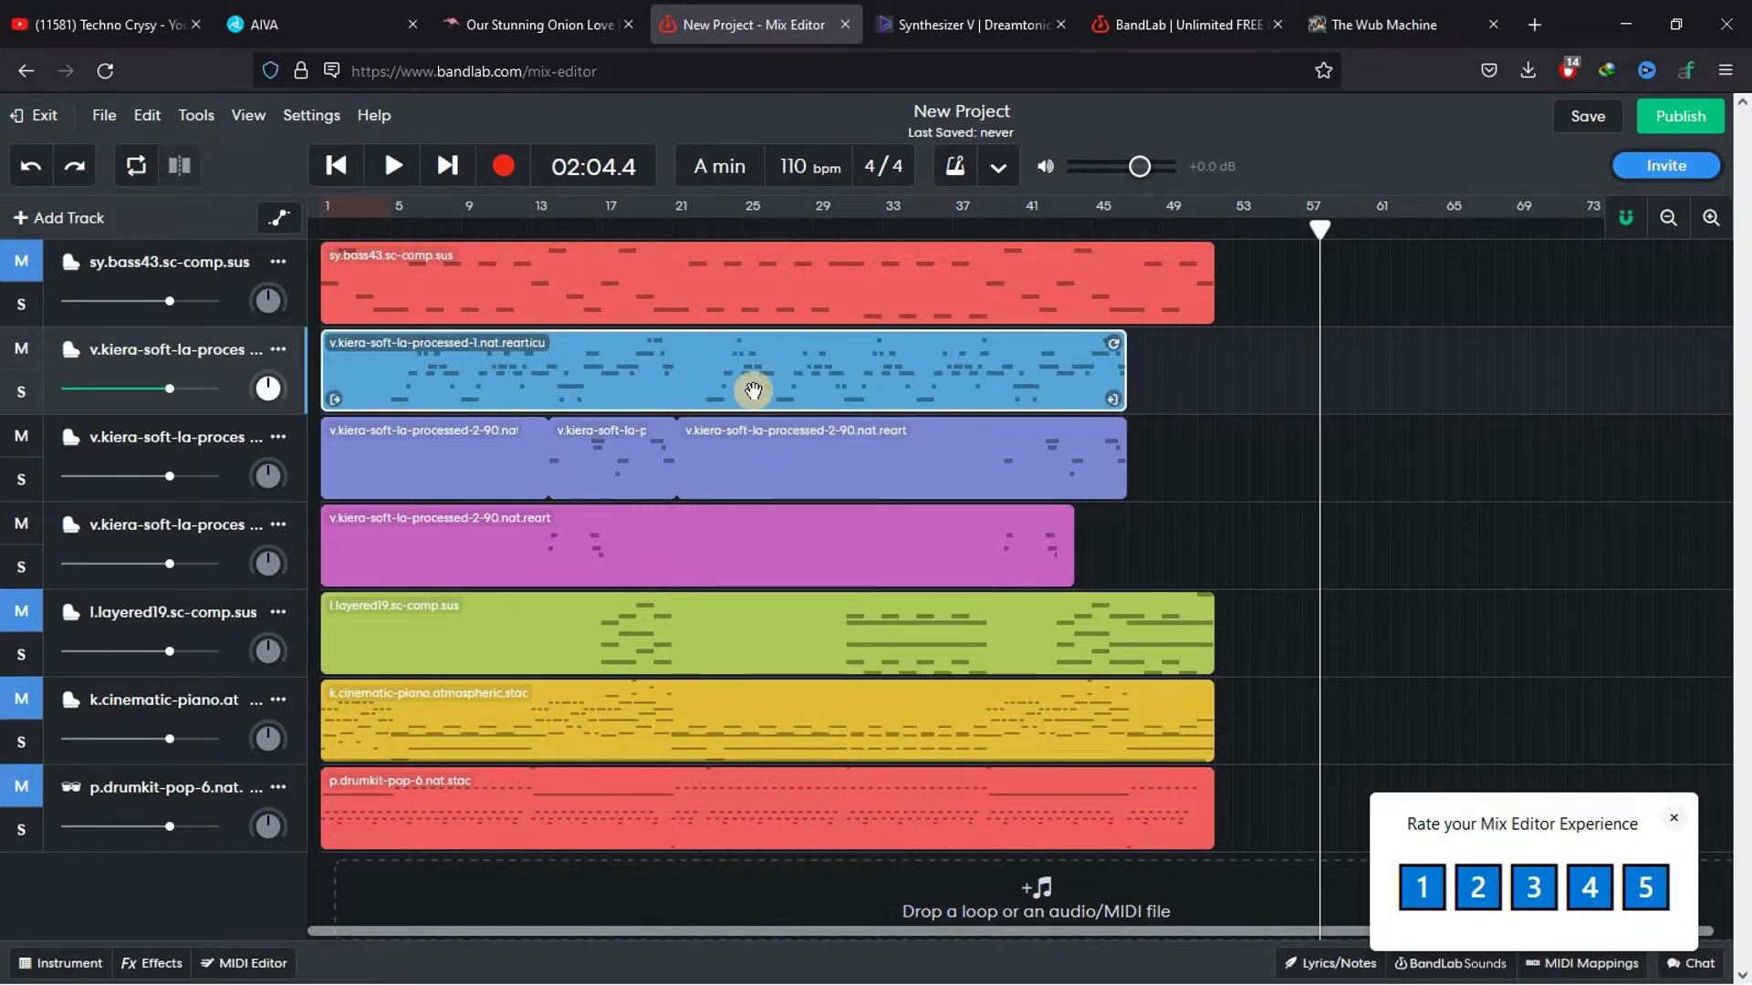
pyautogui.rightClick(707, 376)
pyautogui.moveTo(958, 750)
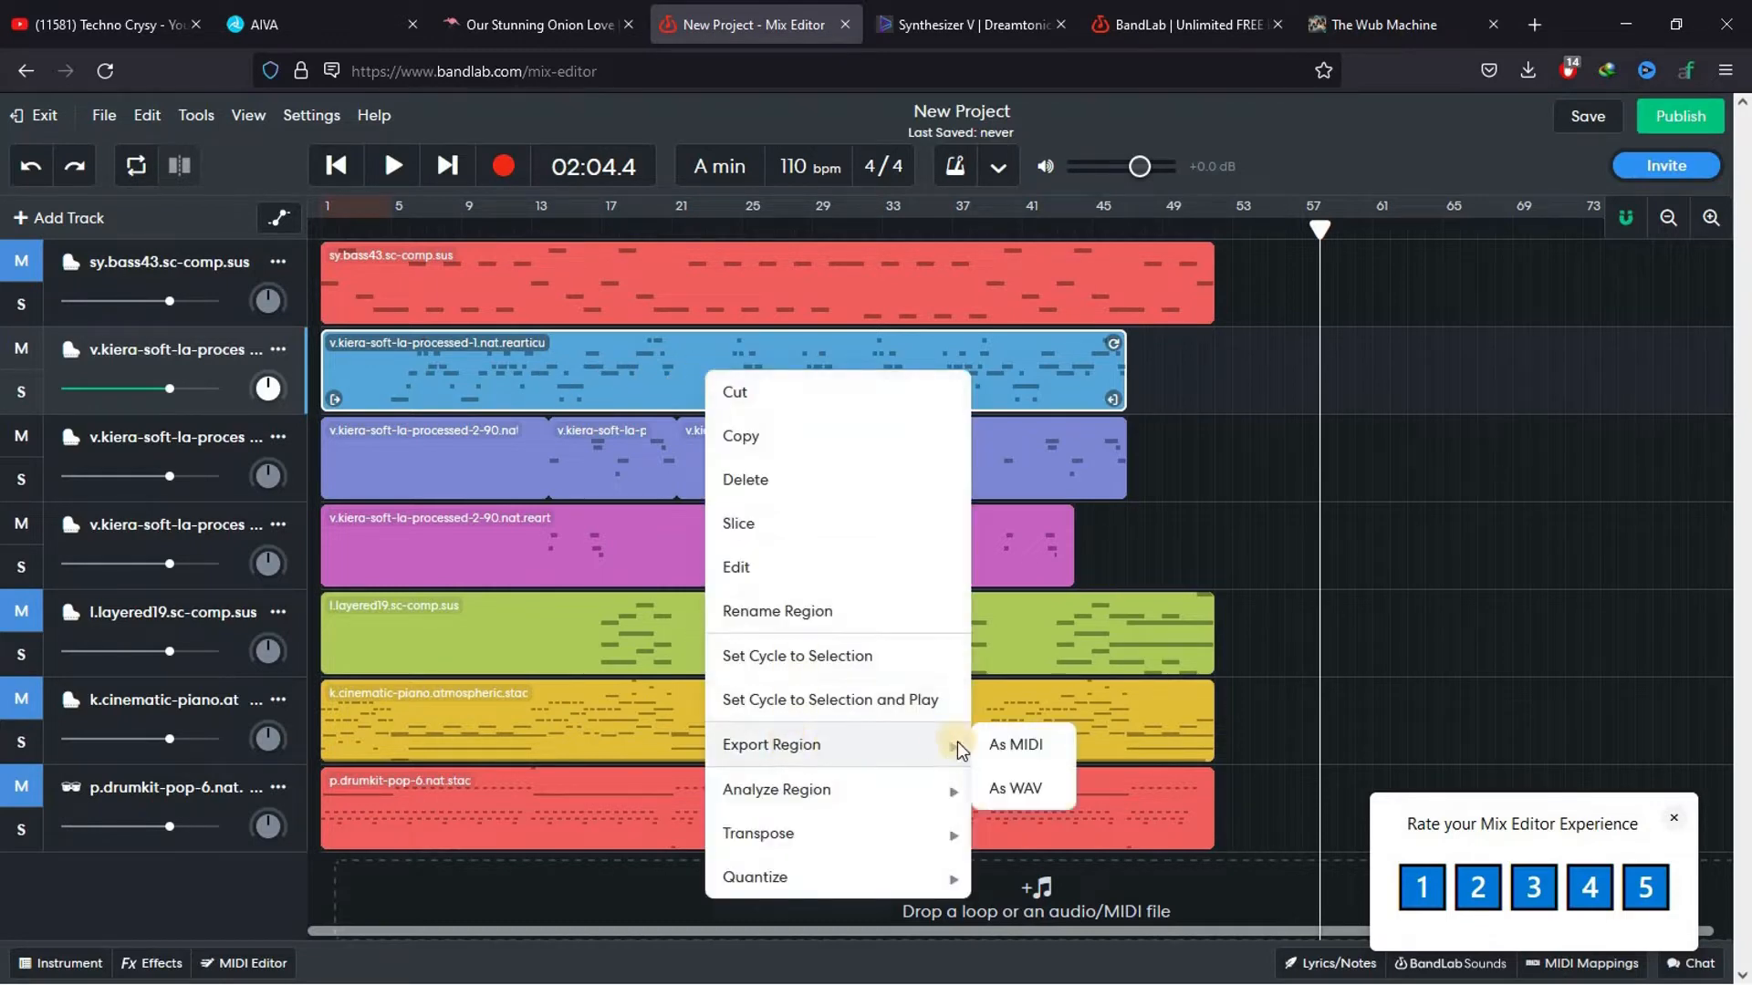
pyautogui.click(1013, 744)
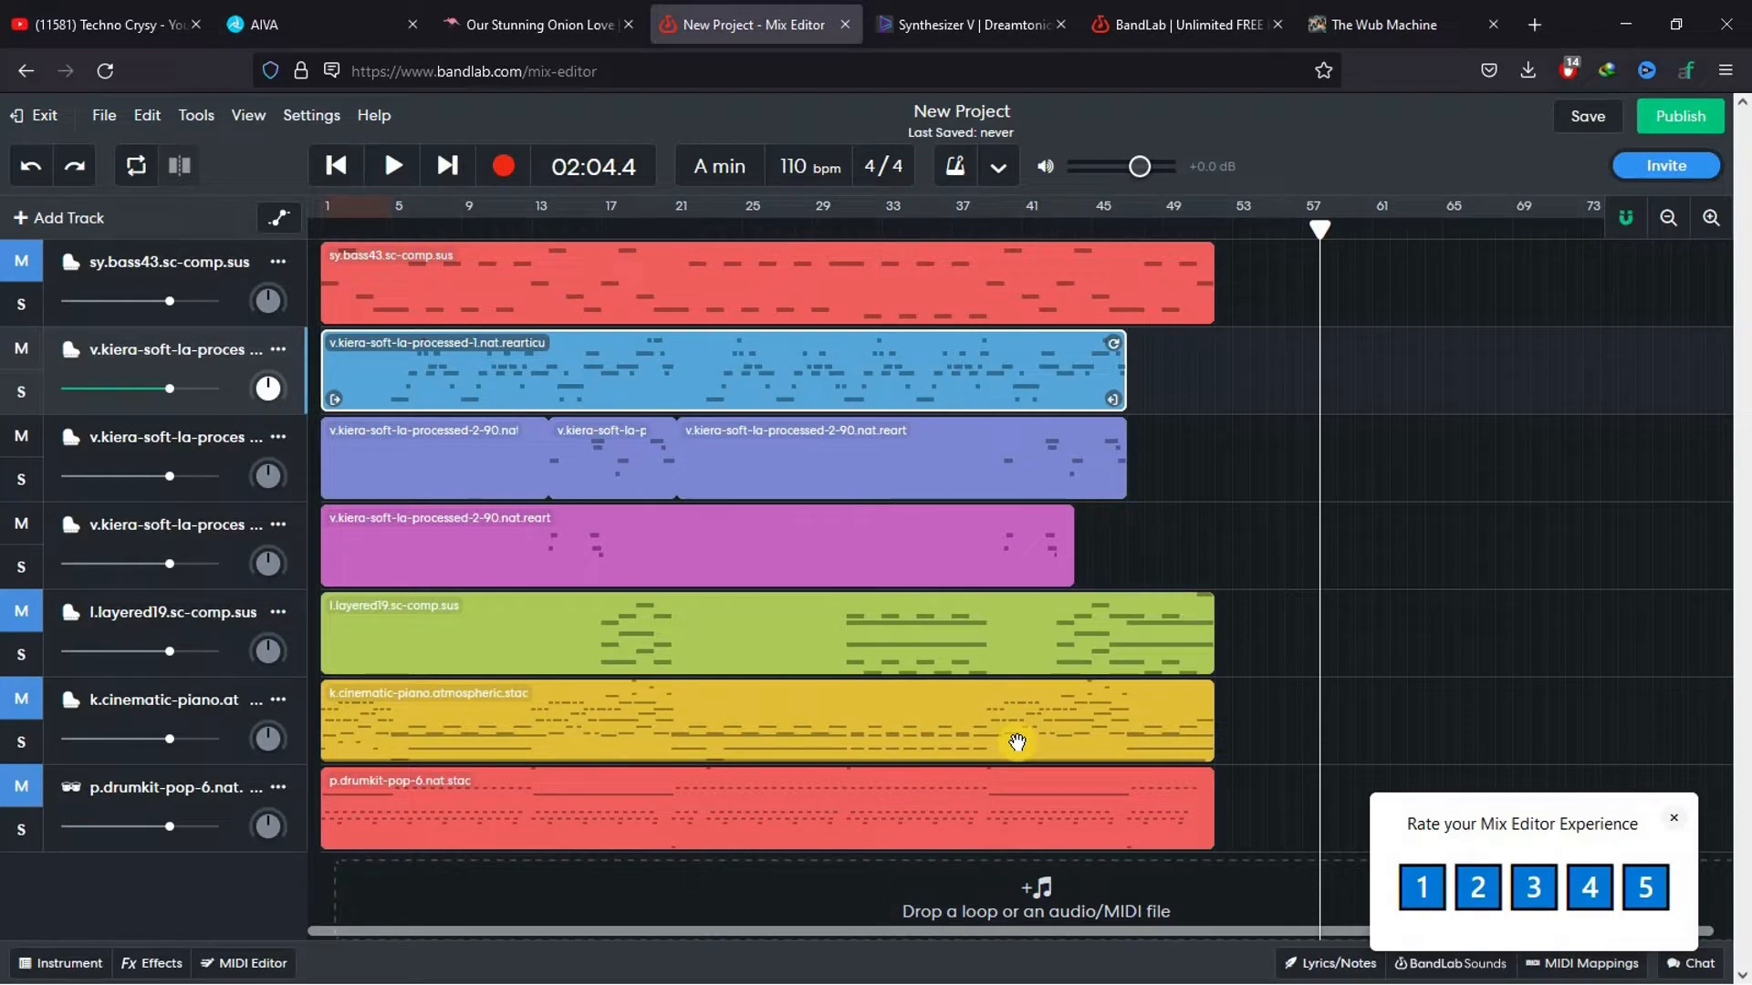
pyautogui.click(1010, 581)
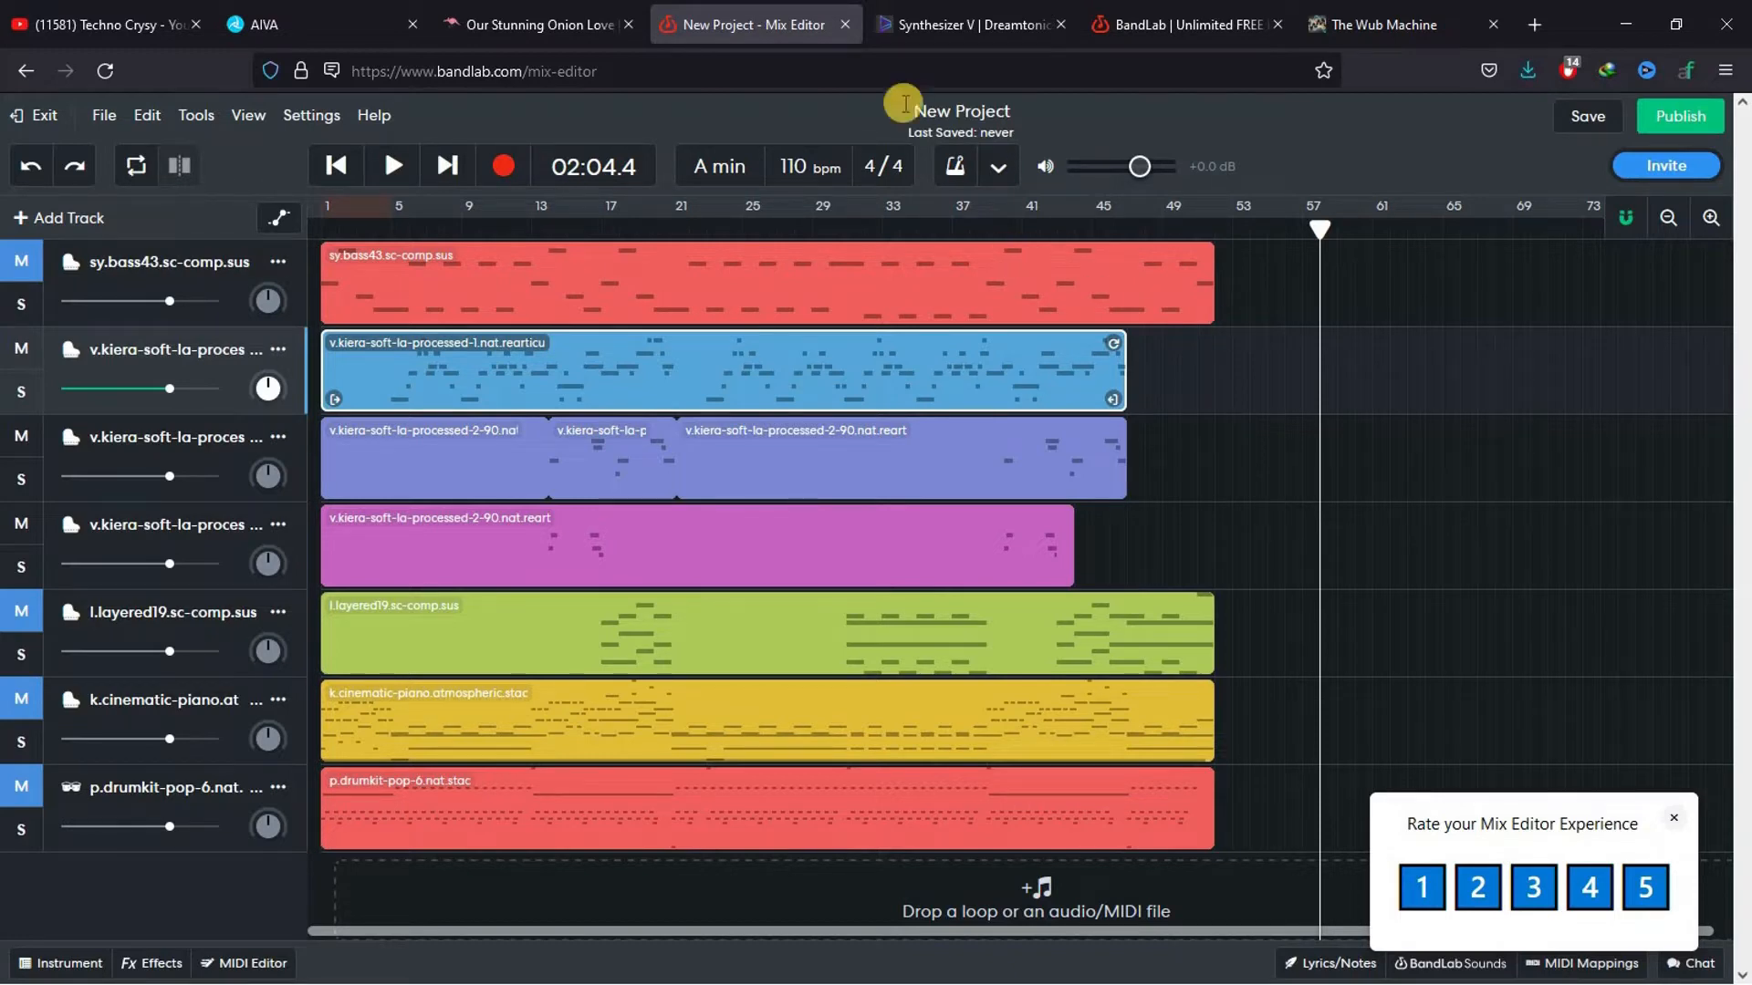
# Switch to the Dreamtonics page, find the Synthesizer V Studio Basic Edition downloads and open the Lite version voices download page
pyautogui.click(923, 11)
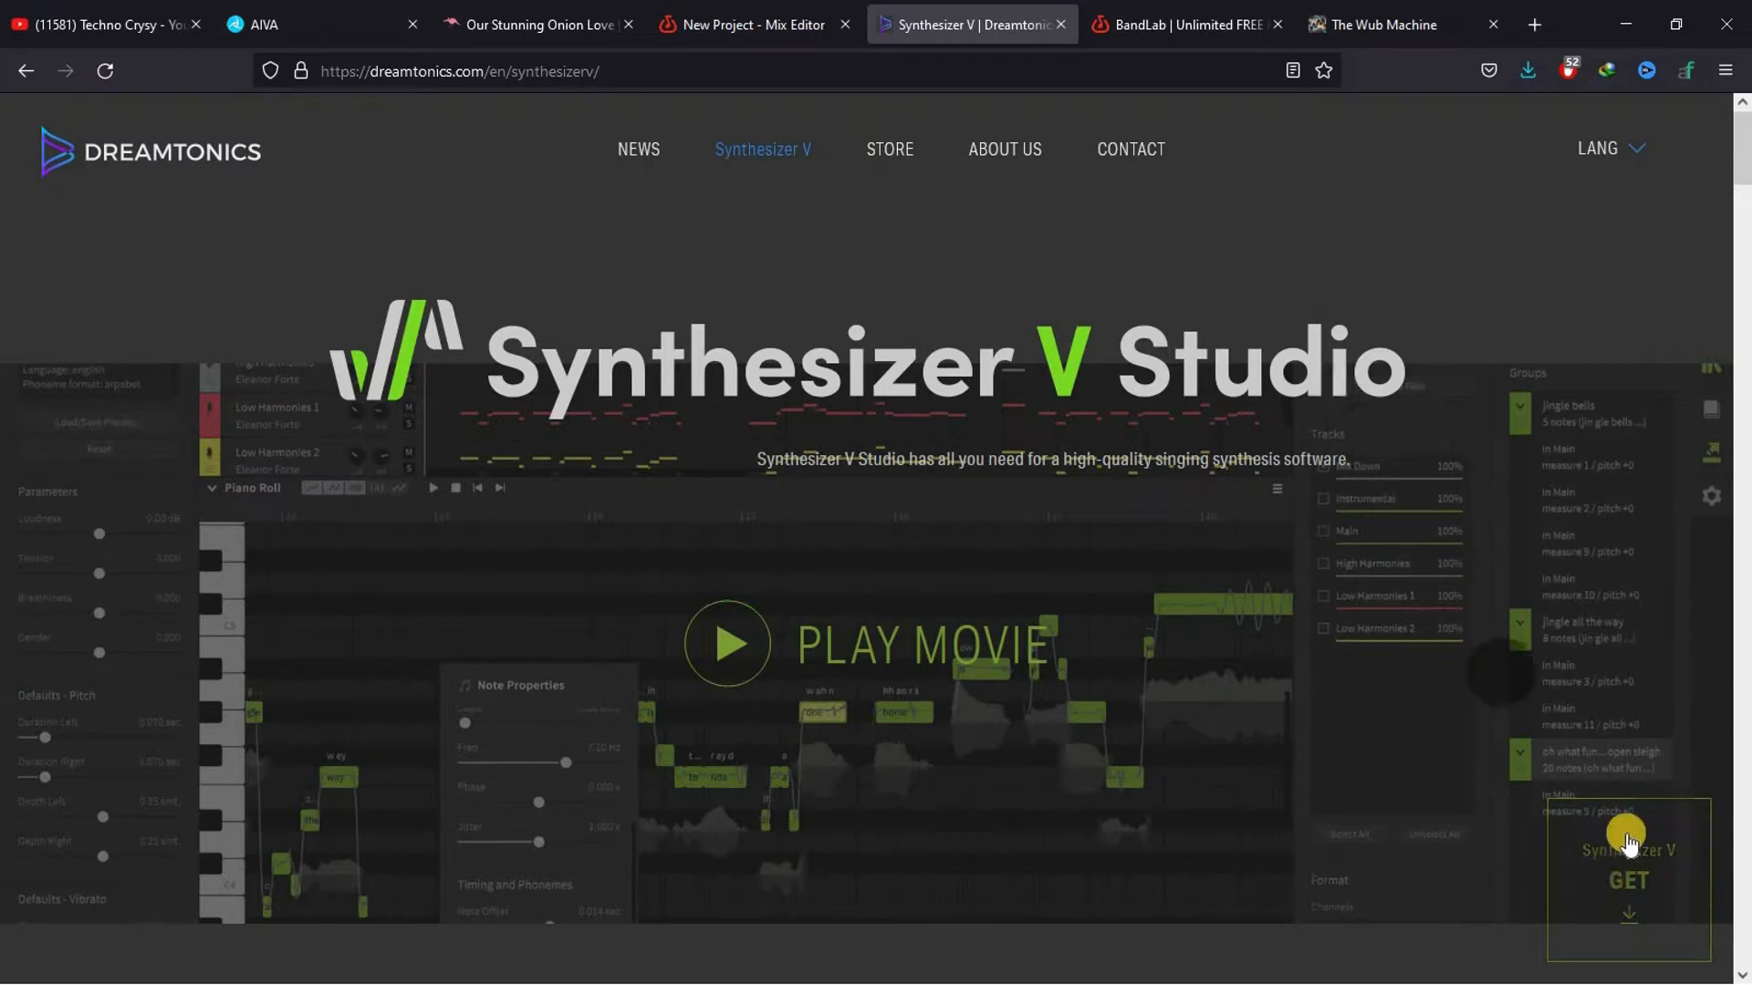
pyautogui.click(1636, 883)
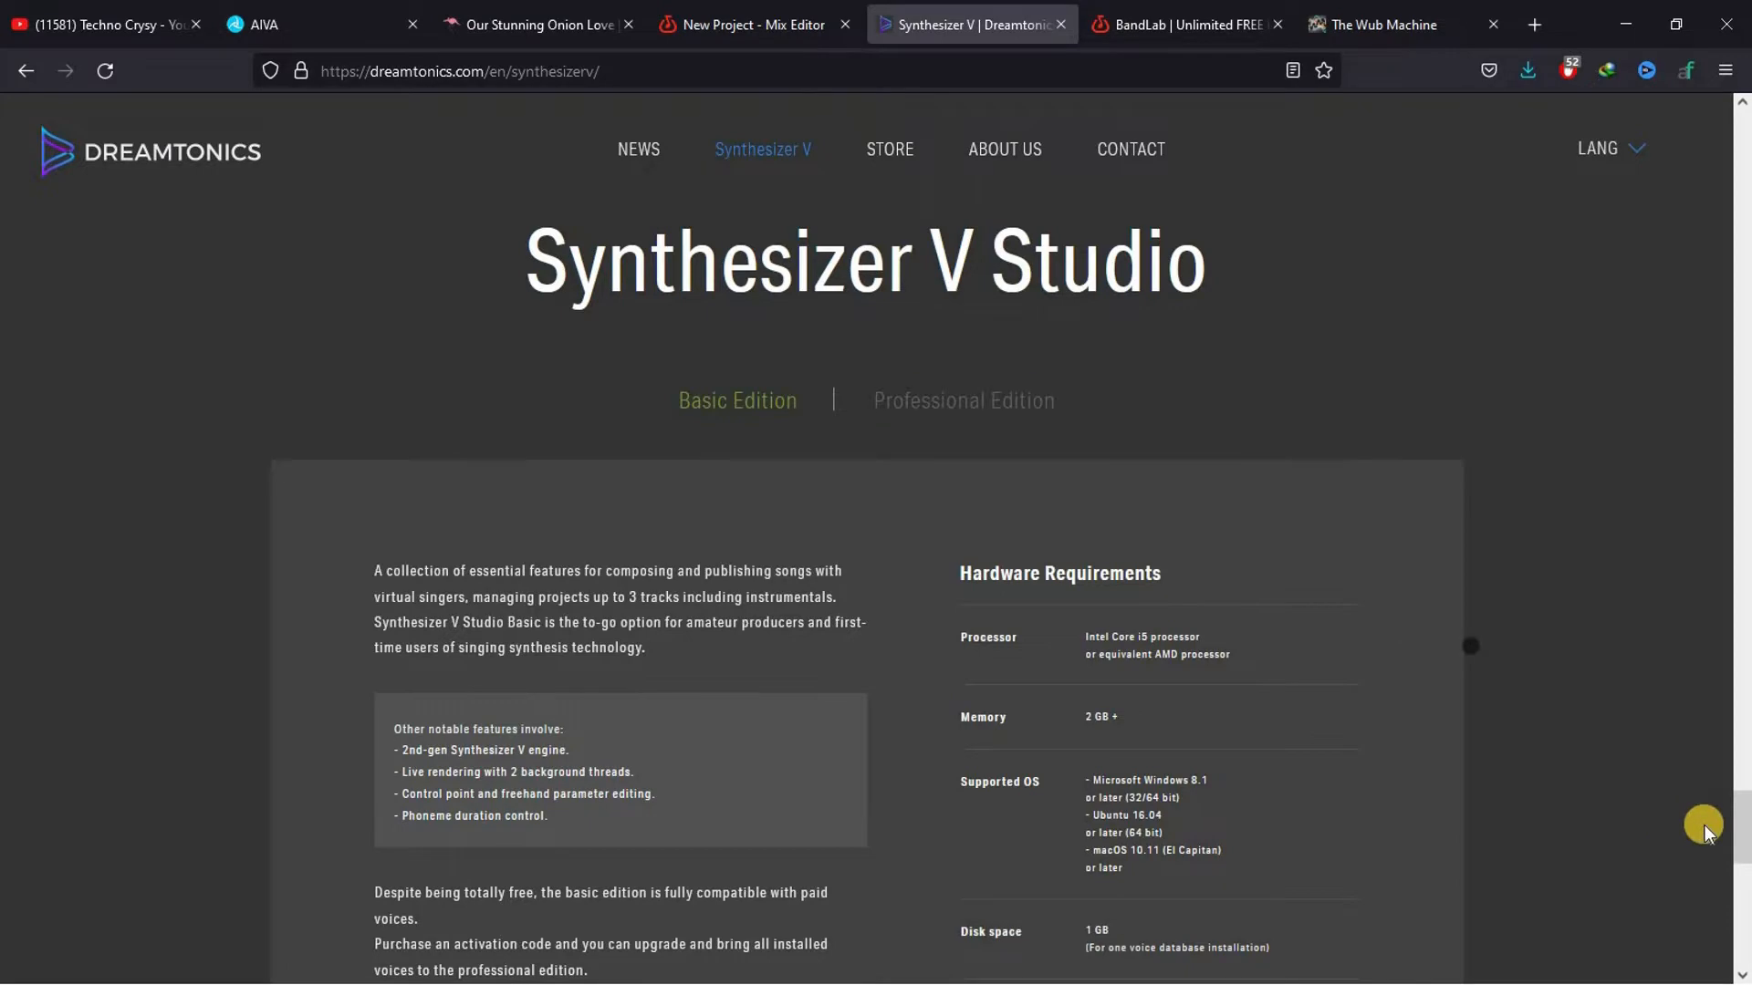
pyautogui.scroll(-5, 1746, 847)
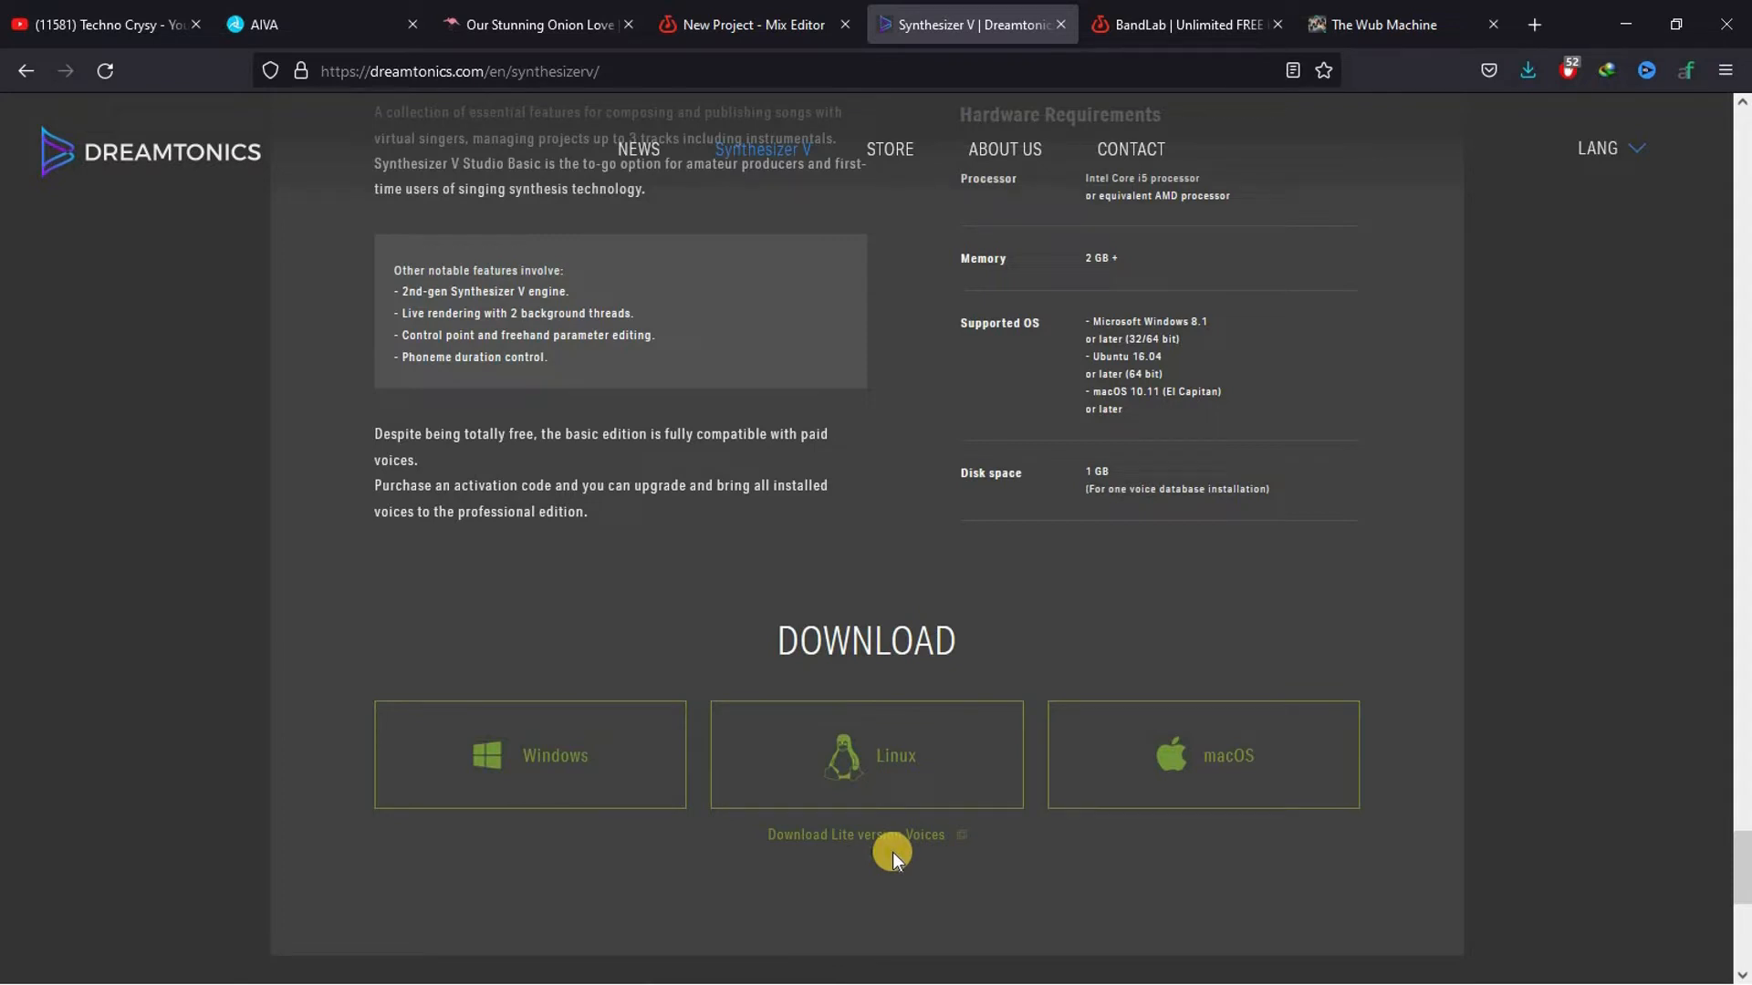
pyautogui.click(868, 838)
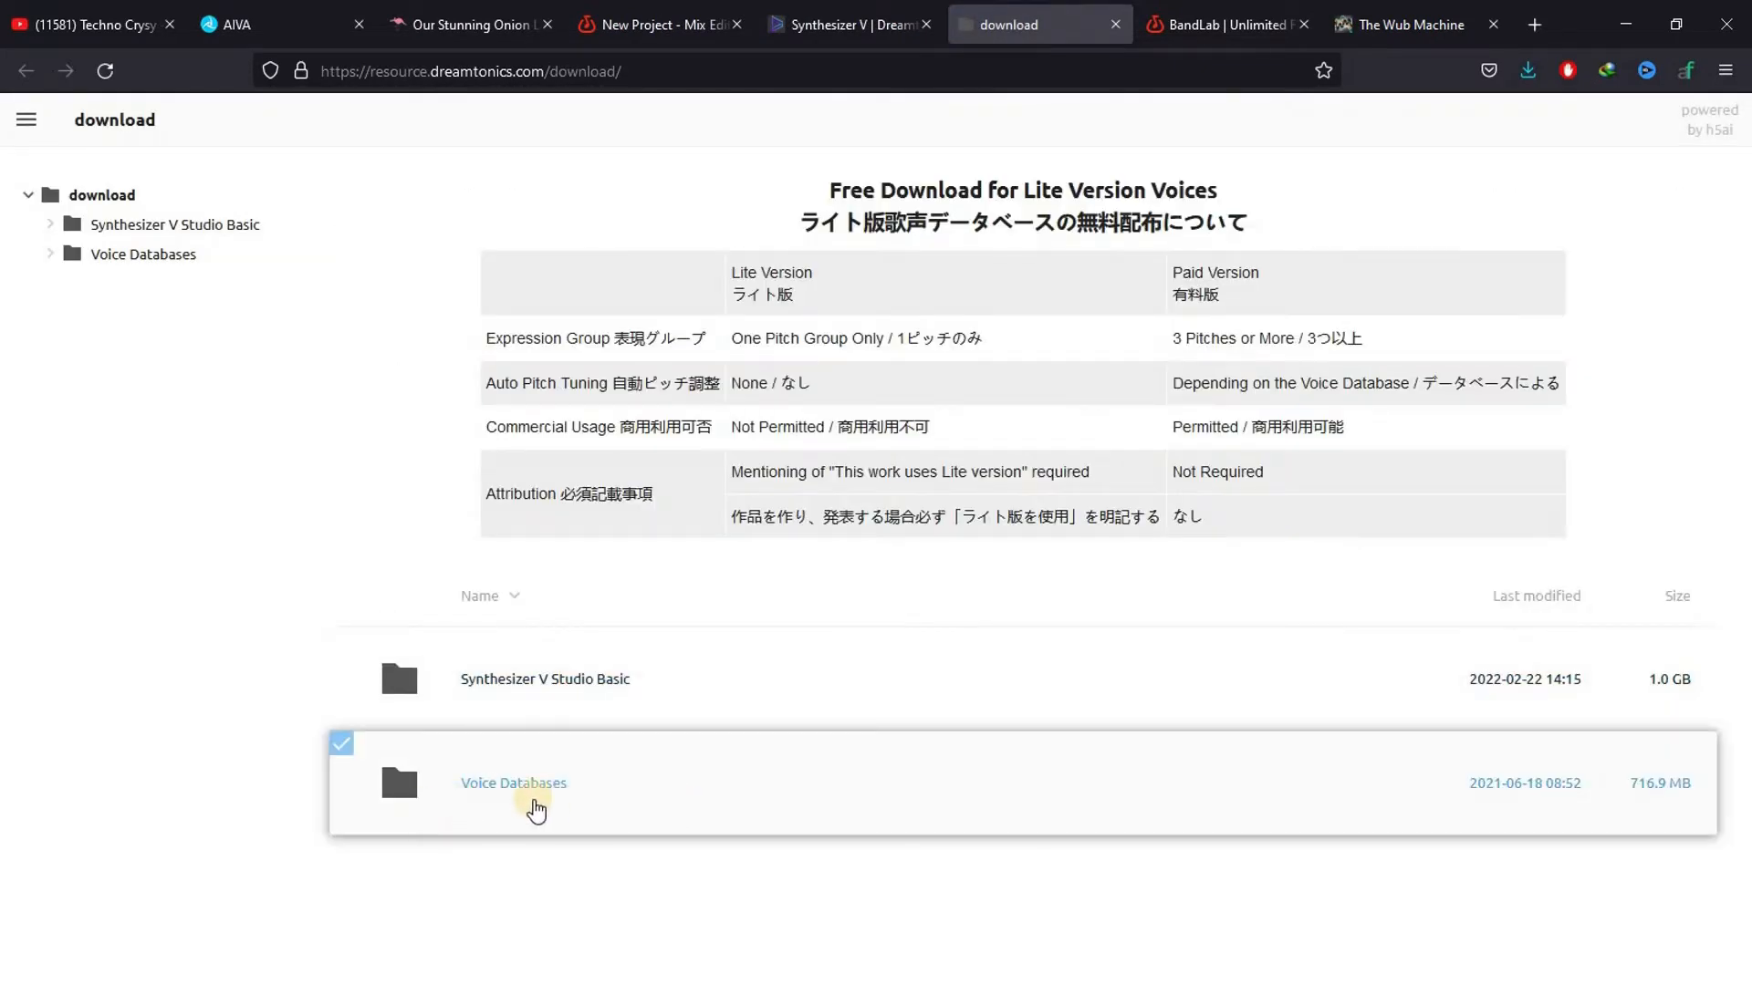
# Browse the available Voice Databases, look inside the Tsurumaki Maki (Lite) folder and return to the list
pyautogui.click(511, 785)
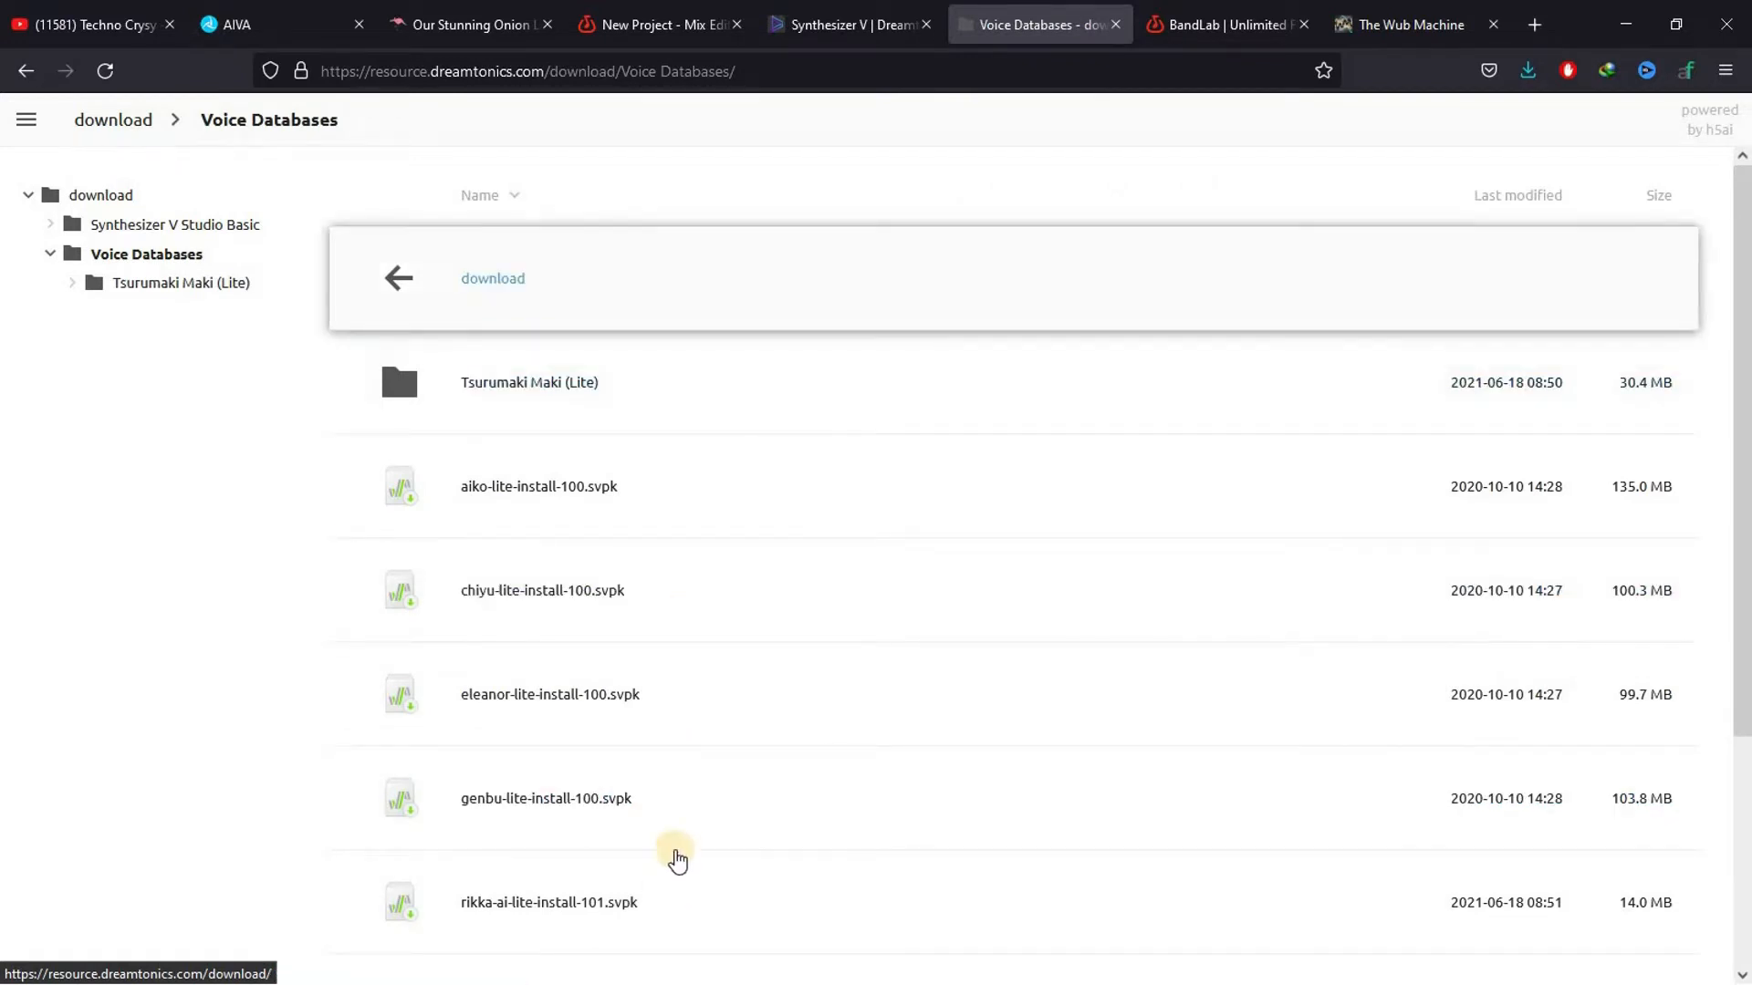
pyautogui.moveTo(1745, 463); pyautogui.dragTo(1747, 259)
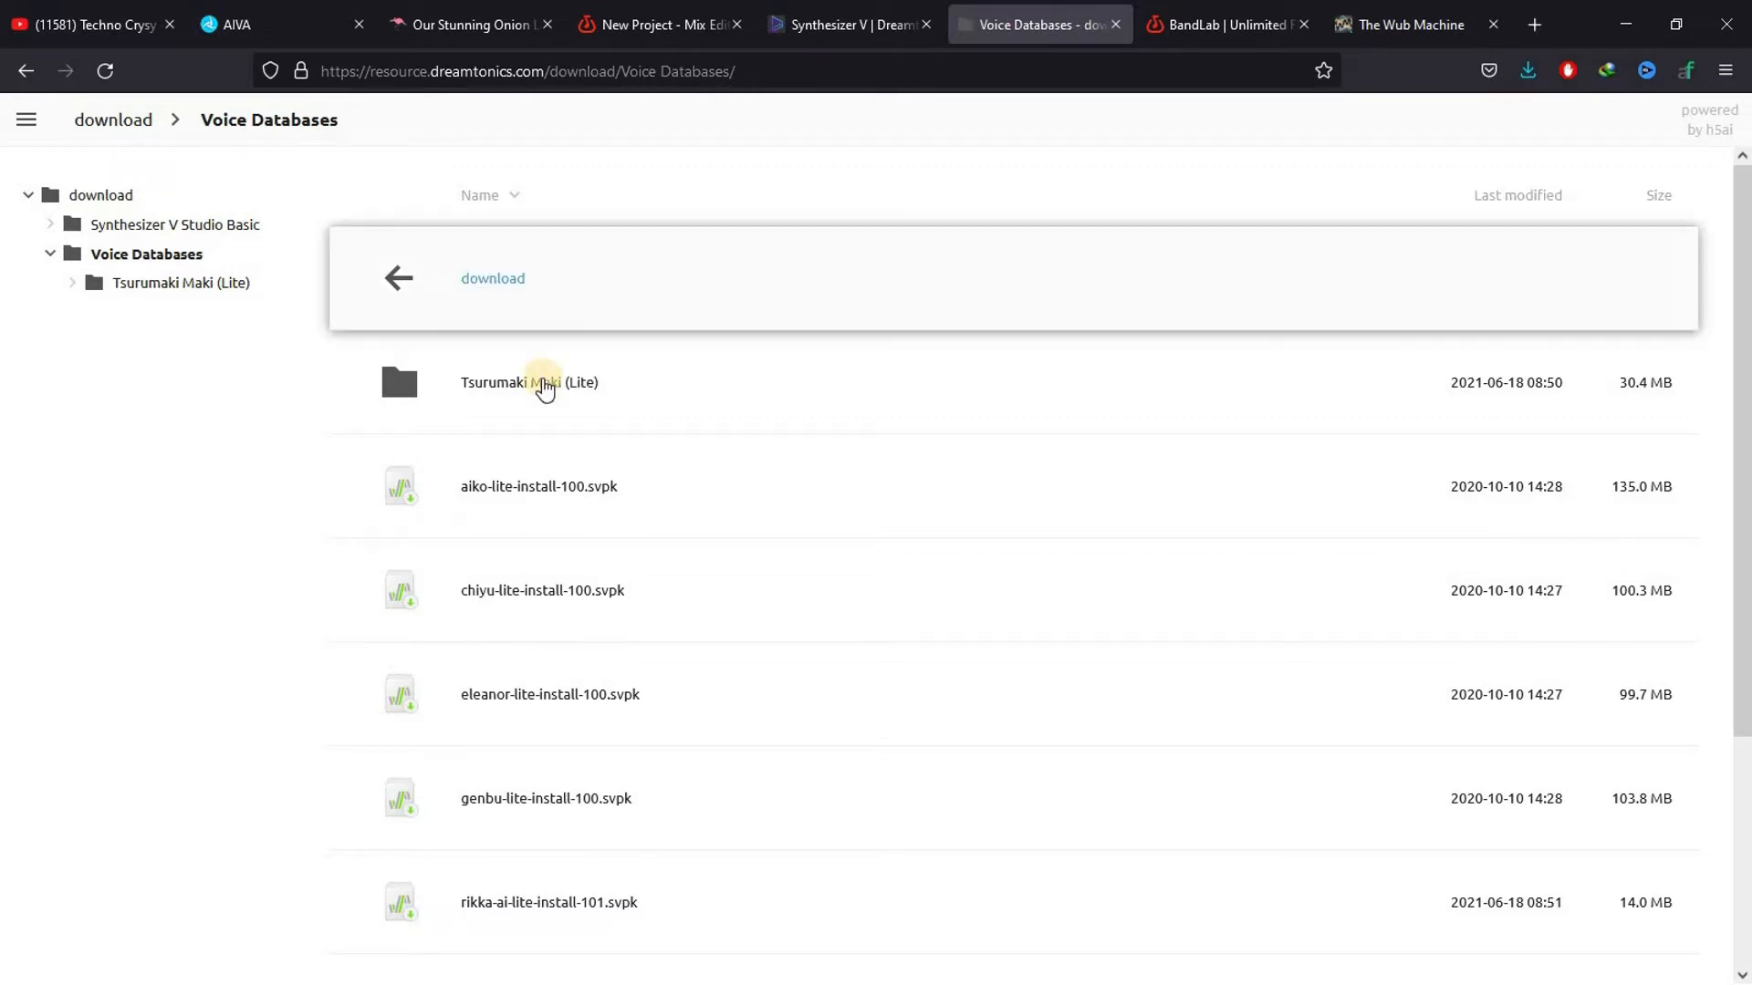
pyautogui.click(543, 384)
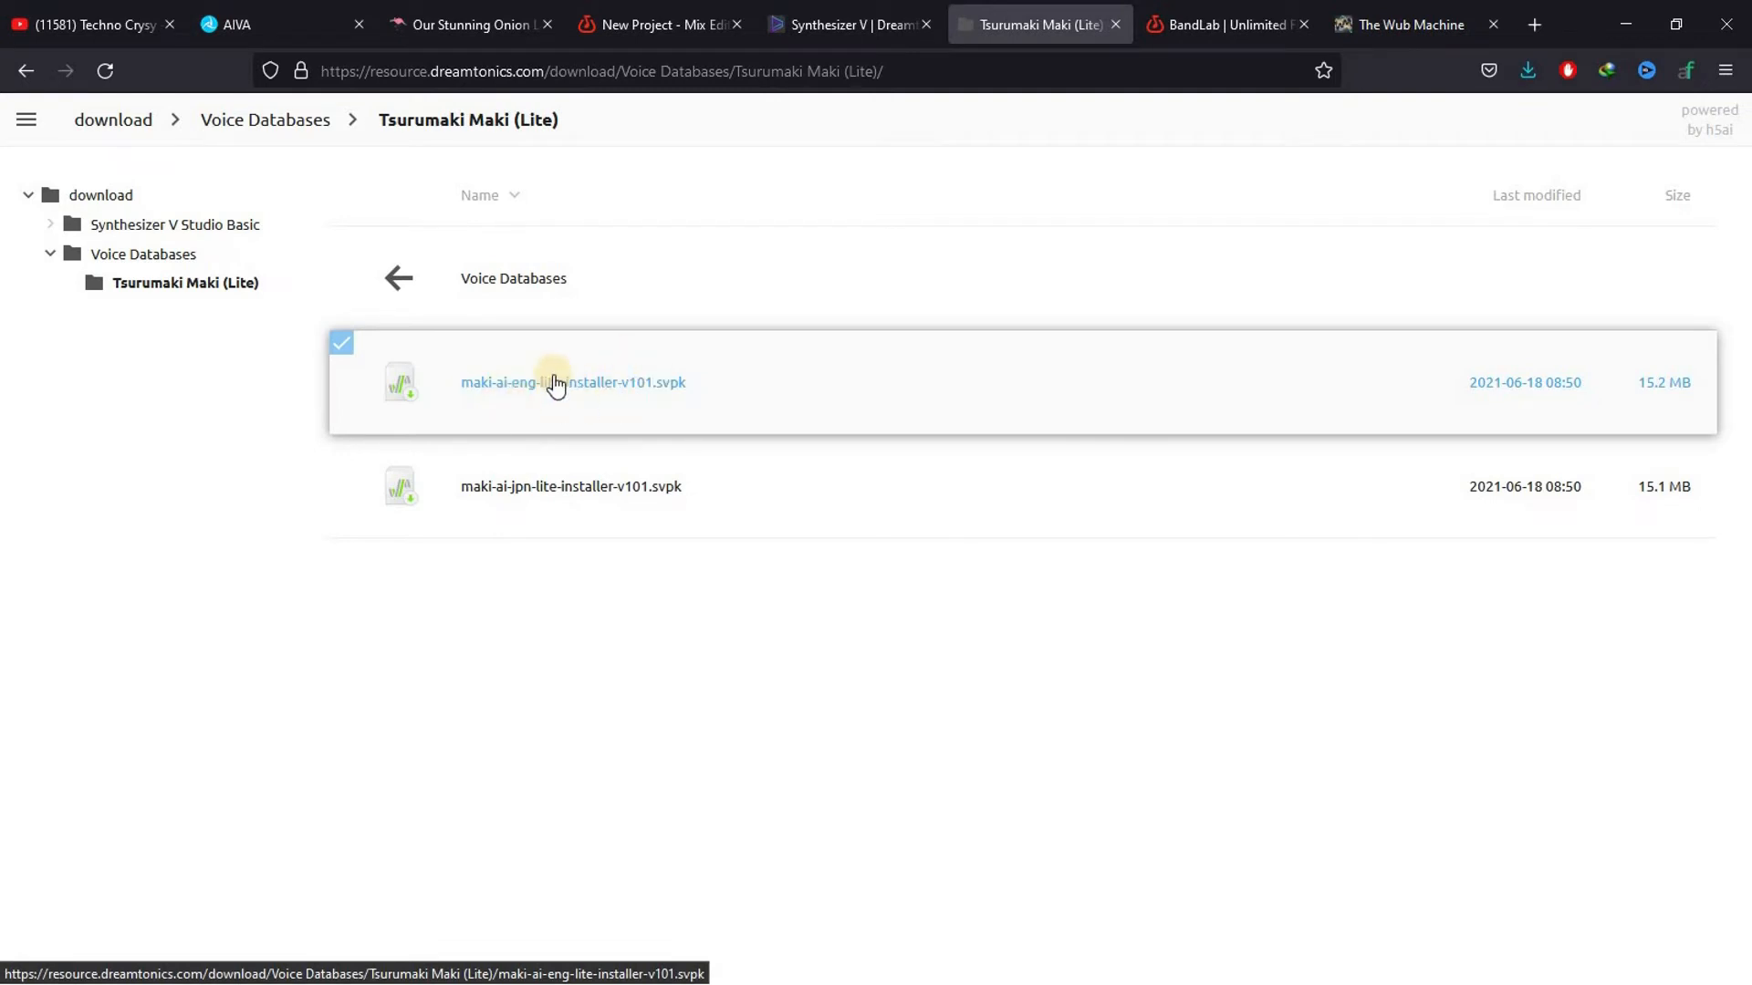
pyautogui.click(402, 292)
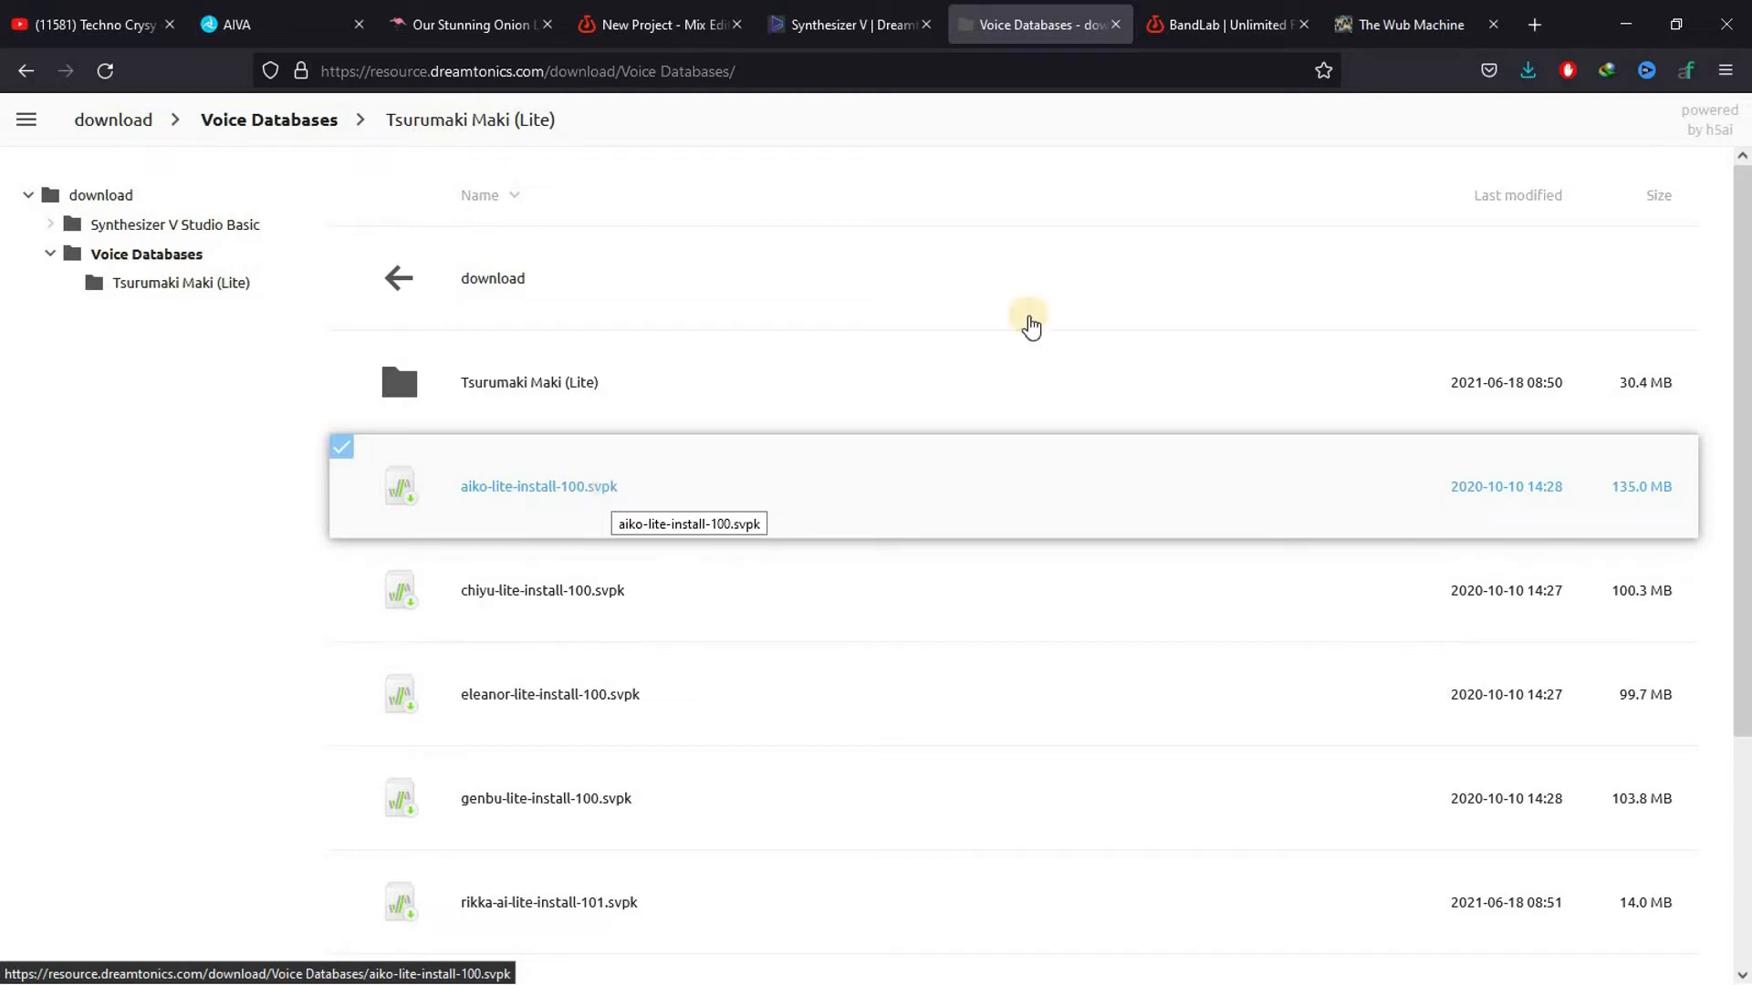
# Minimize the browser and launch Synthesizer V Studio Basic
pyautogui.click(1615, 25)
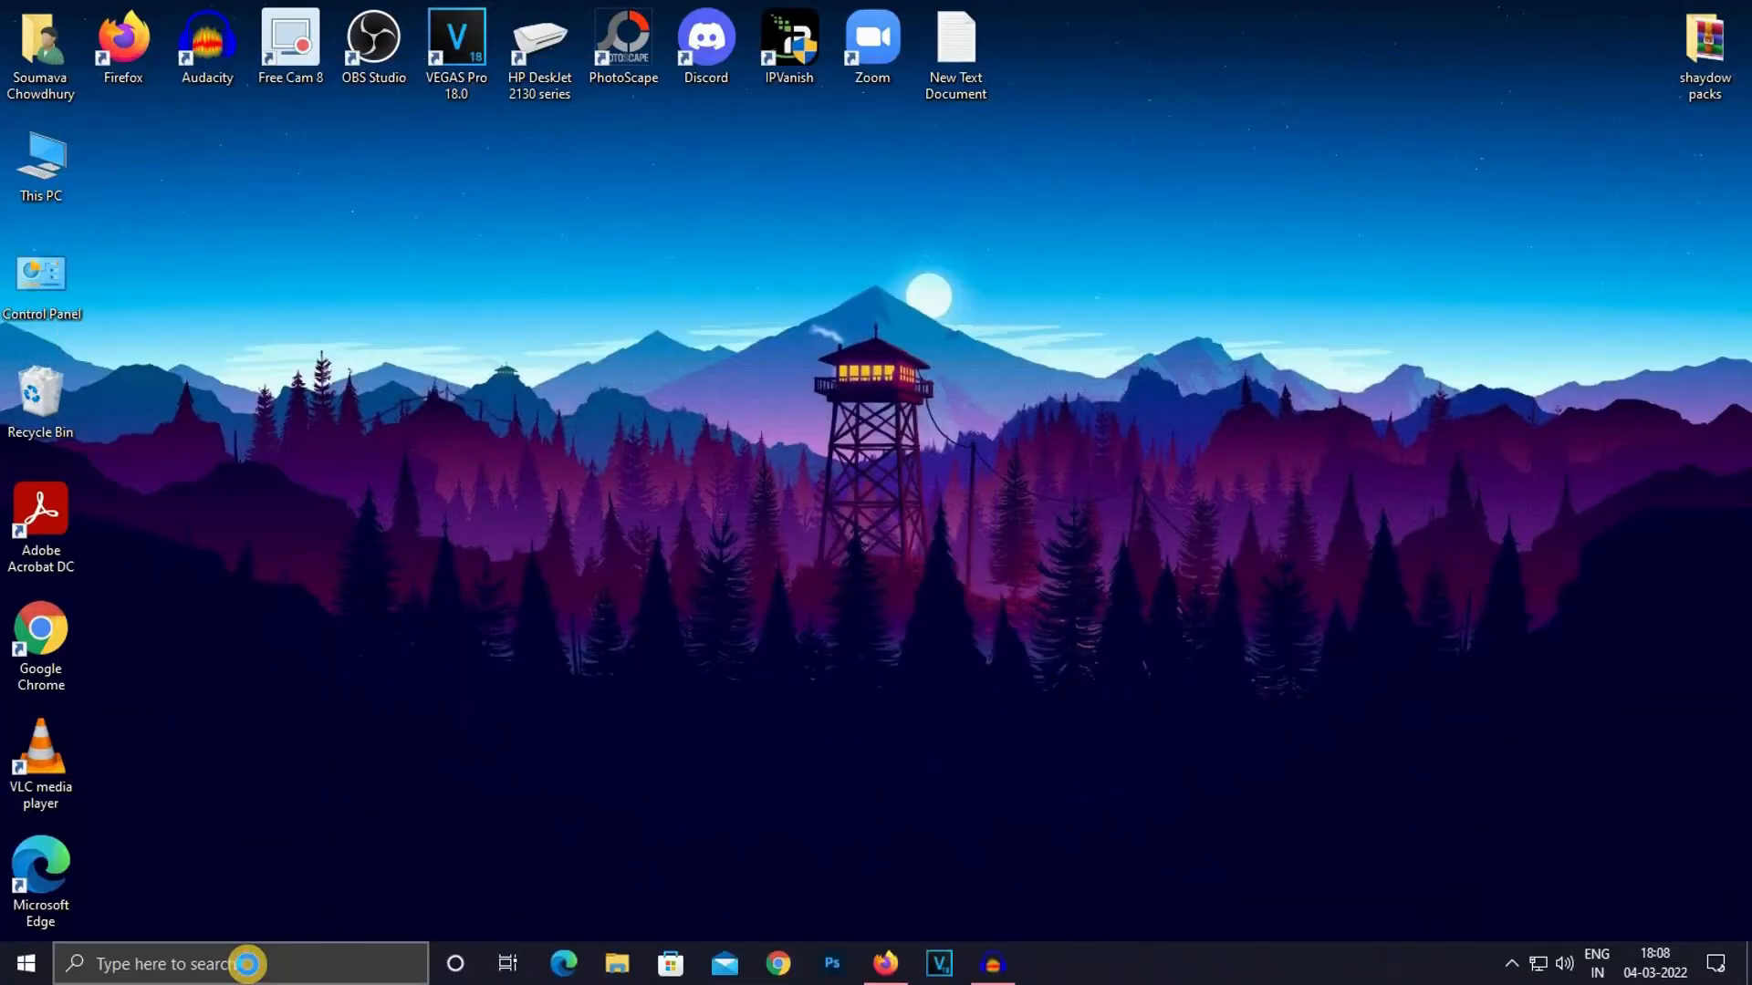
pyautogui.click(247, 964)
pyautogui.write('sy')
pyautogui.press('Return')
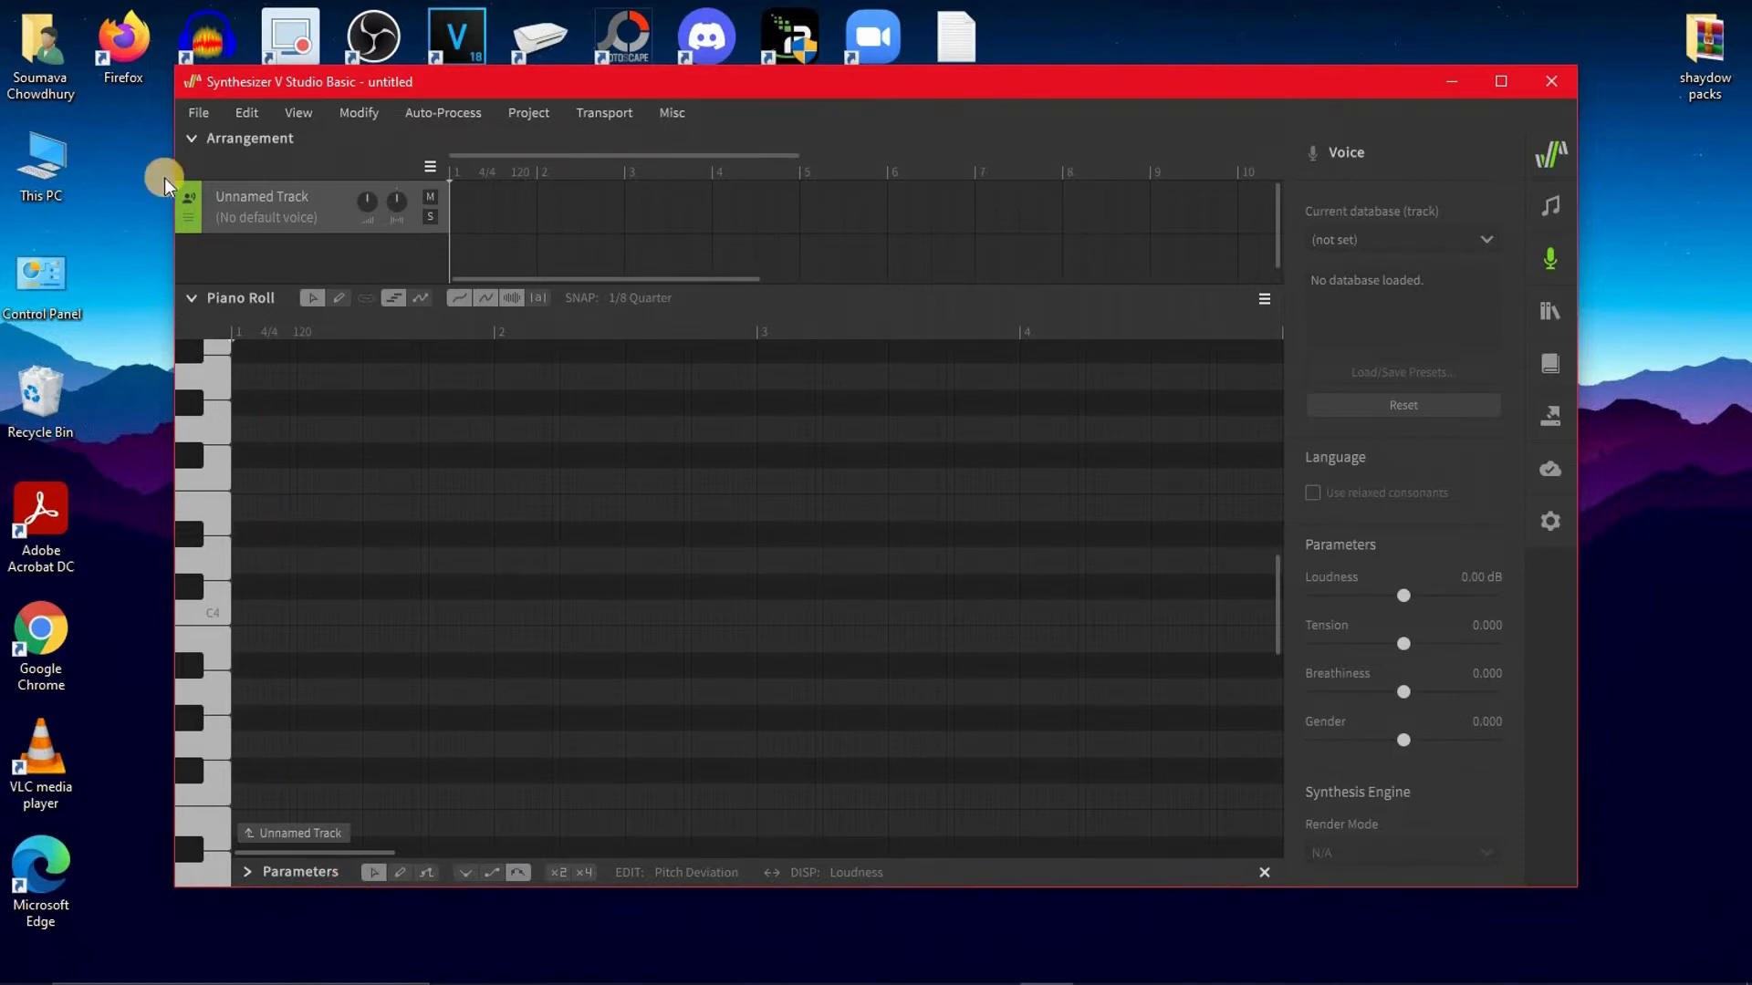
# Import the v.kiera-soft-la-processed-1 MIDI file from the Downloads folder into the project
pyautogui.click(194, 117)
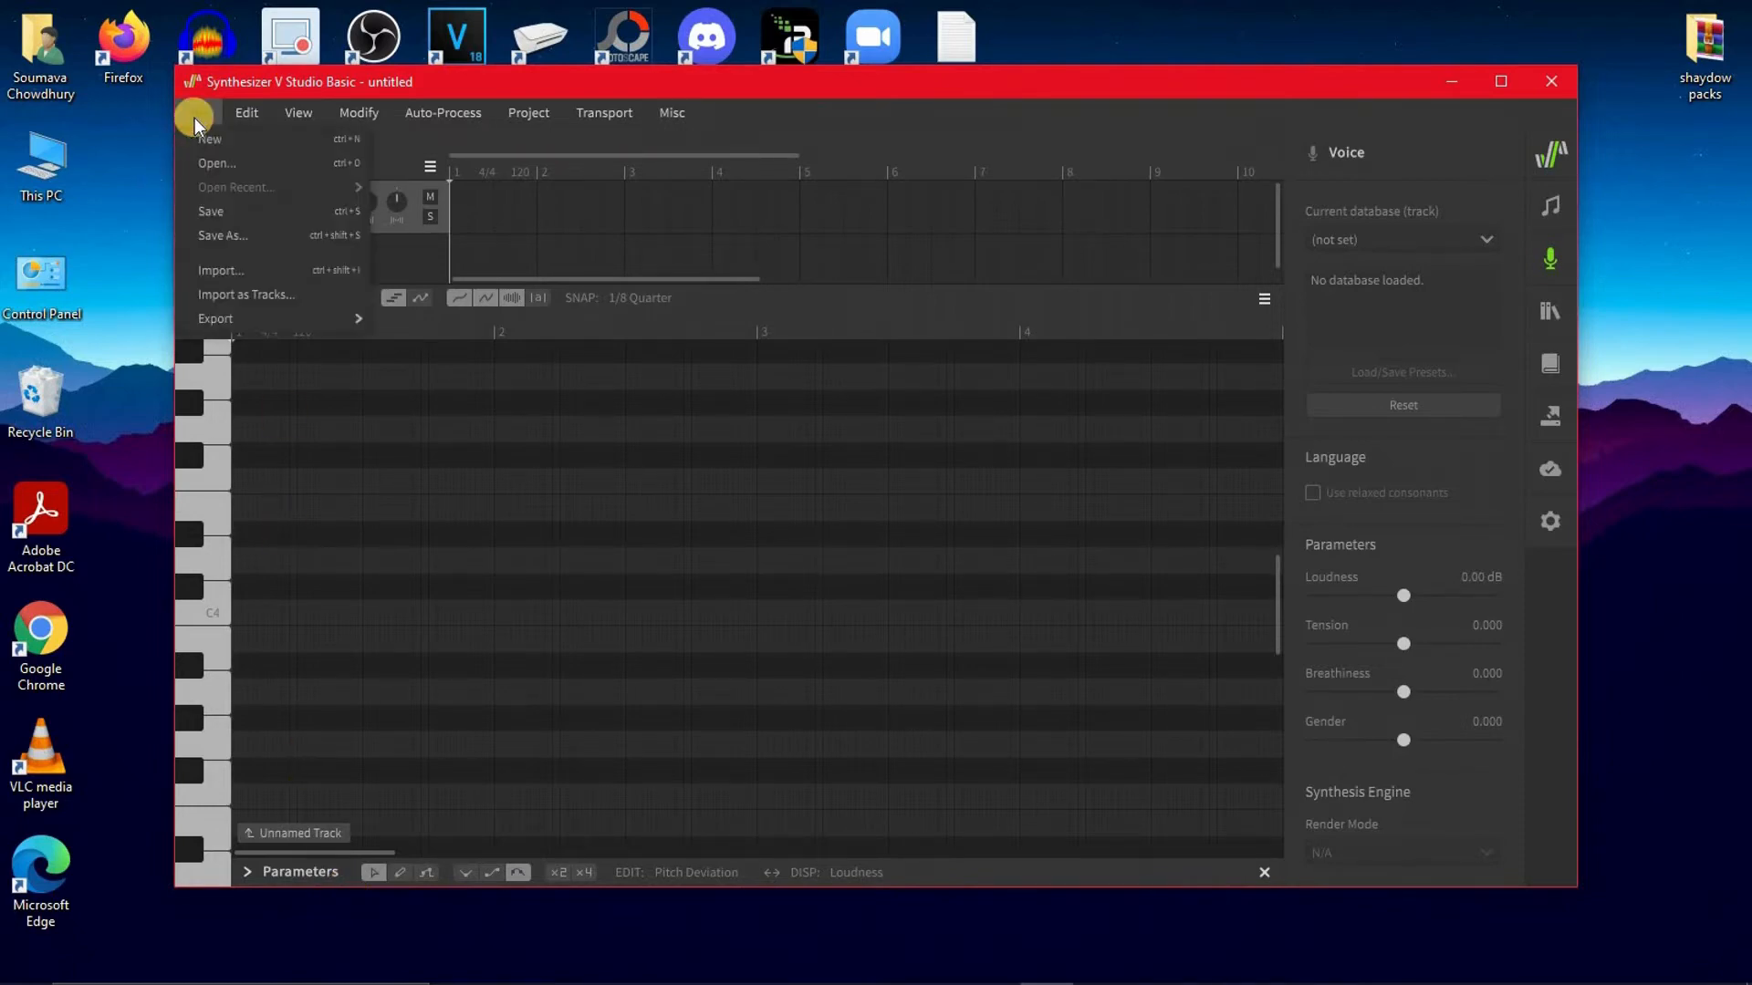
pyautogui.click(247, 270)
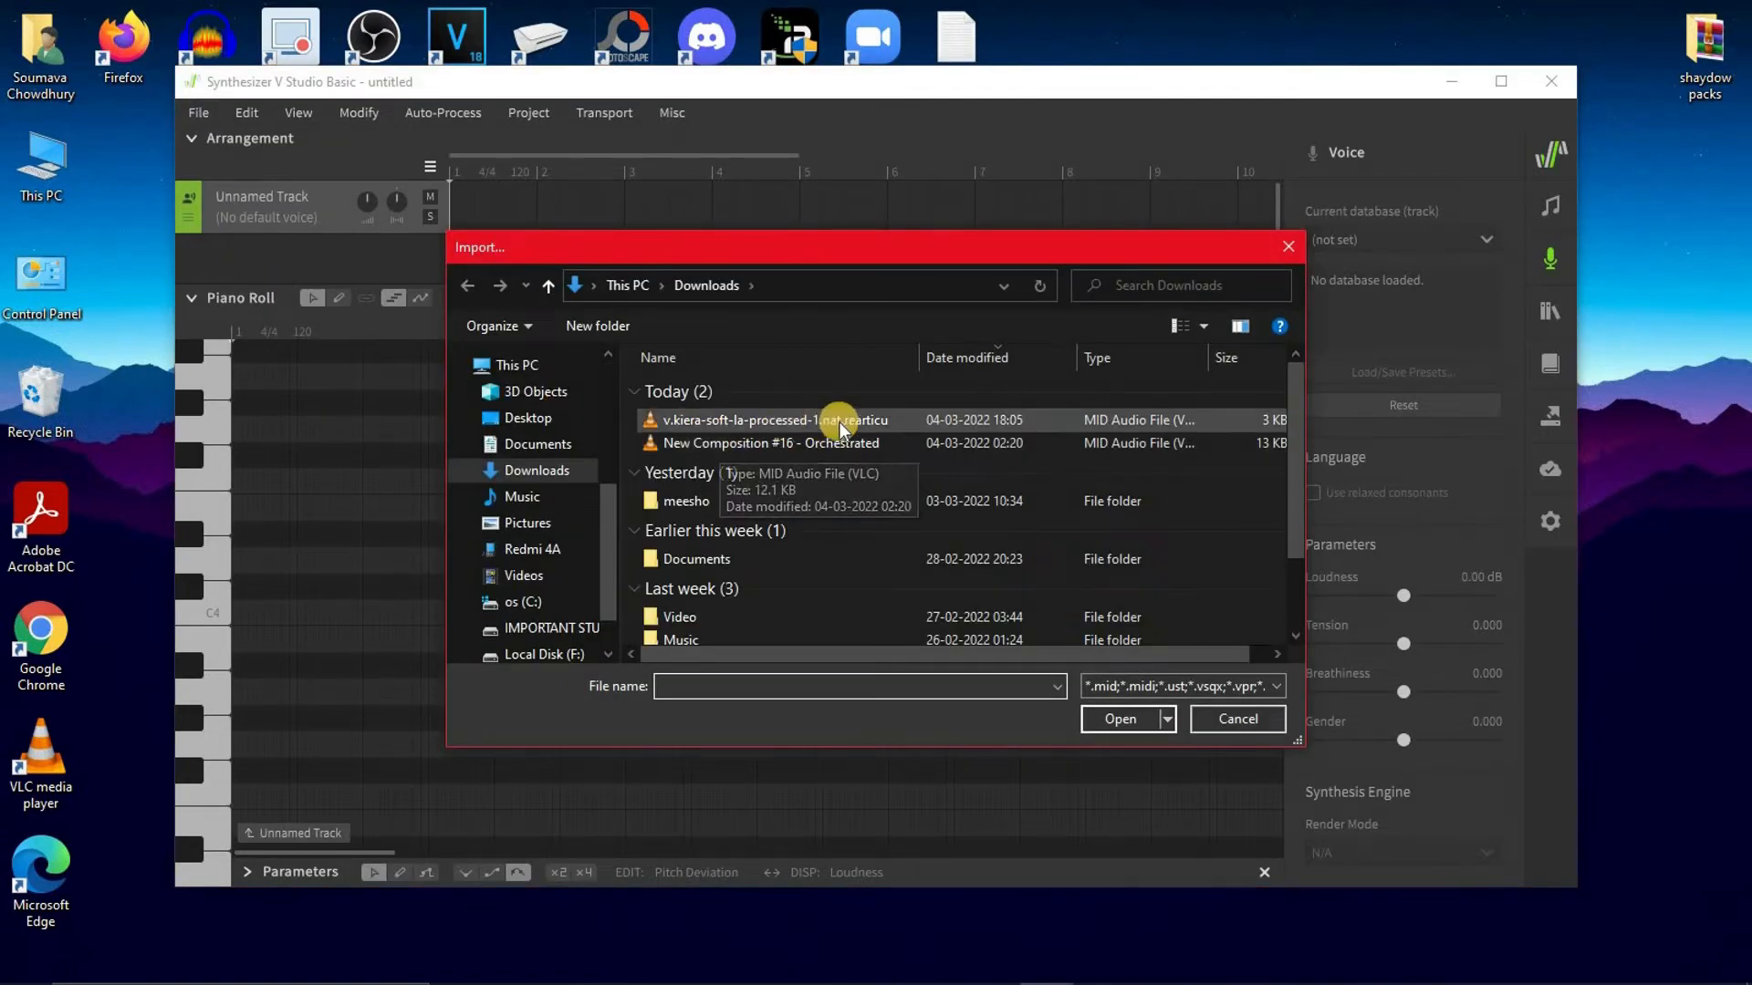
pyautogui.click(791, 419)
pyautogui.click(1125, 721)
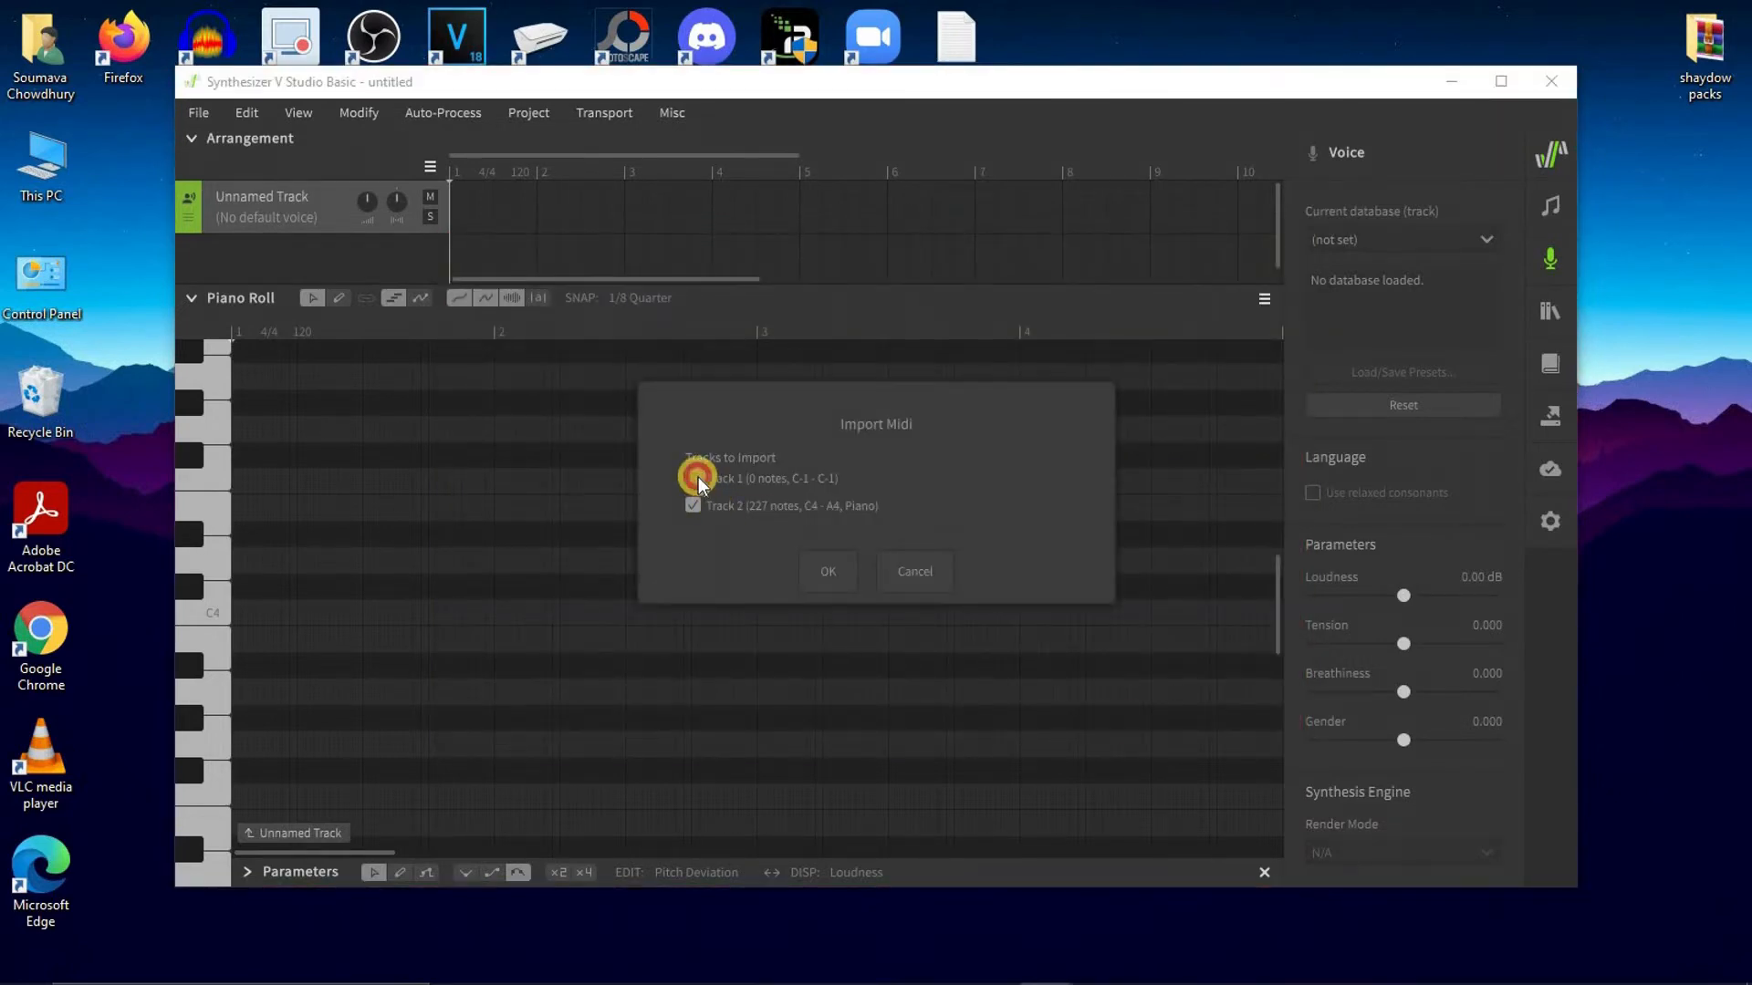
pyautogui.click(829, 572)
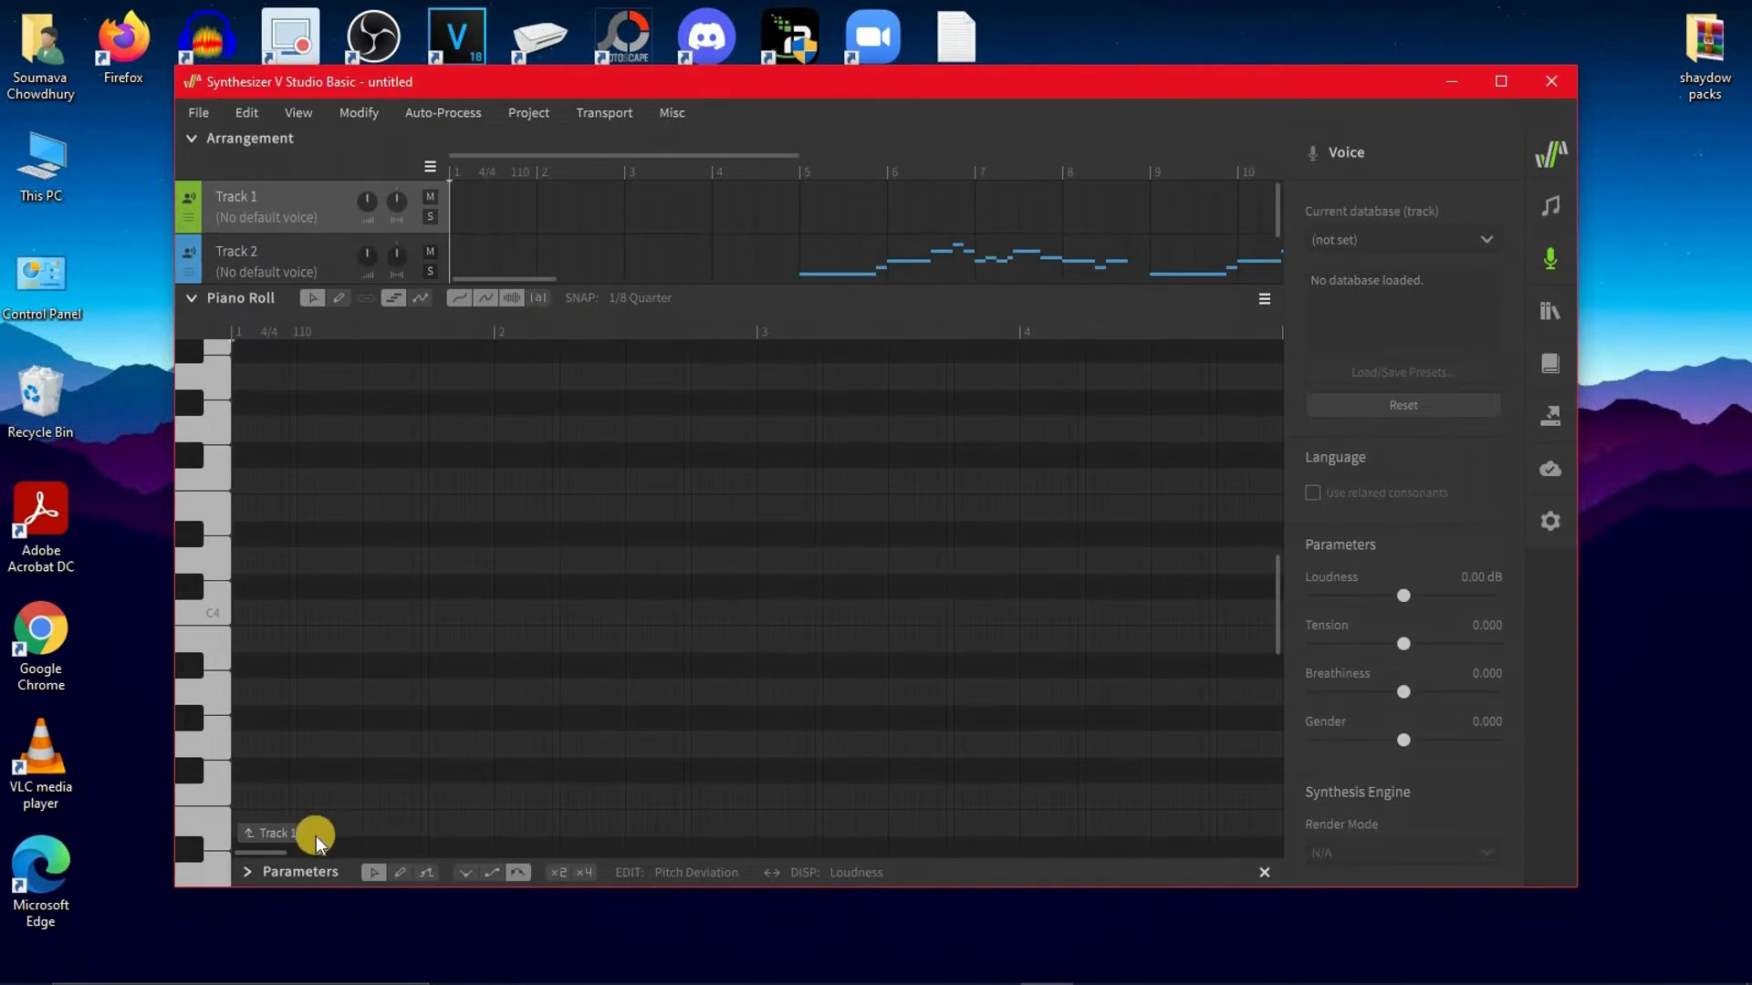
# Select Track 2 and set its voice database to Tsurumaki Maki AI (ENG Lite)
pyautogui.moveTo(279, 853); pyautogui.dragTo(309, 851)
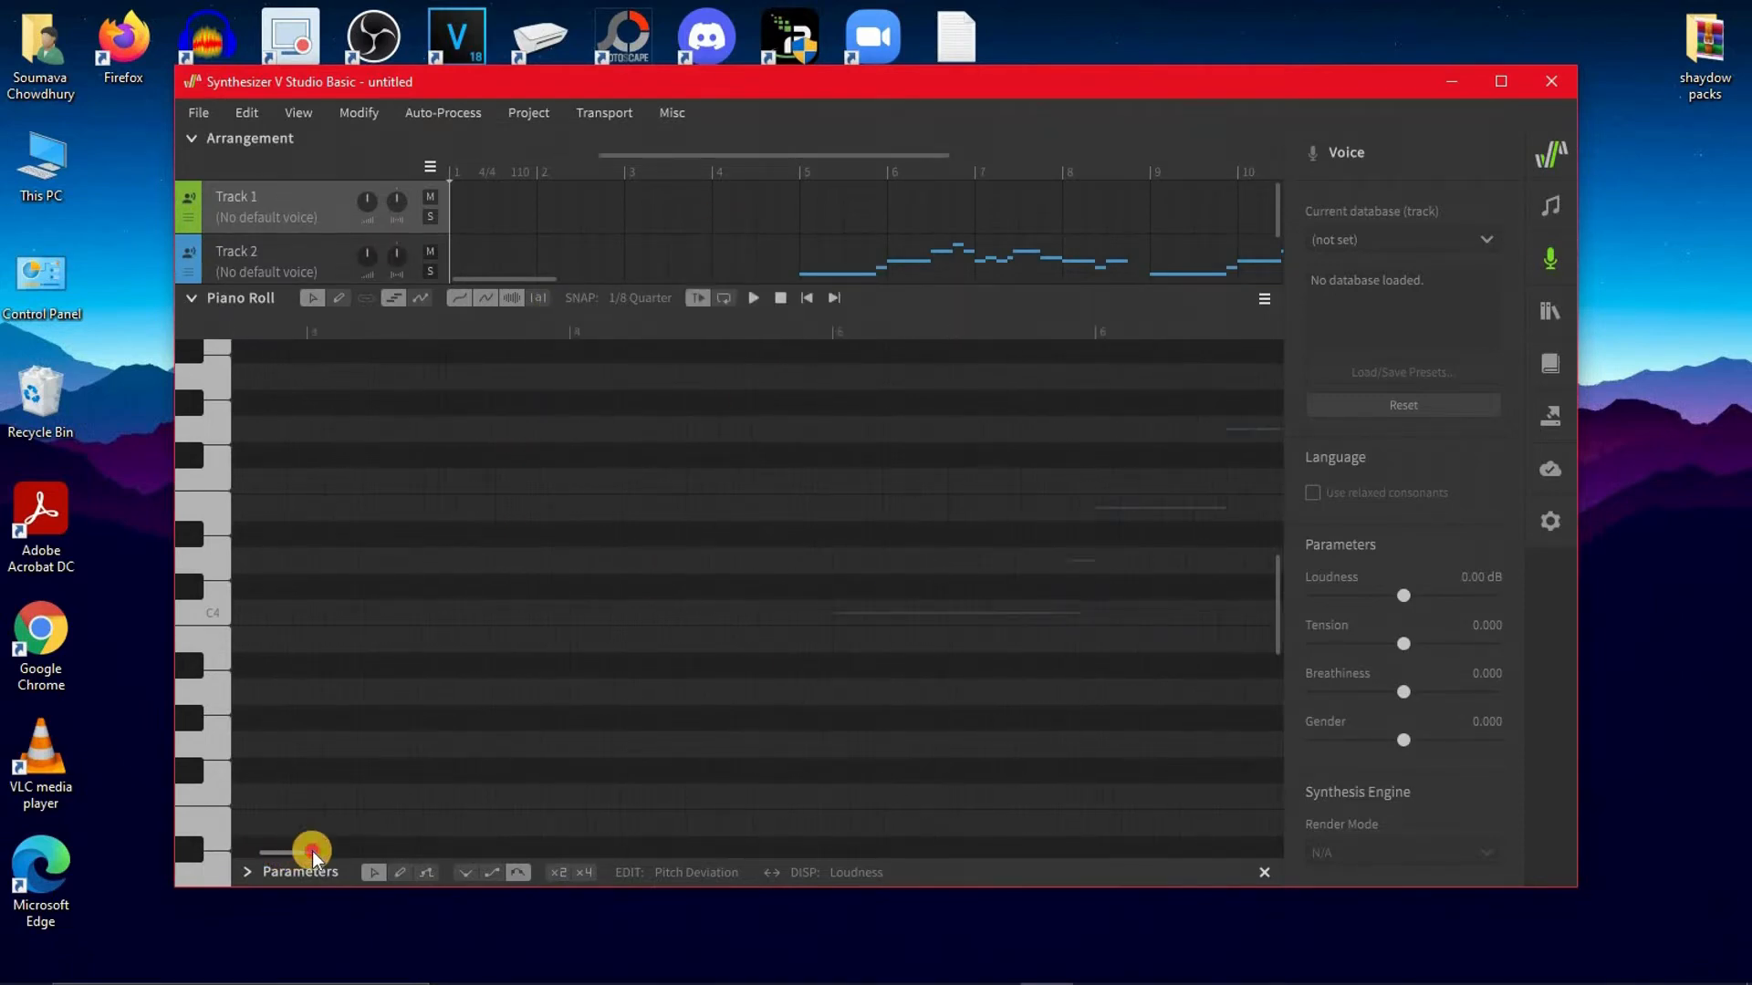
pyautogui.click(288, 249)
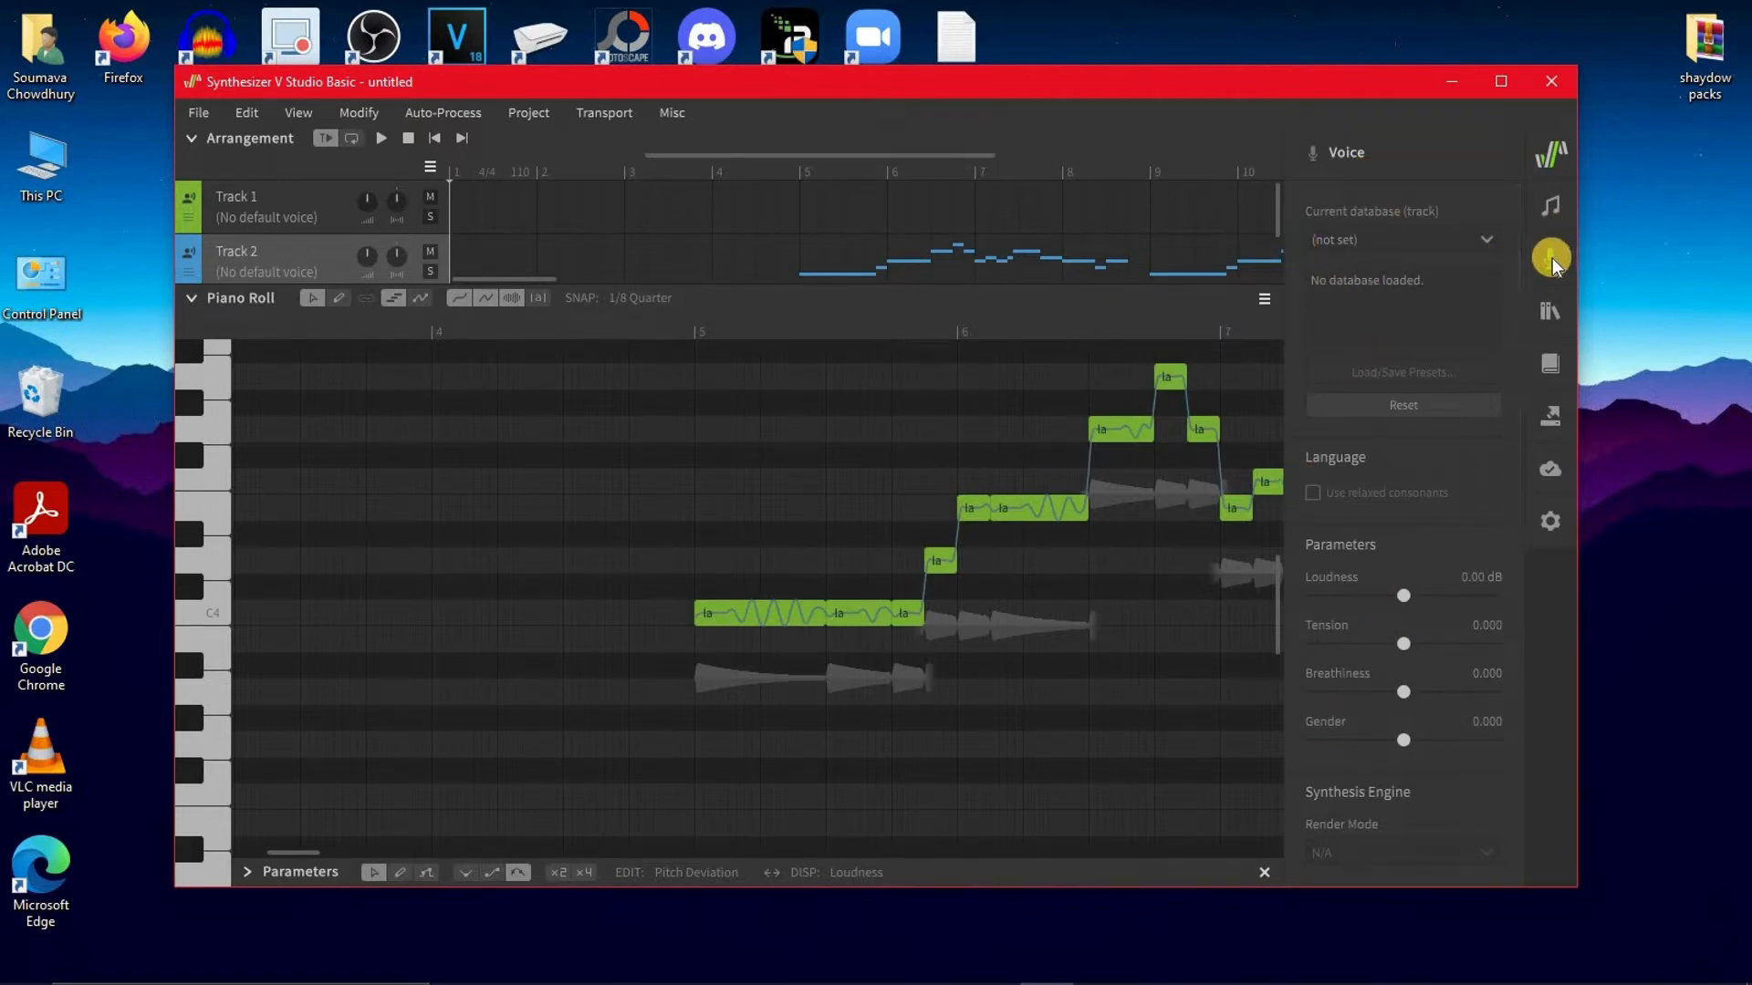
pyautogui.click(1487, 239)
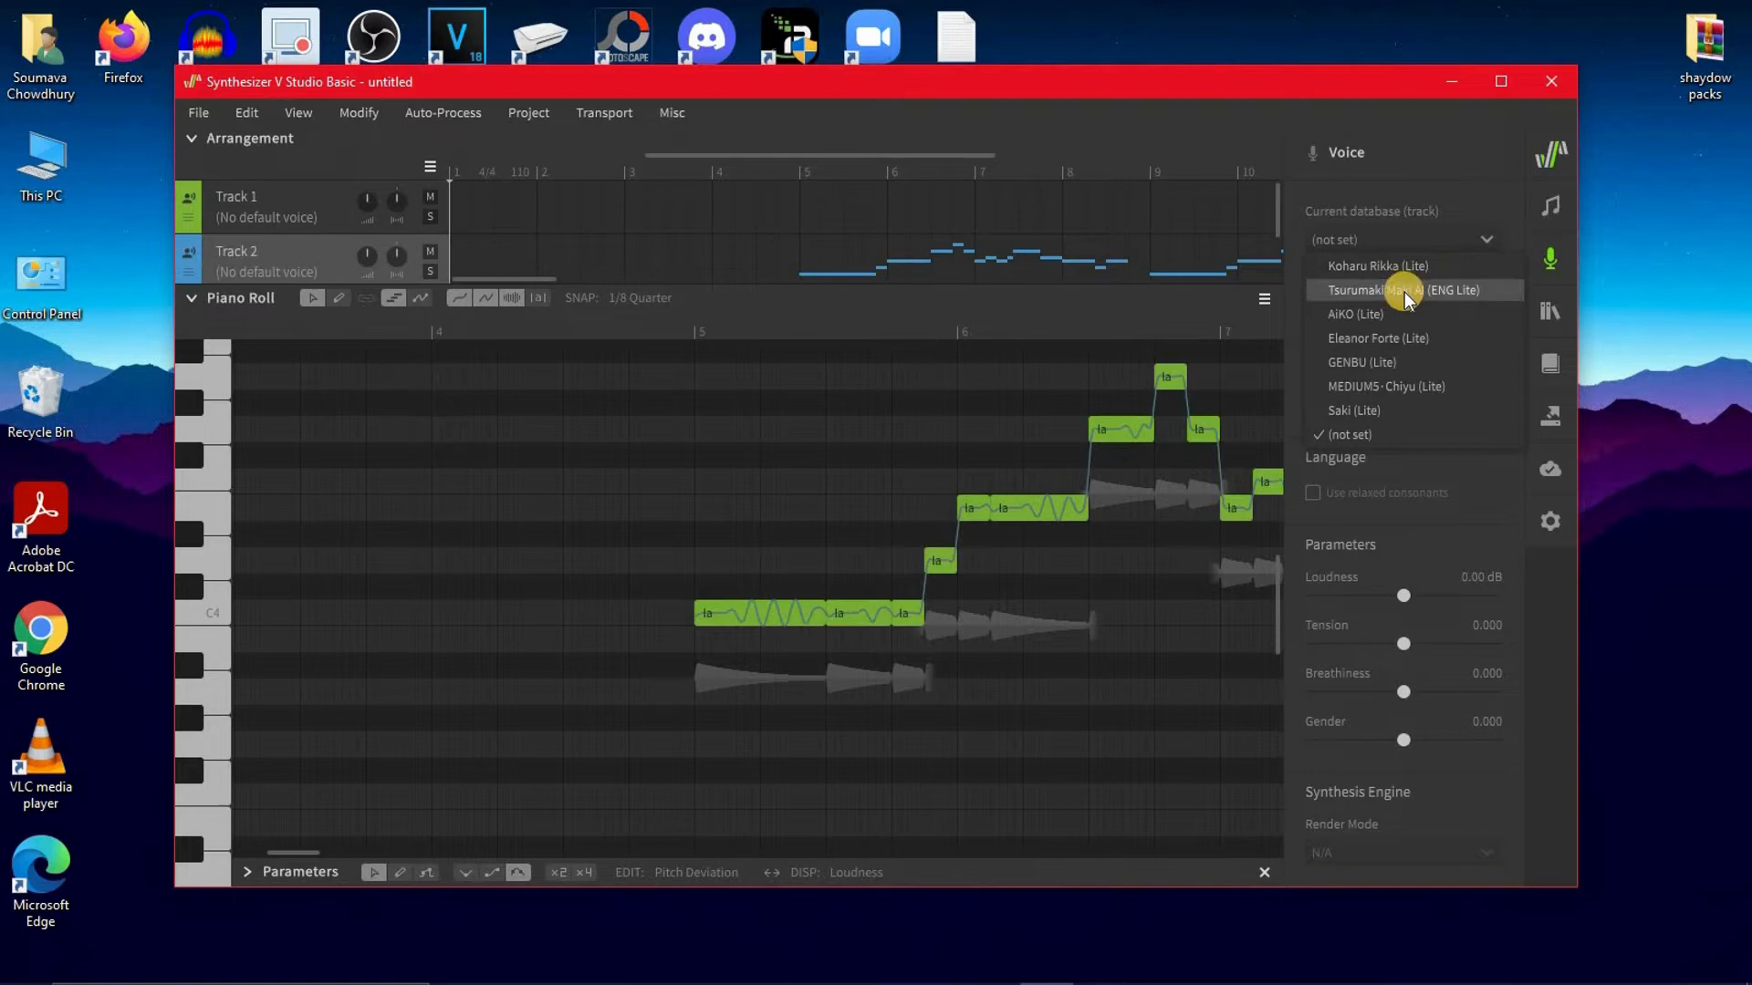
pyautogui.click(1464, 286)
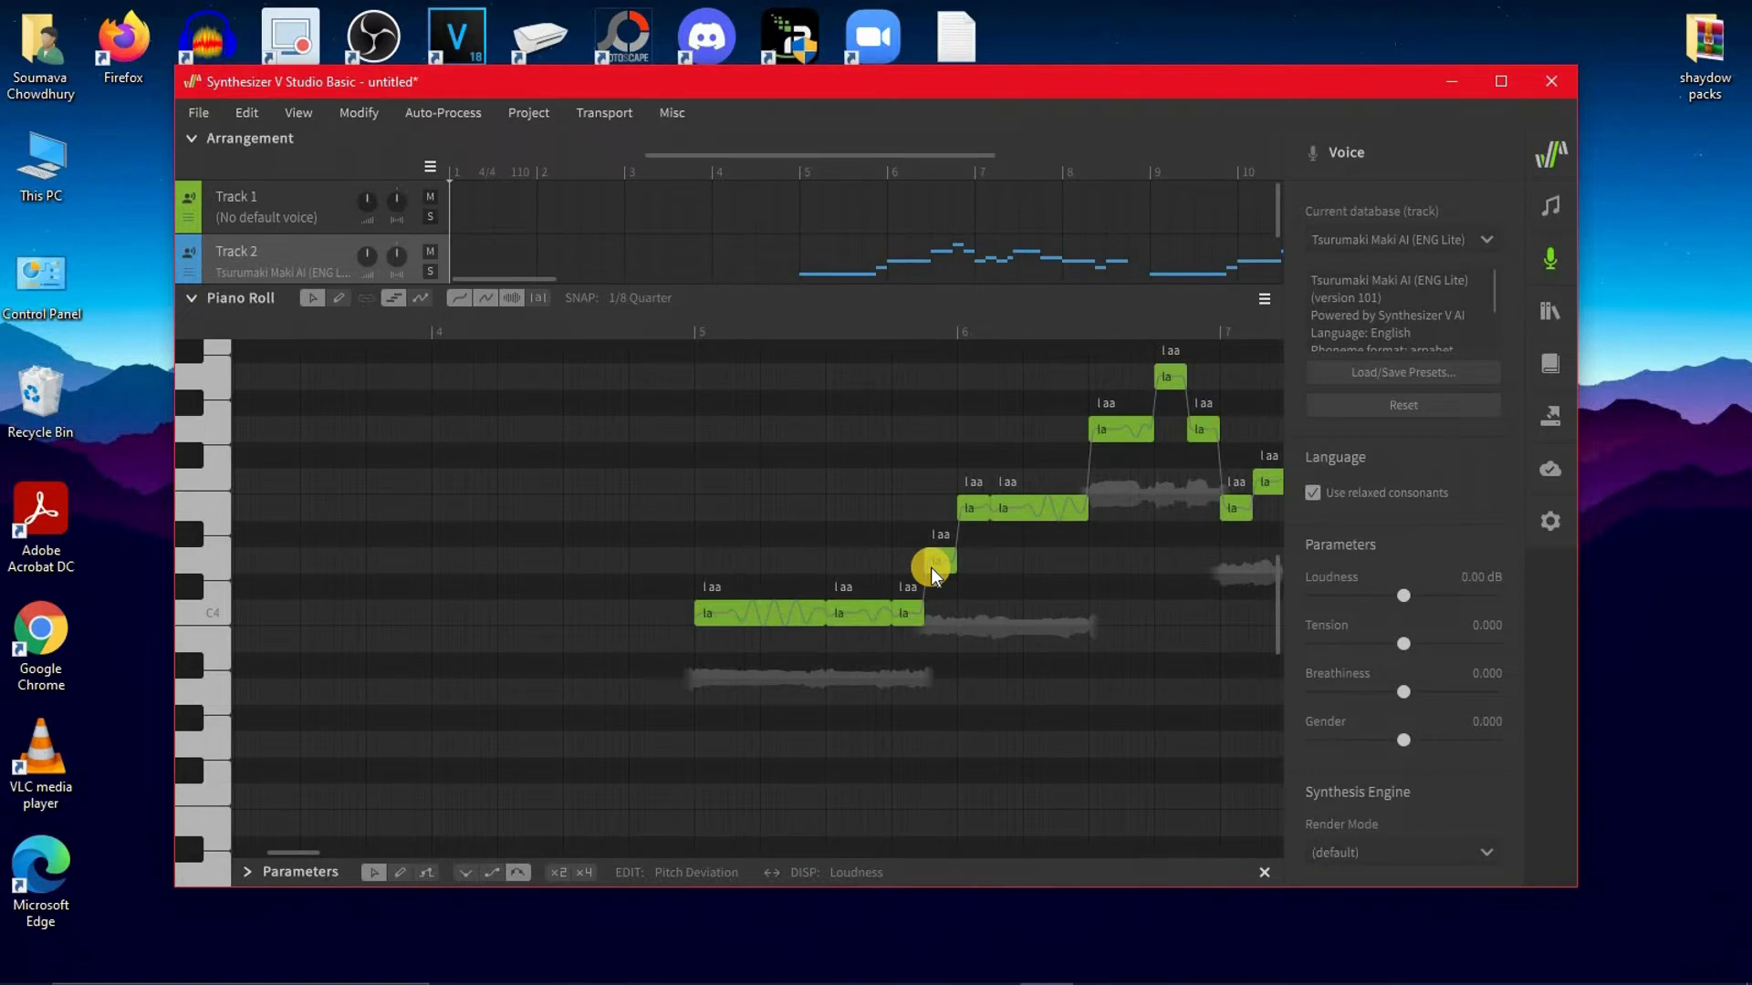
# Open the New Text Document lyrics file from the desktop, read its opening lines and minimize it
pyautogui.click(965, 41)
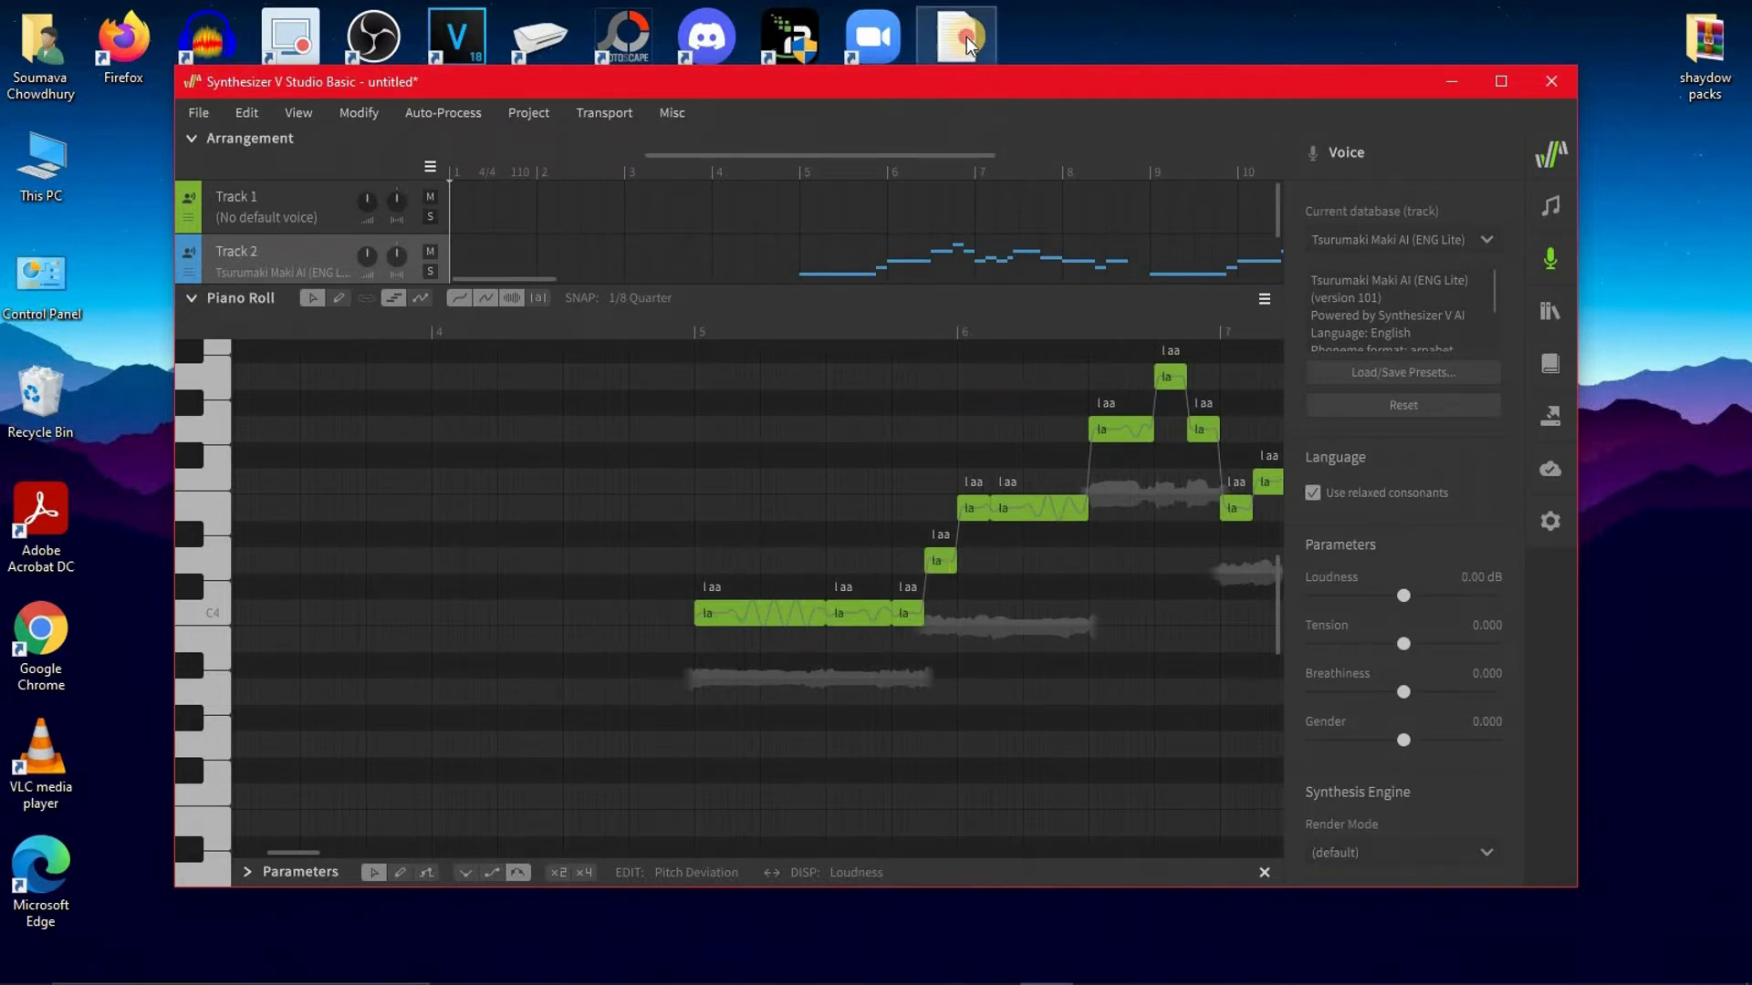
pyautogui.doubleClick(966, 41)
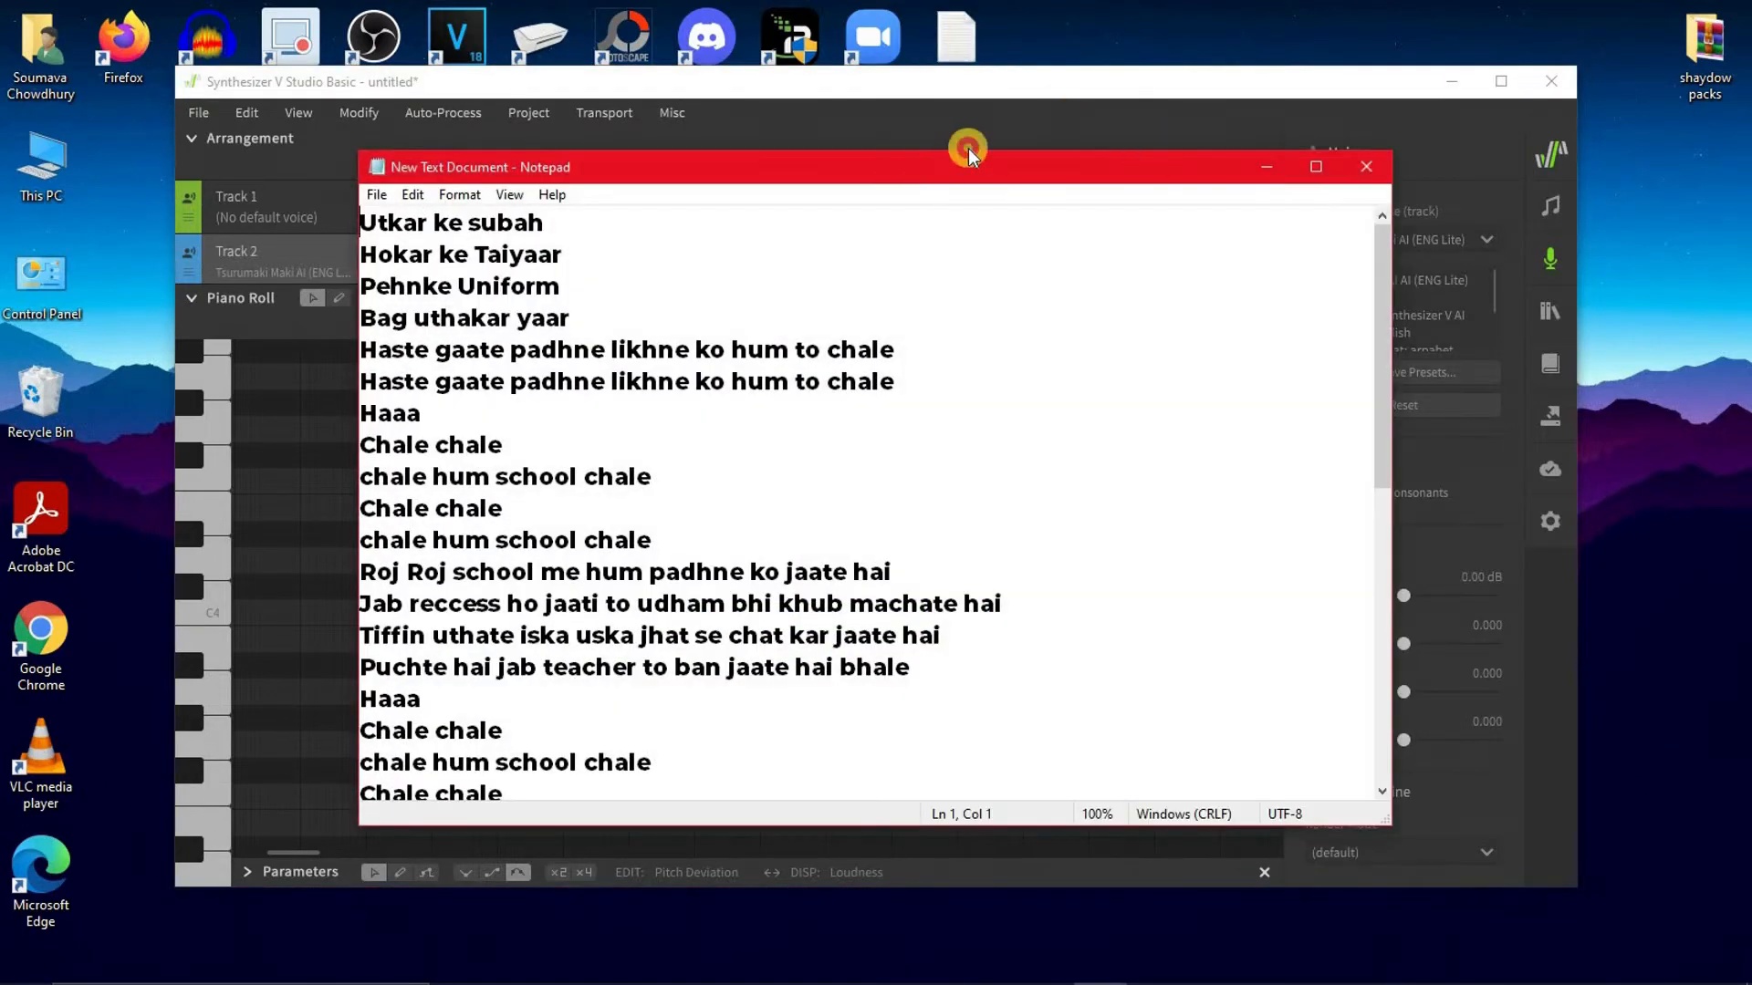
pyautogui.moveTo(969, 157); pyautogui.dragTo(1146, 136)
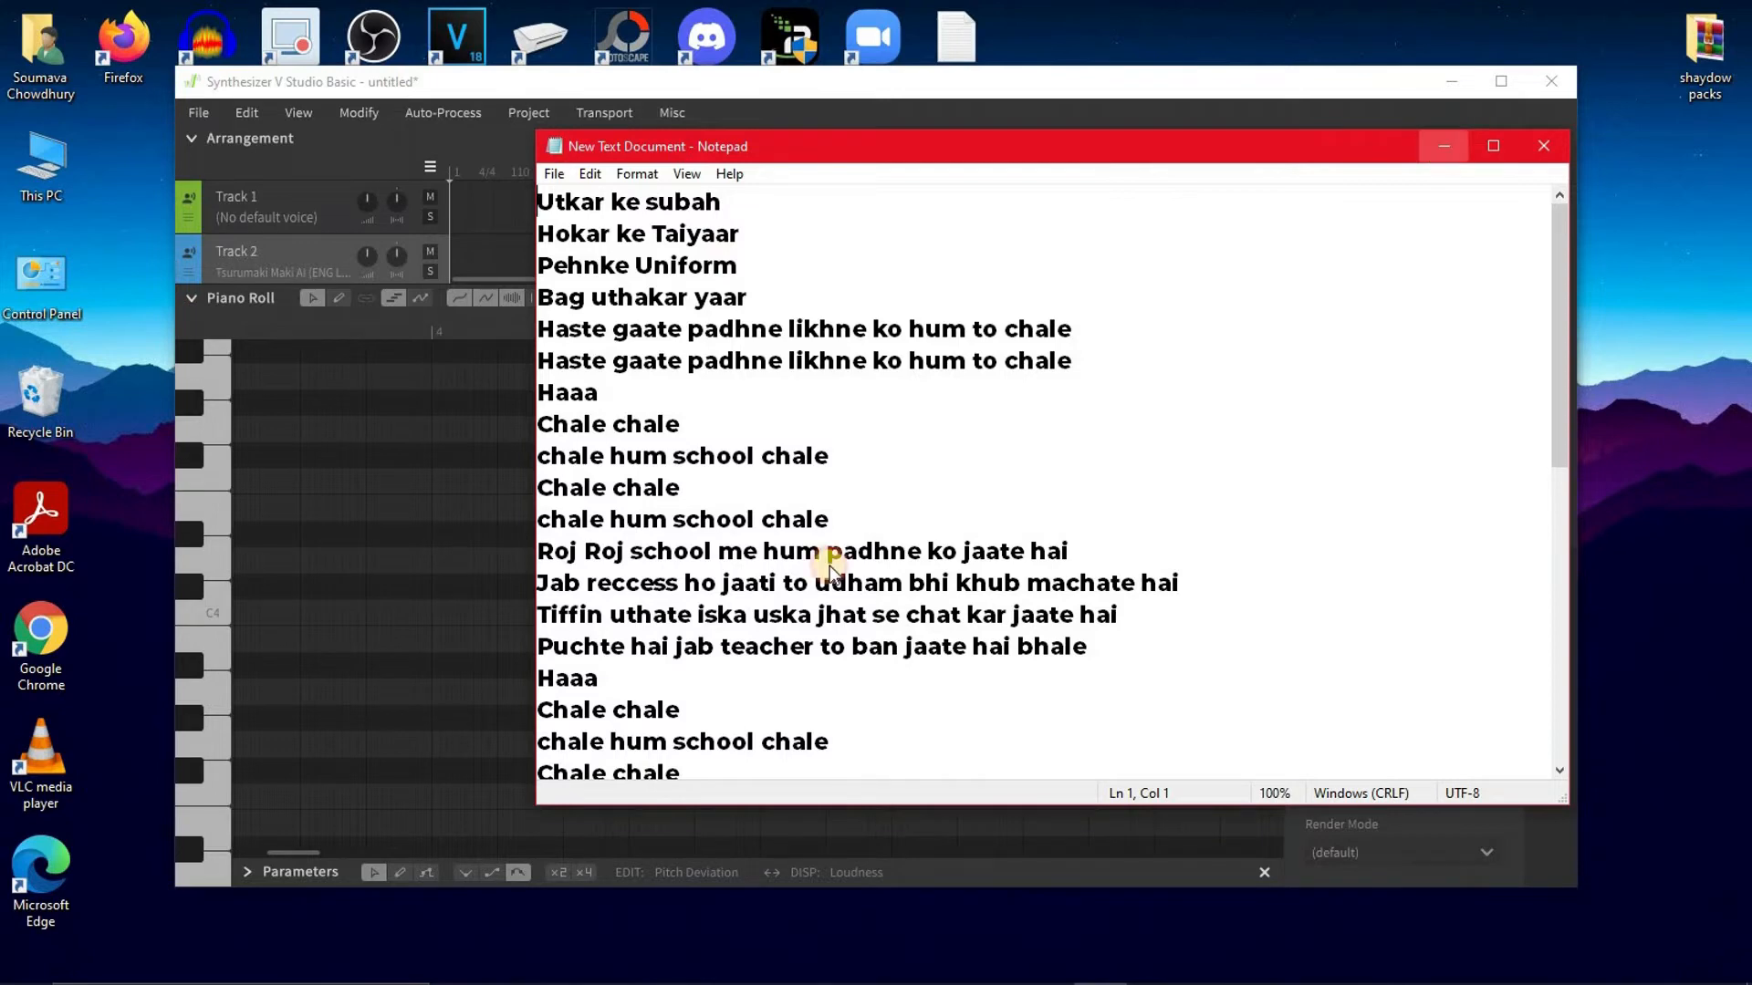
pyautogui.click(1443, 146)
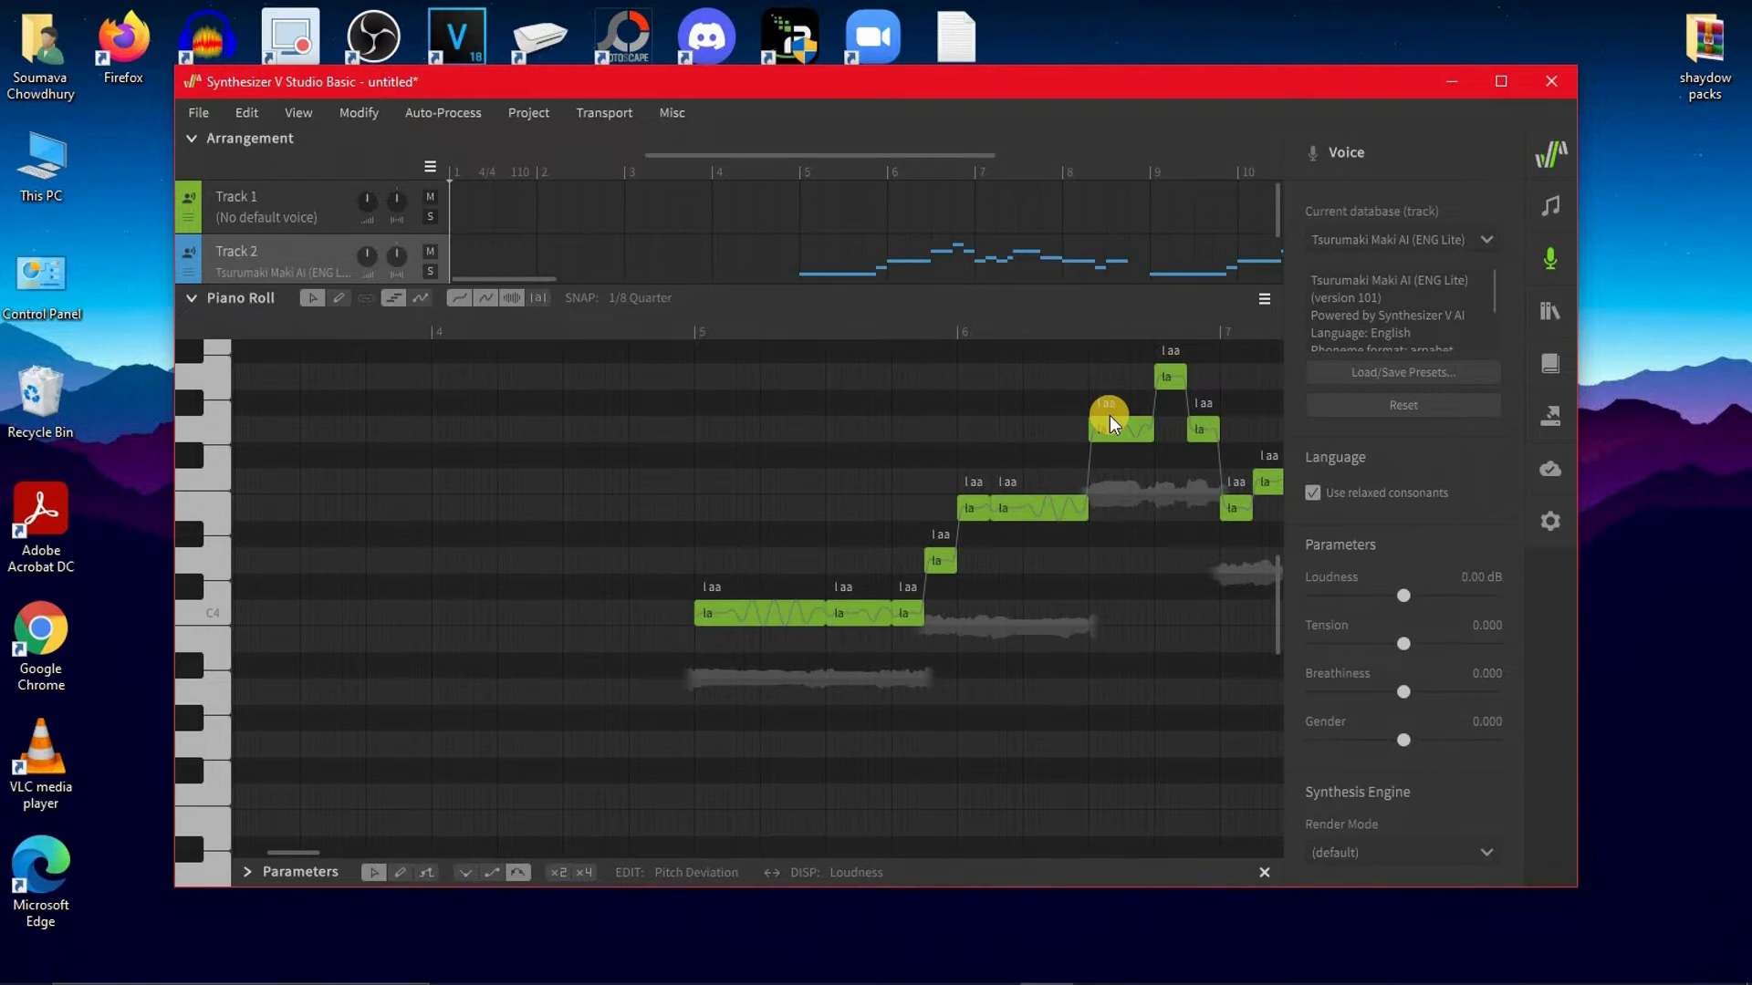
# Replace the lyrics of Track 2's first three notes with the line "Utkar ke subah", starting with "utkar" and "ke"
pyautogui.doubleClick(720, 608)
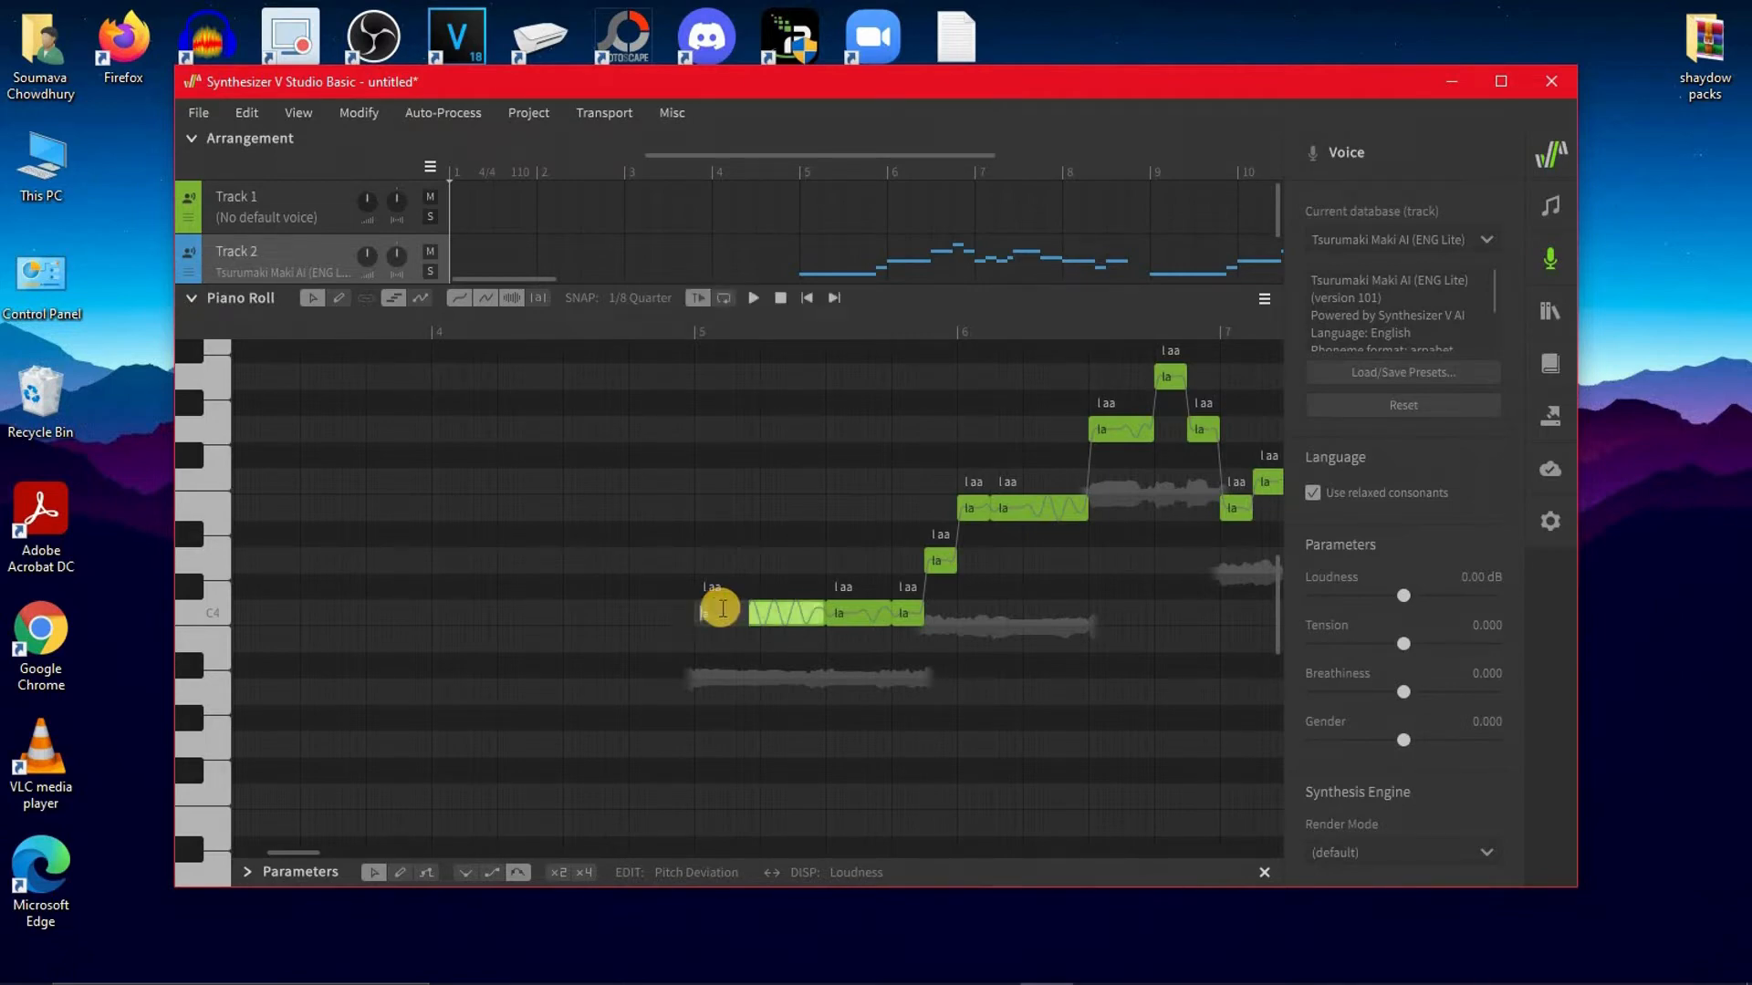
pyautogui.write('utkar')
pyautogui.press('Tab')
pyautogui.write('ke')
pyautogui.press('Tab')
pyautogui.write('sun')
pyautogui.press('Tab')
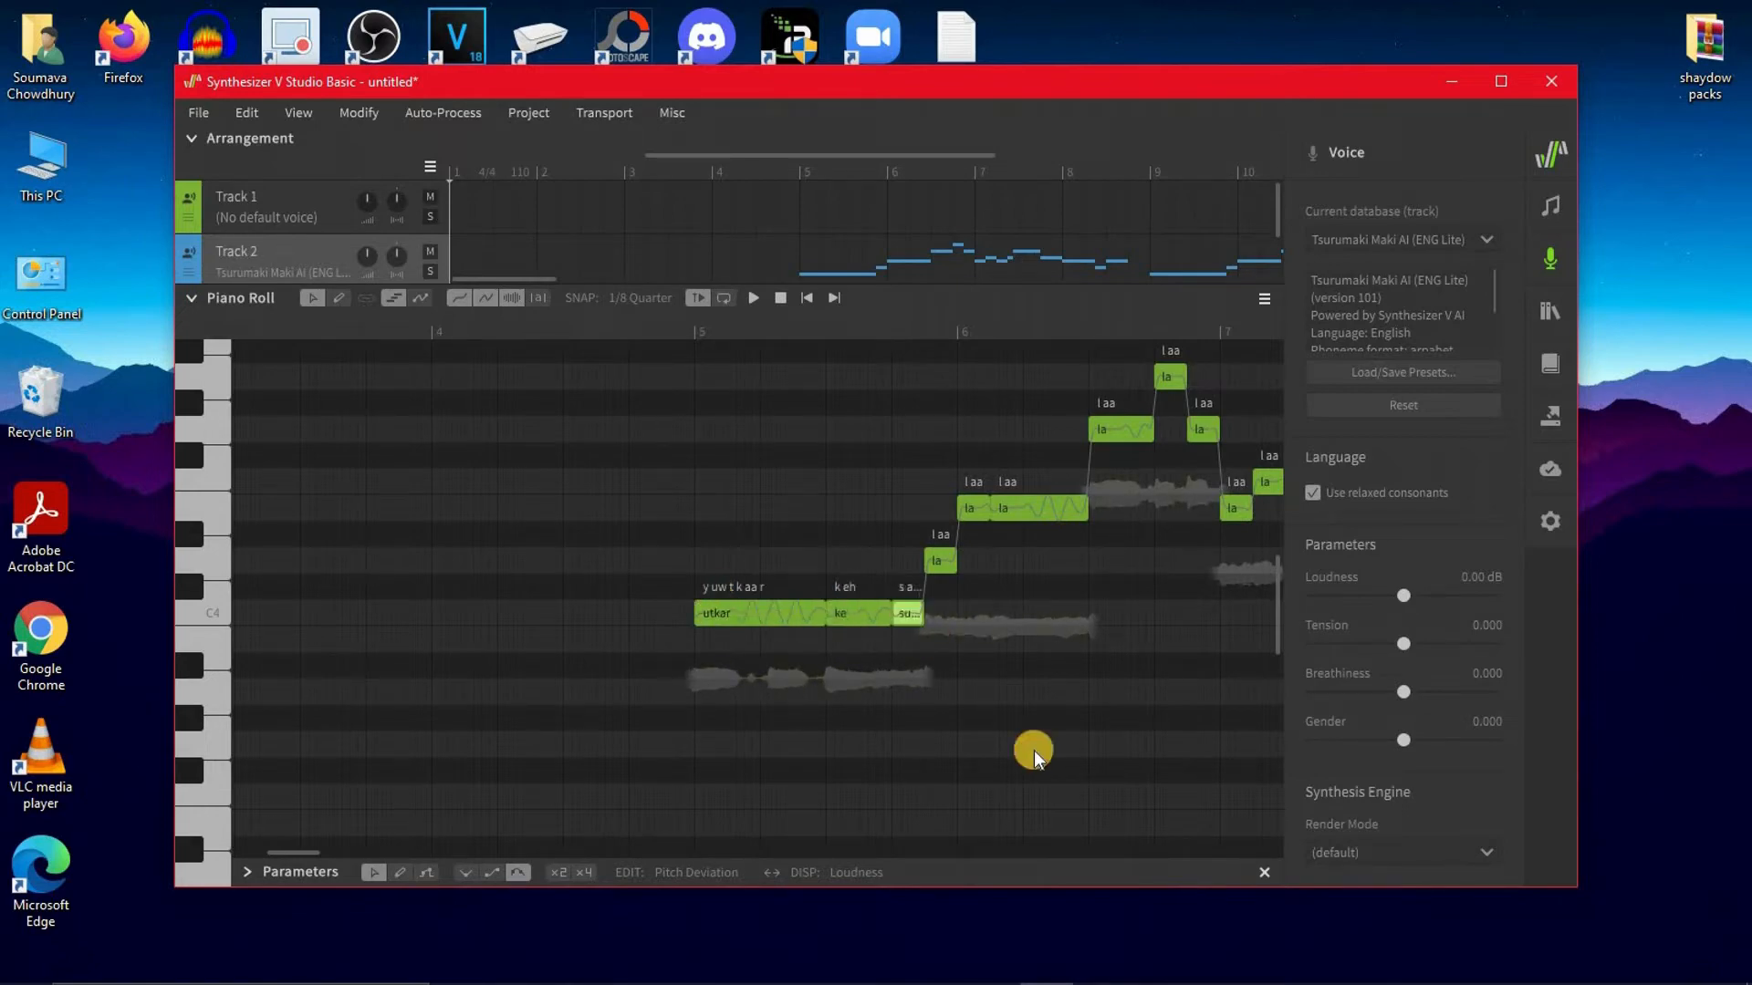
# Enter the second lyric line, "Hokar ke Taiyaar", on the next three notes, ending with "taiyaar" on the long note
pyautogui.write('hoka')
pyautogui.press('Tab')
pyautogui.write('ke')
pyautogui.press('Tab')
pyautogui.write('taiyaar')
pyautogui.press('Return')
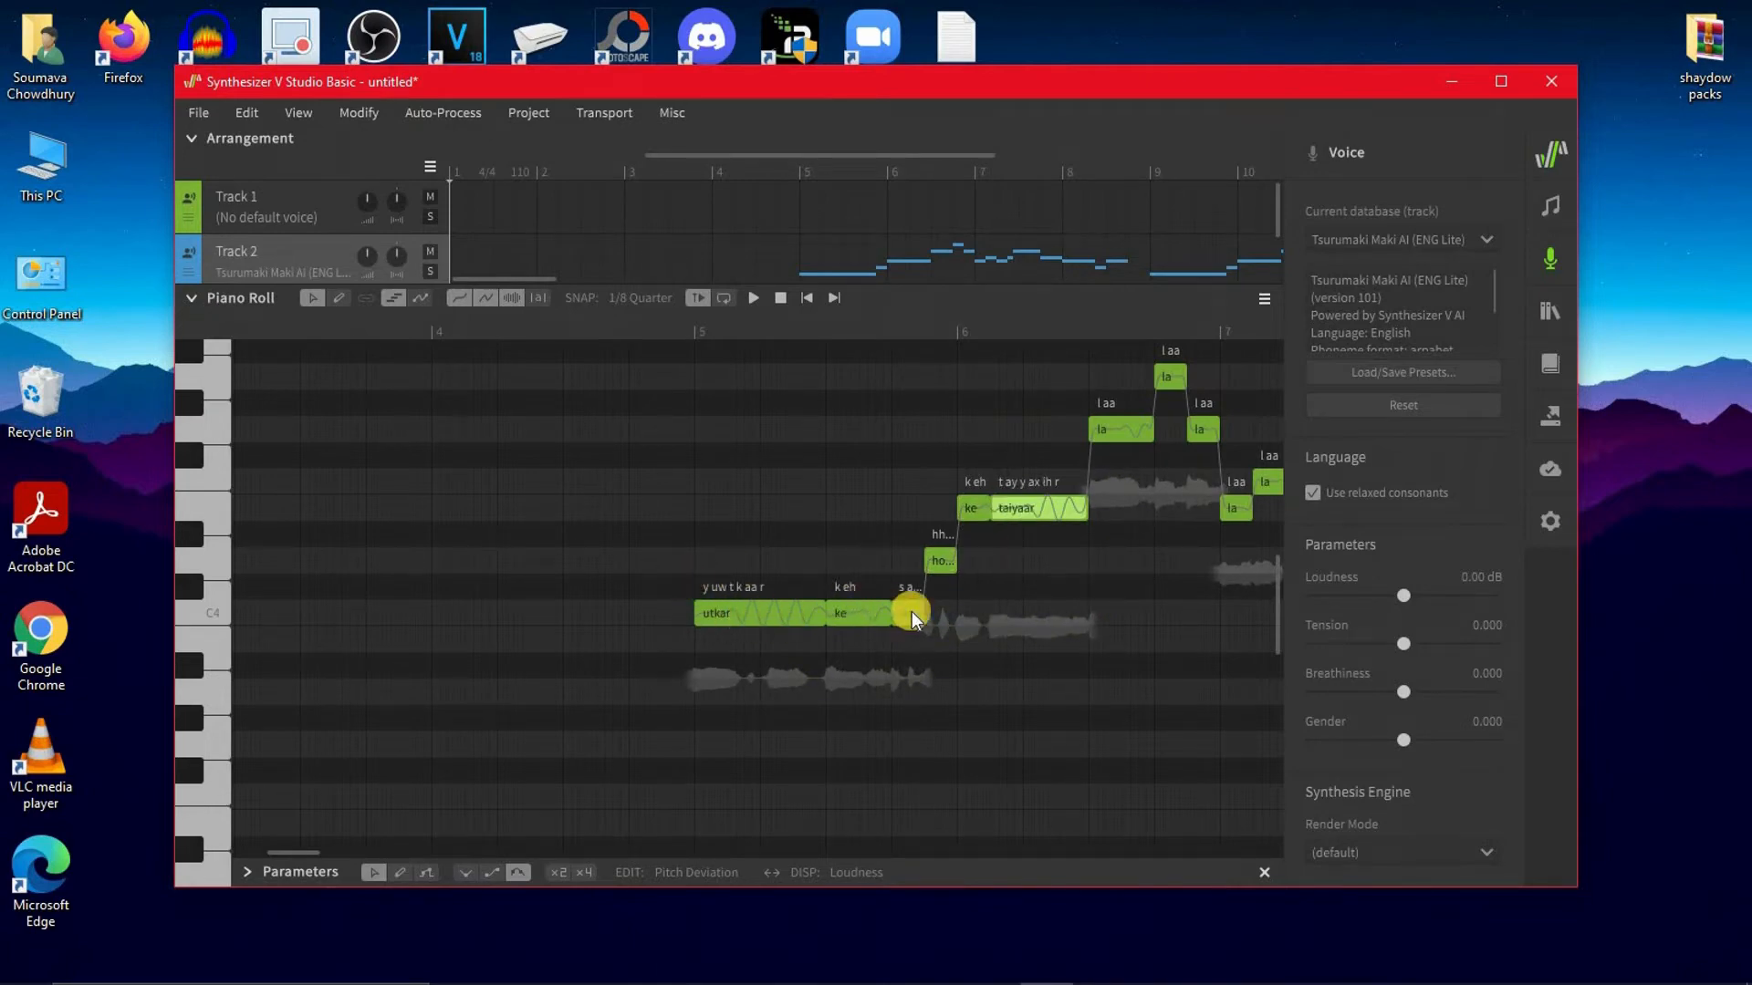
# Play the vocals from just before measure 5 through the two entered lines, and recheck the lyrics document
pyautogui.click(618, 322)
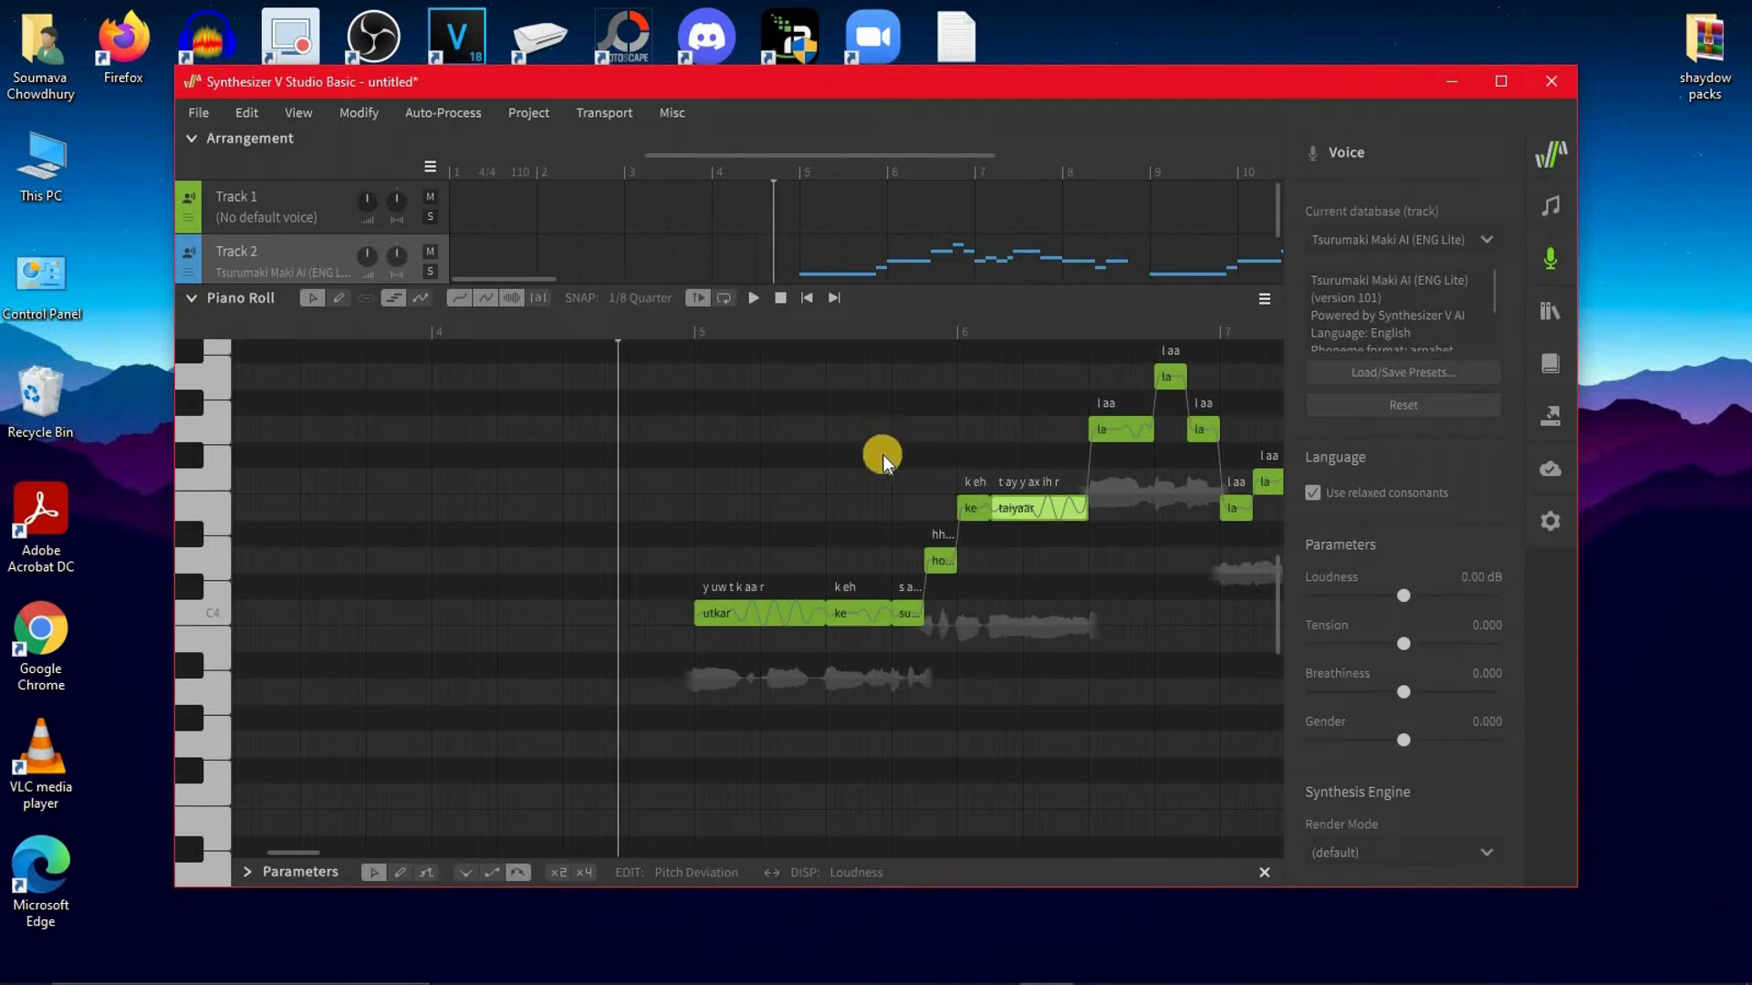
pyautogui.press('space')
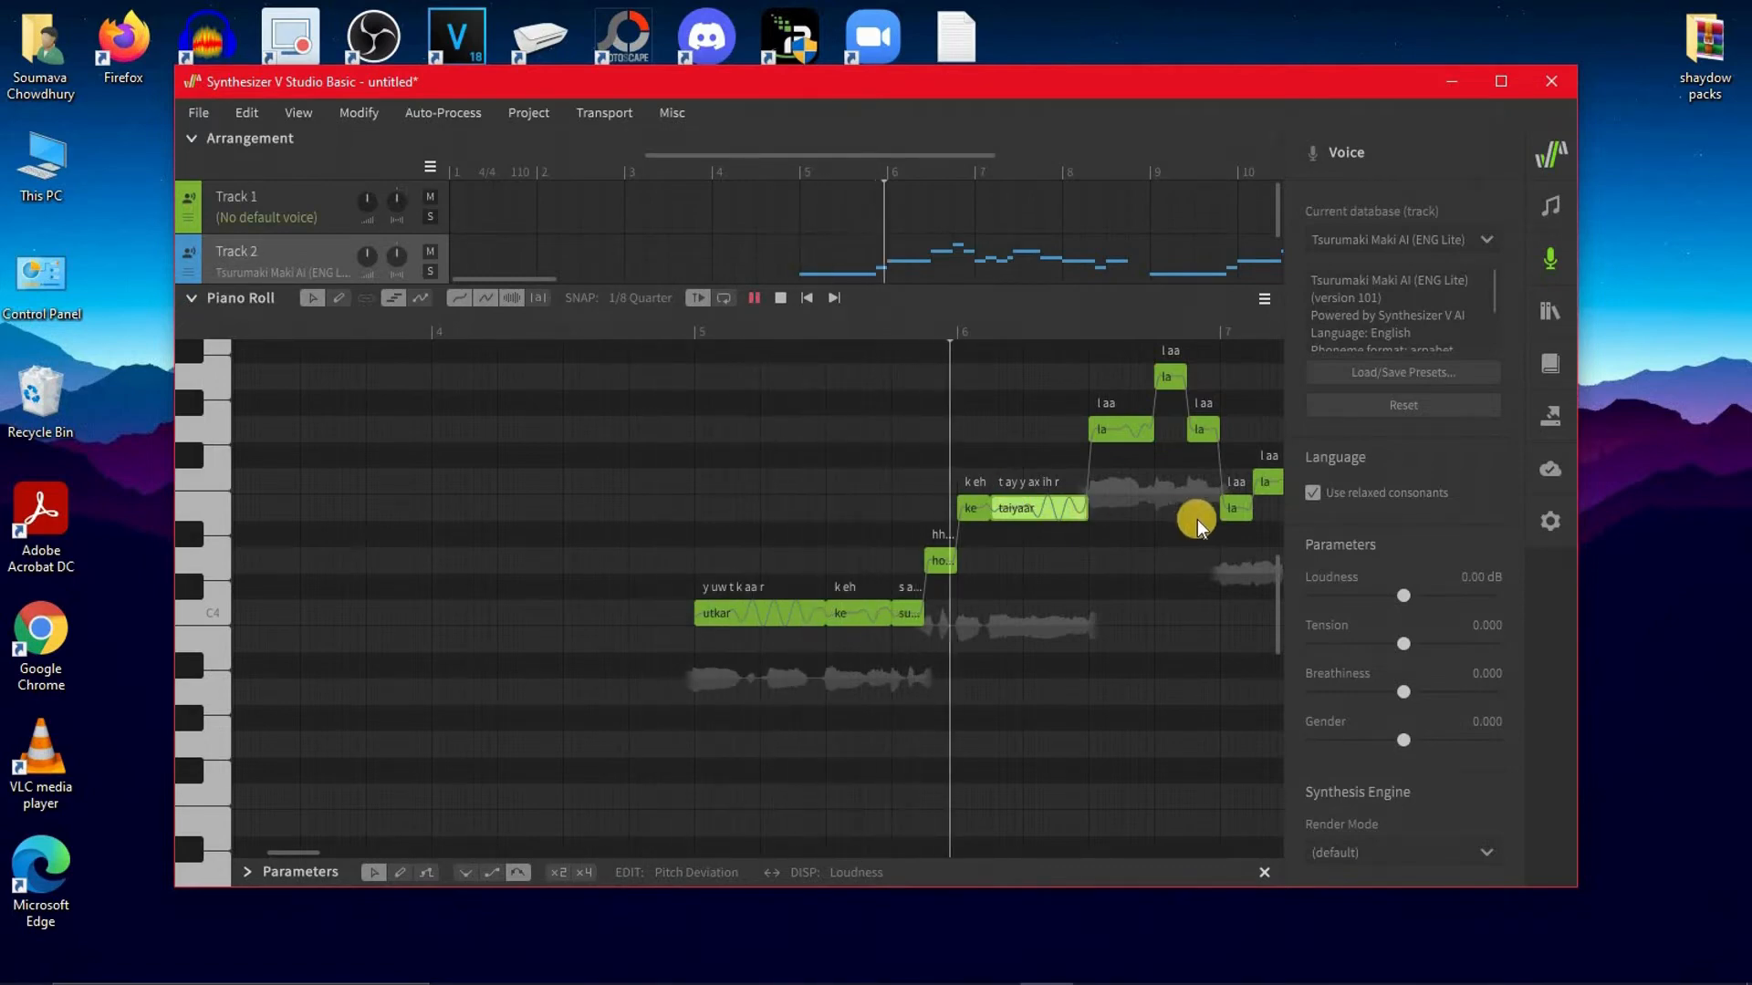
pyautogui.press('space')
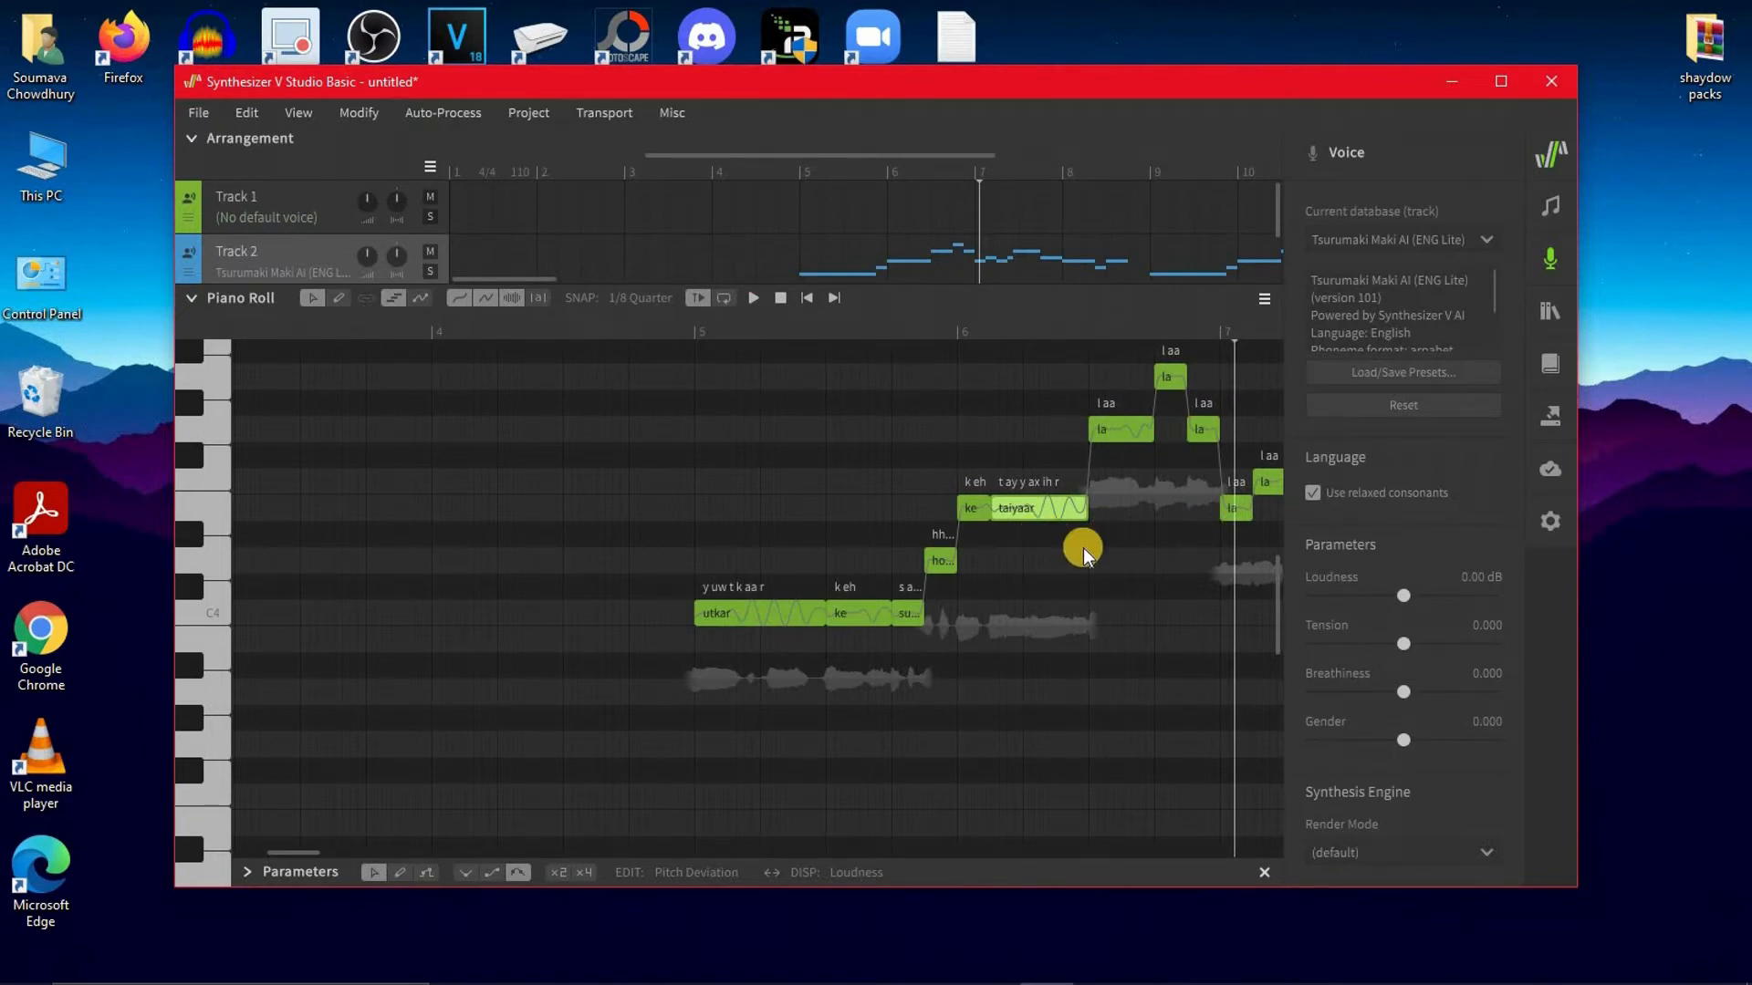
pyautogui.click(1100, 964)
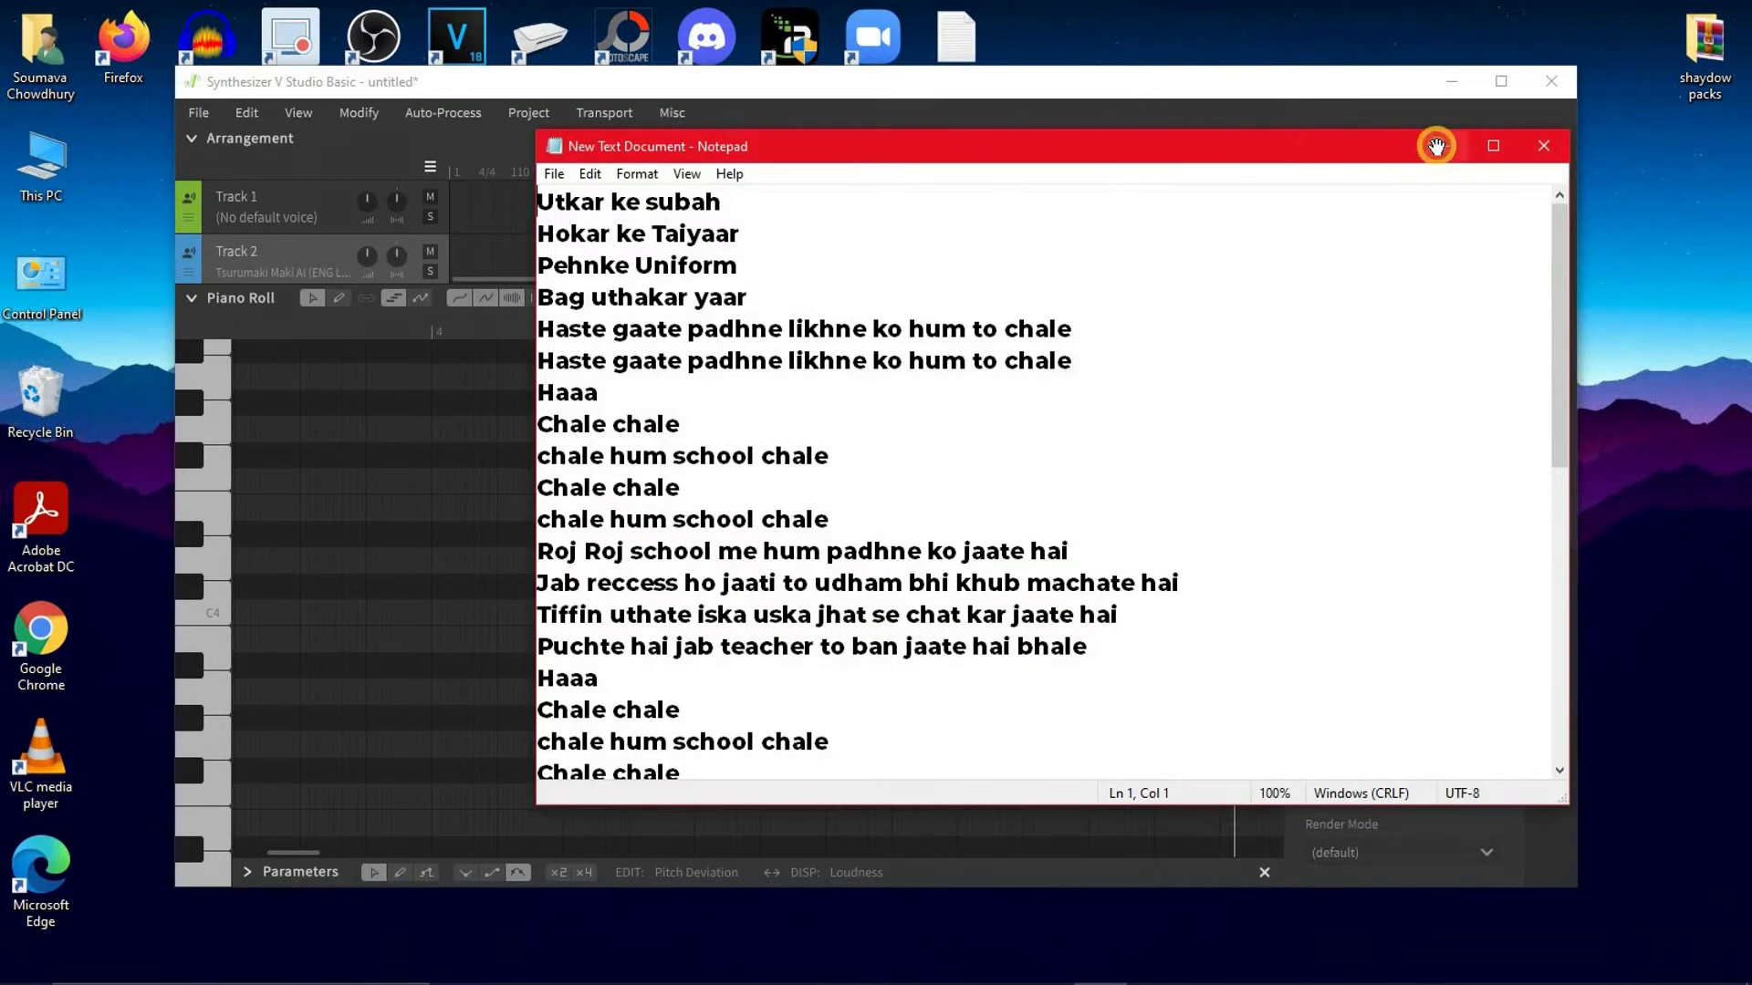
pyautogui.click(1439, 146)
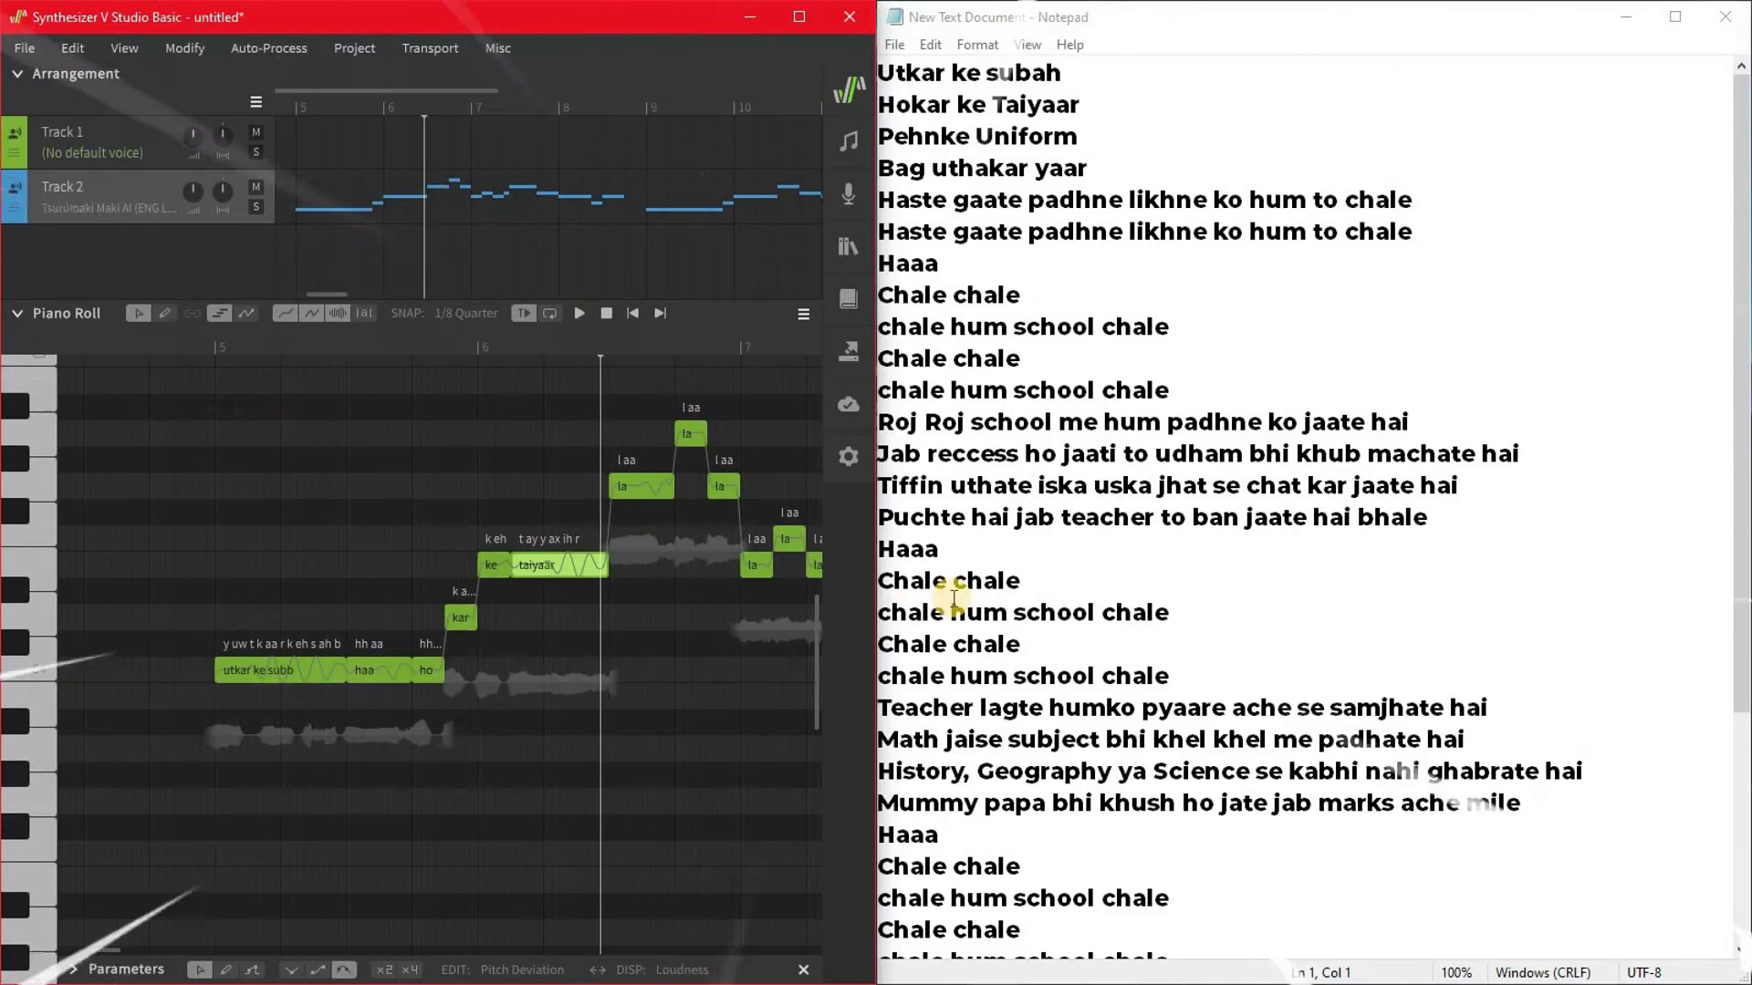
# Open the lyric of the "taiyaar" note for editing and open the voice settings
pyautogui.doubleClick(564, 569)
pyautogui.click(848, 194)
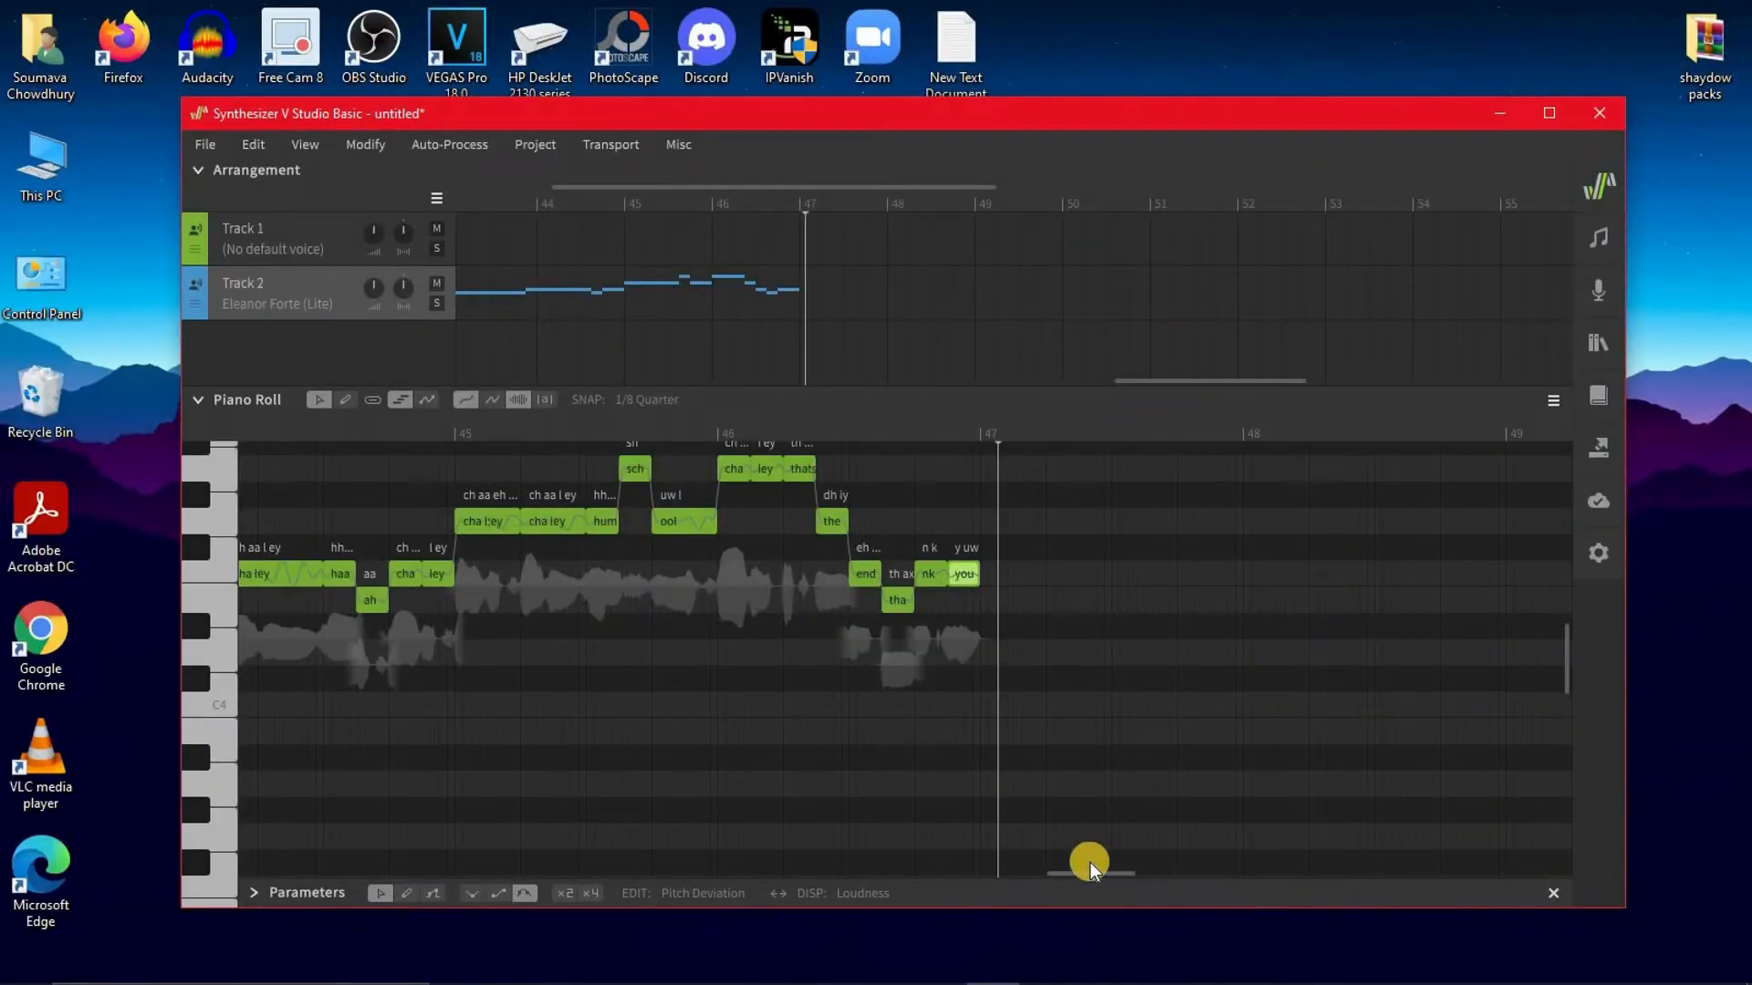
# Review the finished vocal notes and set the render destination folder to Desktop
pyautogui.moveTo(1082, 870)
pyautogui.mouseDown()
pyautogui.moveTo(917, 819)
pyautogui.moveTo(578, 814)
pyautogui.mouseUp()
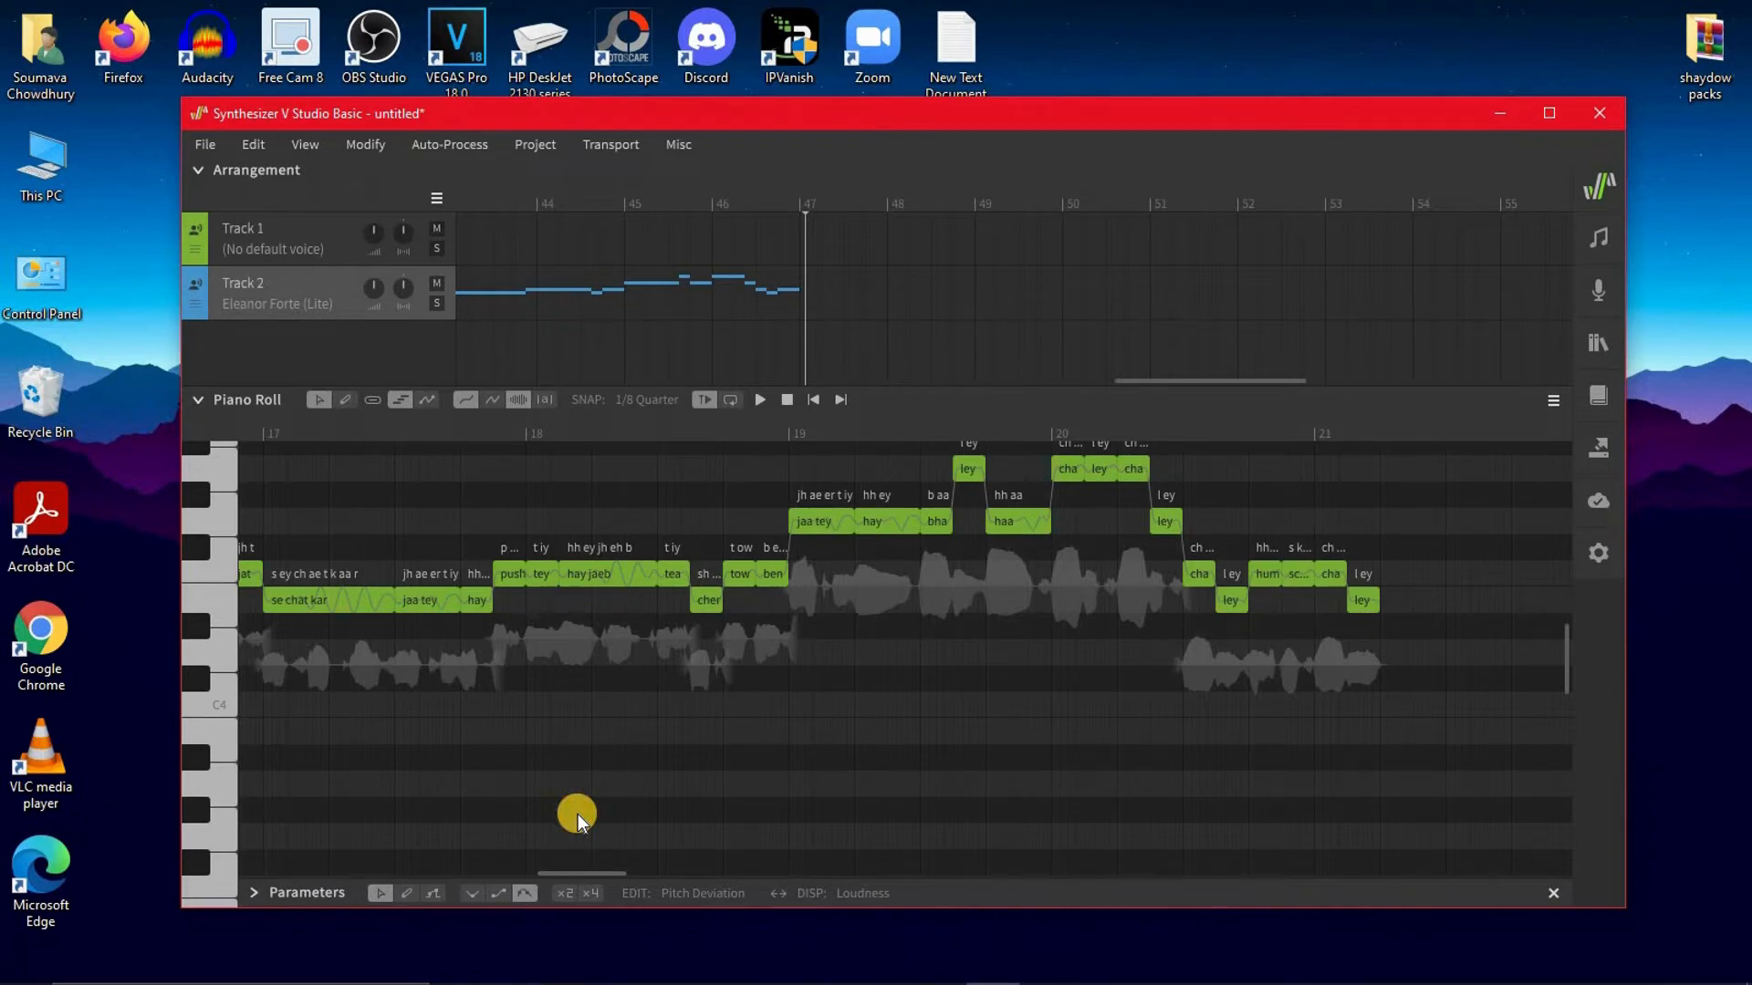
pyautogui.click(1599, 446)
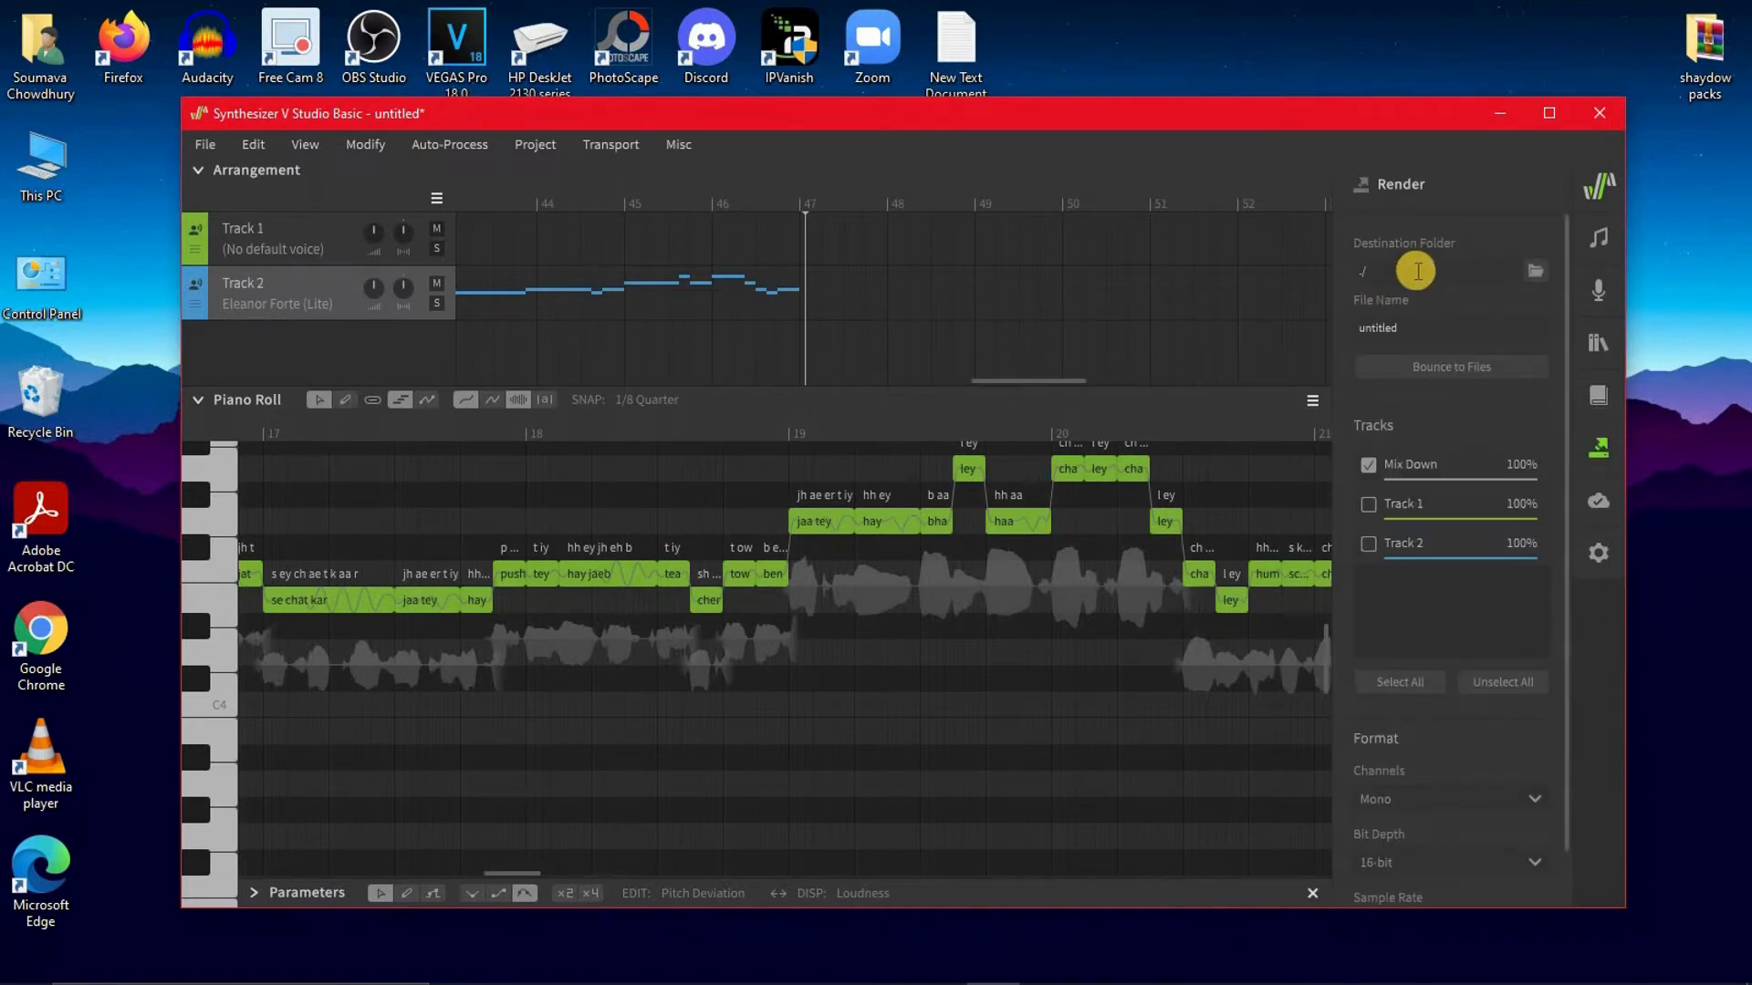
pyautogui.click(1538, 268)
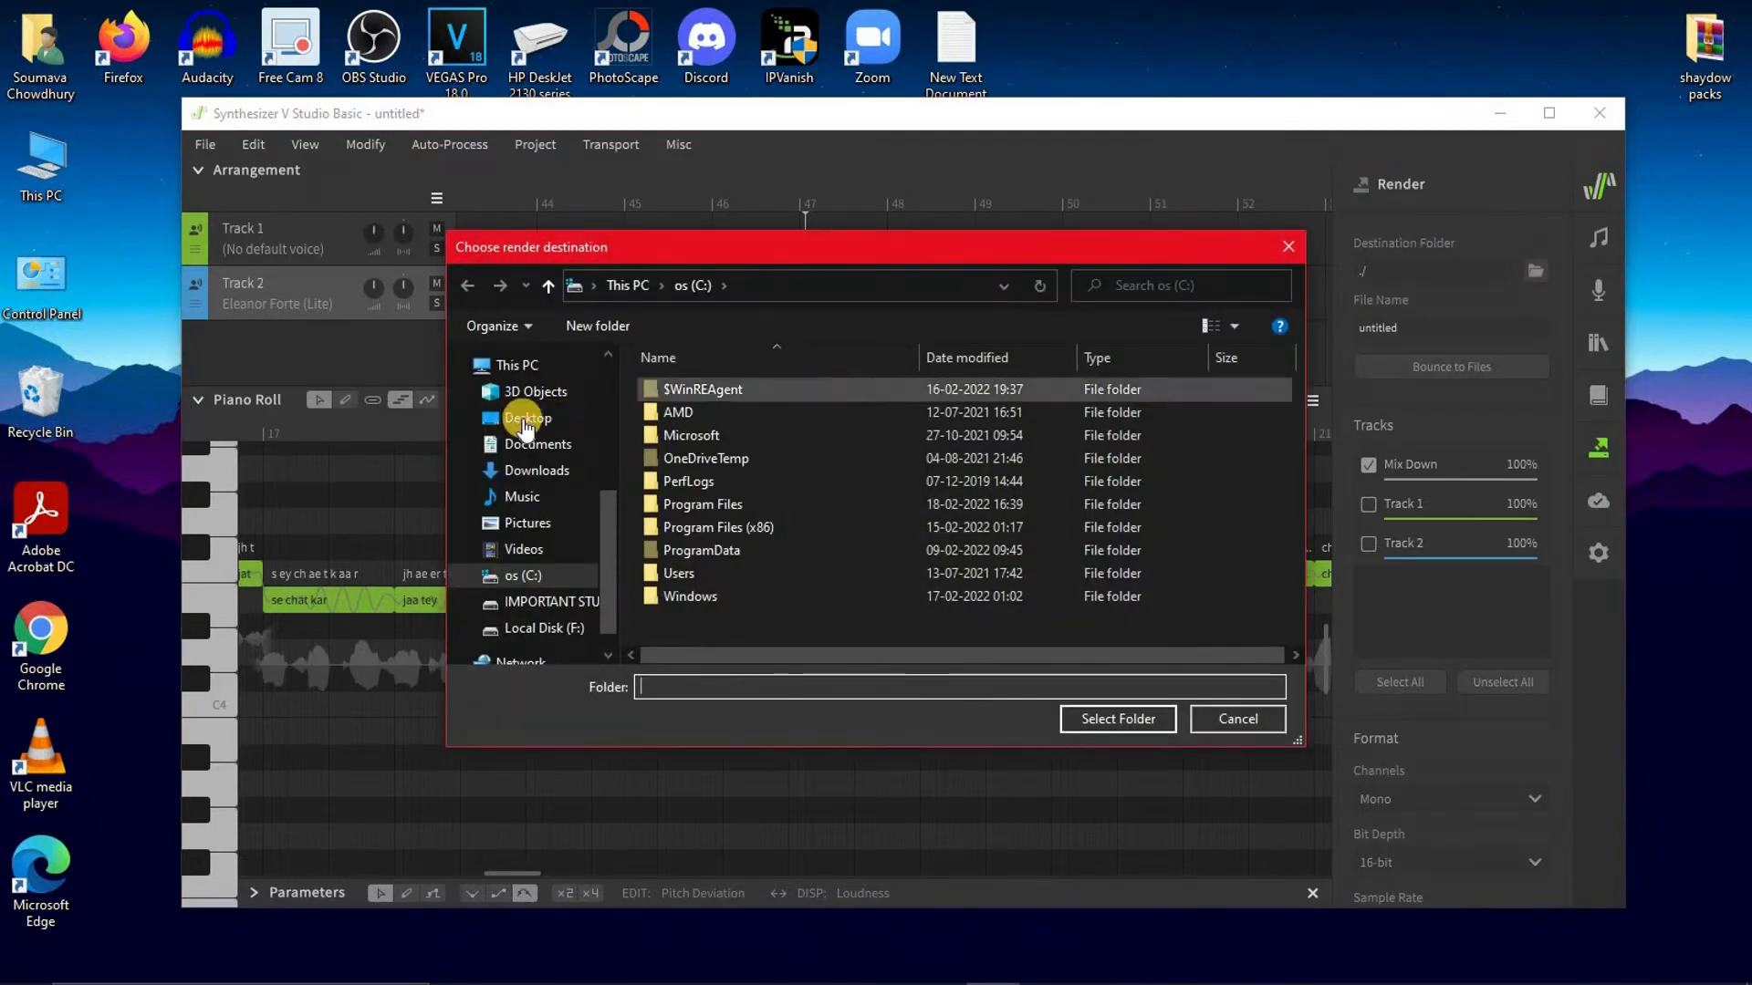
pyautogui.click(522, 418)
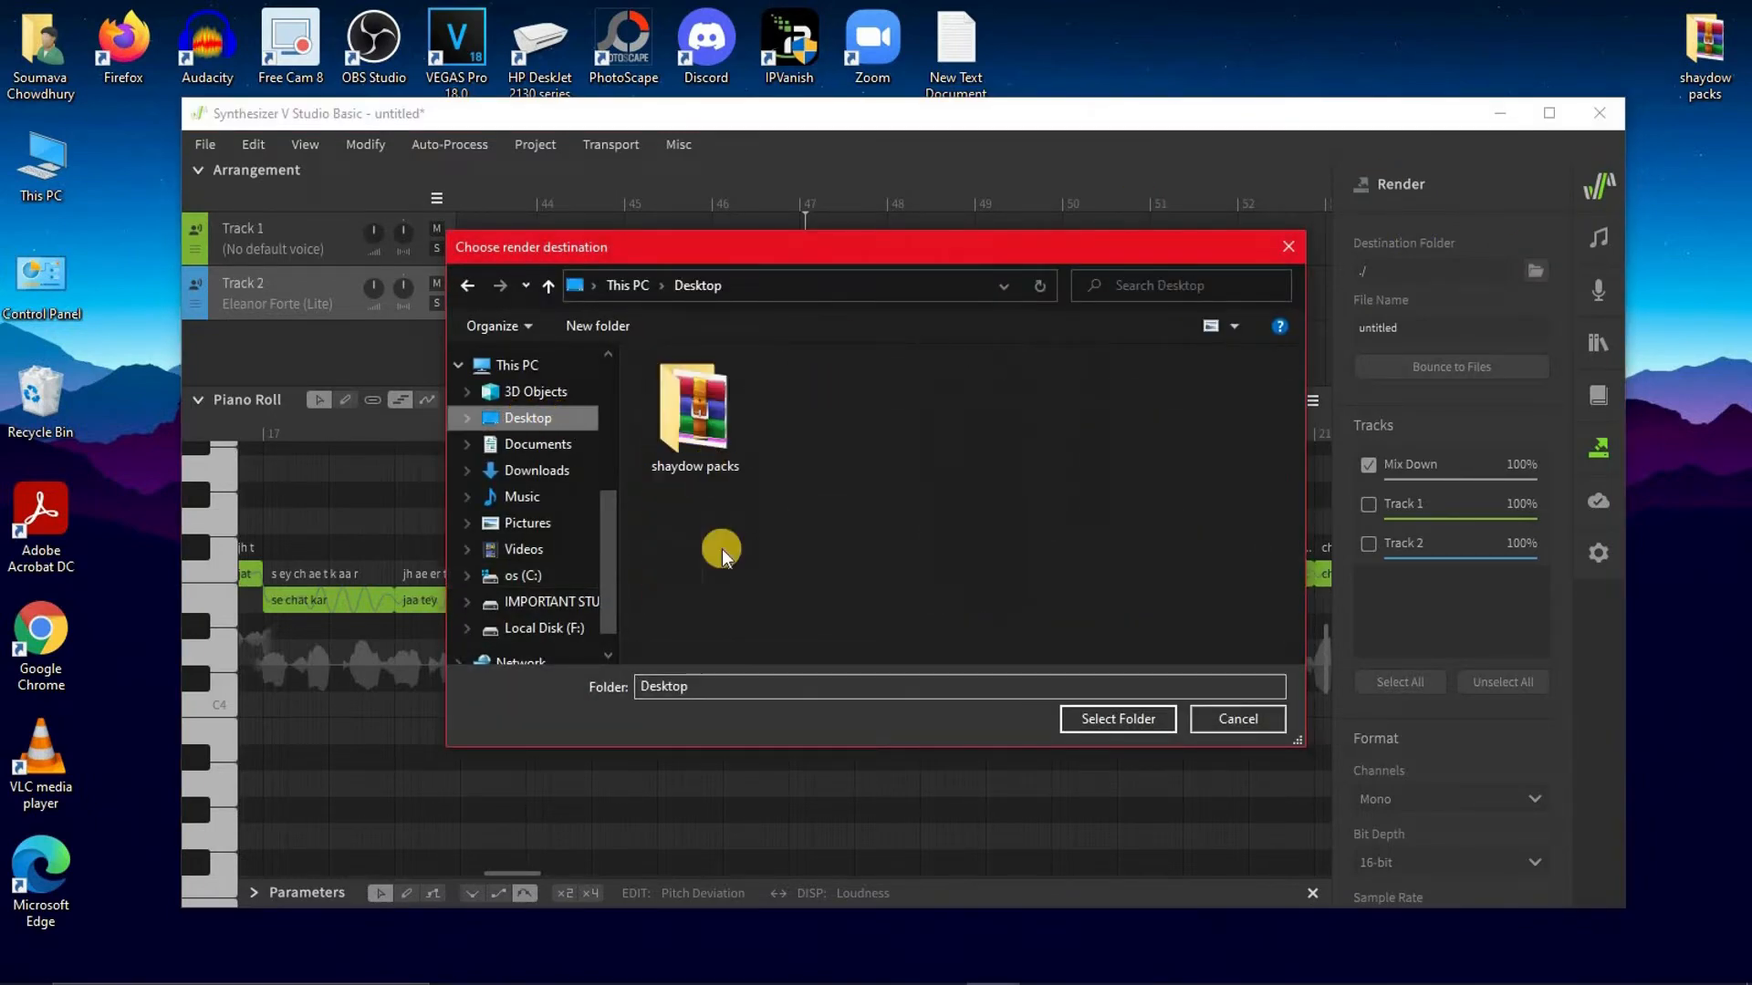
pyautogui.click(1105, 720)
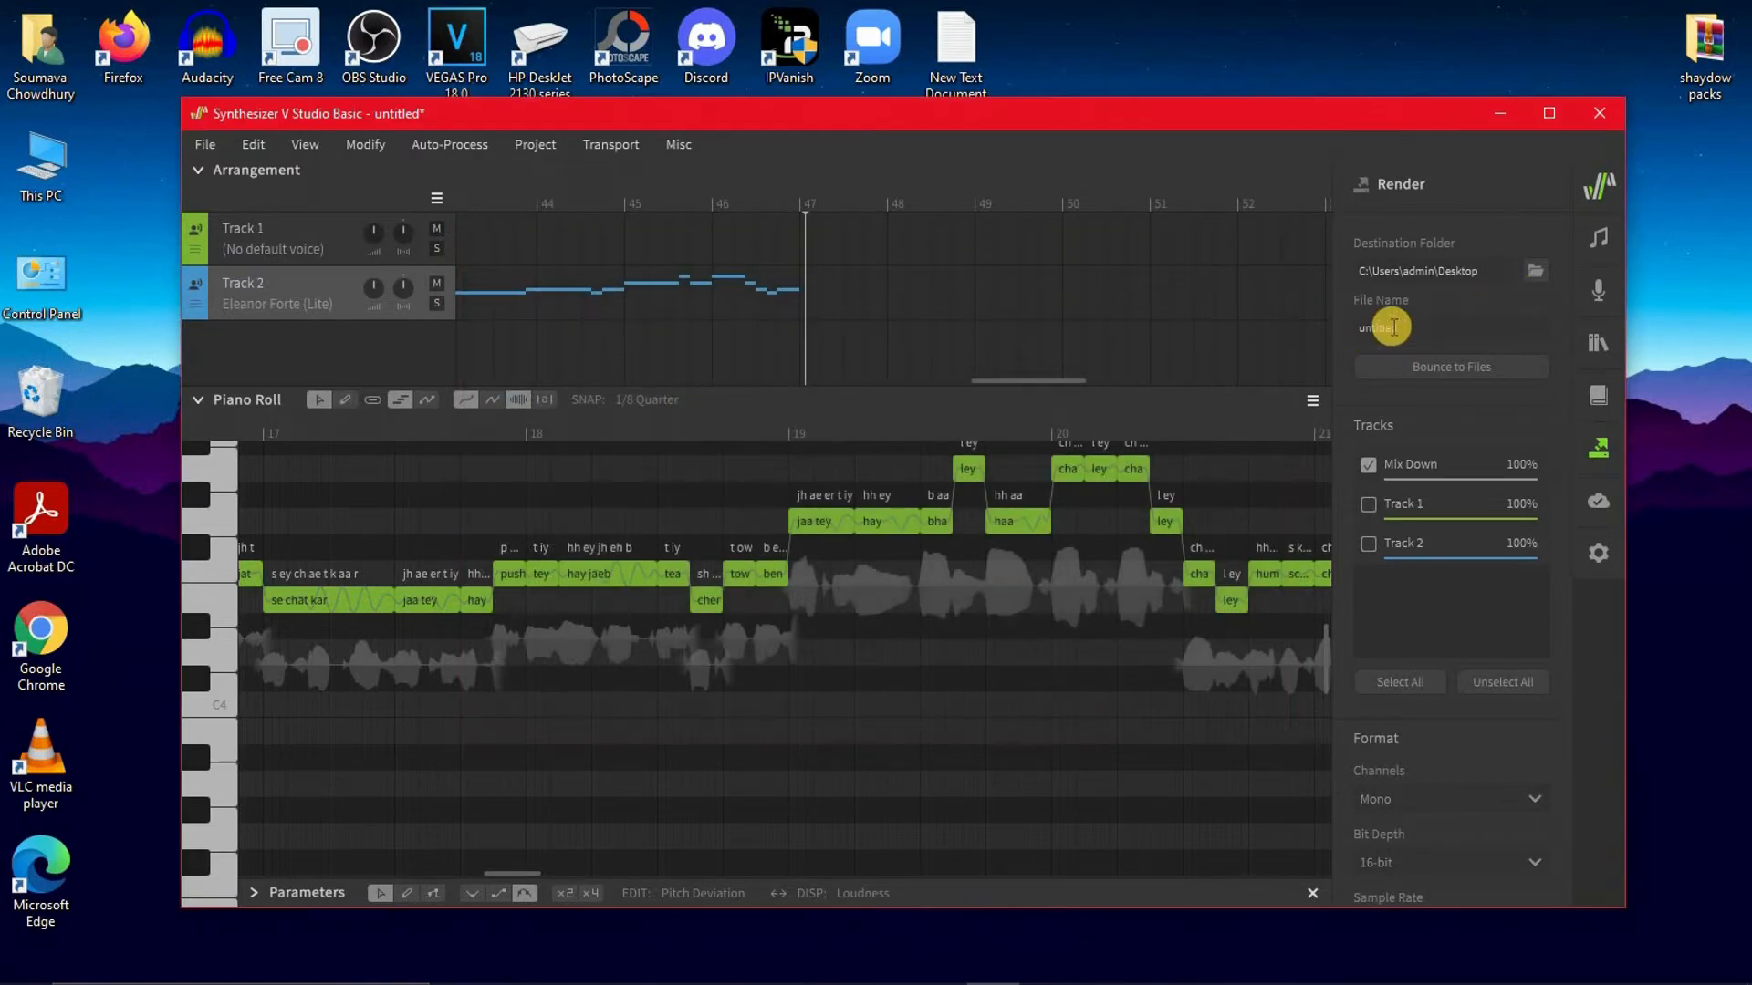
# Name the render file "lyrics" and bounce the Mix Down to a file
pyautogui.moveTo(1420, 329); pyautogui.dragTo(1249, 327)
pyautogui.press('BackSpace')
pyautogui.write('lyrics')
pyautogui.click(1456, 365)
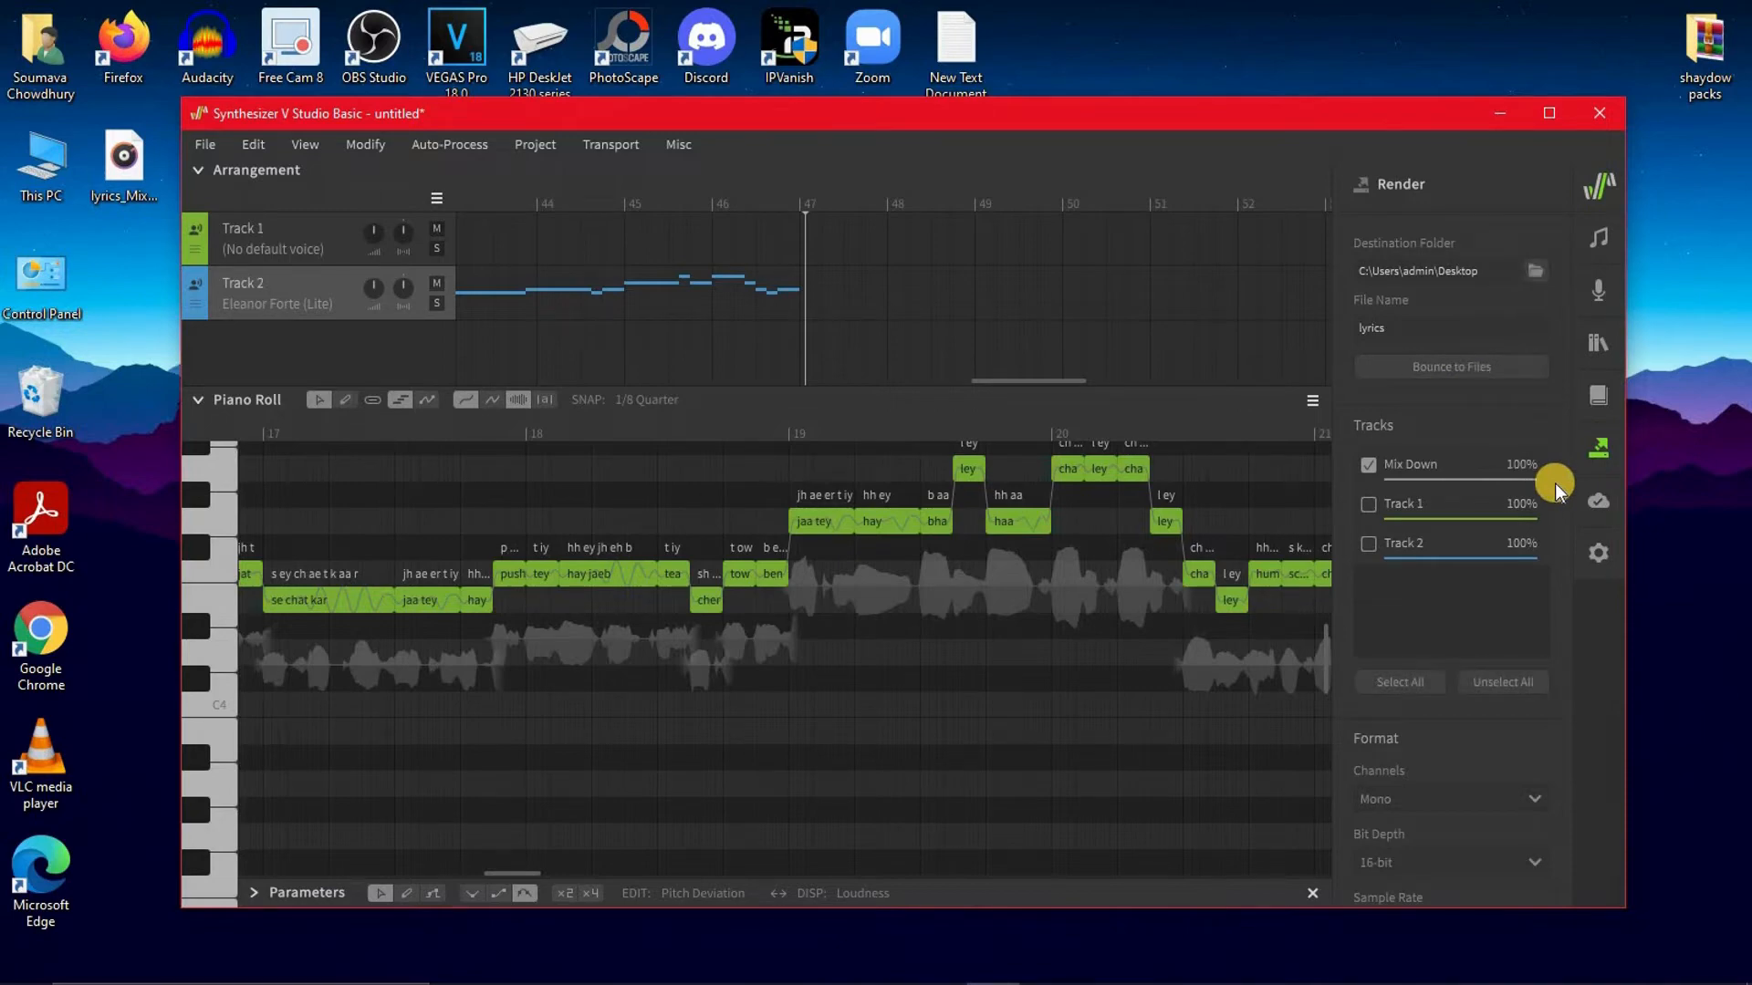
# Move the lyrics_MixDown file to a free spot on the desktop, preview it in Groove Music and close the player
pyautogui.click(1498, 112)
pyautogui.moveTo(130, 171); pyautogui.dragTo(290, 285)
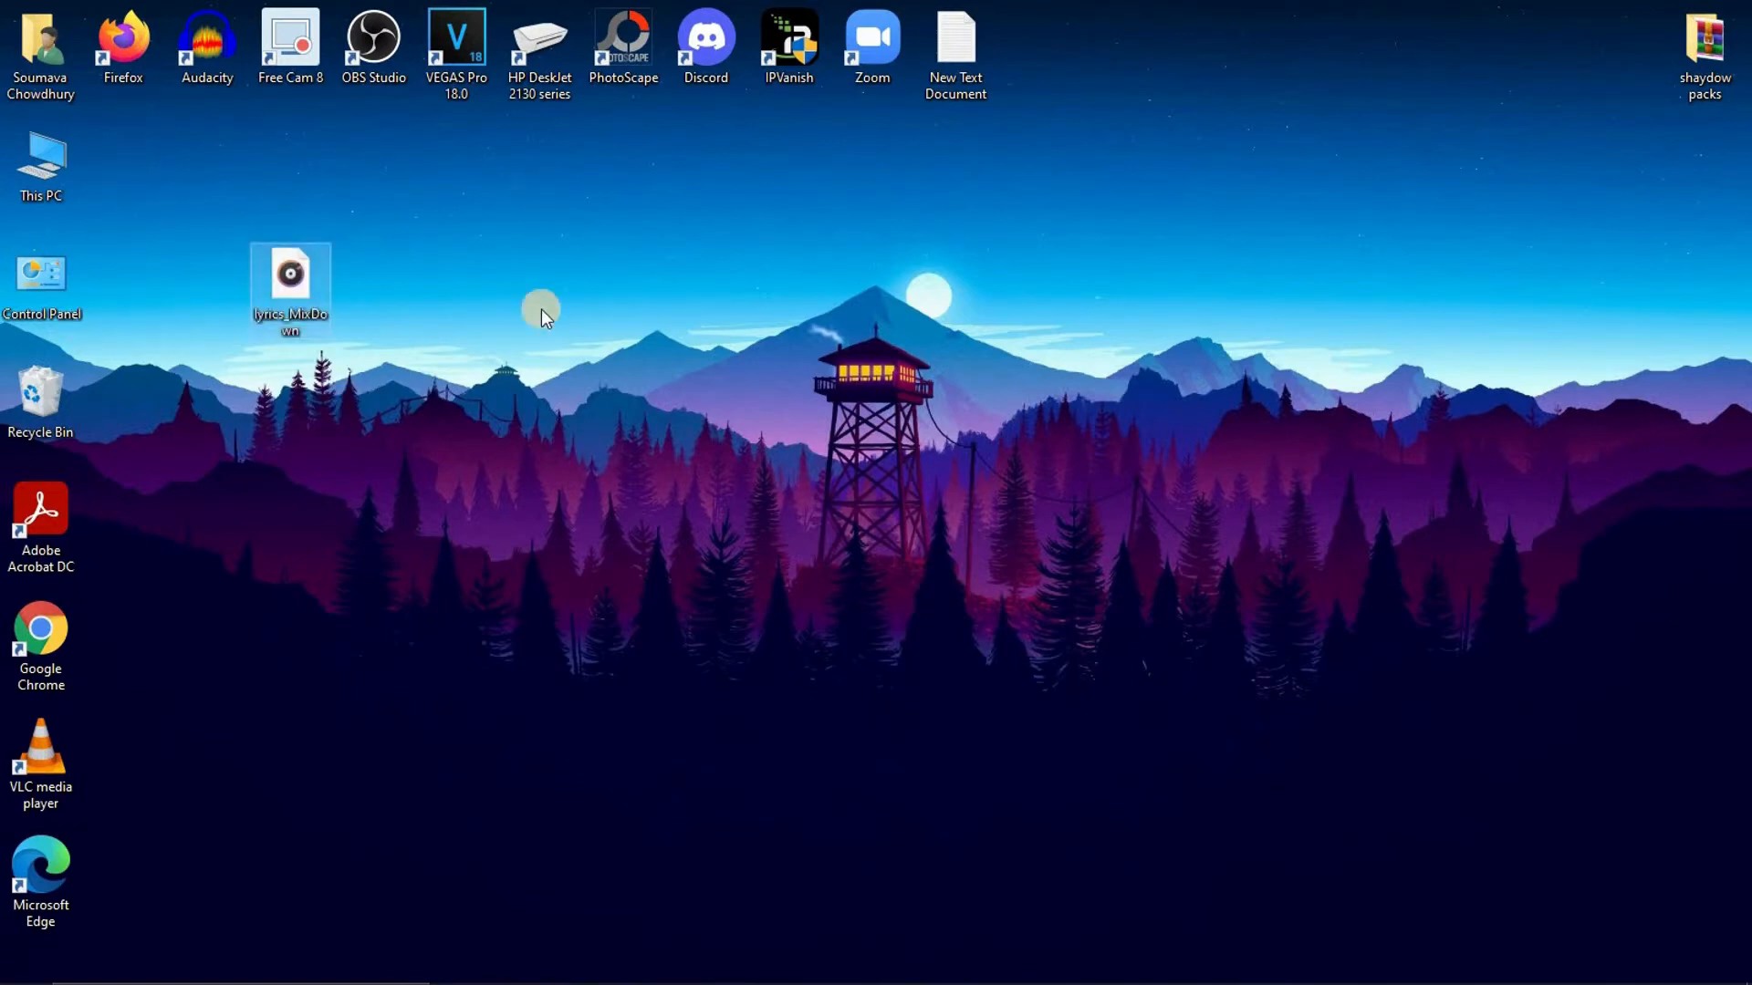
pyautogui.doubleClick(294, 308)
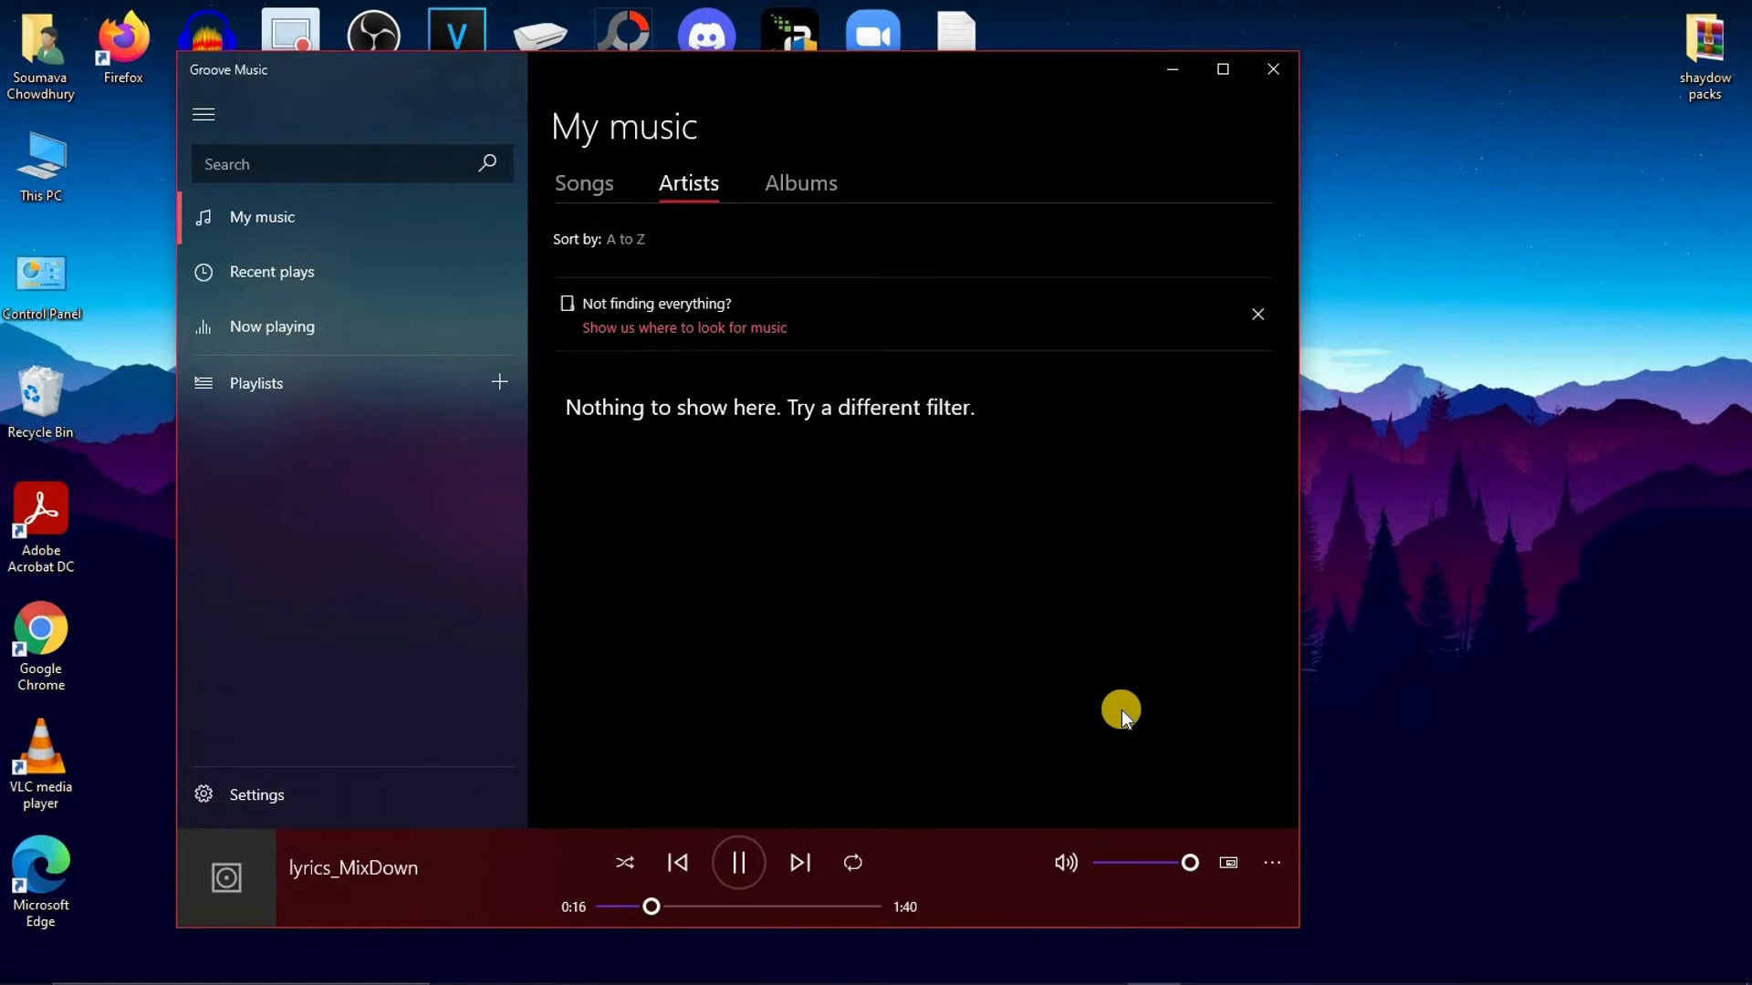
pyautogui.click(734, 867)
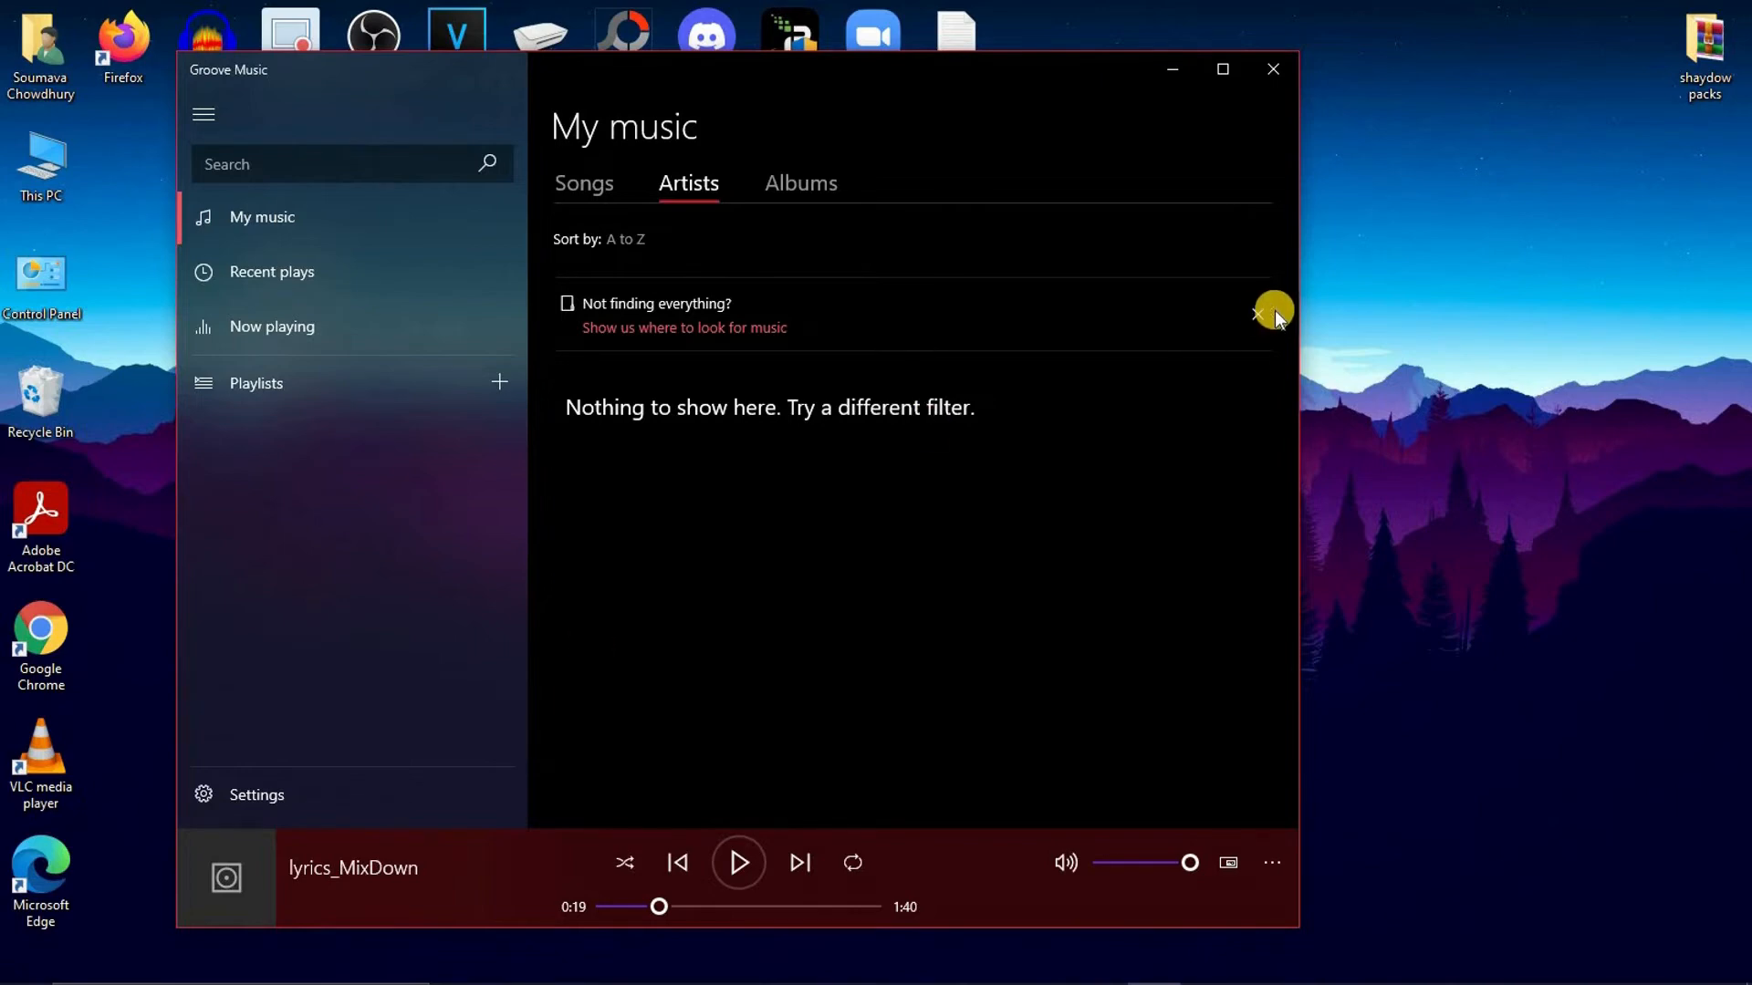
pyautogui.click(1268, 69)
# Switch to the BandLab project in Firefox, add a Voice & Audio track and move it above all other tracks
pyautogui.moveTo(1121, 980)
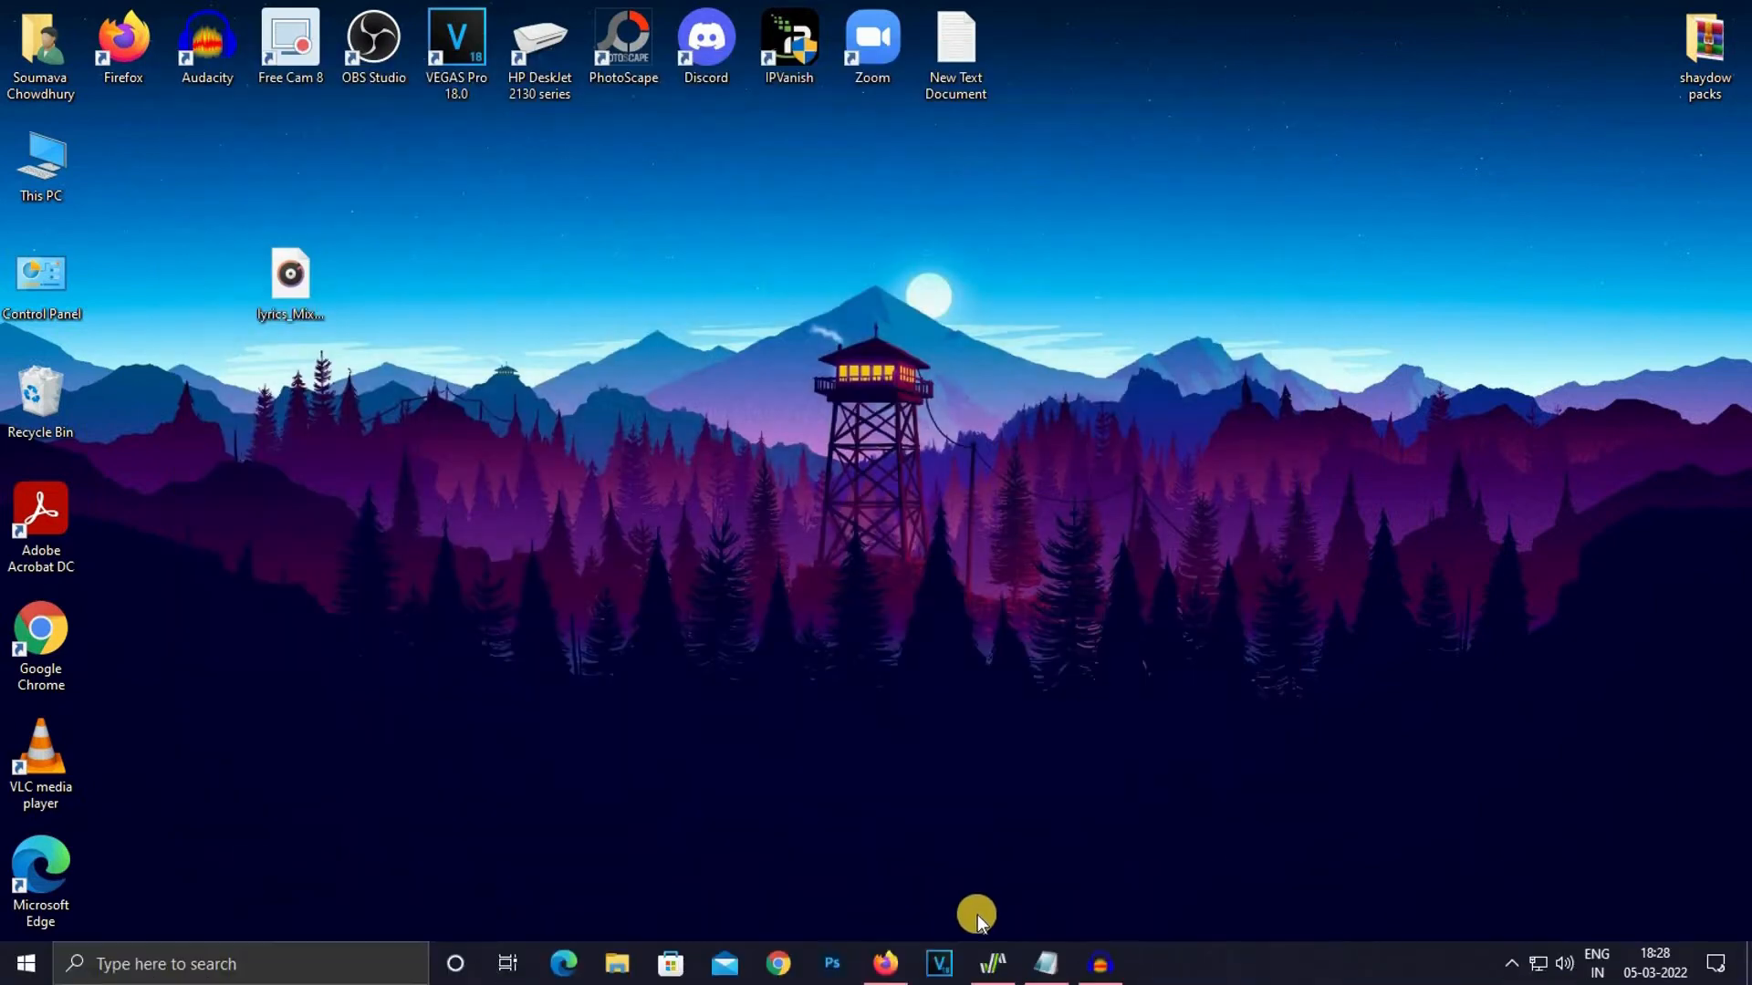
pyautogui.click(886, 964)
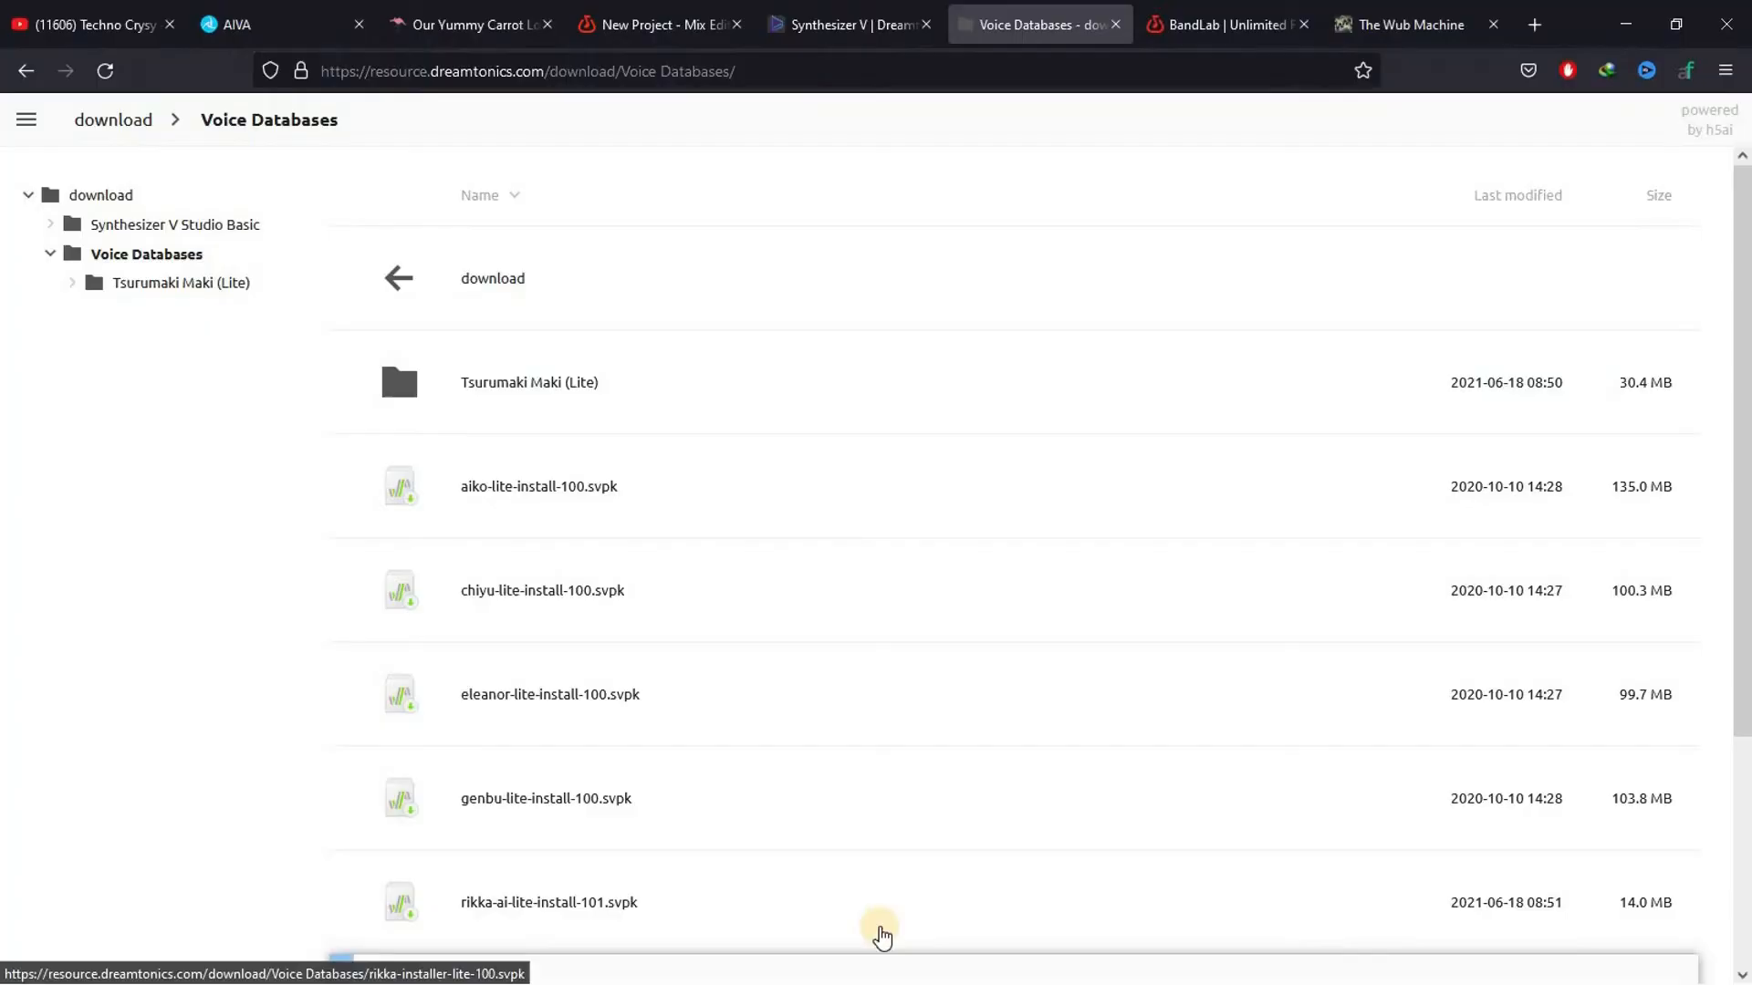
pyautogui.click(641, 11)
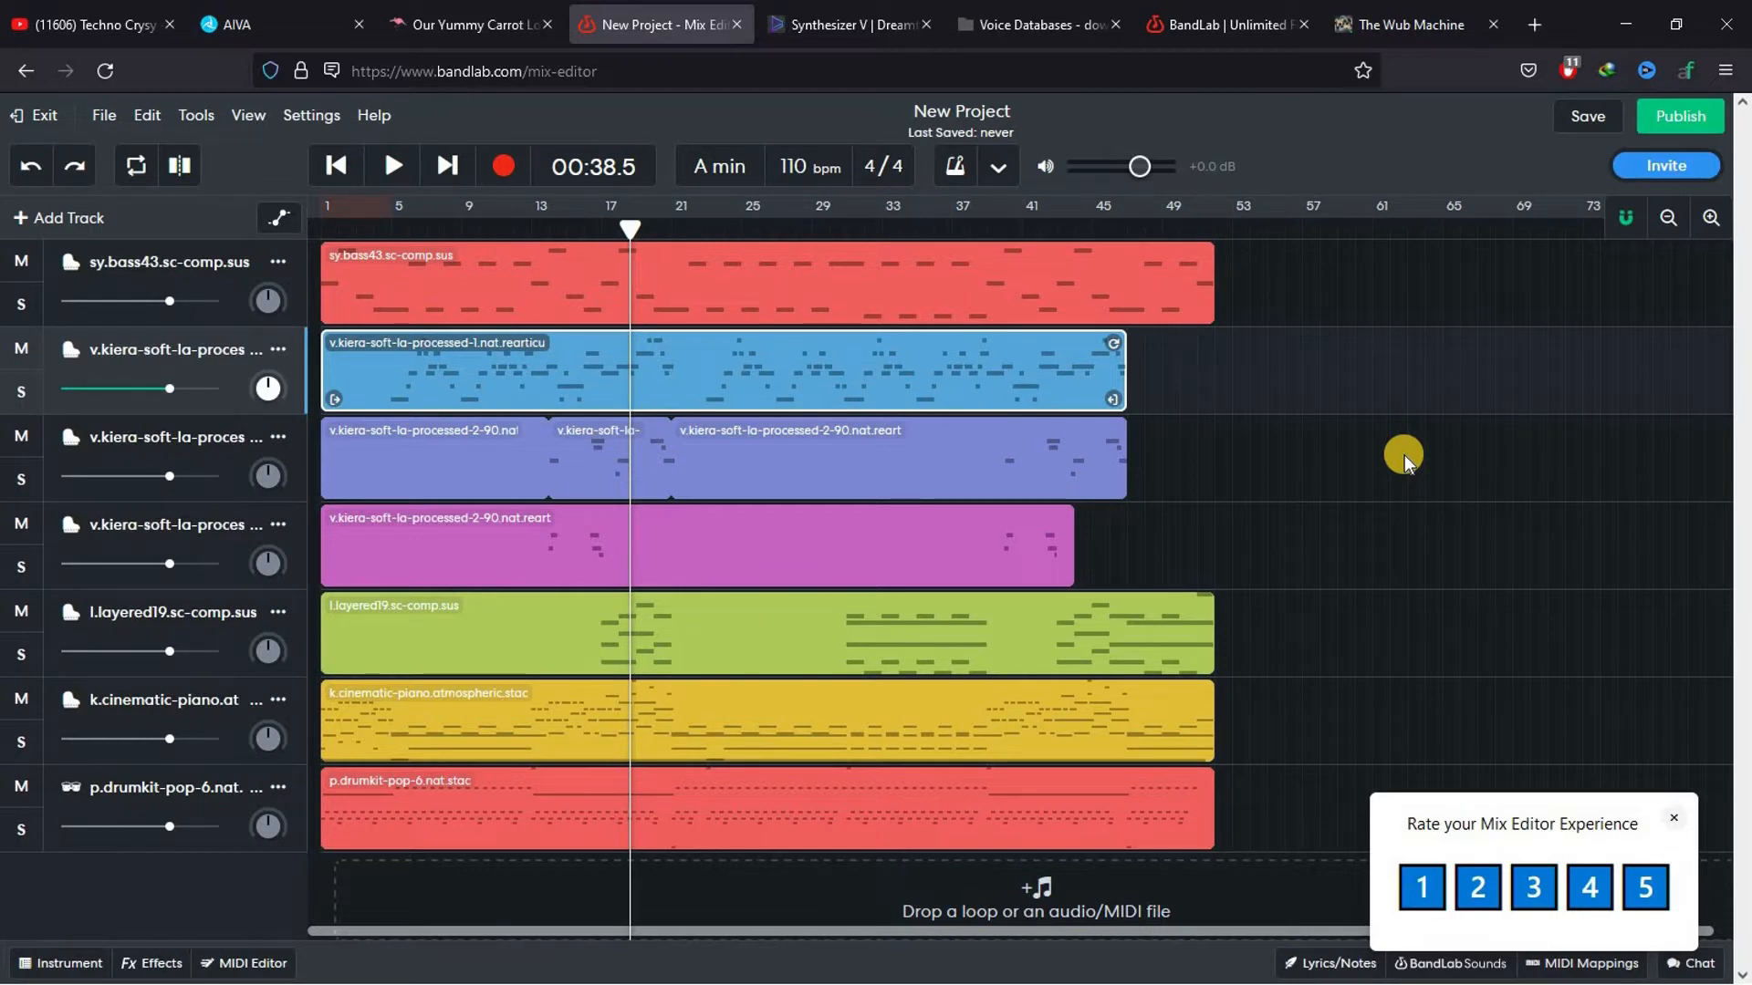
pyautogui.click(29, 219)
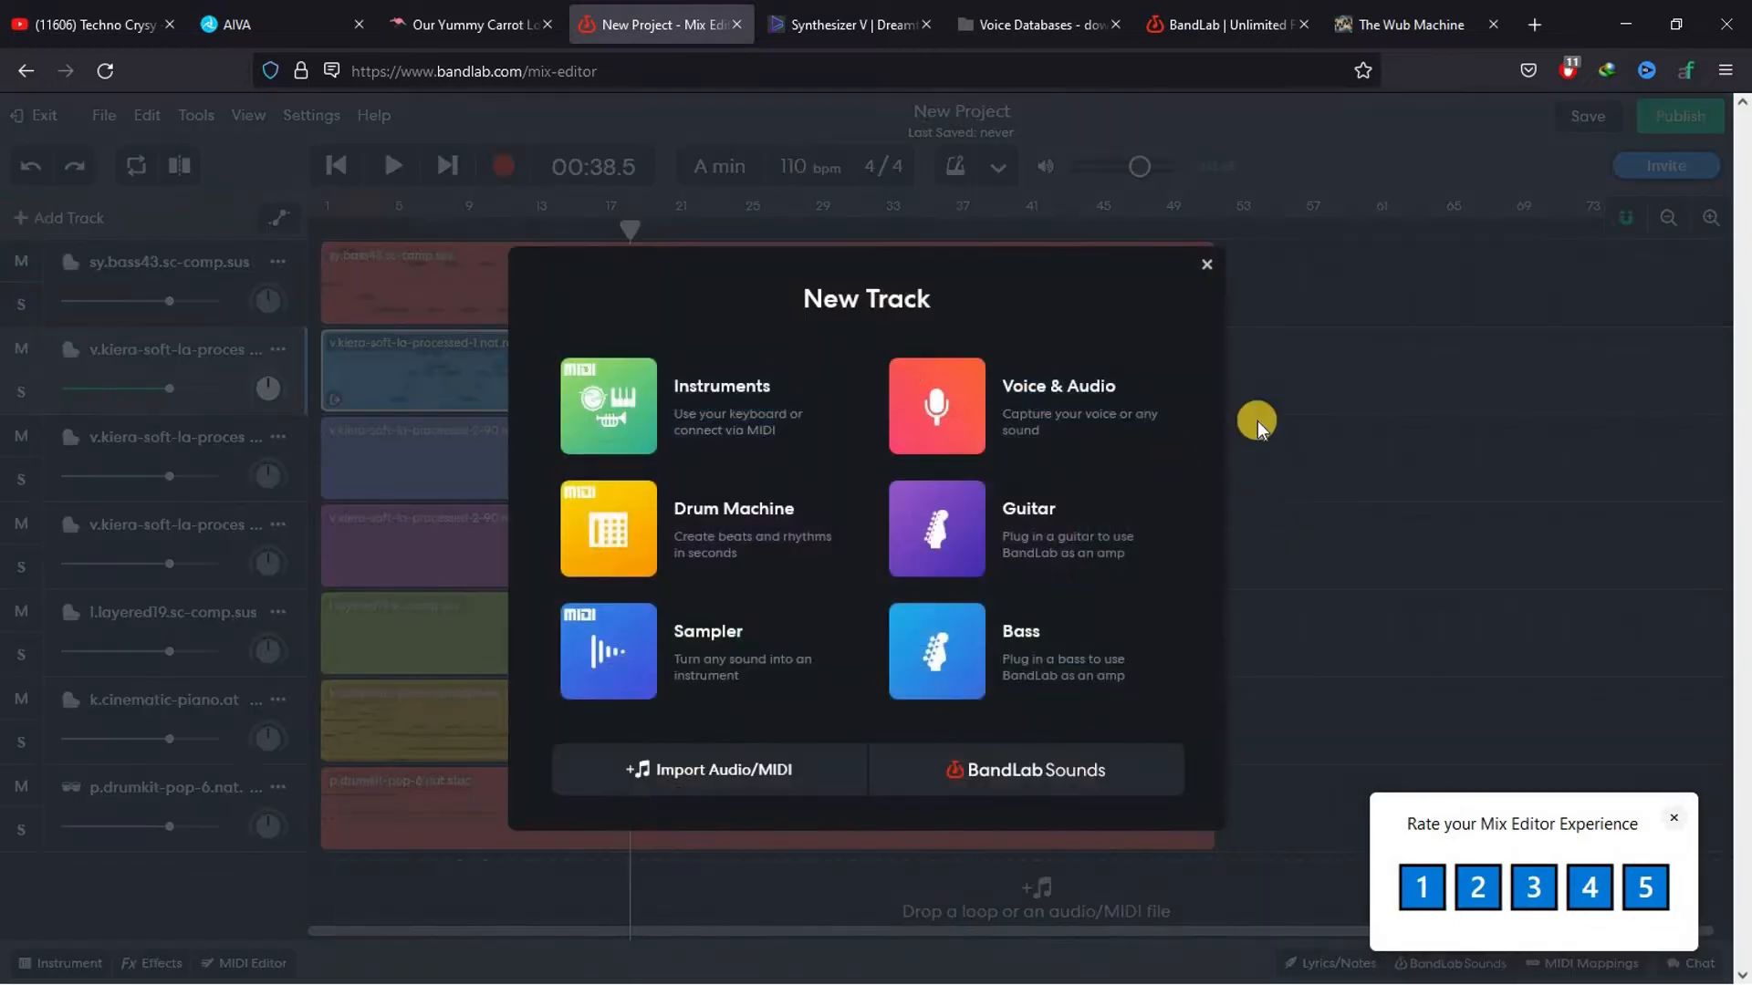
pyautogui.click(956, 421)
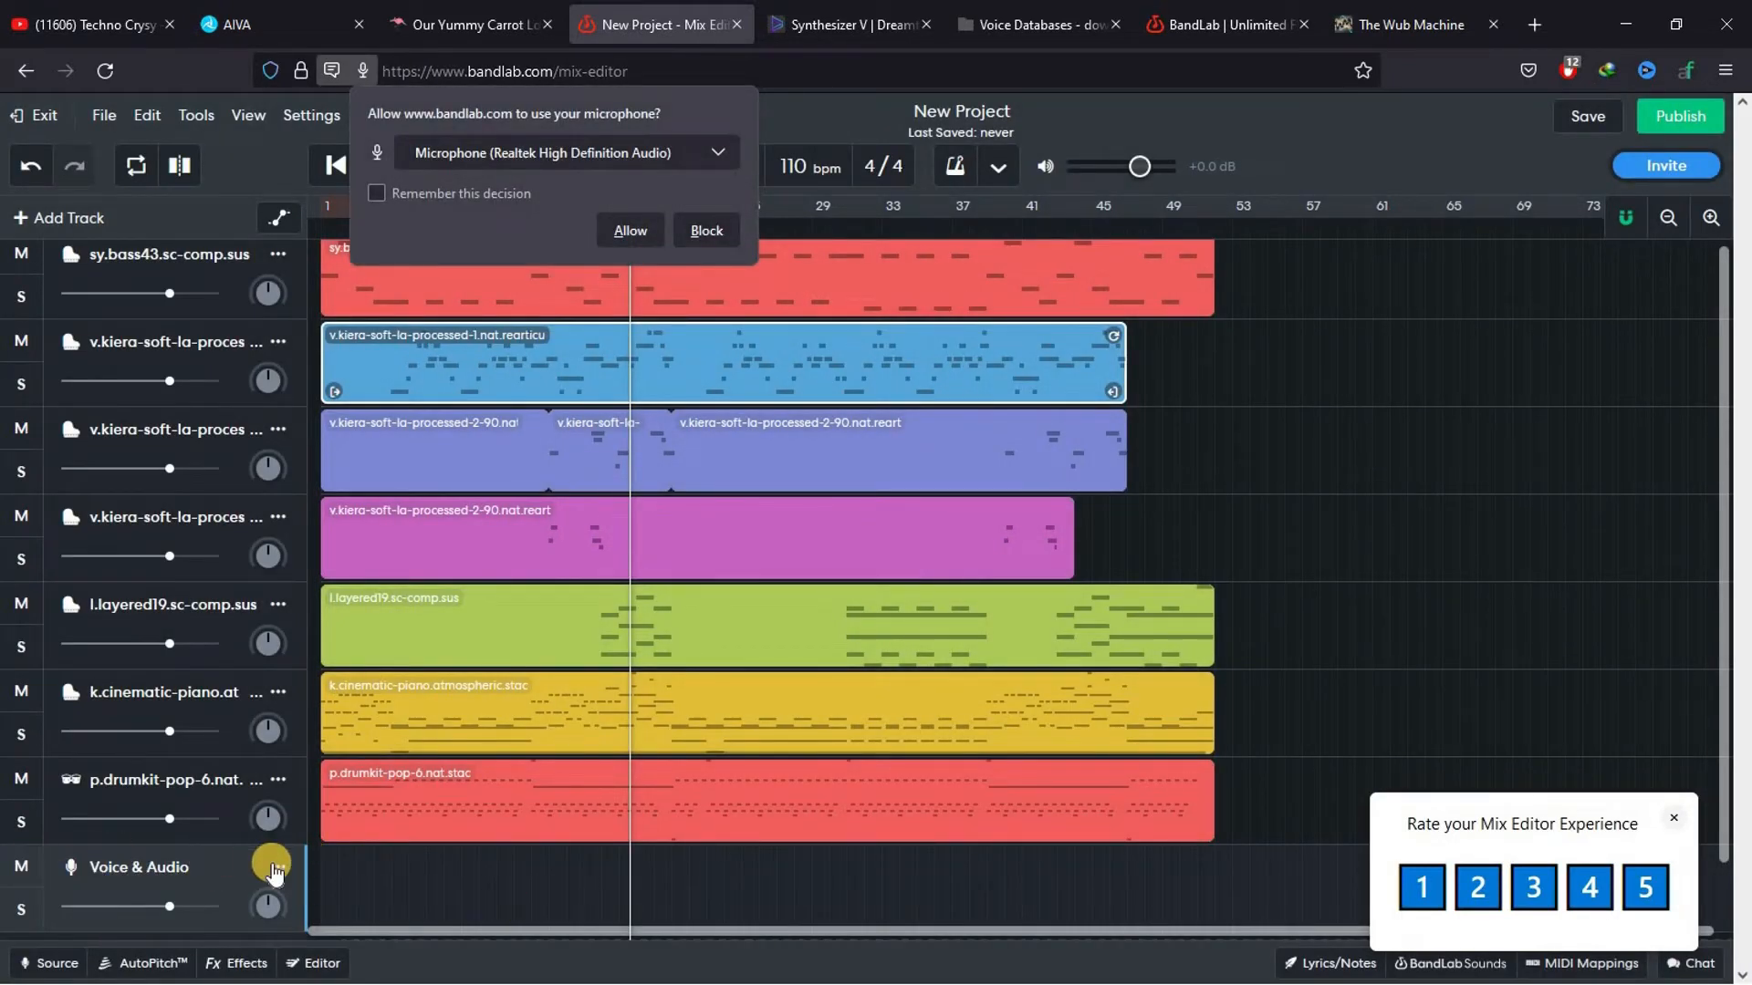
pyautogui.moveTo(296, 867); pyautogui.dragTo(292, 267)
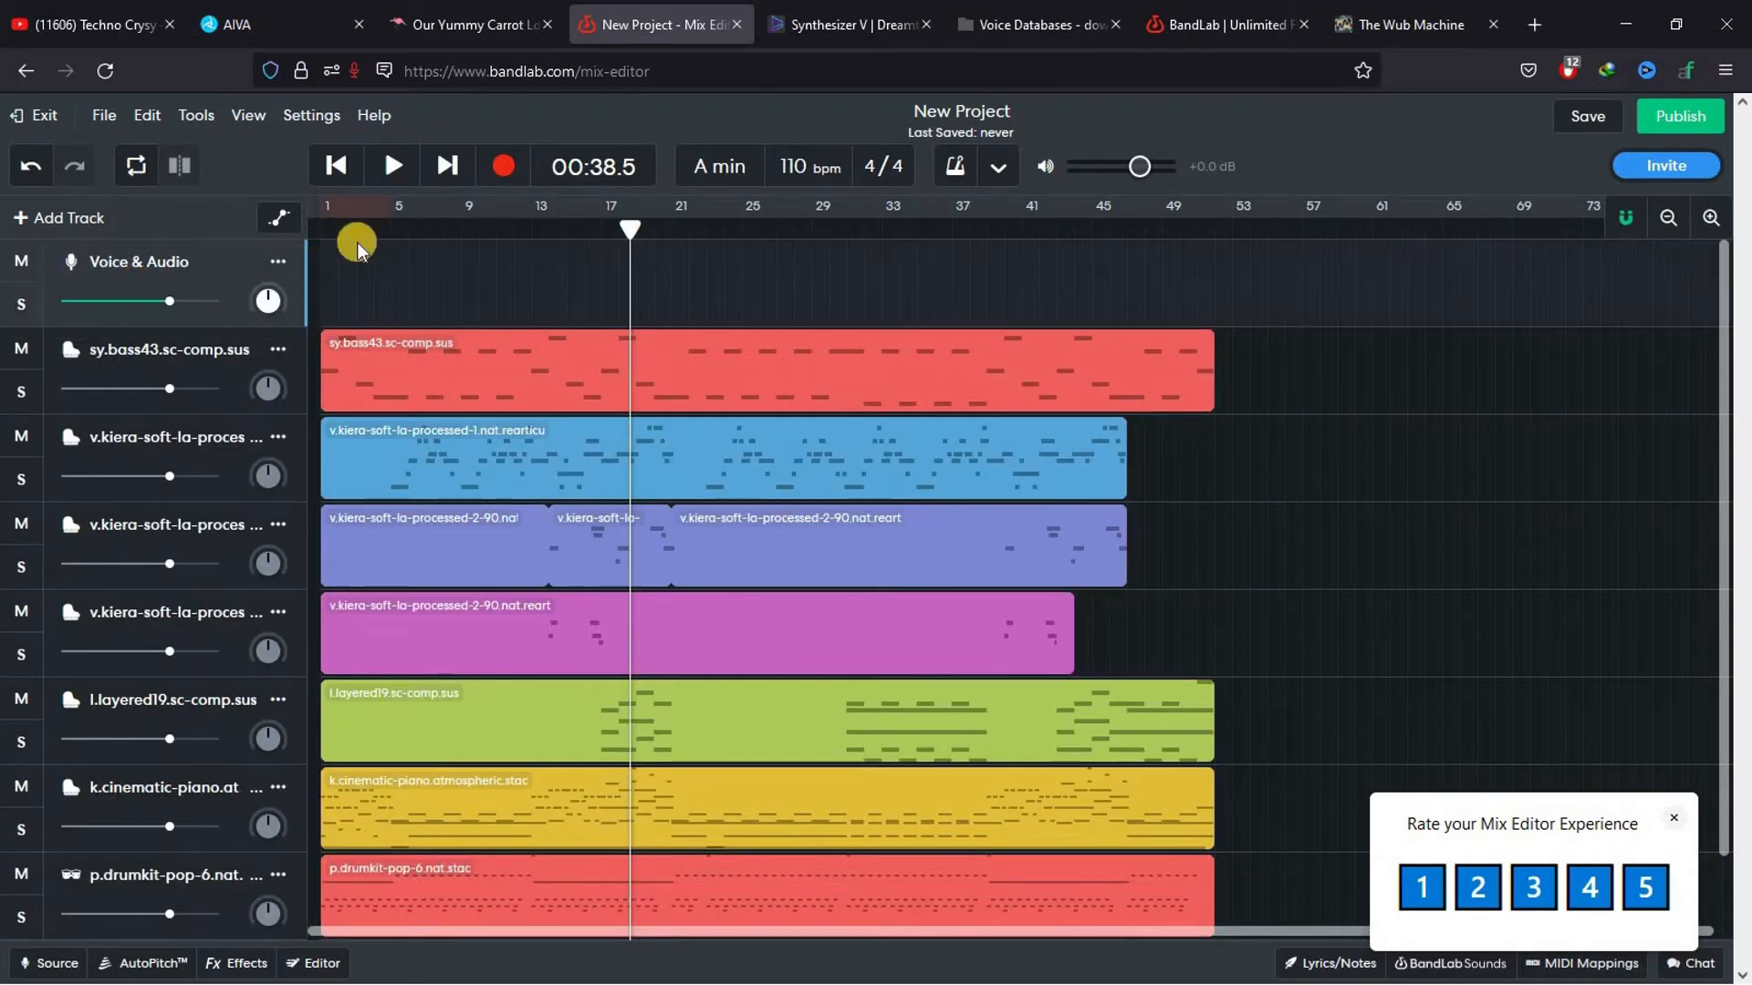
# Import lyrics_MixDown.wav from the desktop onto the Voice & Audio track, aligned with the start of the song
pyautogui.click(1627, 24)
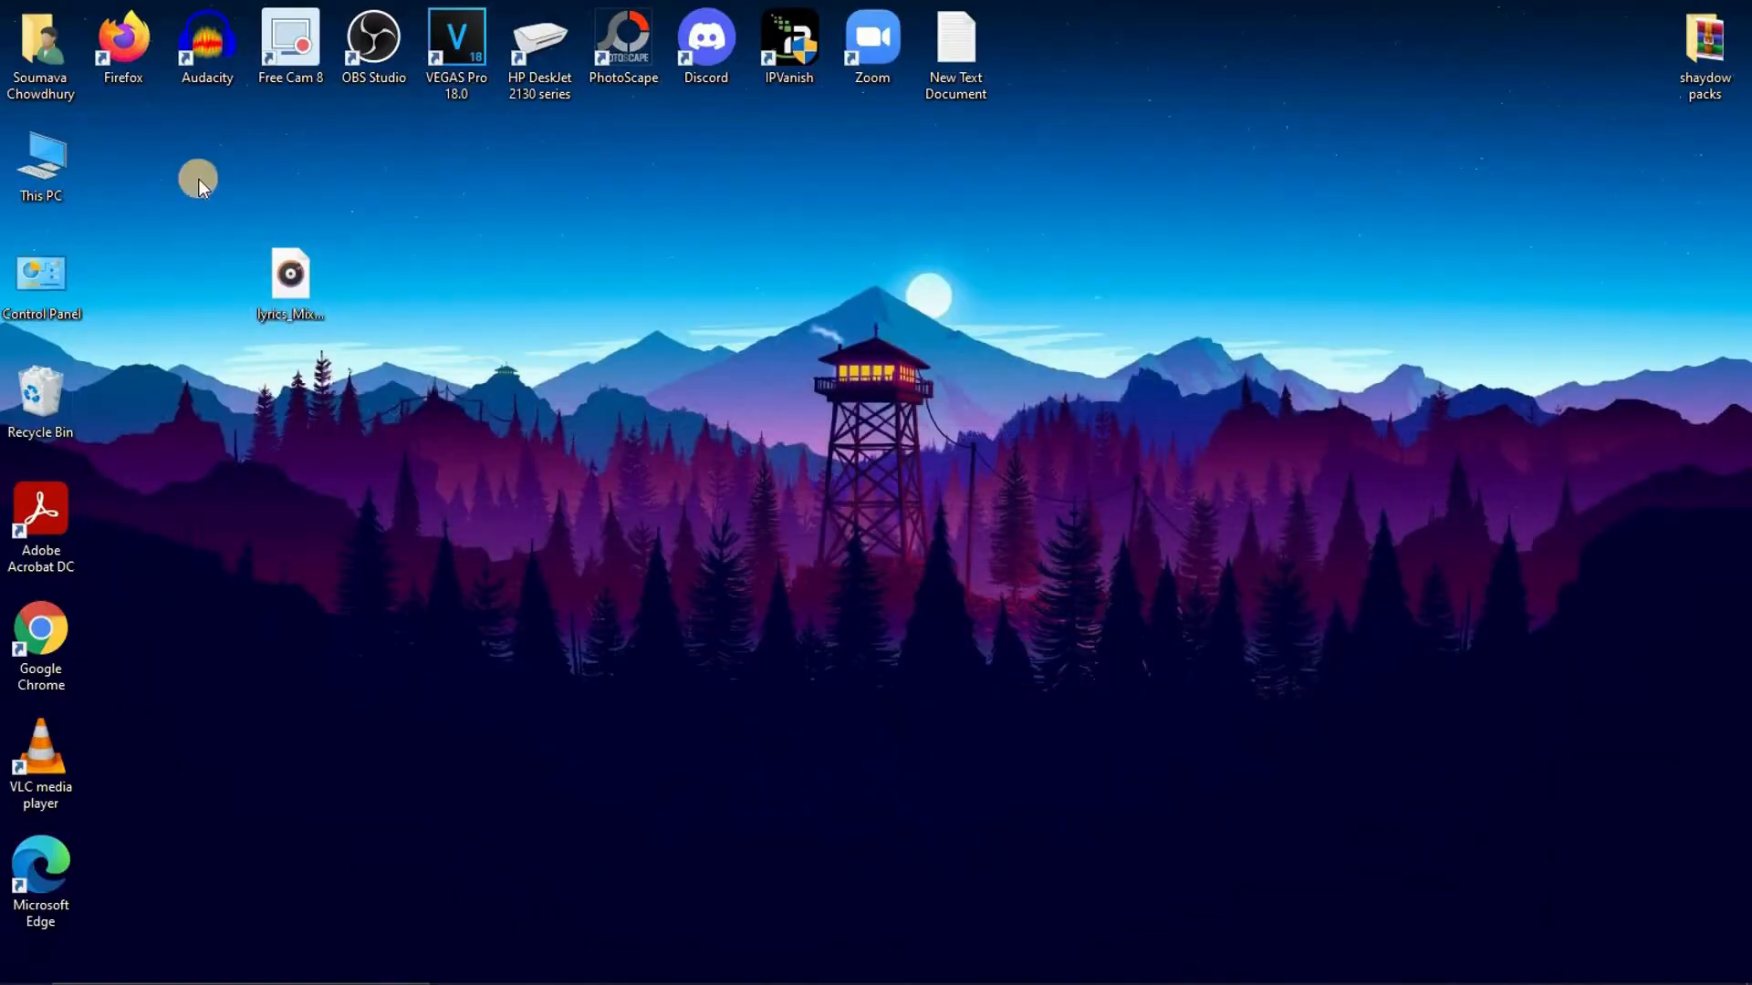
pyautogui.moveTo(286, 283); pyautogui.dragTo(457, 223)
pyautogui.moveTo(528, 288)
pyautogui.mouseDown()
pyautogui.moveTo(555, 293)
pyautogui.moveTo(506, 290)
pyautogui.mouseUp()
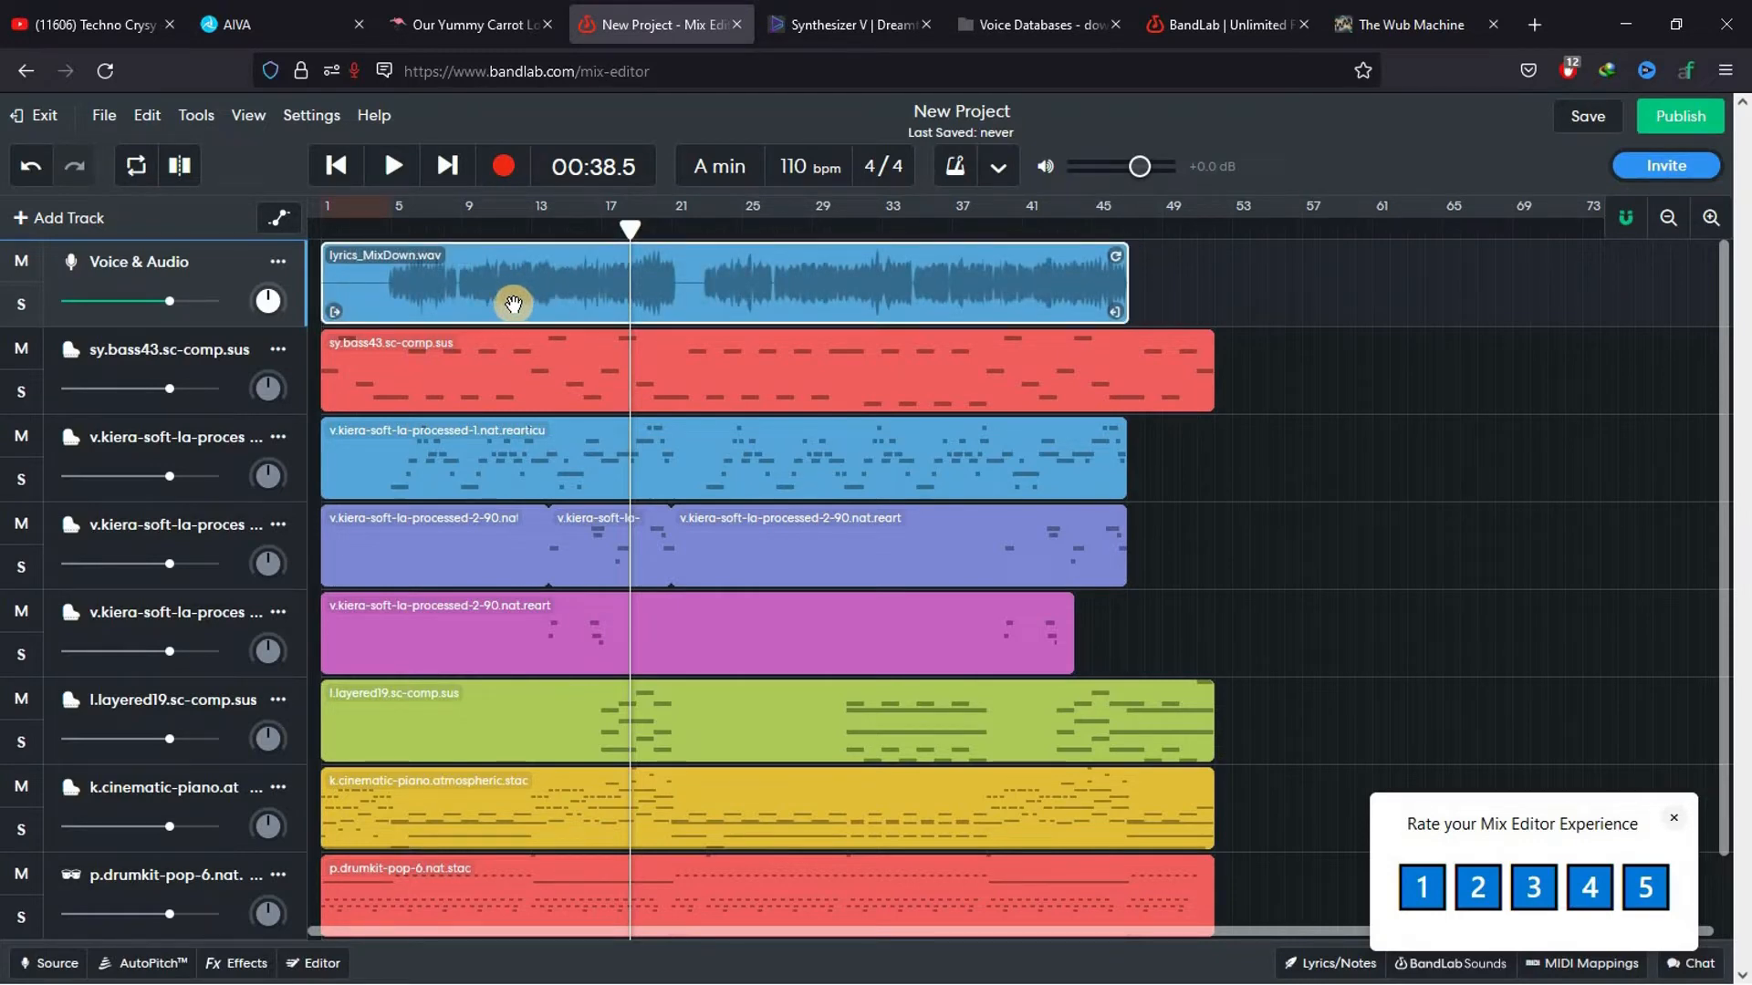
# Play the song from the beginning with the new vocals to about 25 seconds and pause
pyautogui.moveTo(634, 230); pyautogui.dragTo(137, 227)
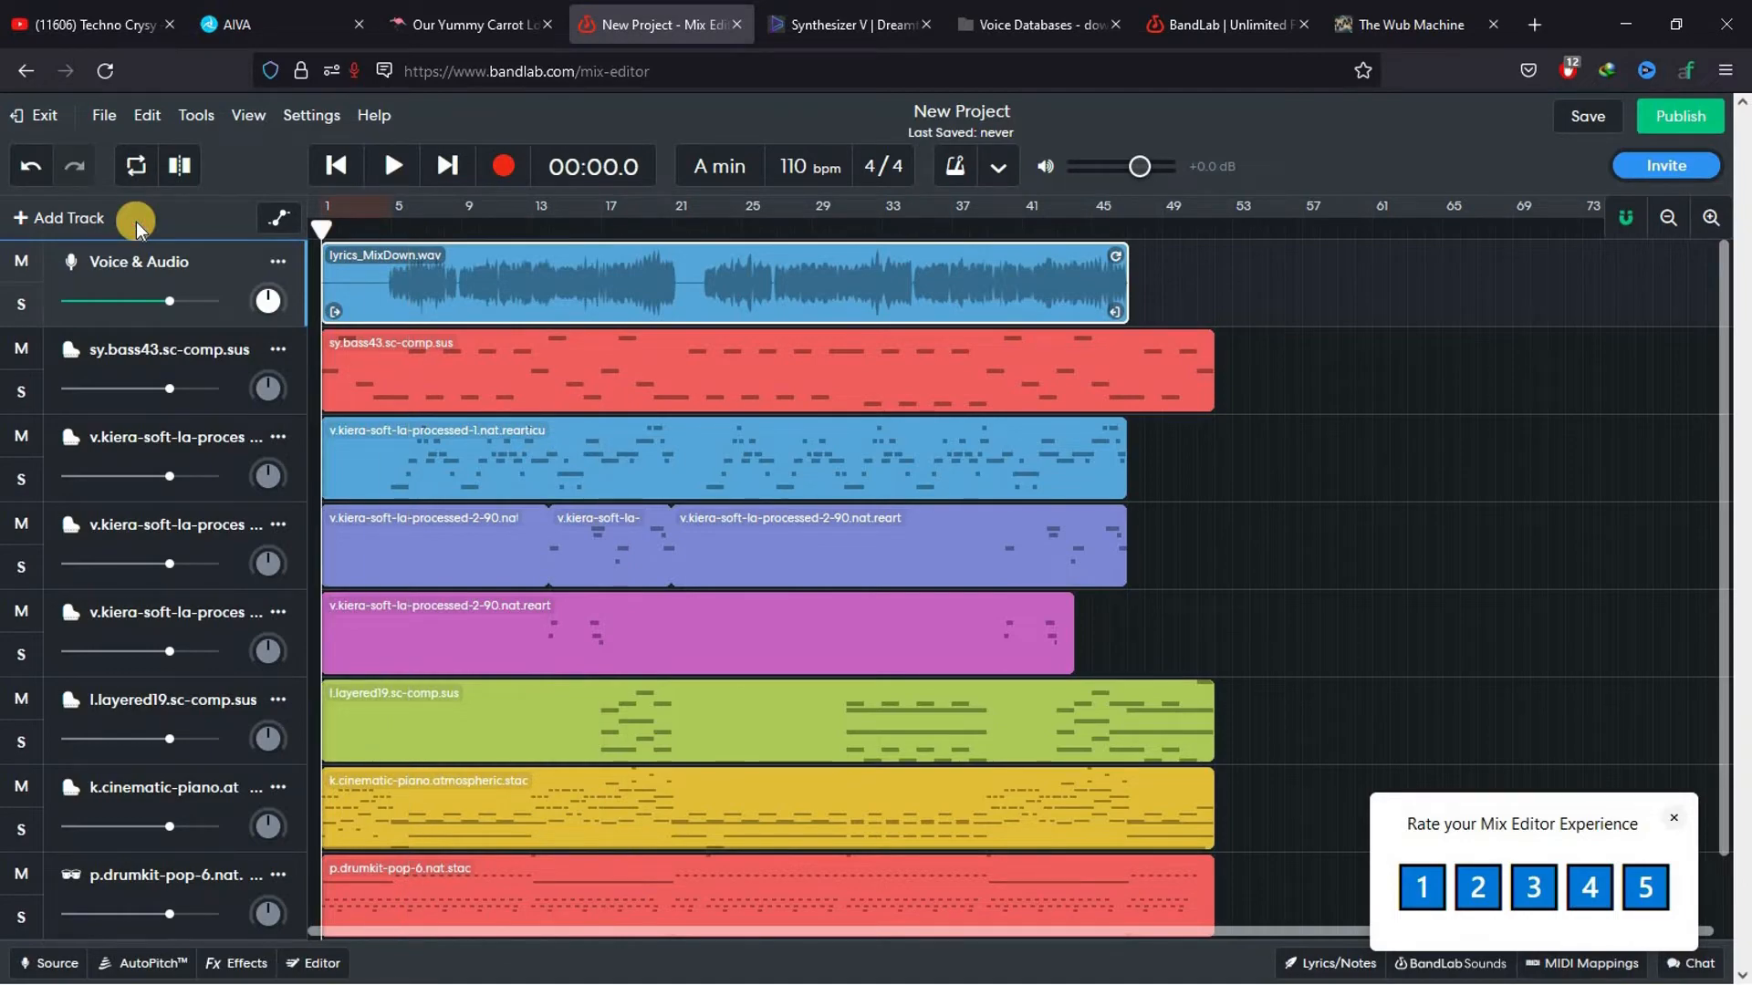
pyautogui.press('space')
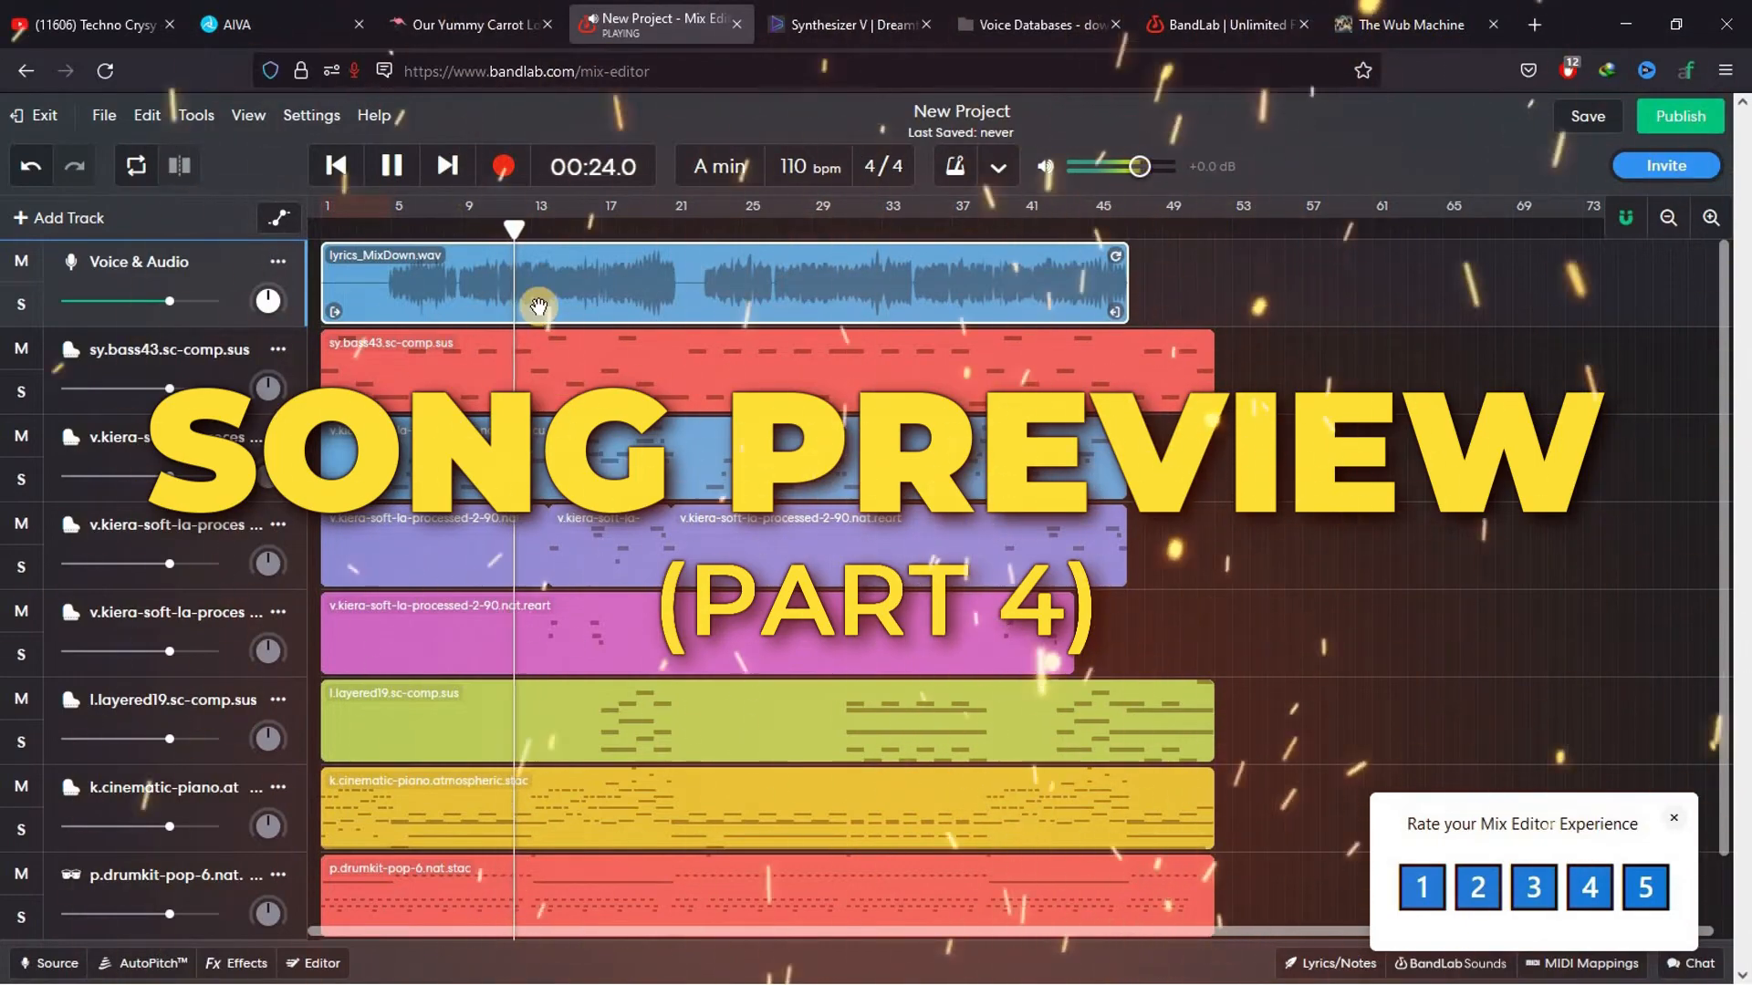
pyautogui.press('space')
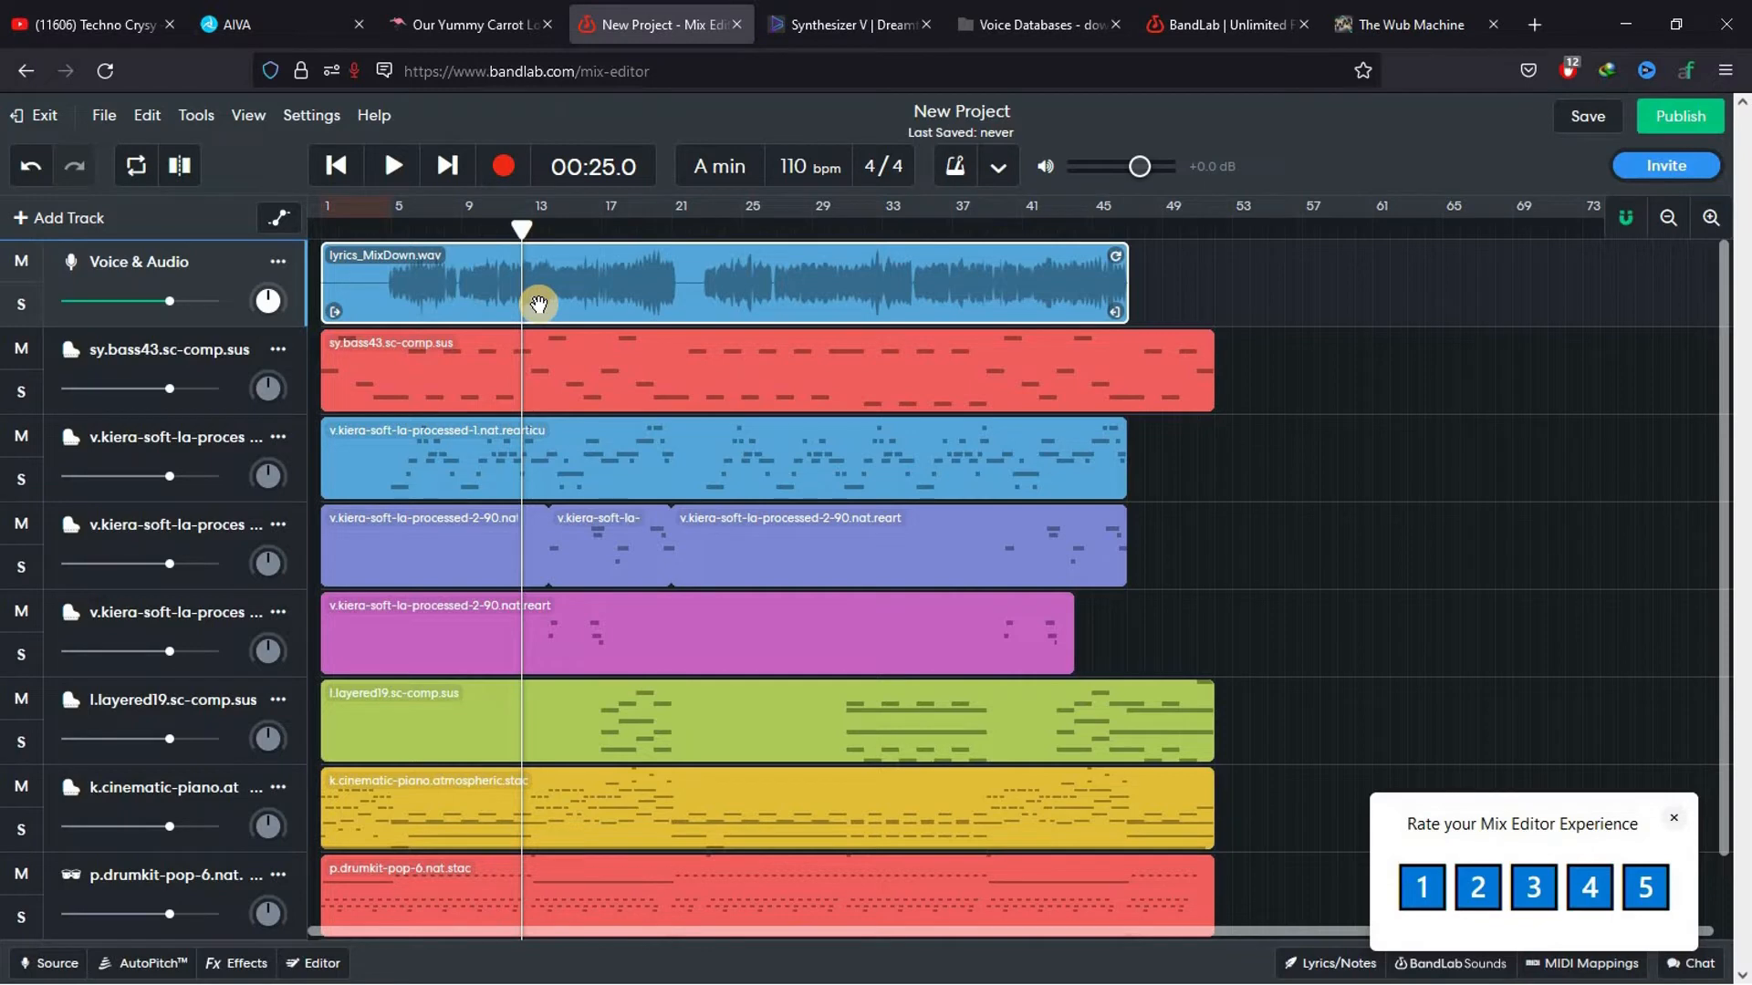
# Start downloading the BandLab project as a mixdown
pyautogui.click(103, 123)
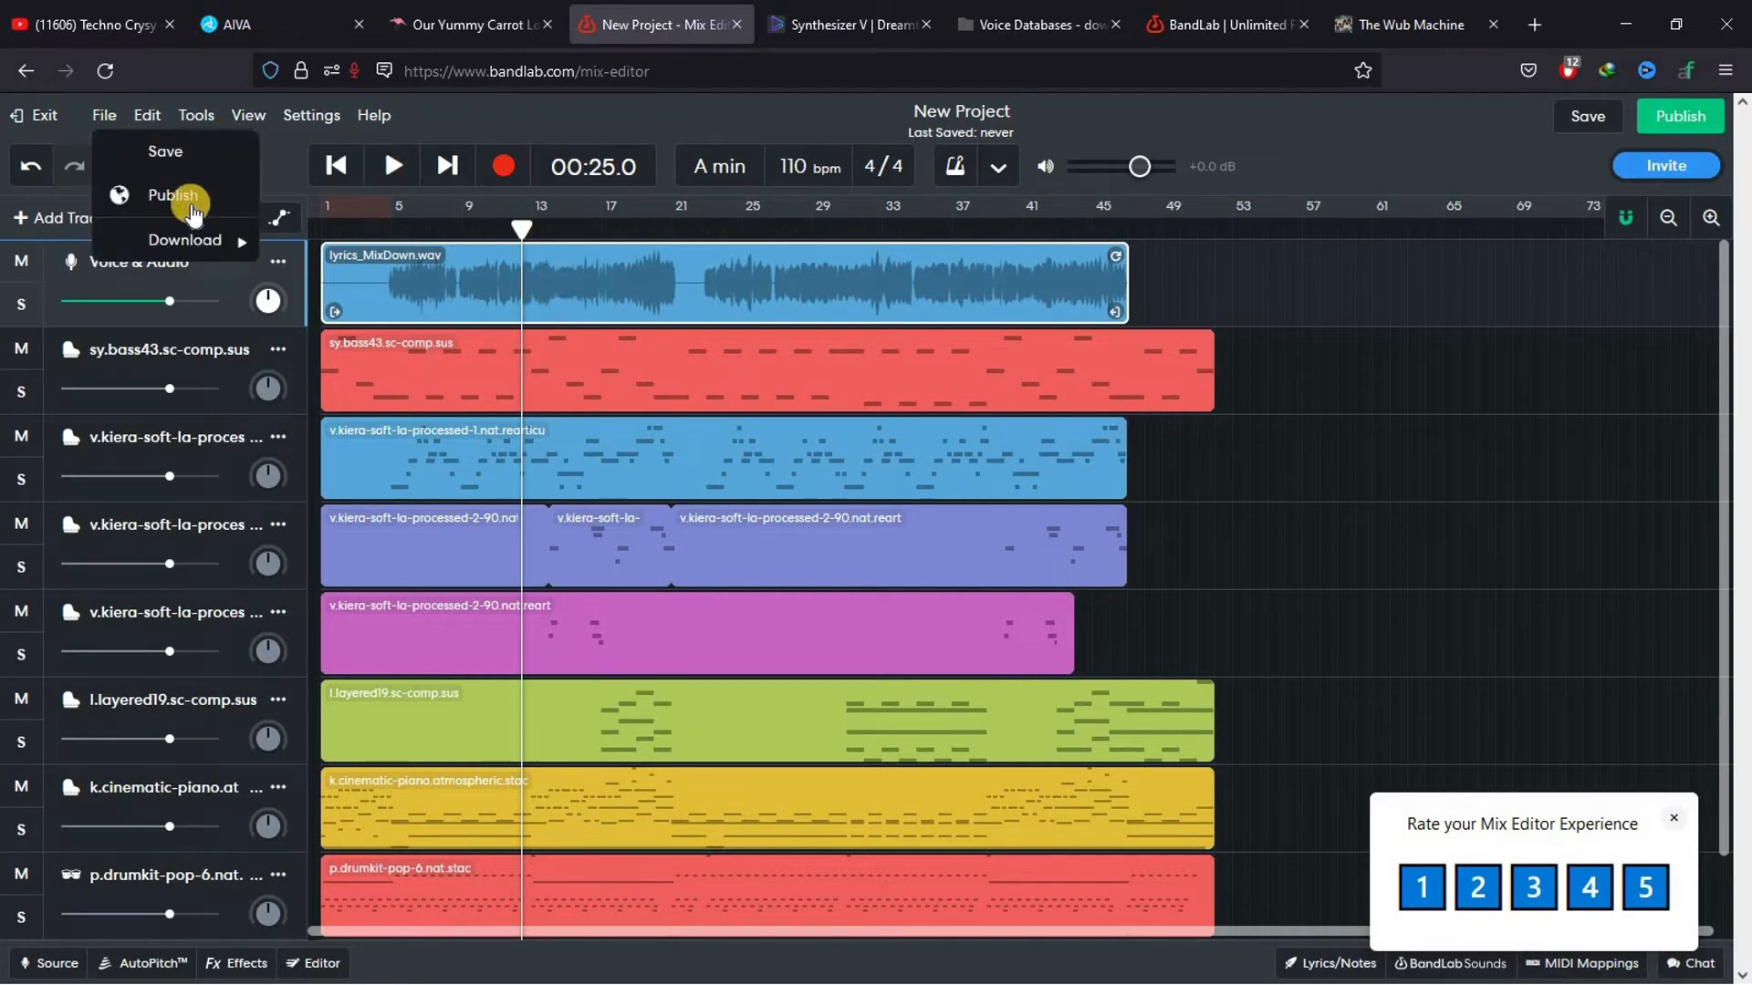
pyautogui.moveTo(199, 242)
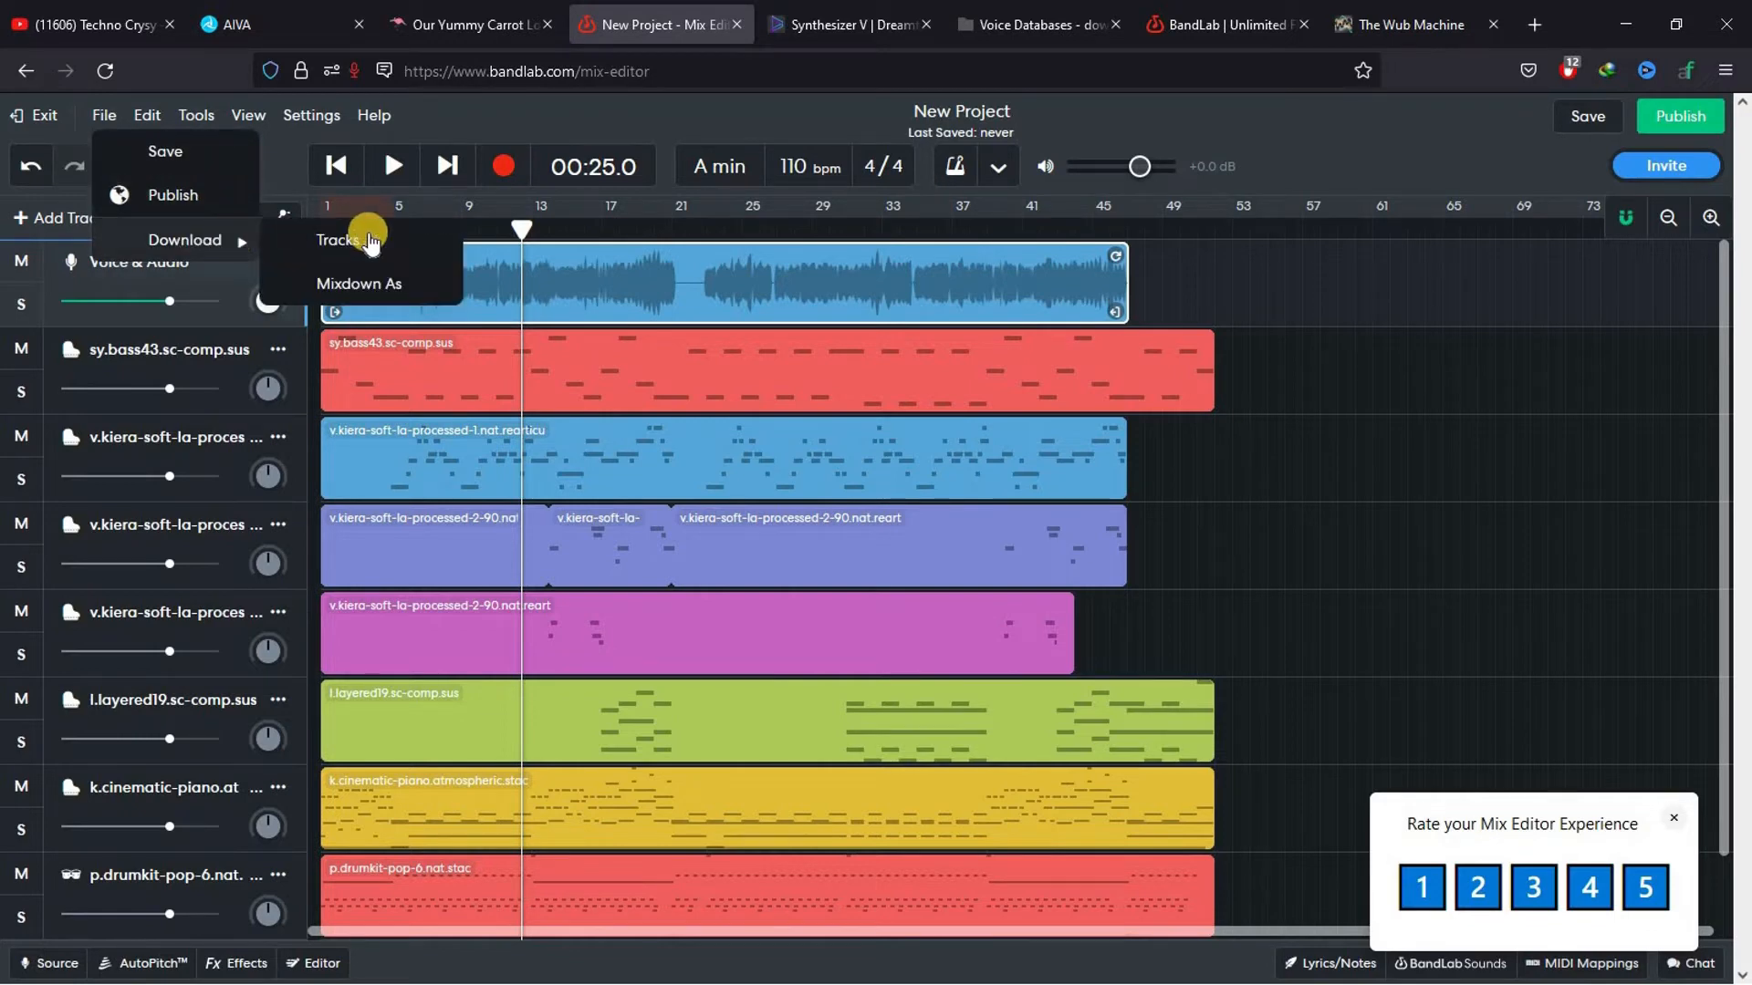
pyautogui.click(369, 285)
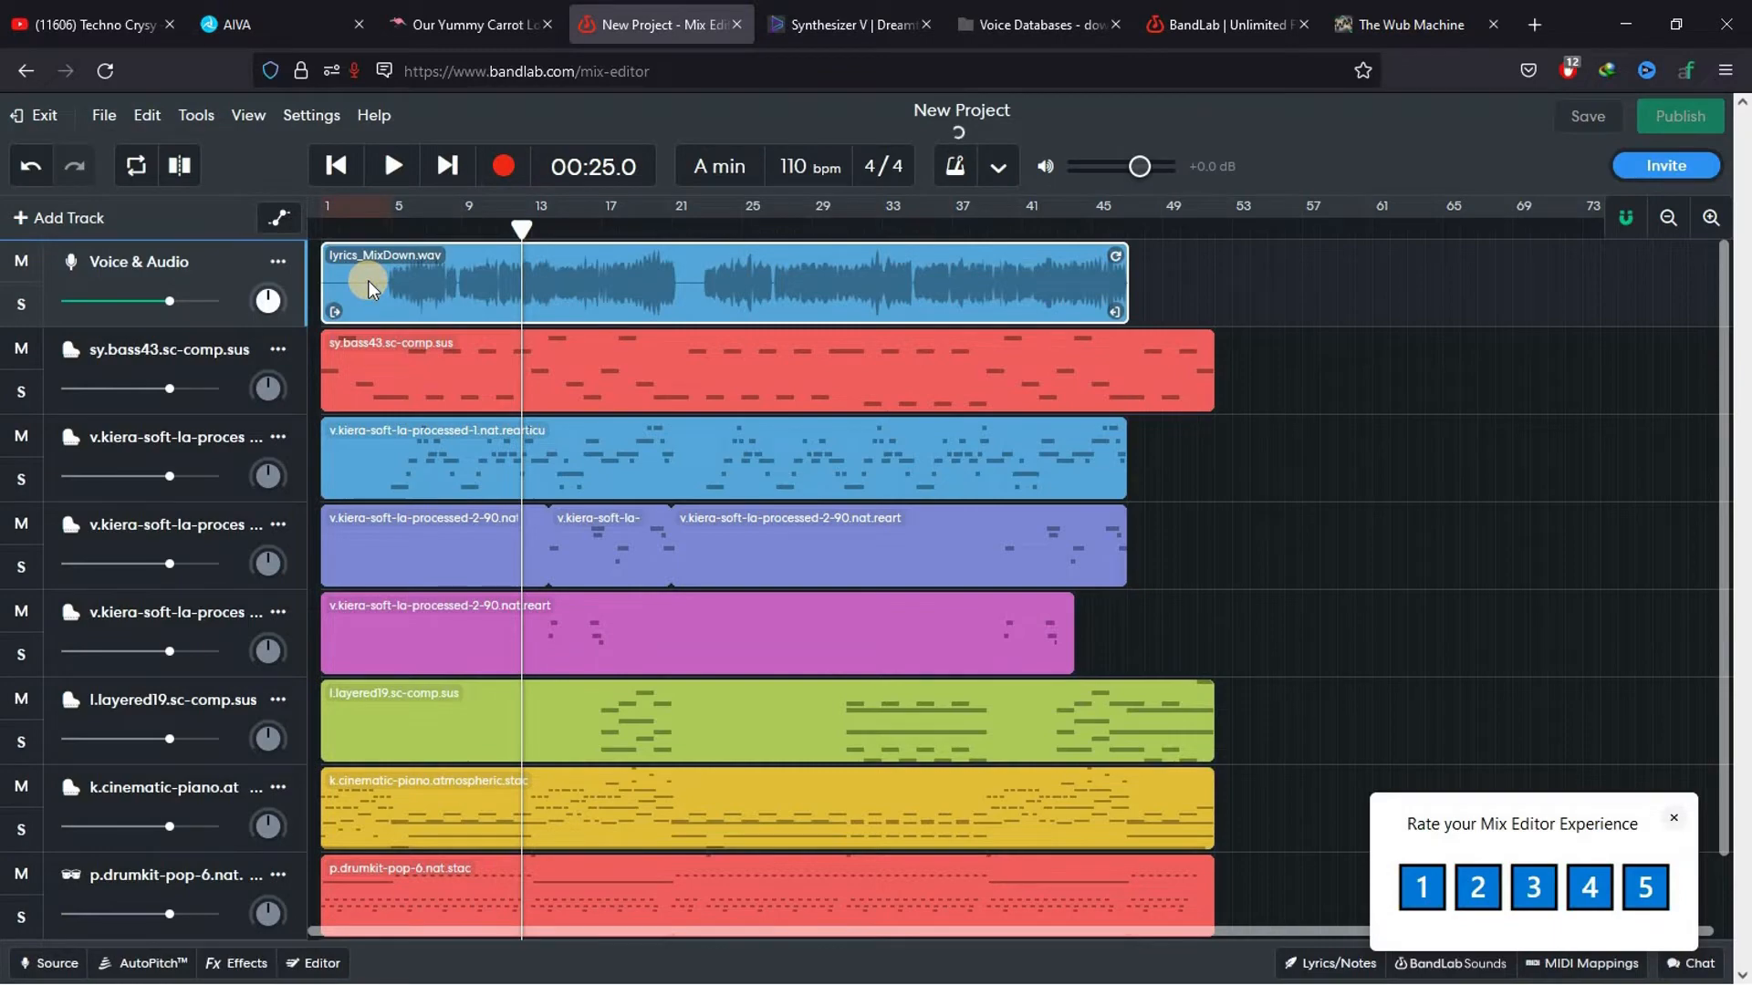
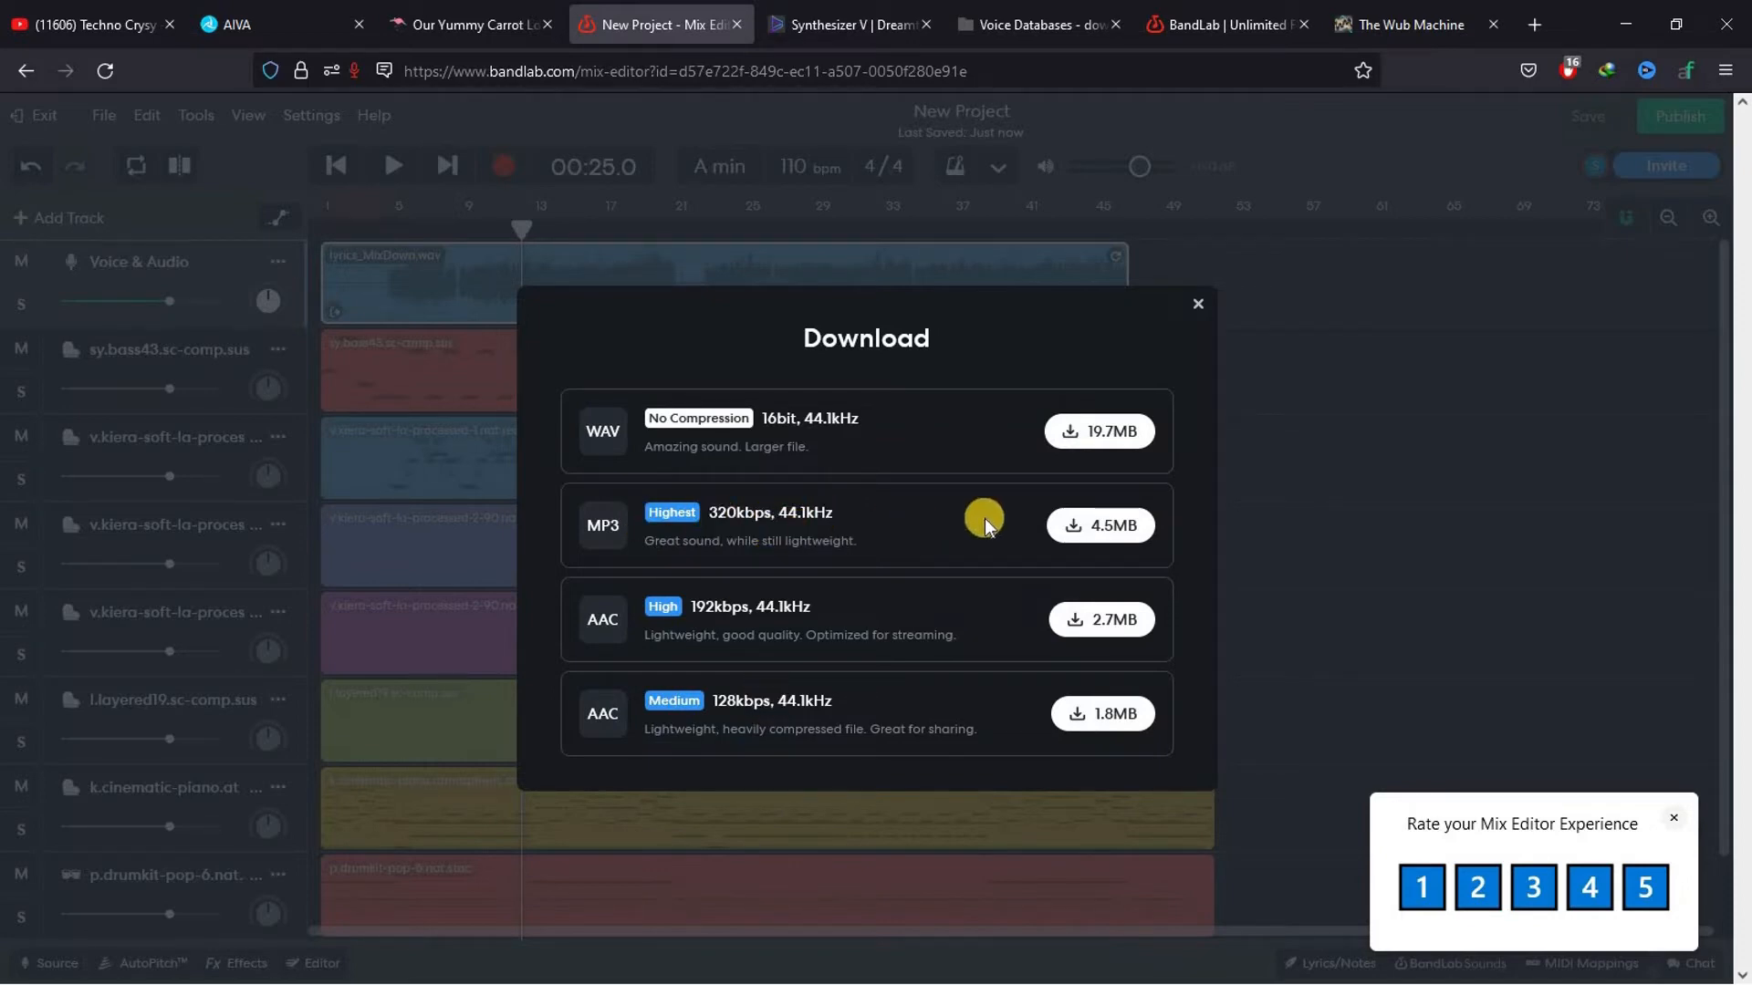
# Download the mixdown as a 320kbps MP3 and move the downloaded file onto the desktop
pyautogui.click(1083, 531)
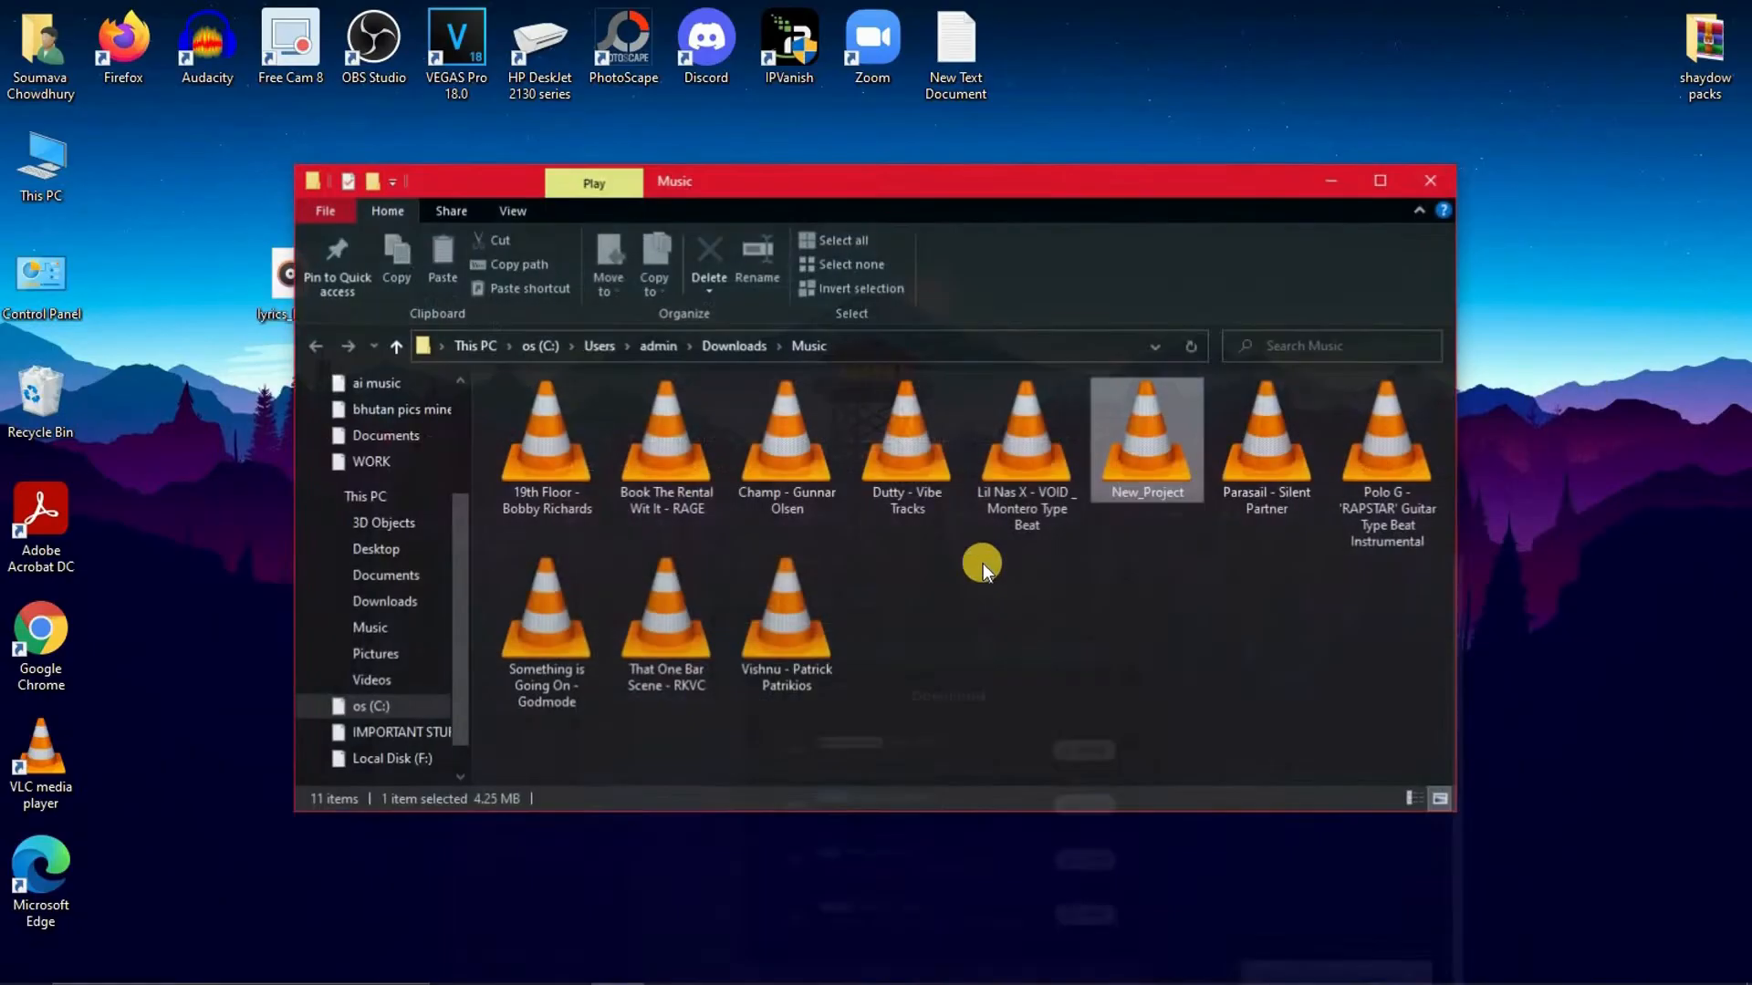
pyautogui.moveTo(1137, 460); pyautogui.dragTo(388, 294)
pyautogui.click(1426, 180)
# Rename the MP3 on the desktop as main music and return to Firefox
pyautogui.rightClick(389, 294)
pyautogui.click(465, 843)
pyautogui.write('main music')
pyautogui.press('Return')
pyautogui.click(895, 958)
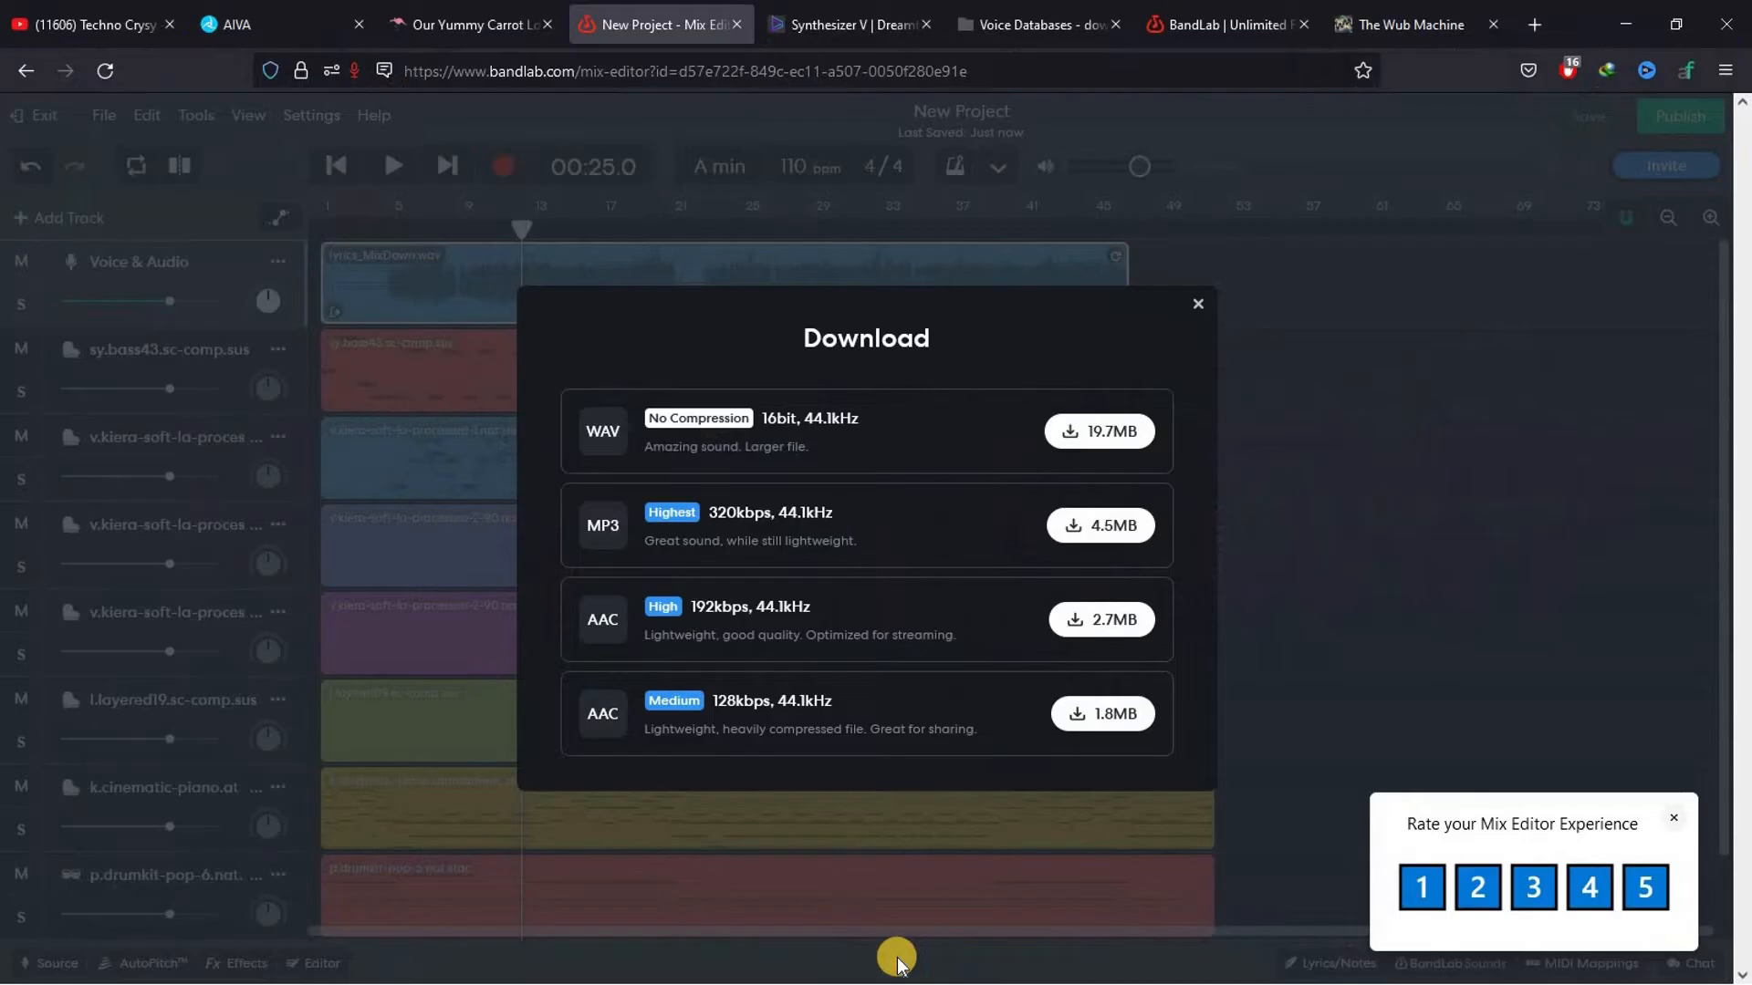
# Switch to the BandLab Mastering page and import the main music file from the desktop
pyautogui.click(1186, 13)
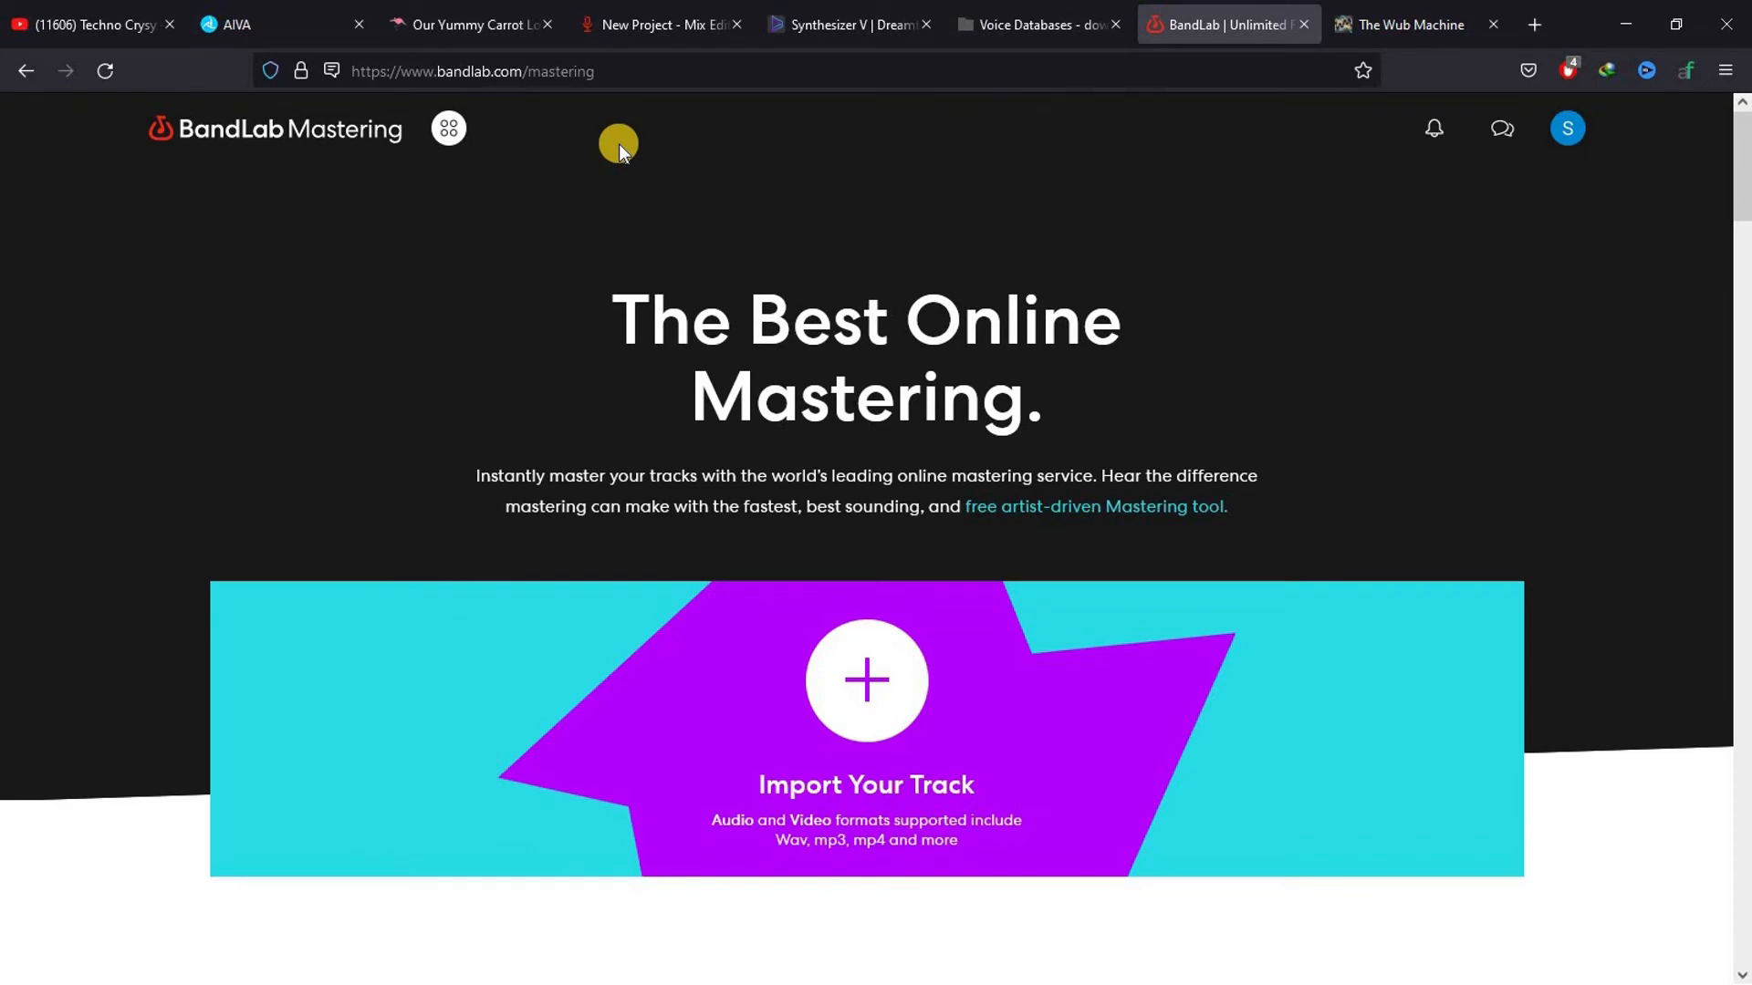
pyautogui.click(874, 697)
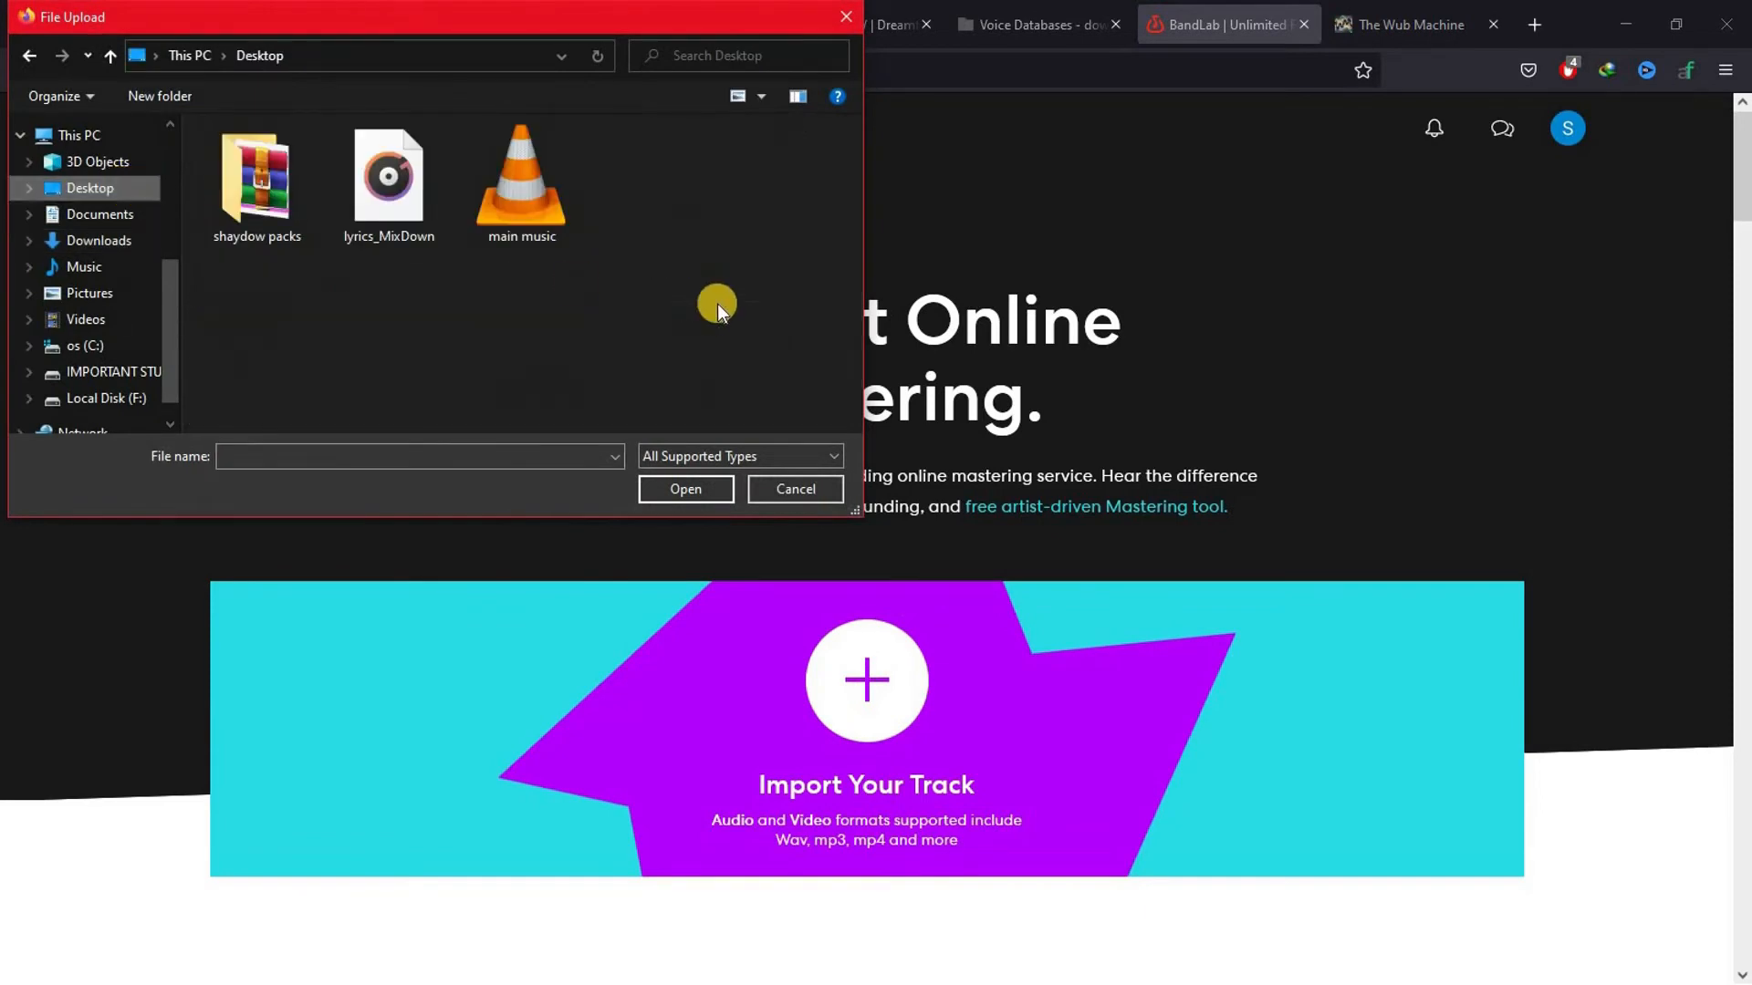
pyautogui.click(512, 197)
pyautogui.click(666, 485)
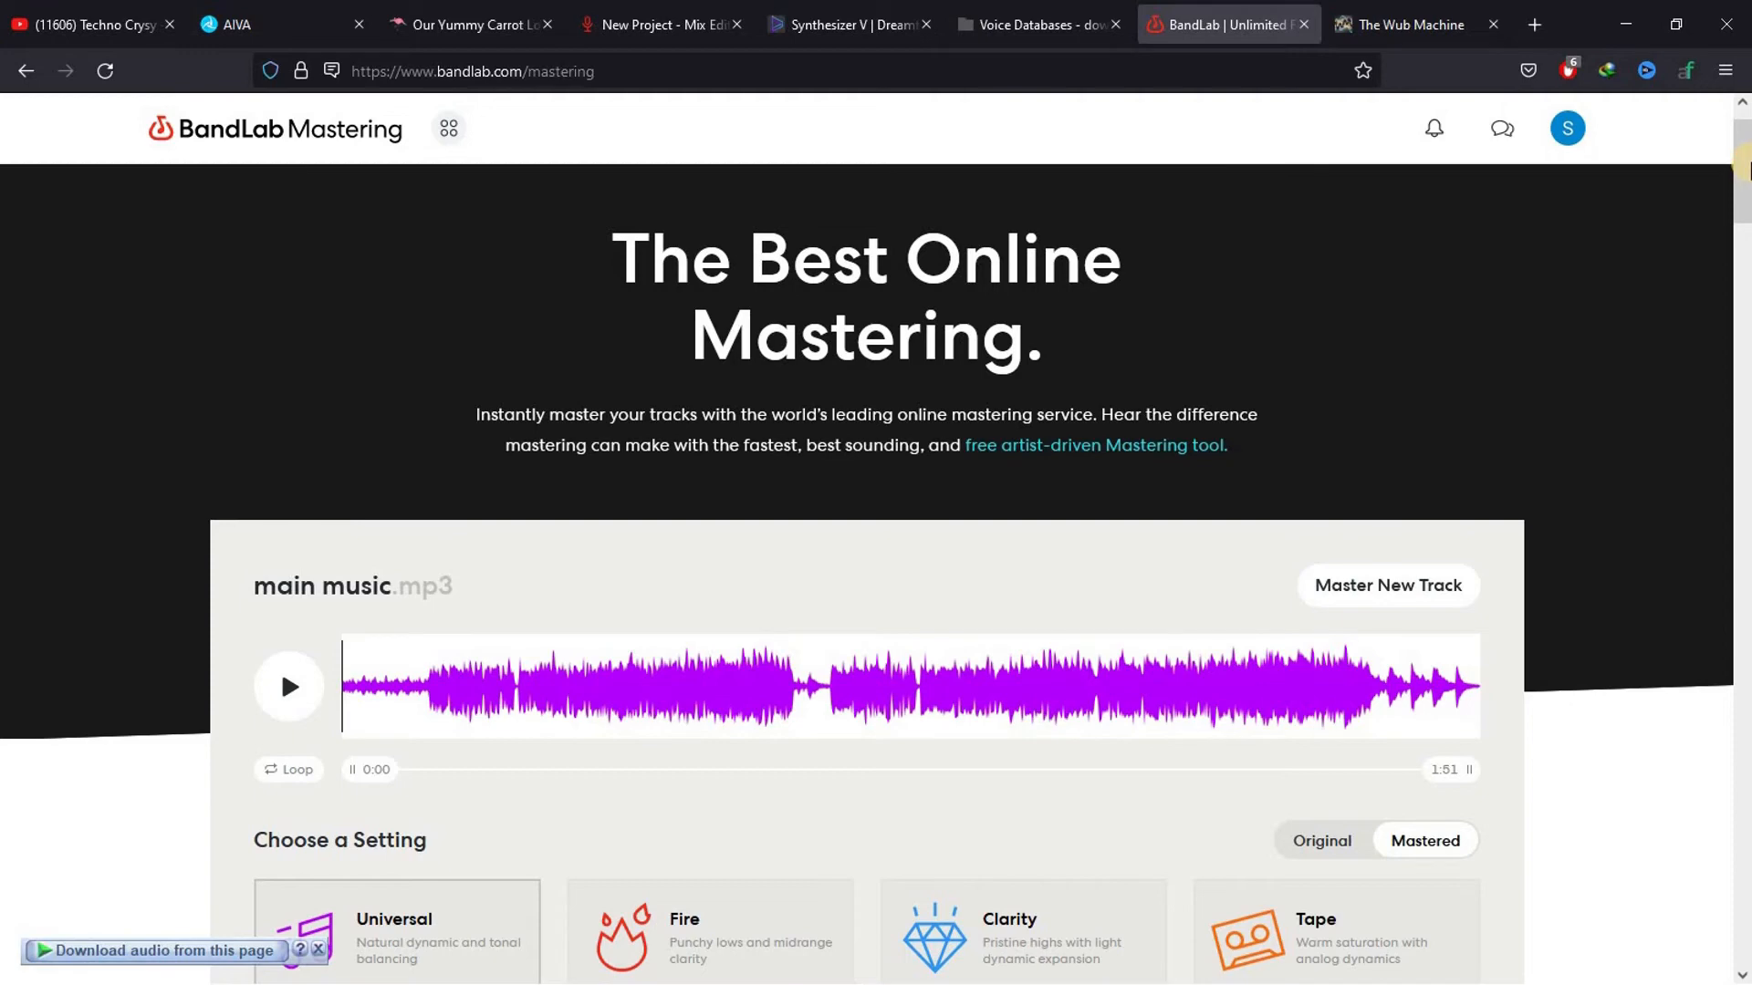
# Apply the Fire mastering setting to the track and play a short preview of the result
pyautogui.scroll(-4, 438, 547)
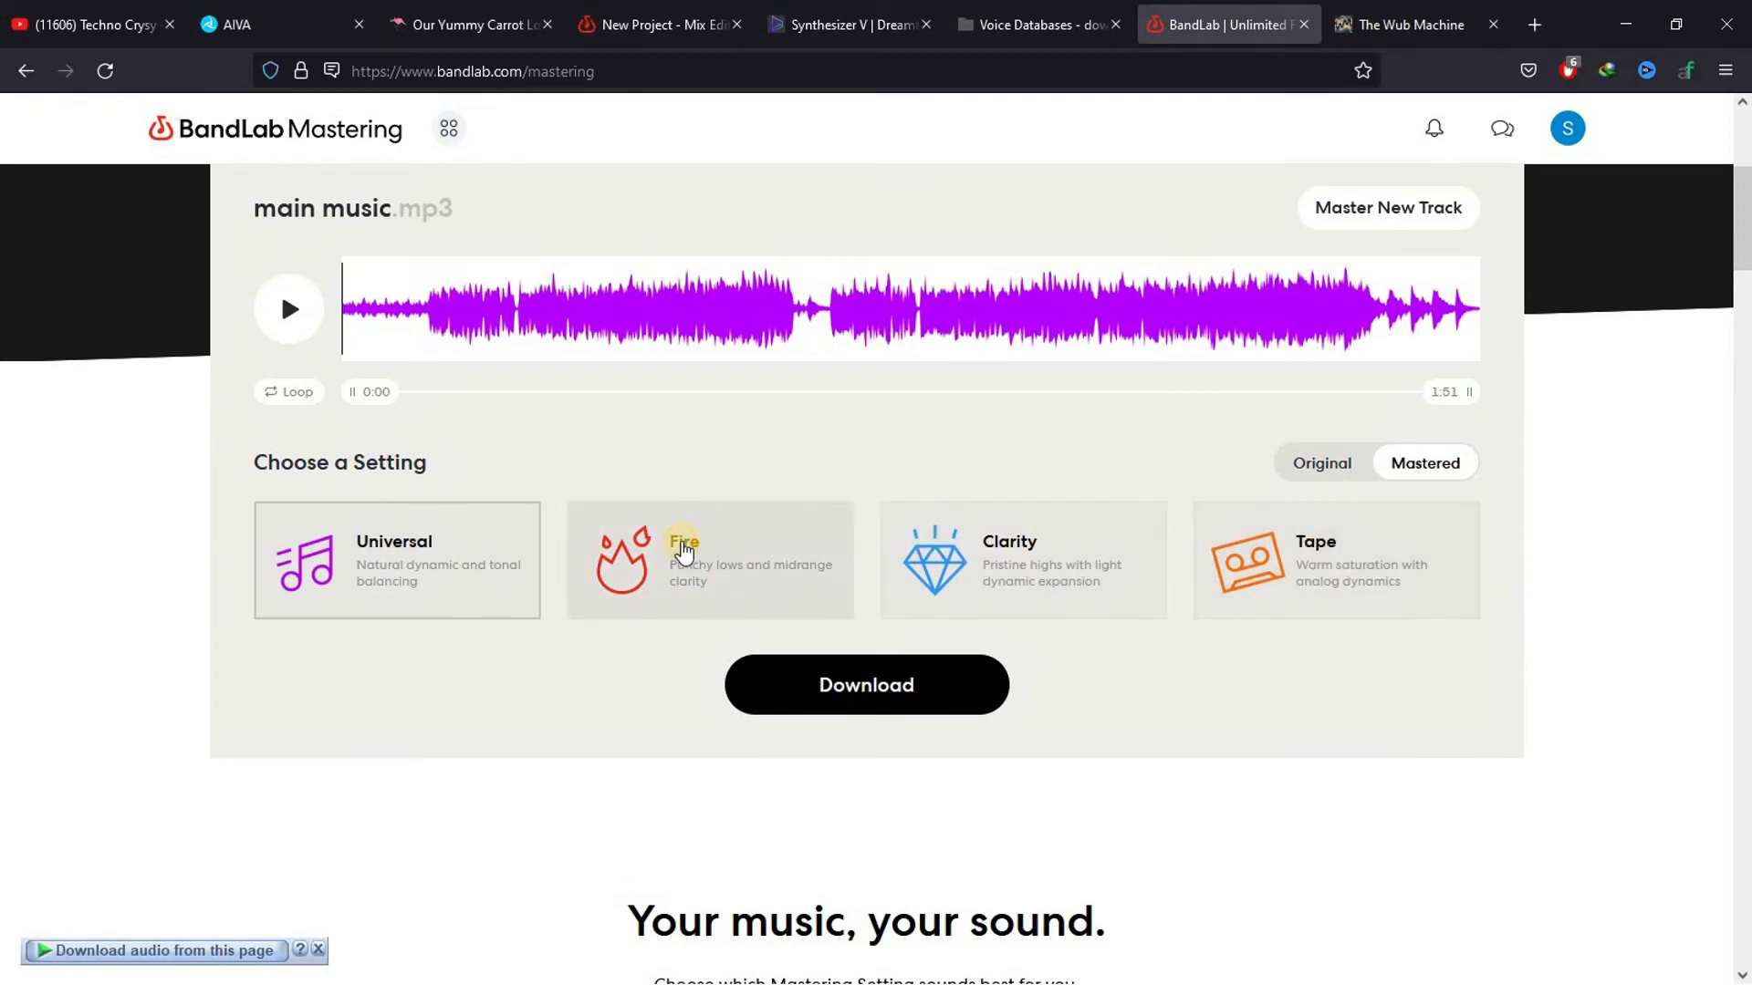
pyautogui.click(684, 547)
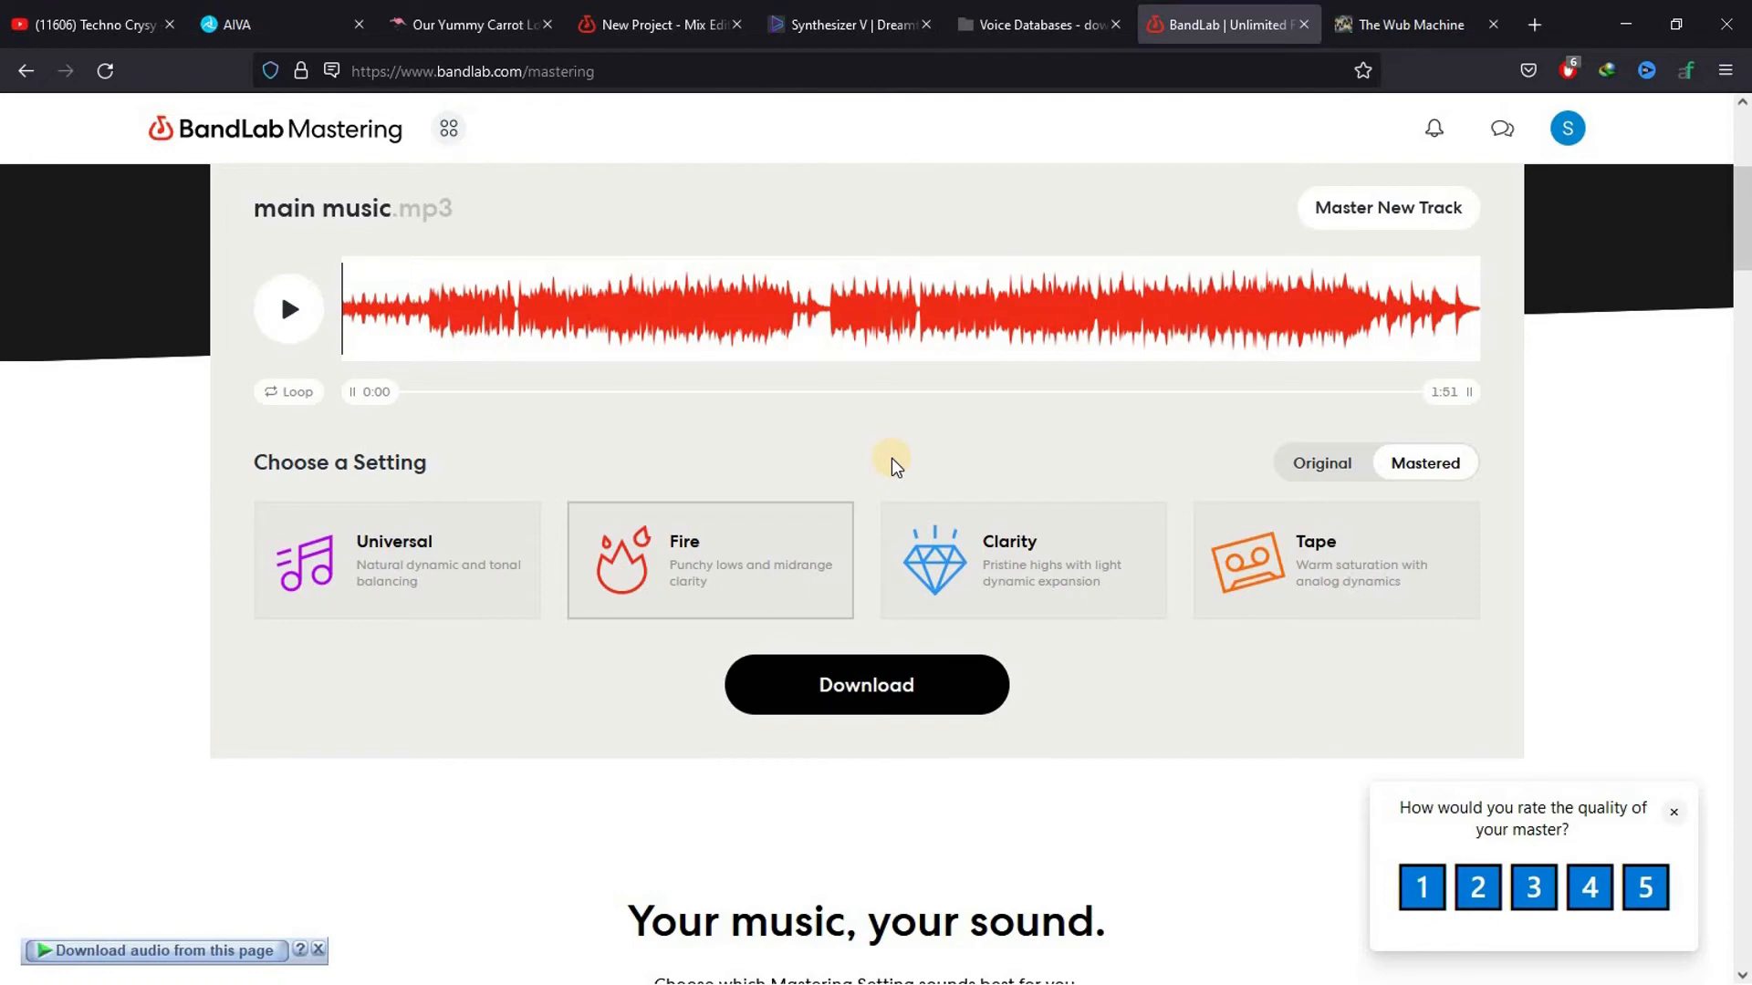
pyautogui.click(299, 310)
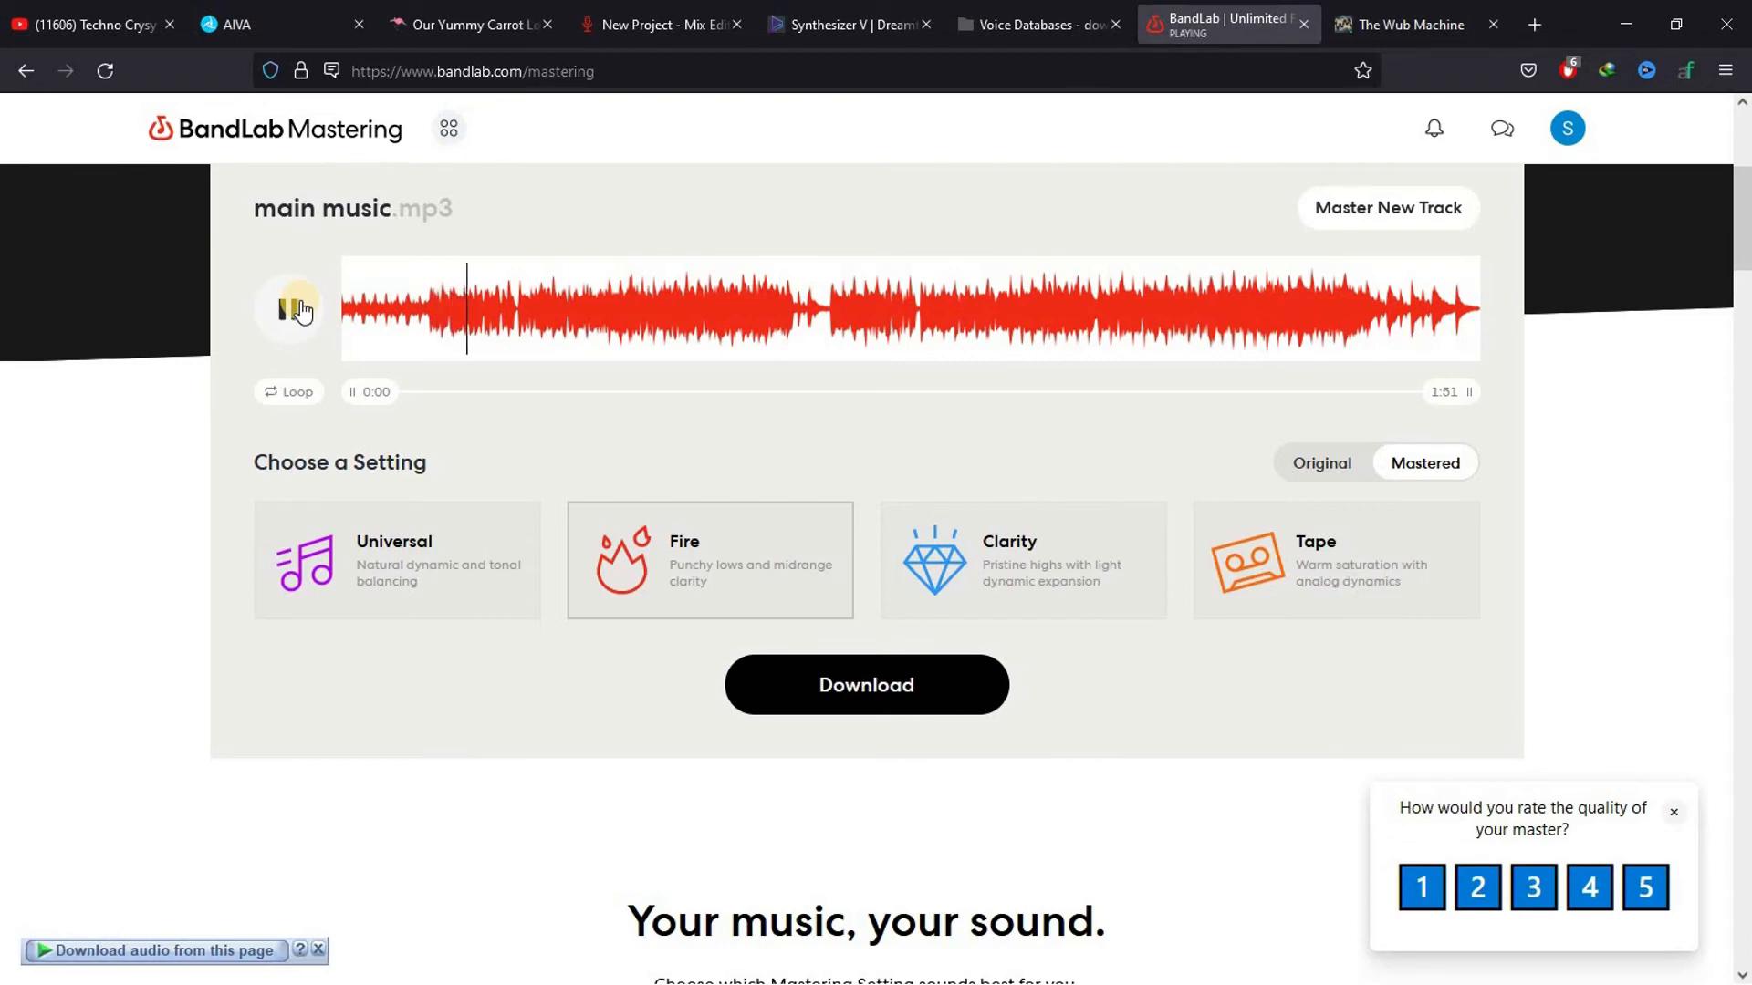
pyautogui.click(293, 309)
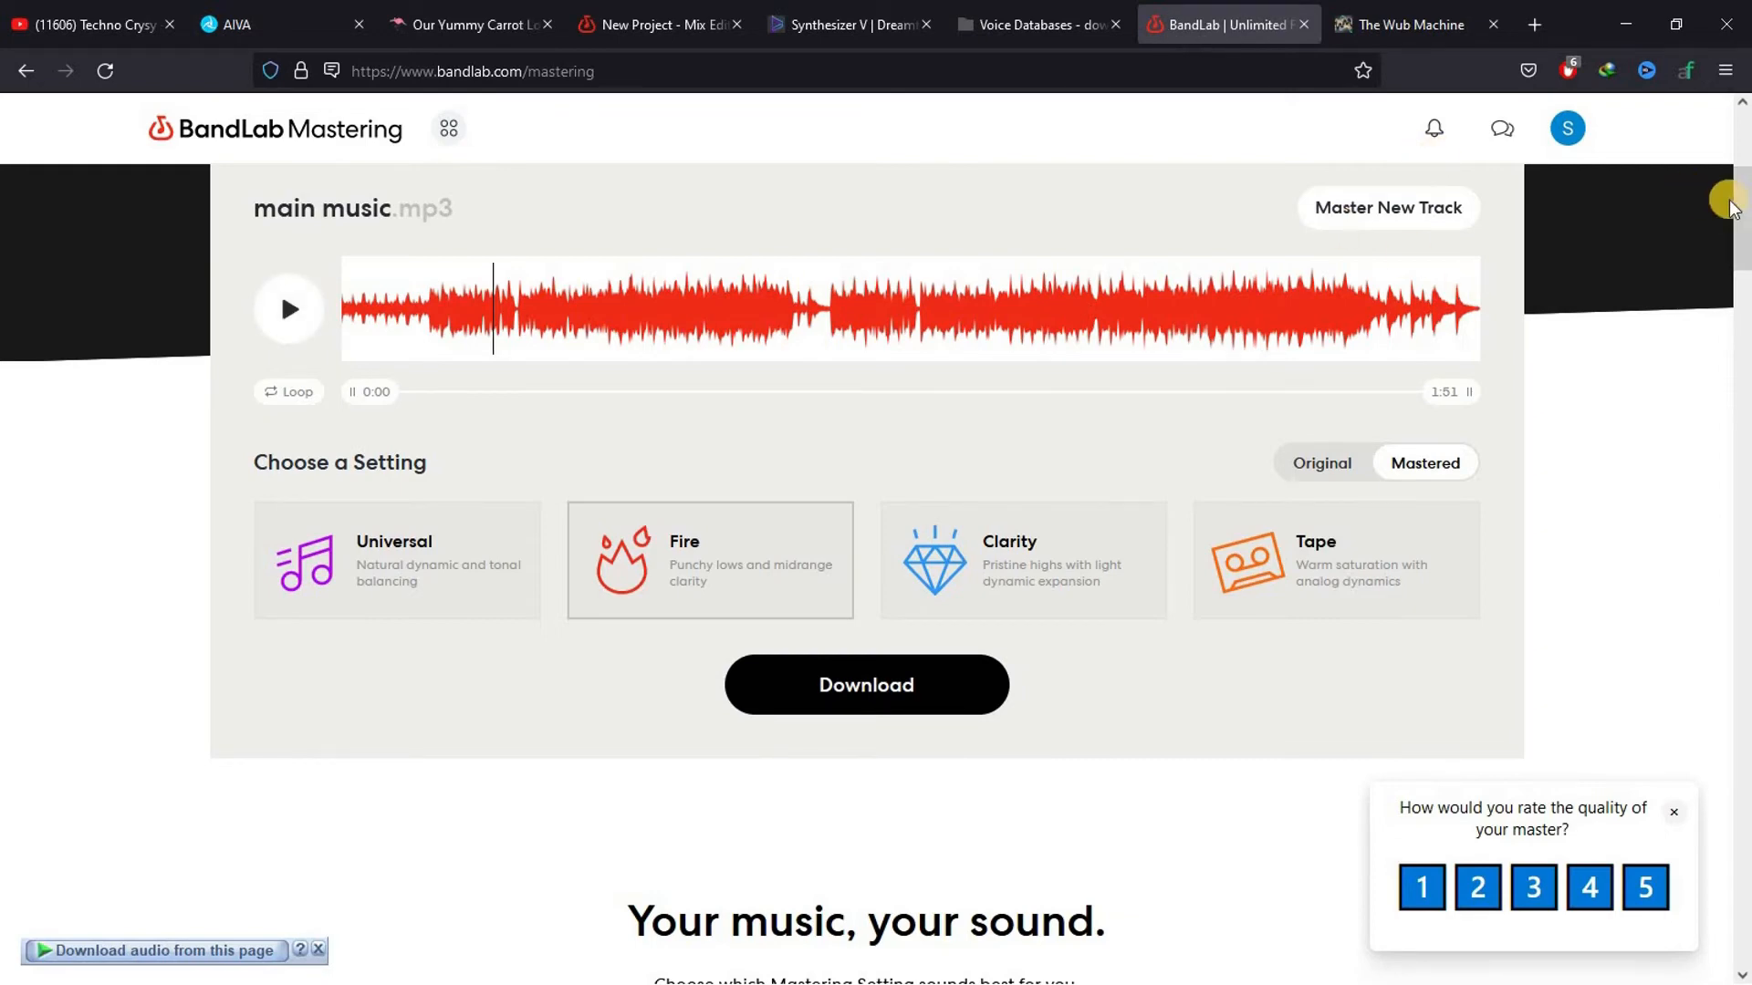
# Download the mastered track as main music.wav, saving the file and dismissing the offer to save it to BandLab
pyautogui.moveTo(1744, 210); pyautogui.dragTo(1746, 343)
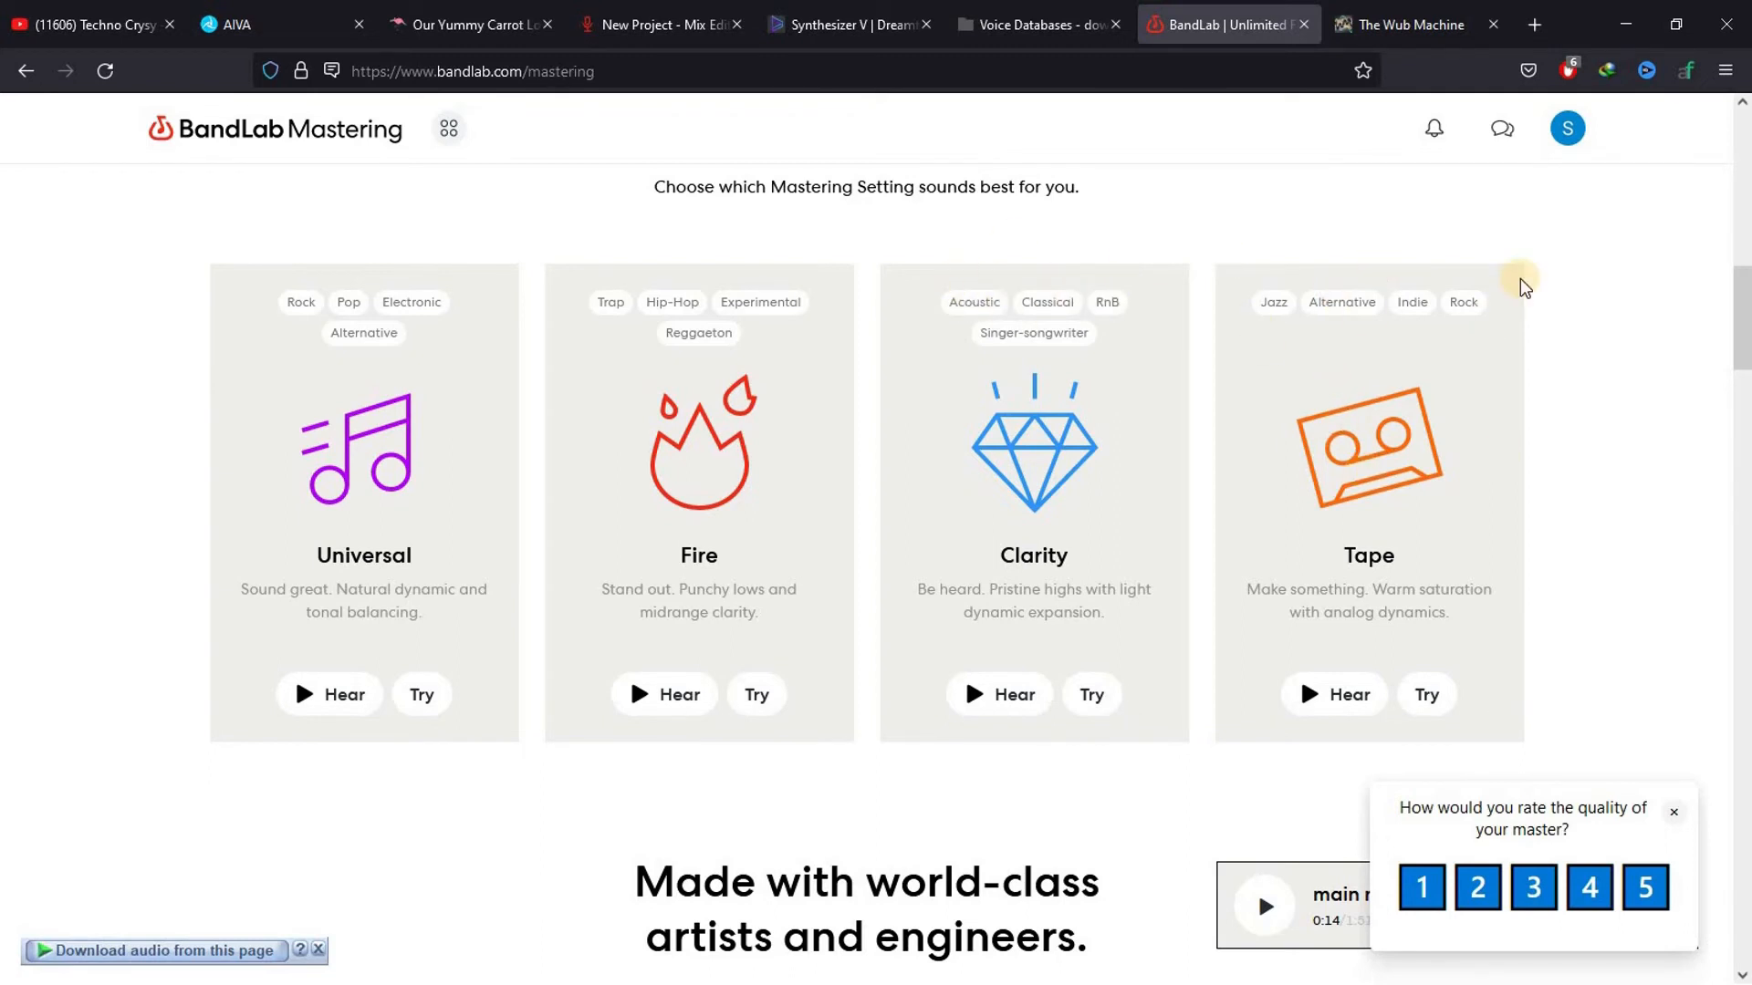
pyautogui.moveTo(1747, 321); pyautogui.dragTo(1744, 196)
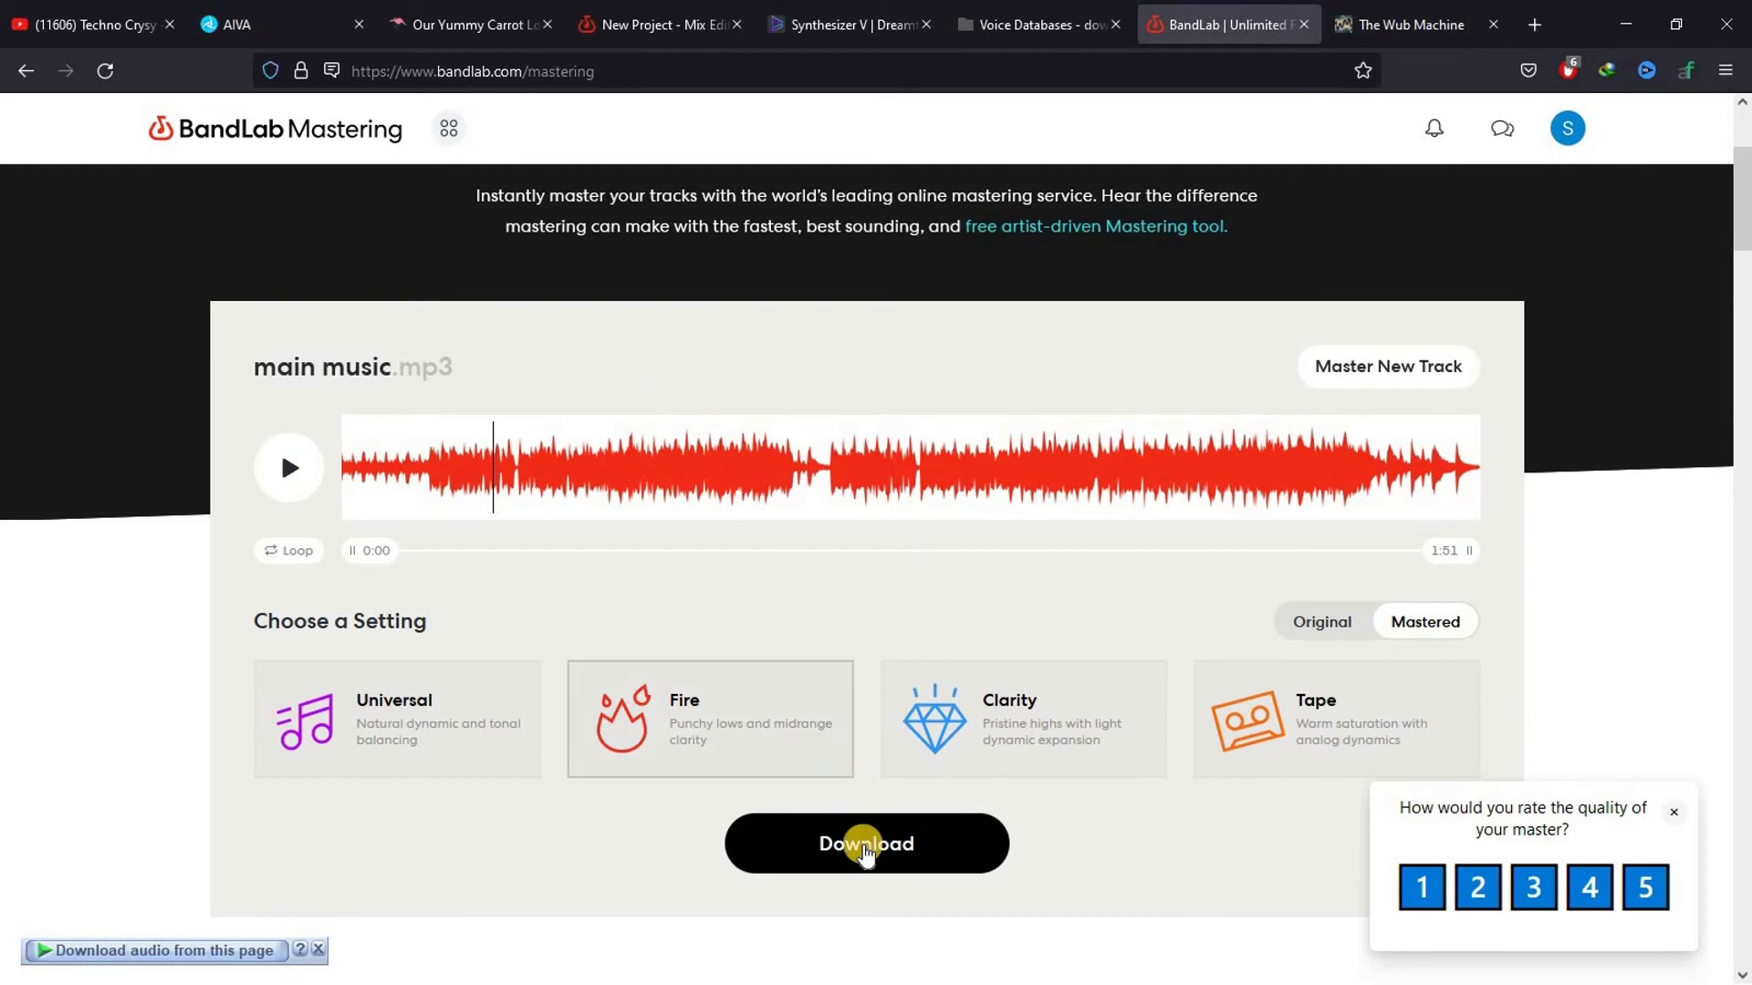
pyautogui.click(864, 847)
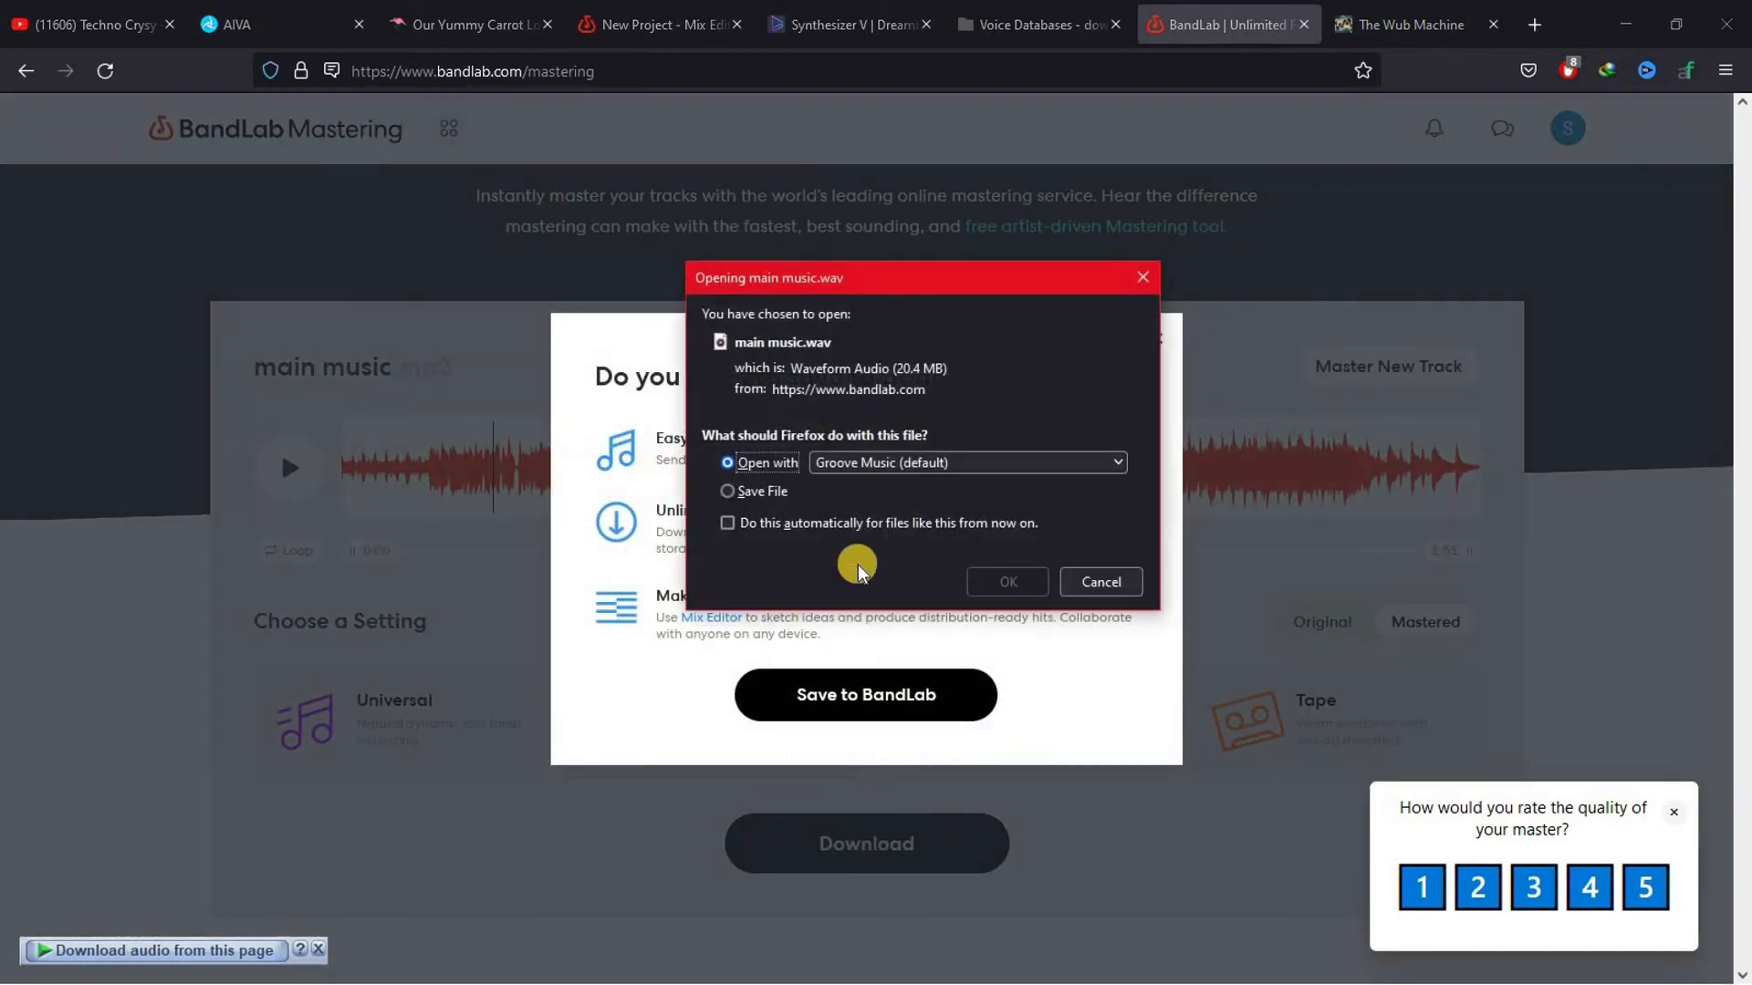
pyautogui.click(741, 491)
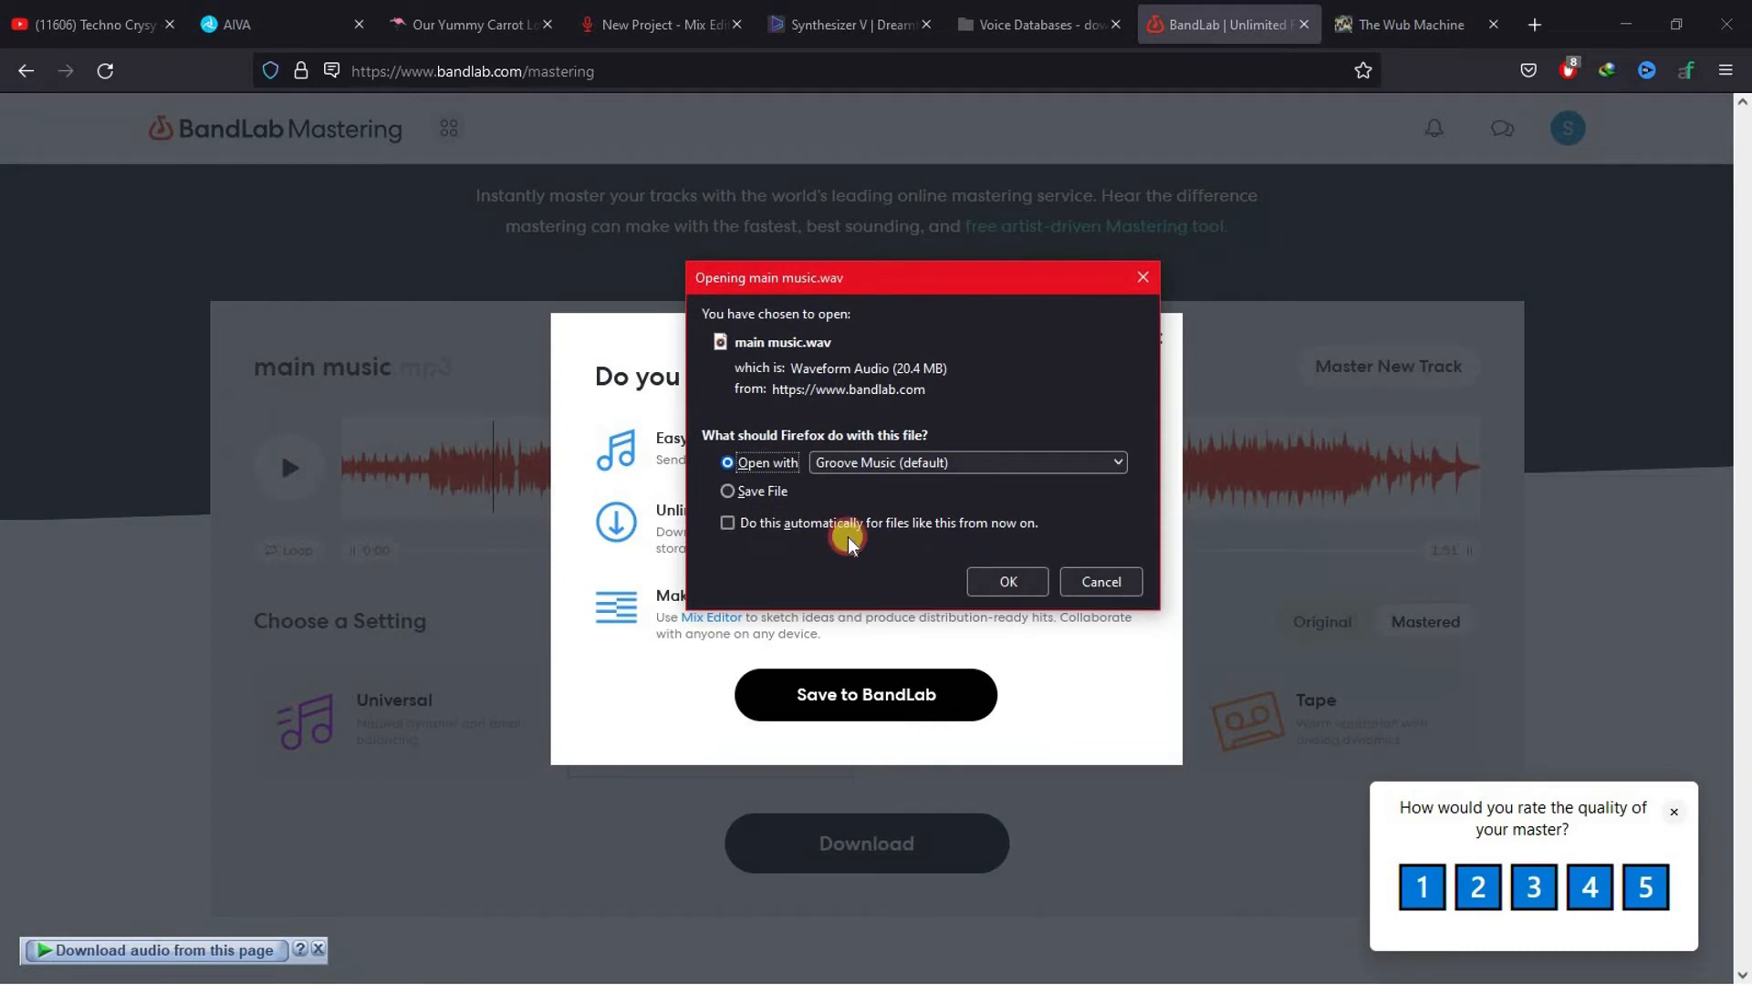
pyautogui.click(1003, 582)
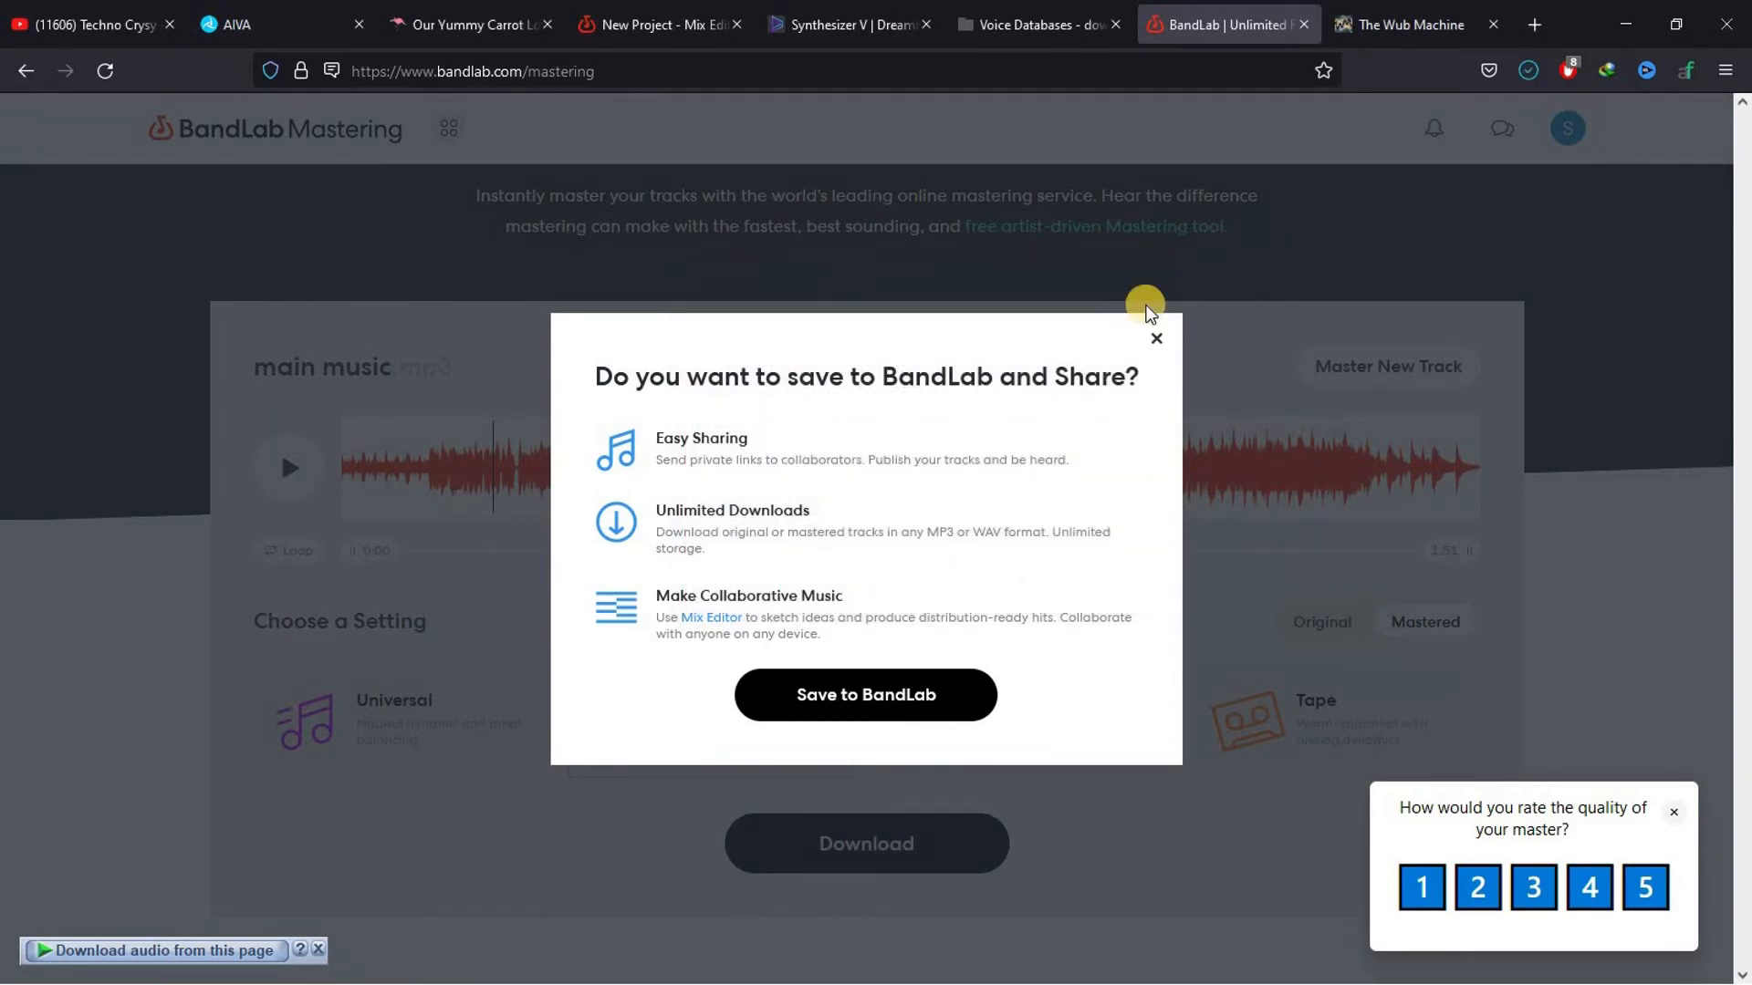
pyautogui.click(1157, 337)
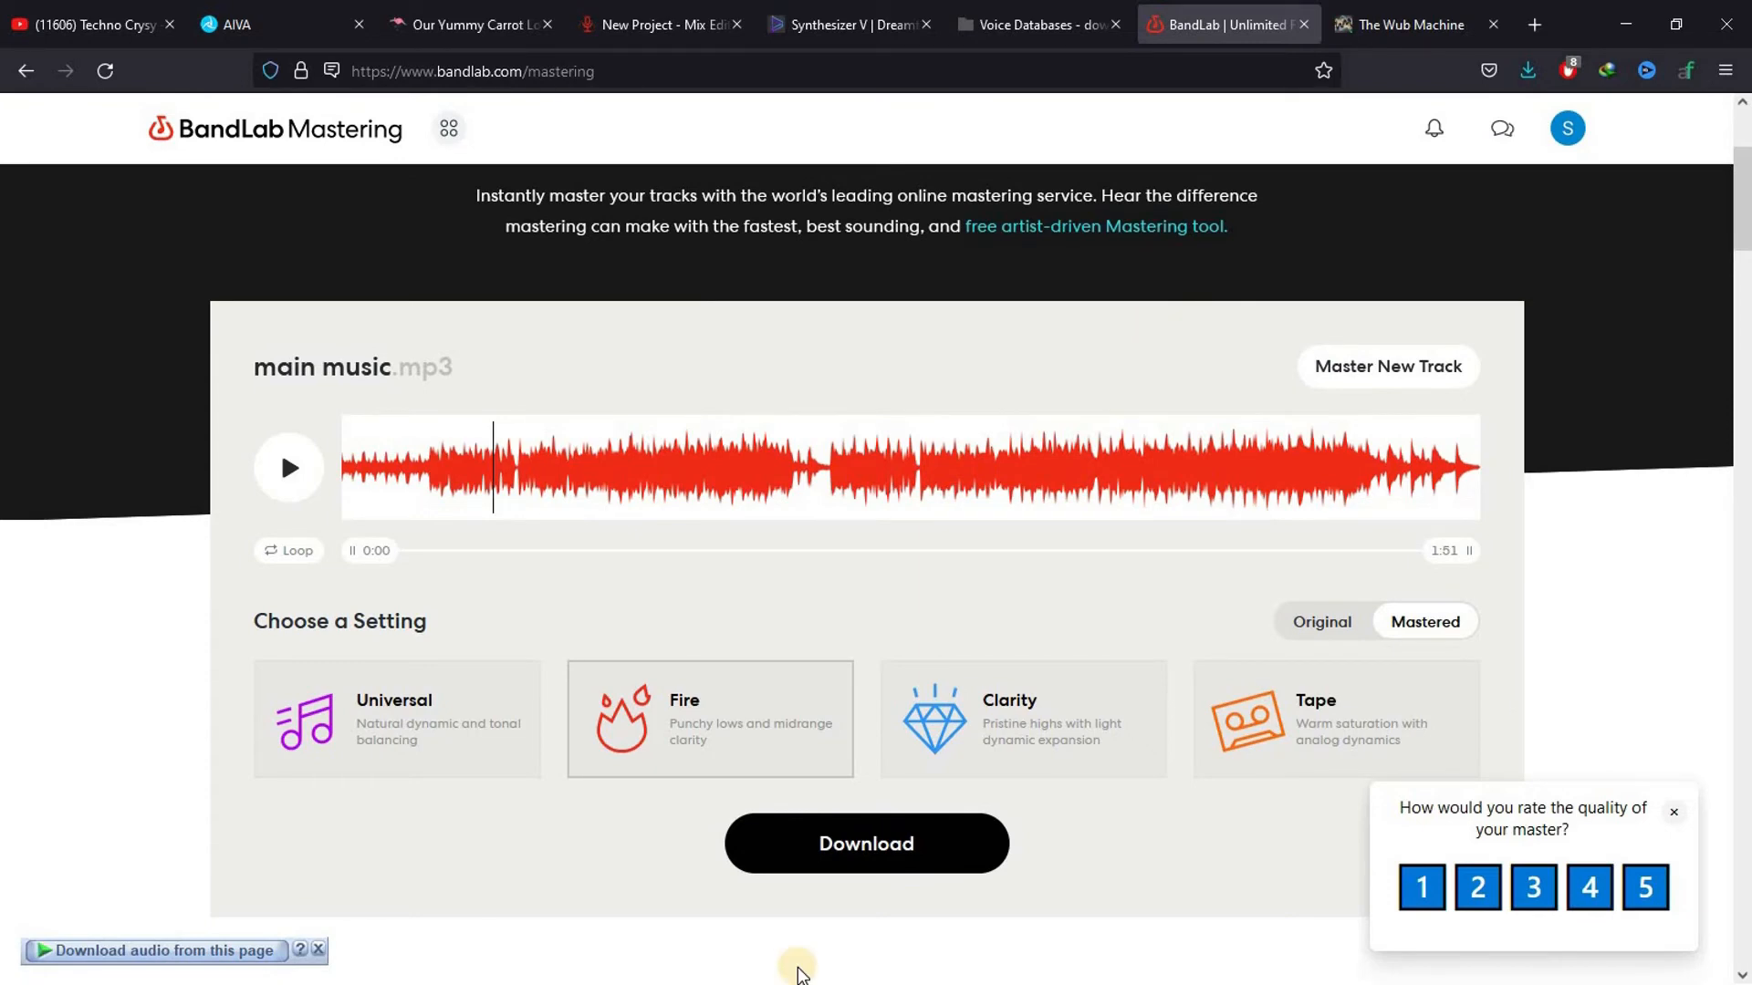
# Switch to The Wub Machine, upload the main music WAV file from Downloads and remix it in the Drum & Bass style
pyautogui.click(1387, 24)
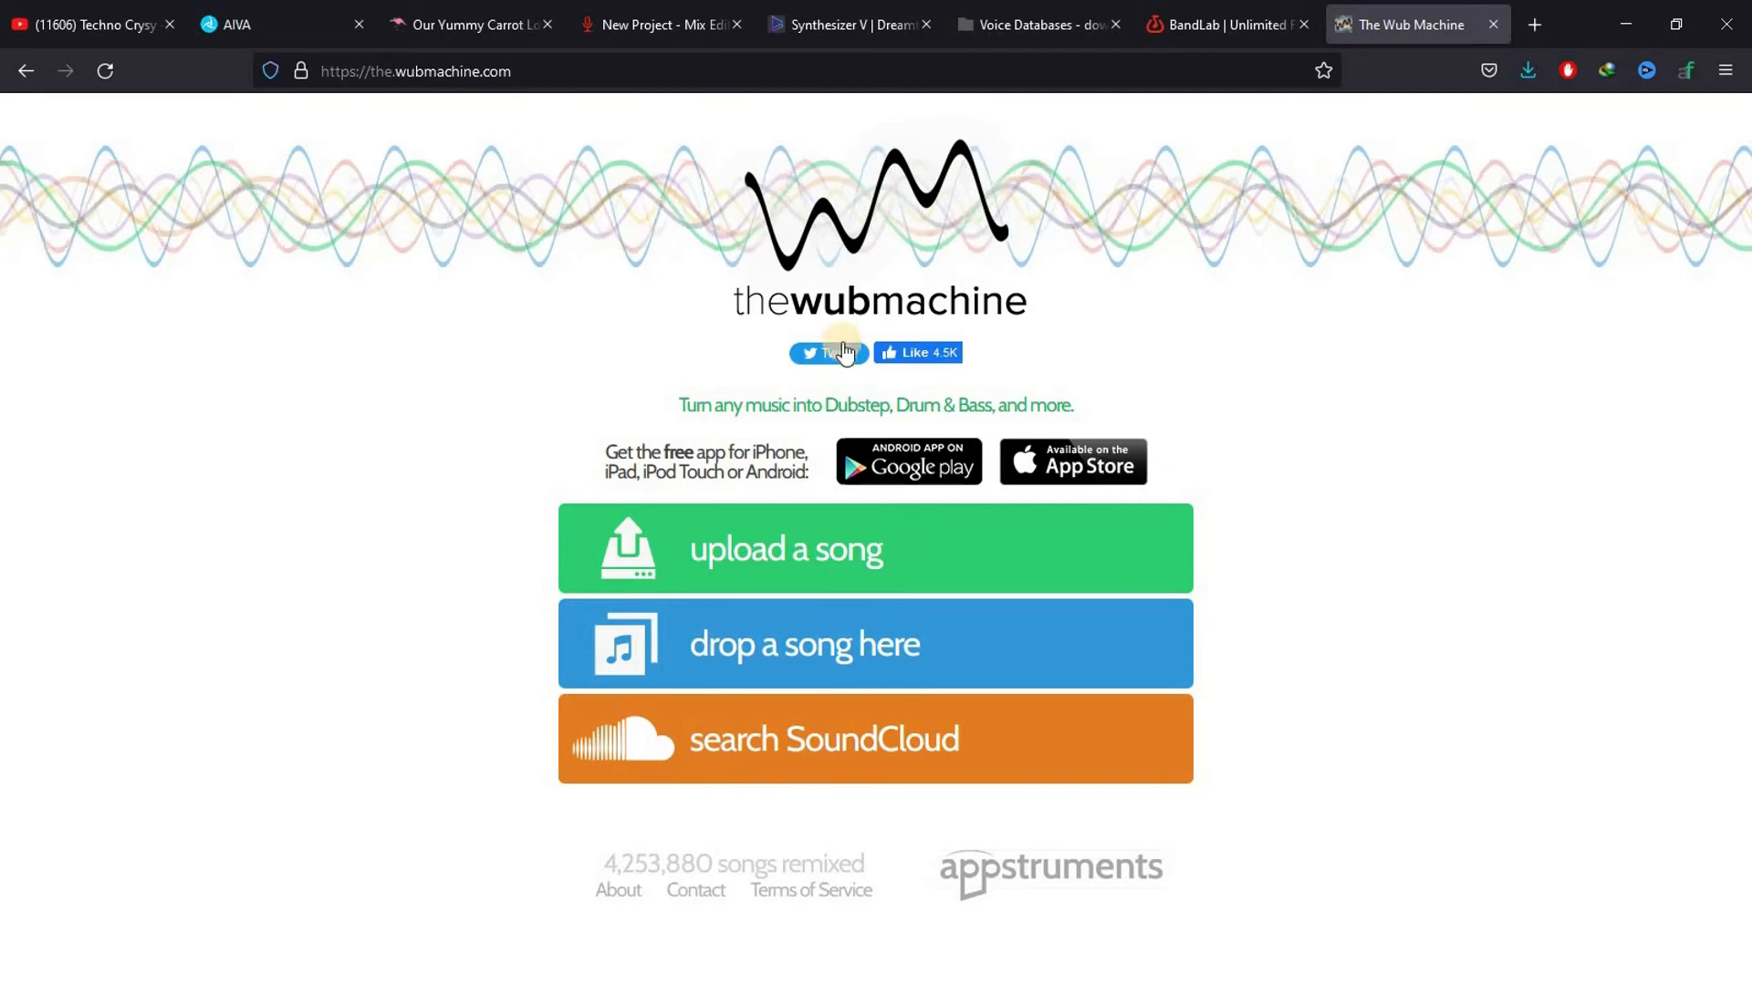
pyautogui.click(782, 557)
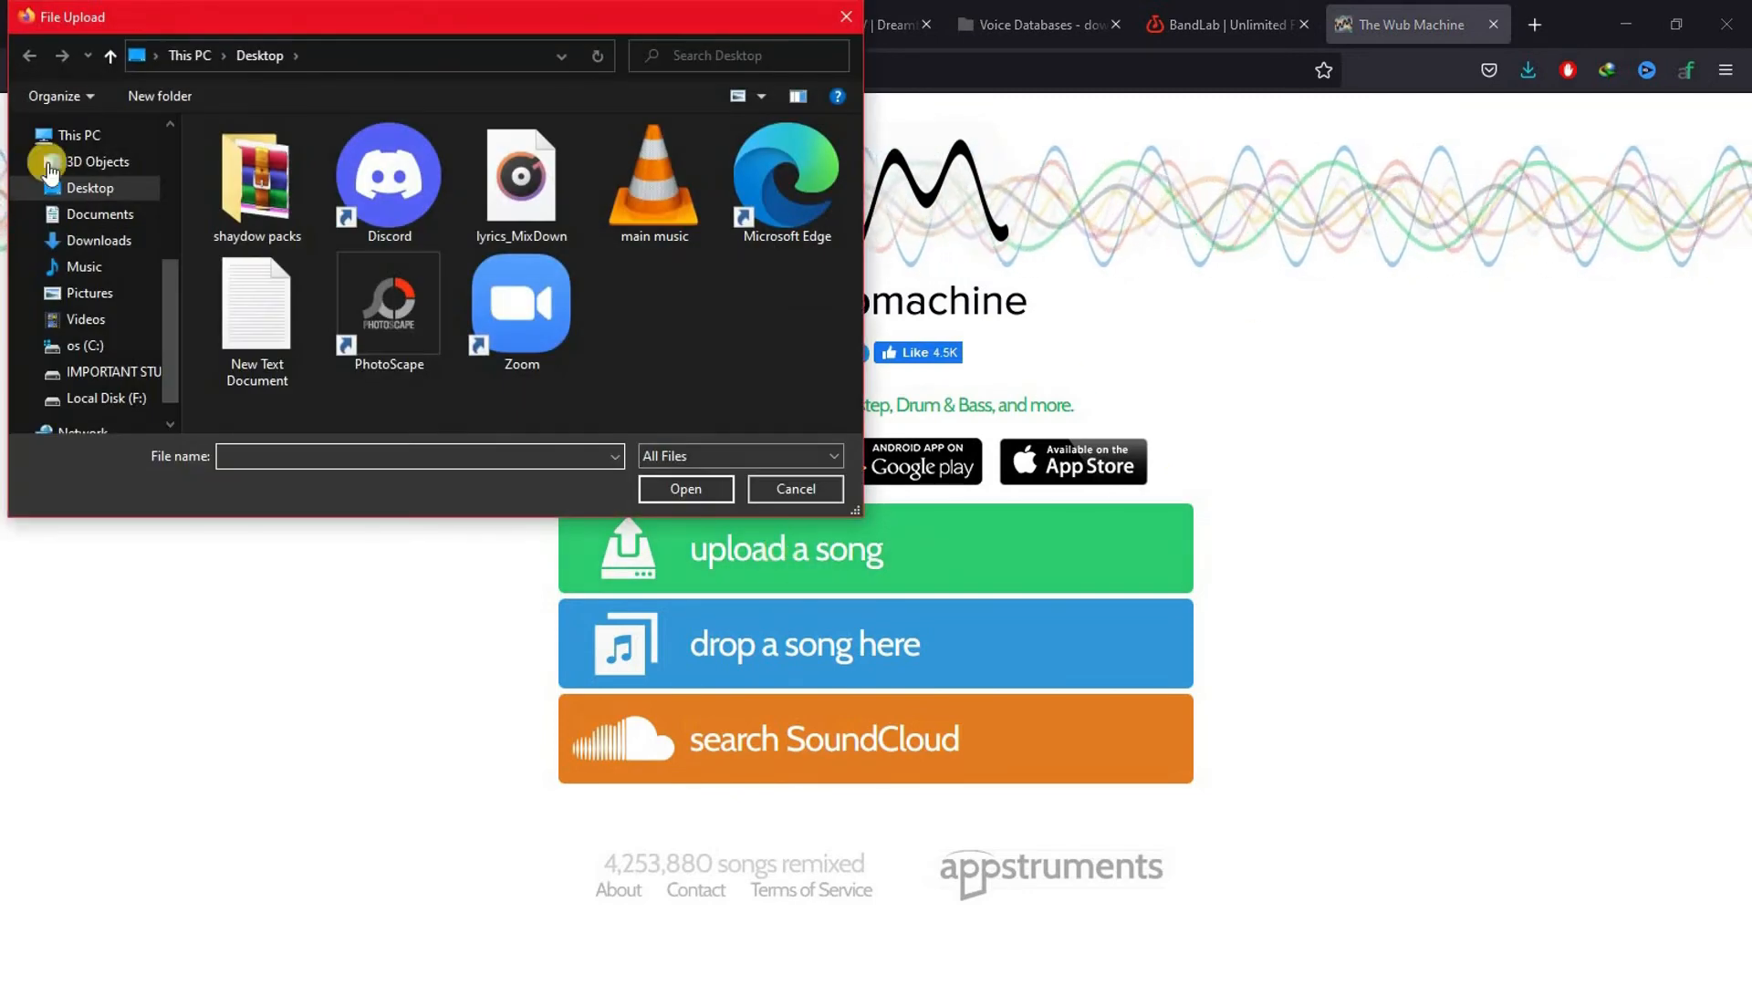
pyautogui.click(96, 240)
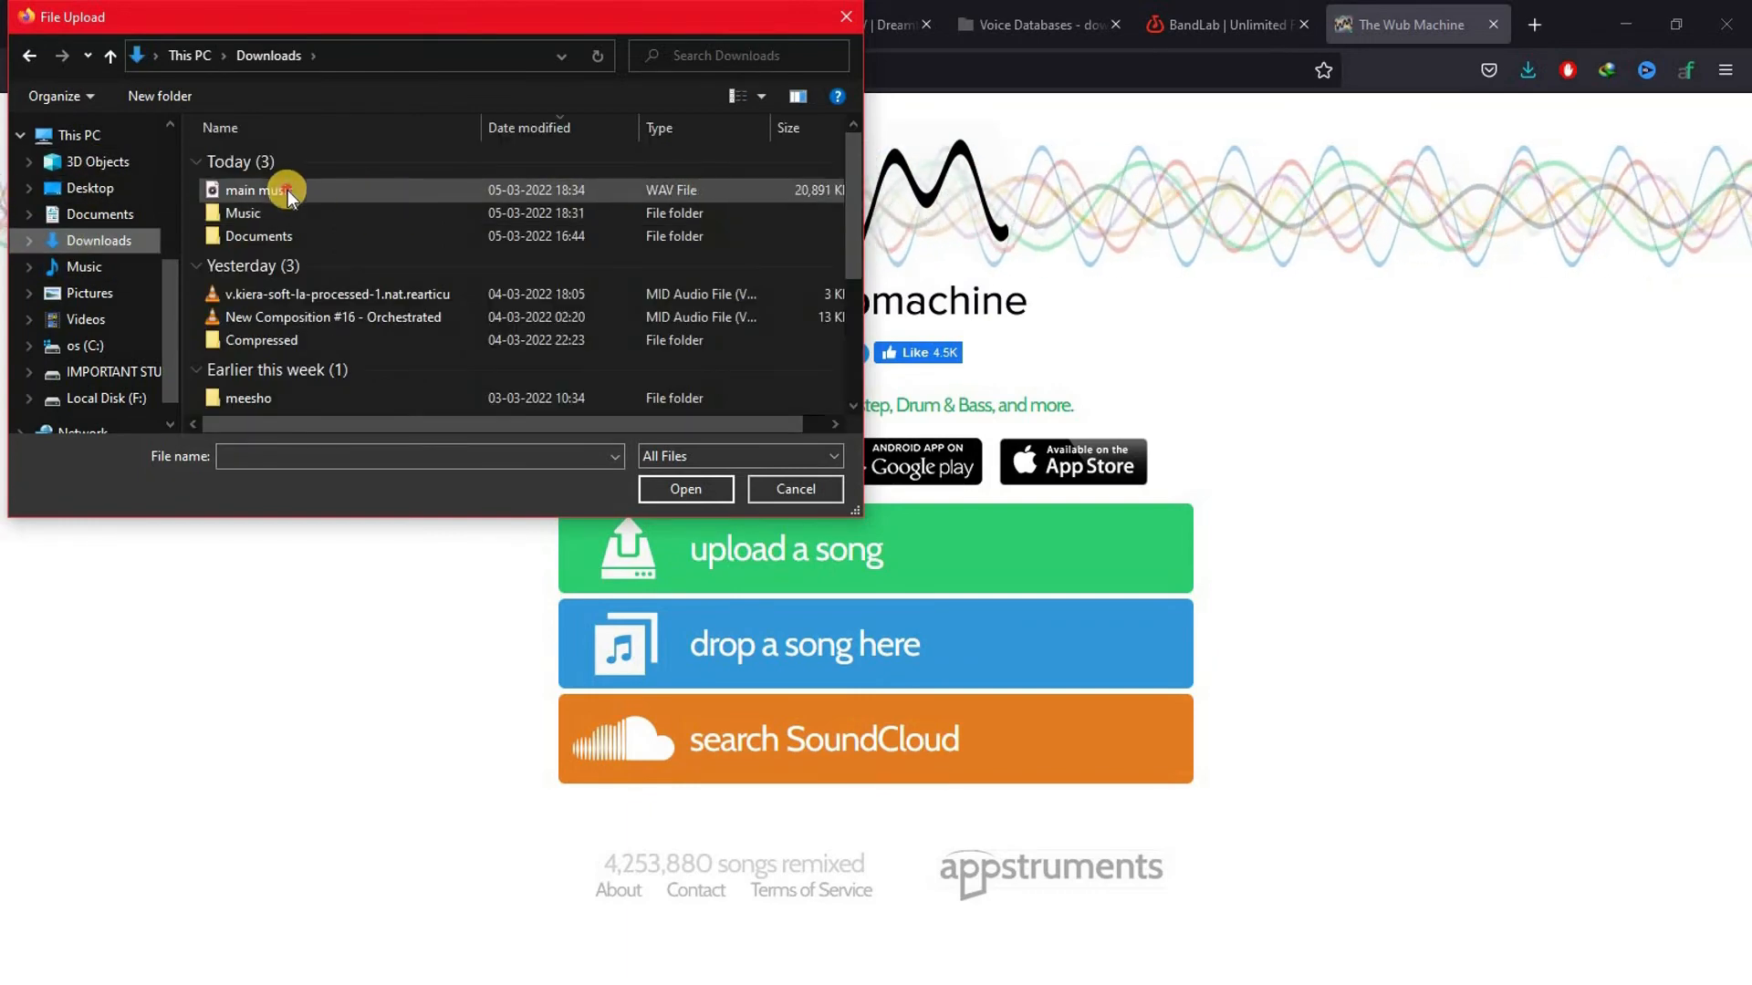
pyautogui.click(287, 190)
pyautogui.click(685, 489)
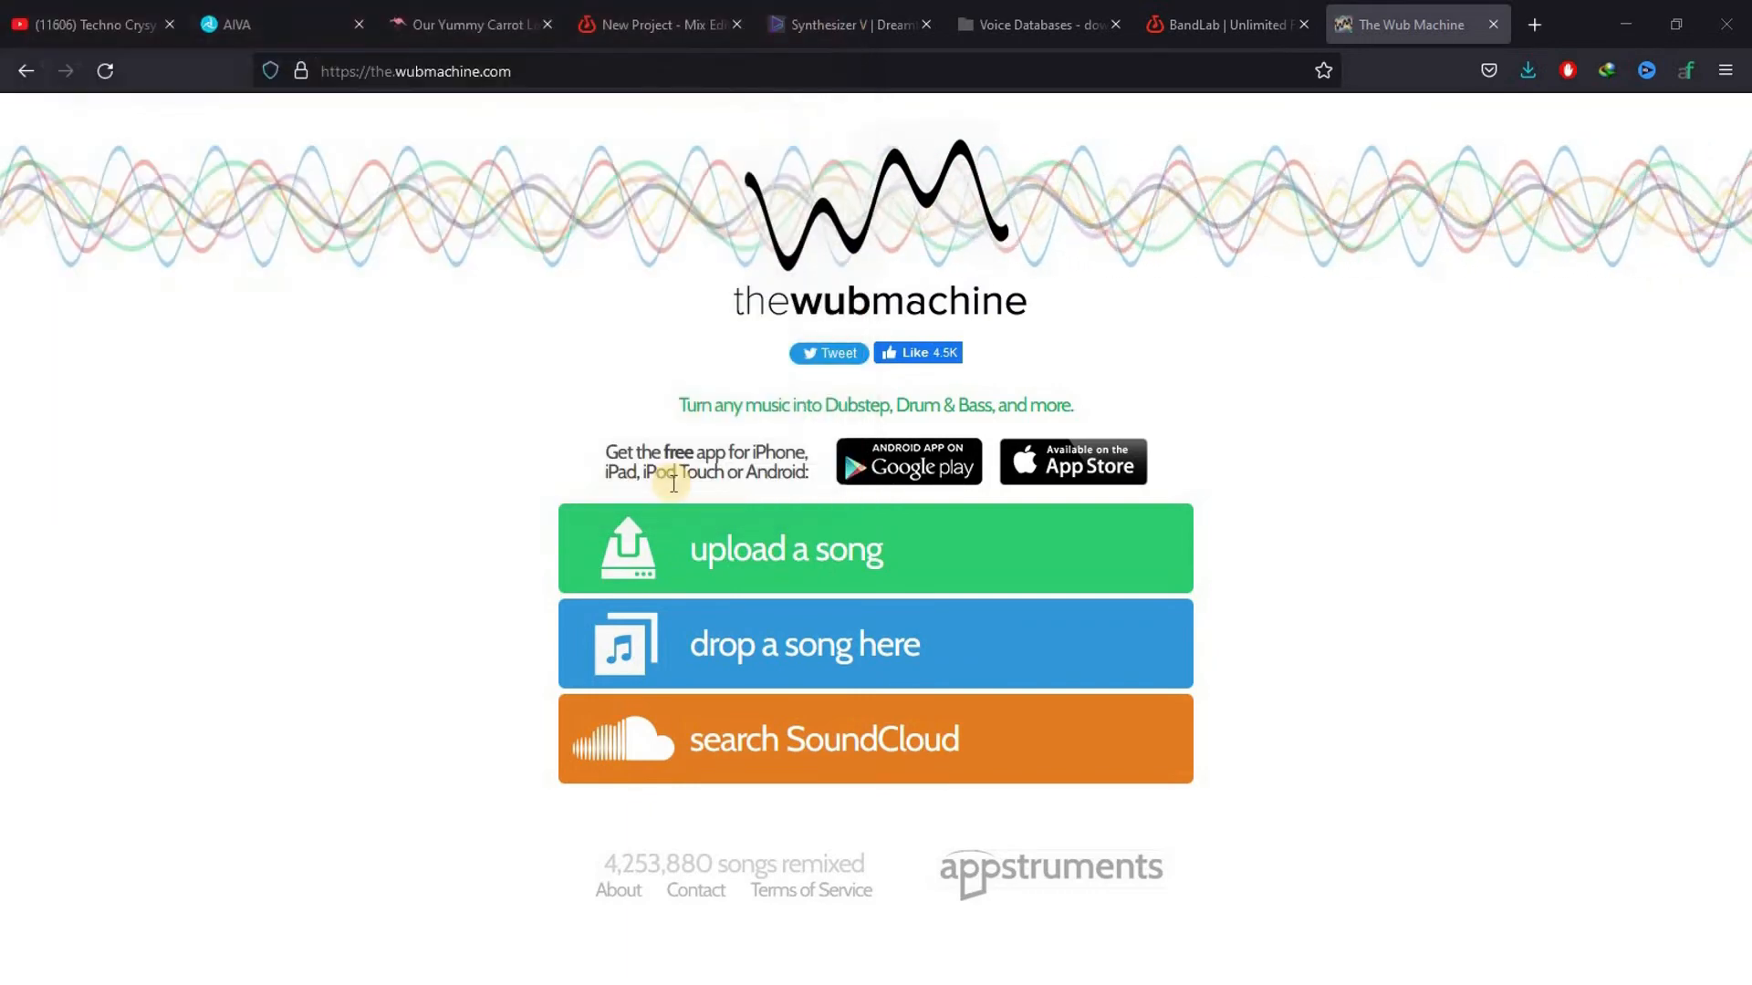
pyautogui.moveTo(1743, 192); pyautogui.dragTo(1745, 282)
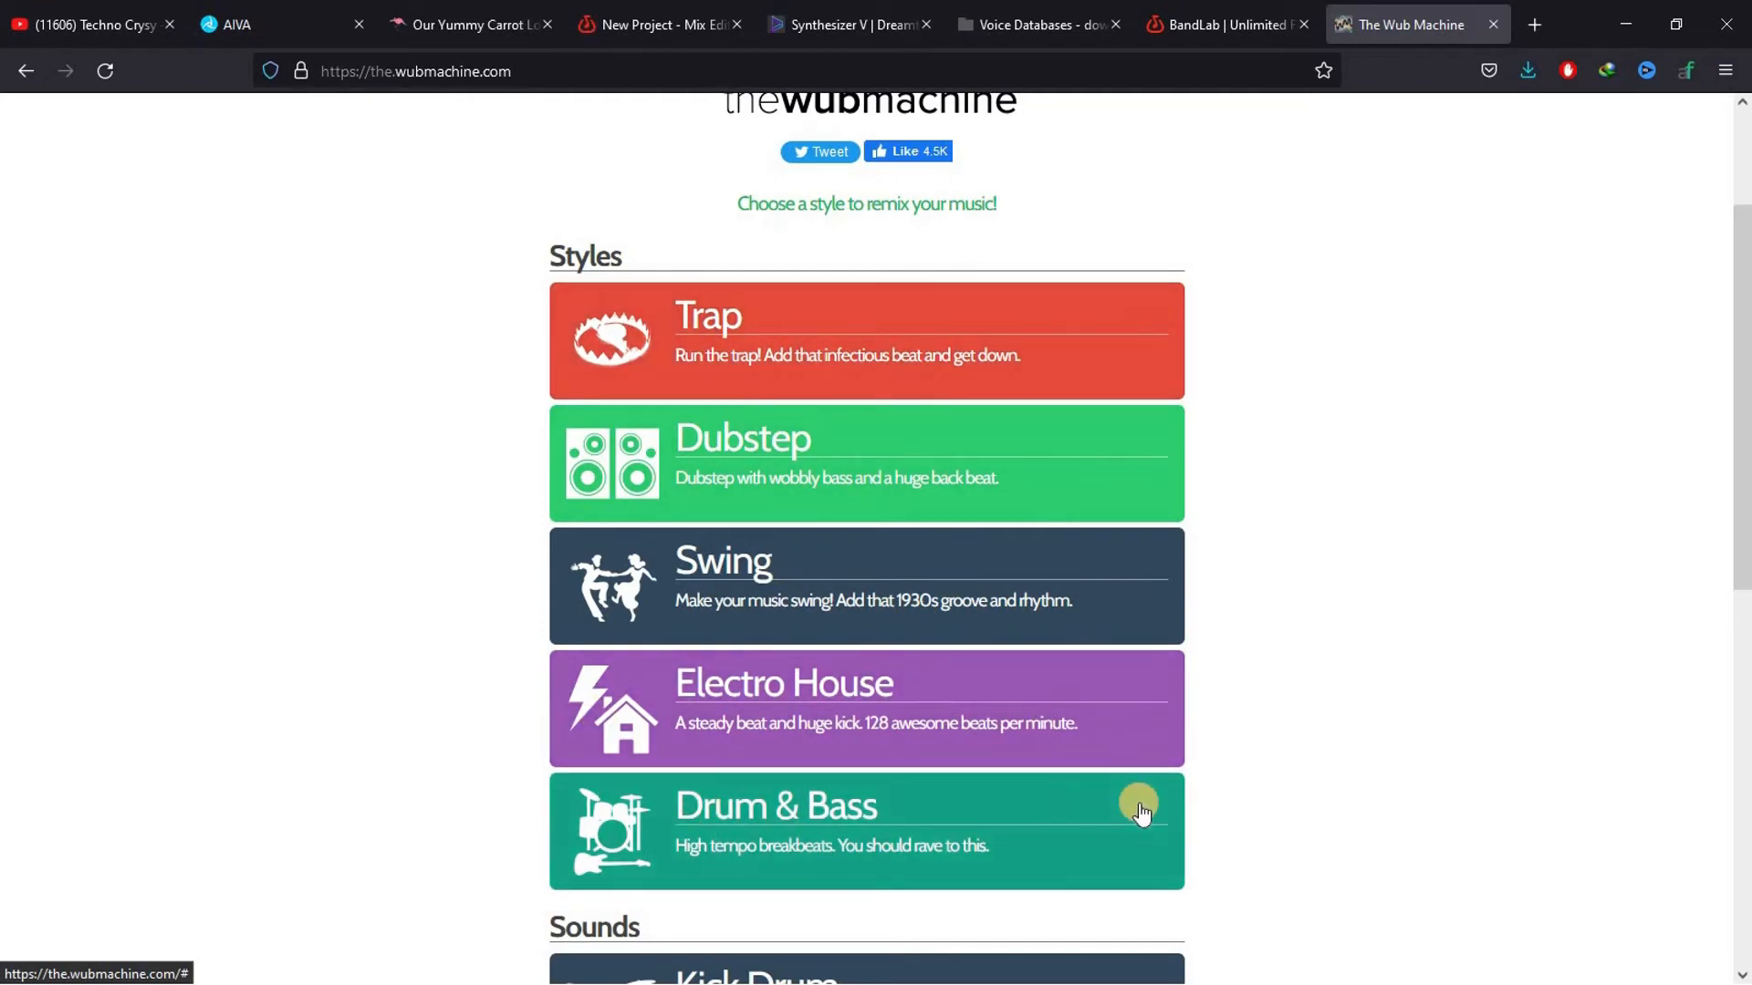
pyautogui.click(726, 823)
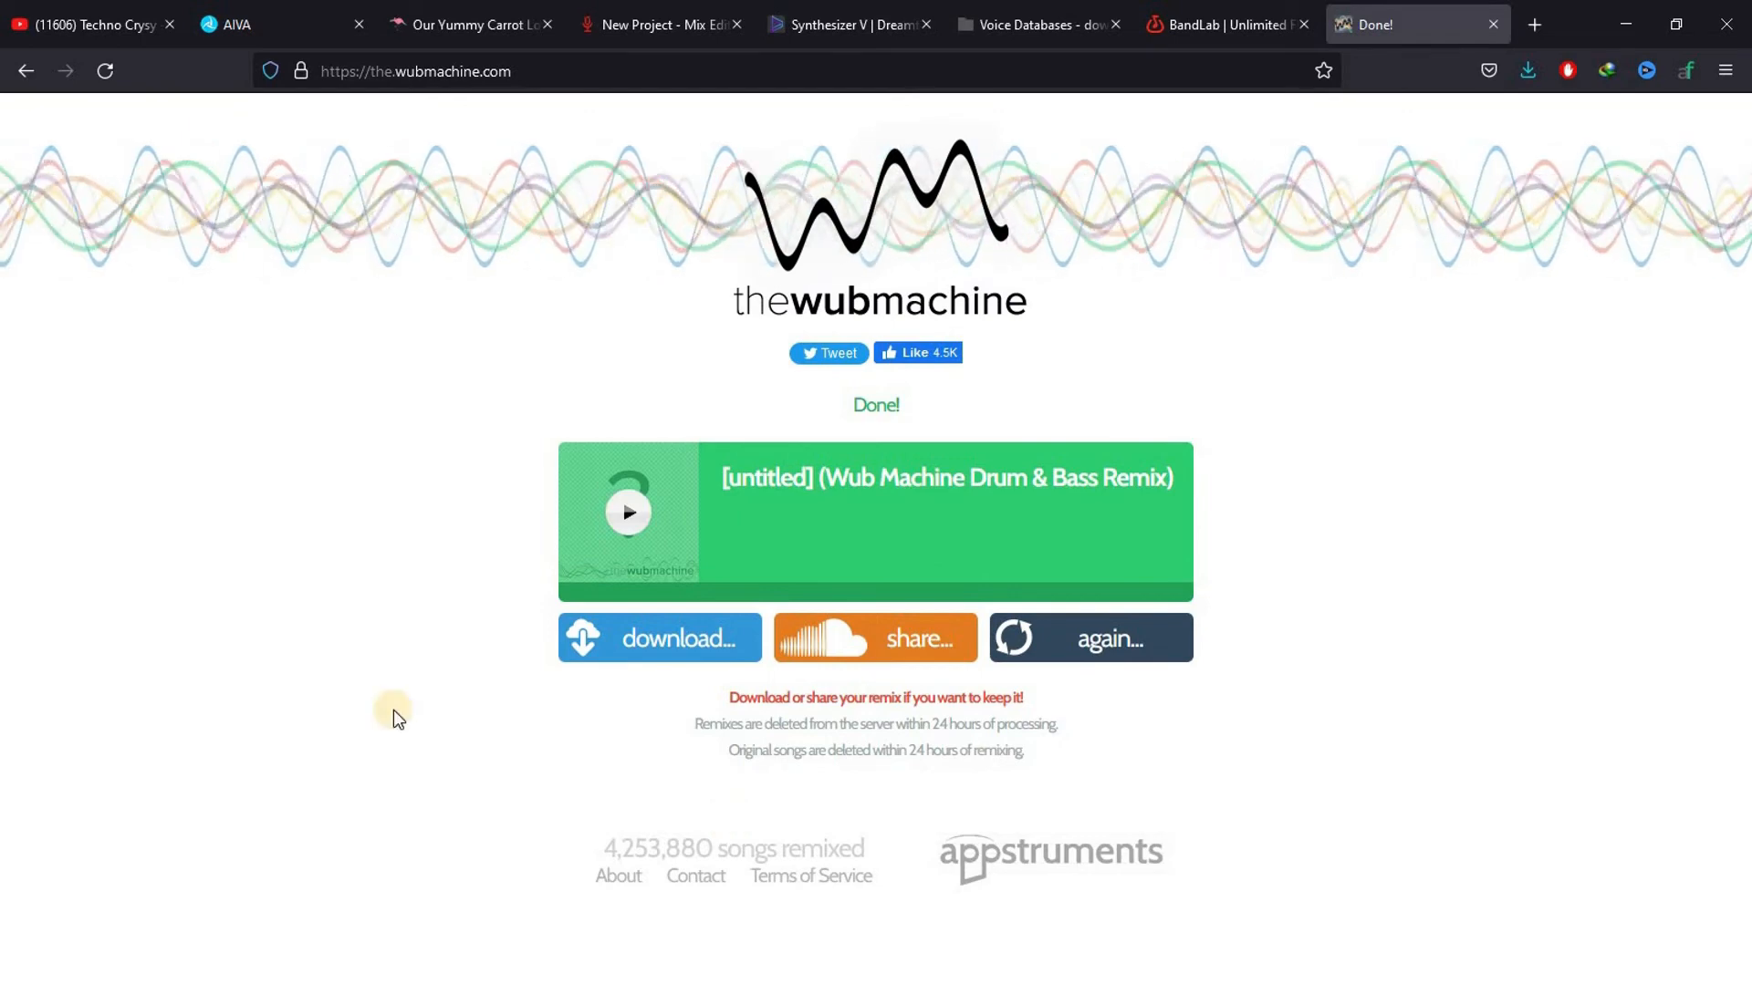
# Play the Drum & Bass remix, skip ahead to a part near the middle and pause it
pyautogui.click(630, 520)
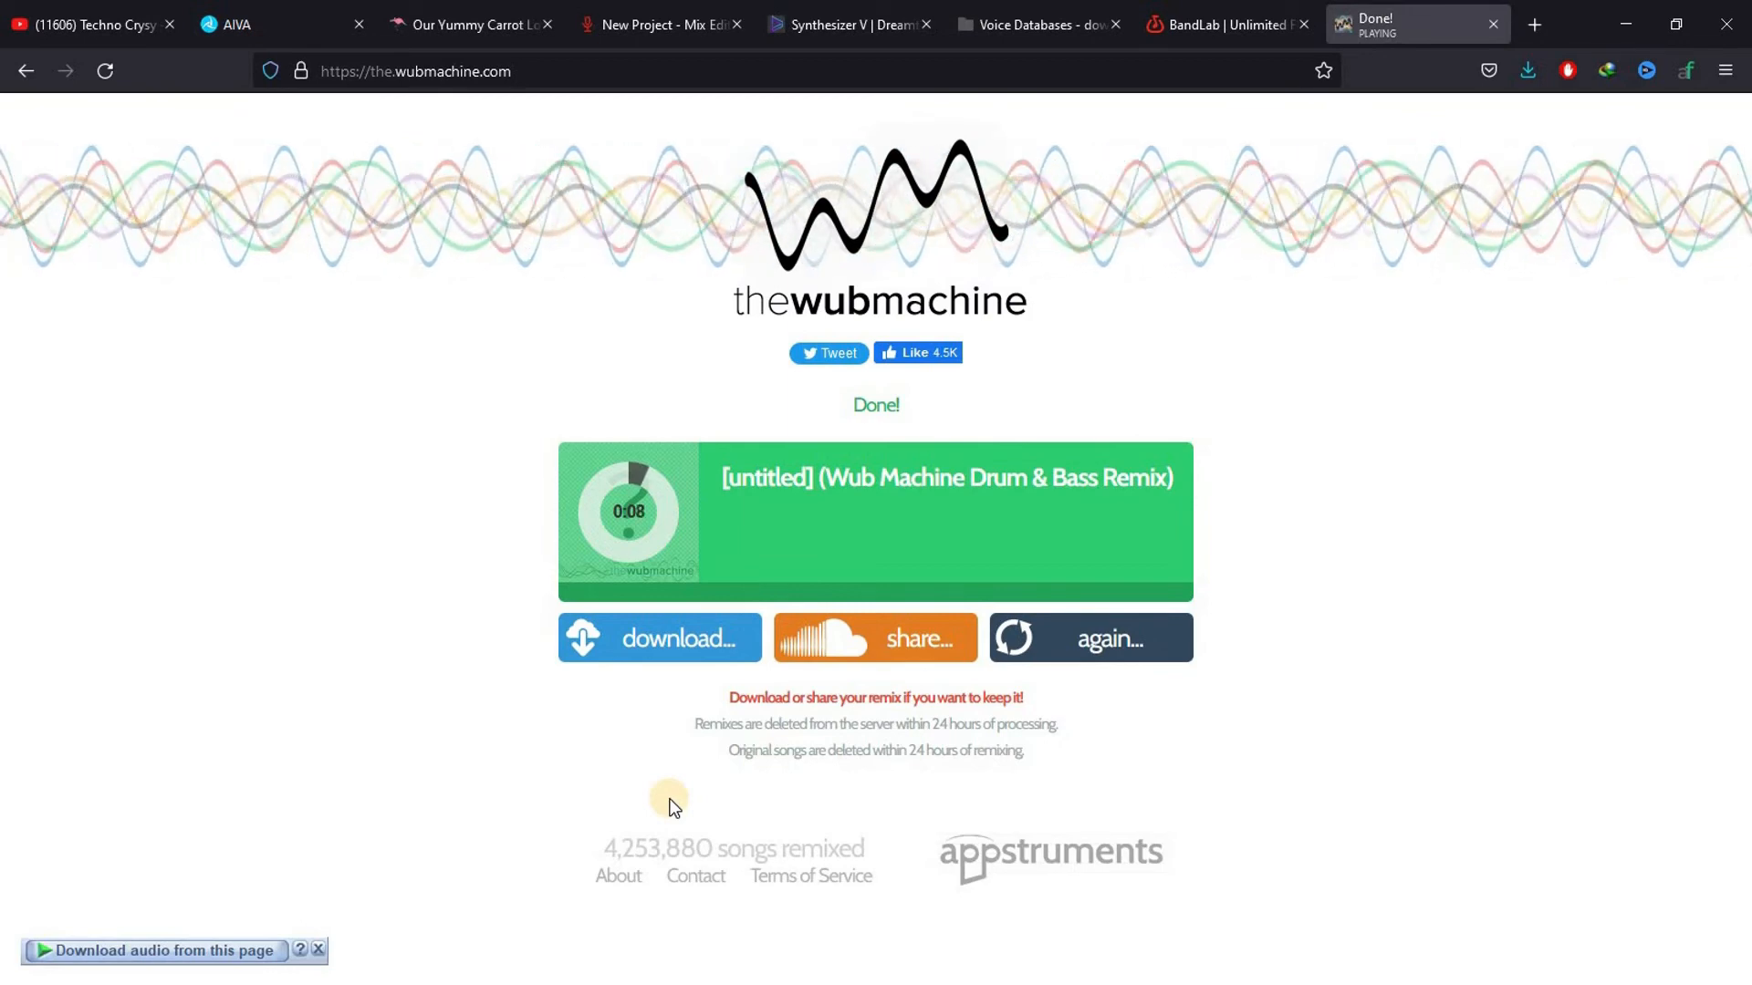
pyautogui.click(664, 510)
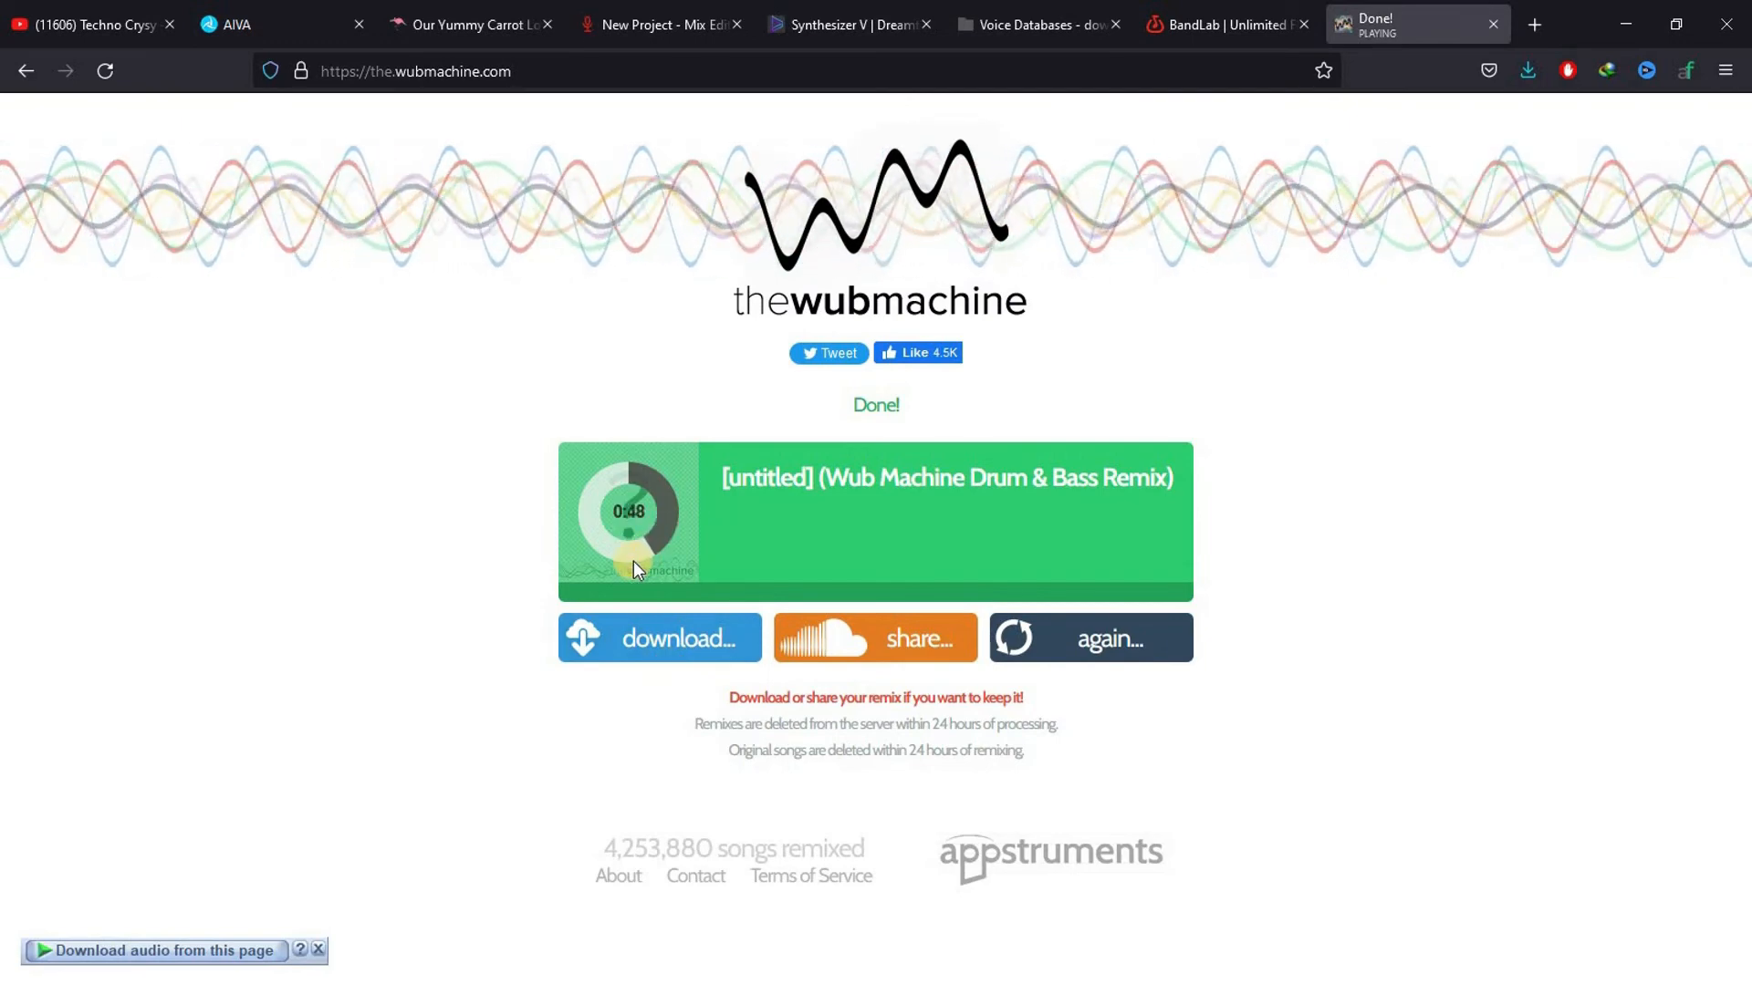
pyautogui.click(628, 515)
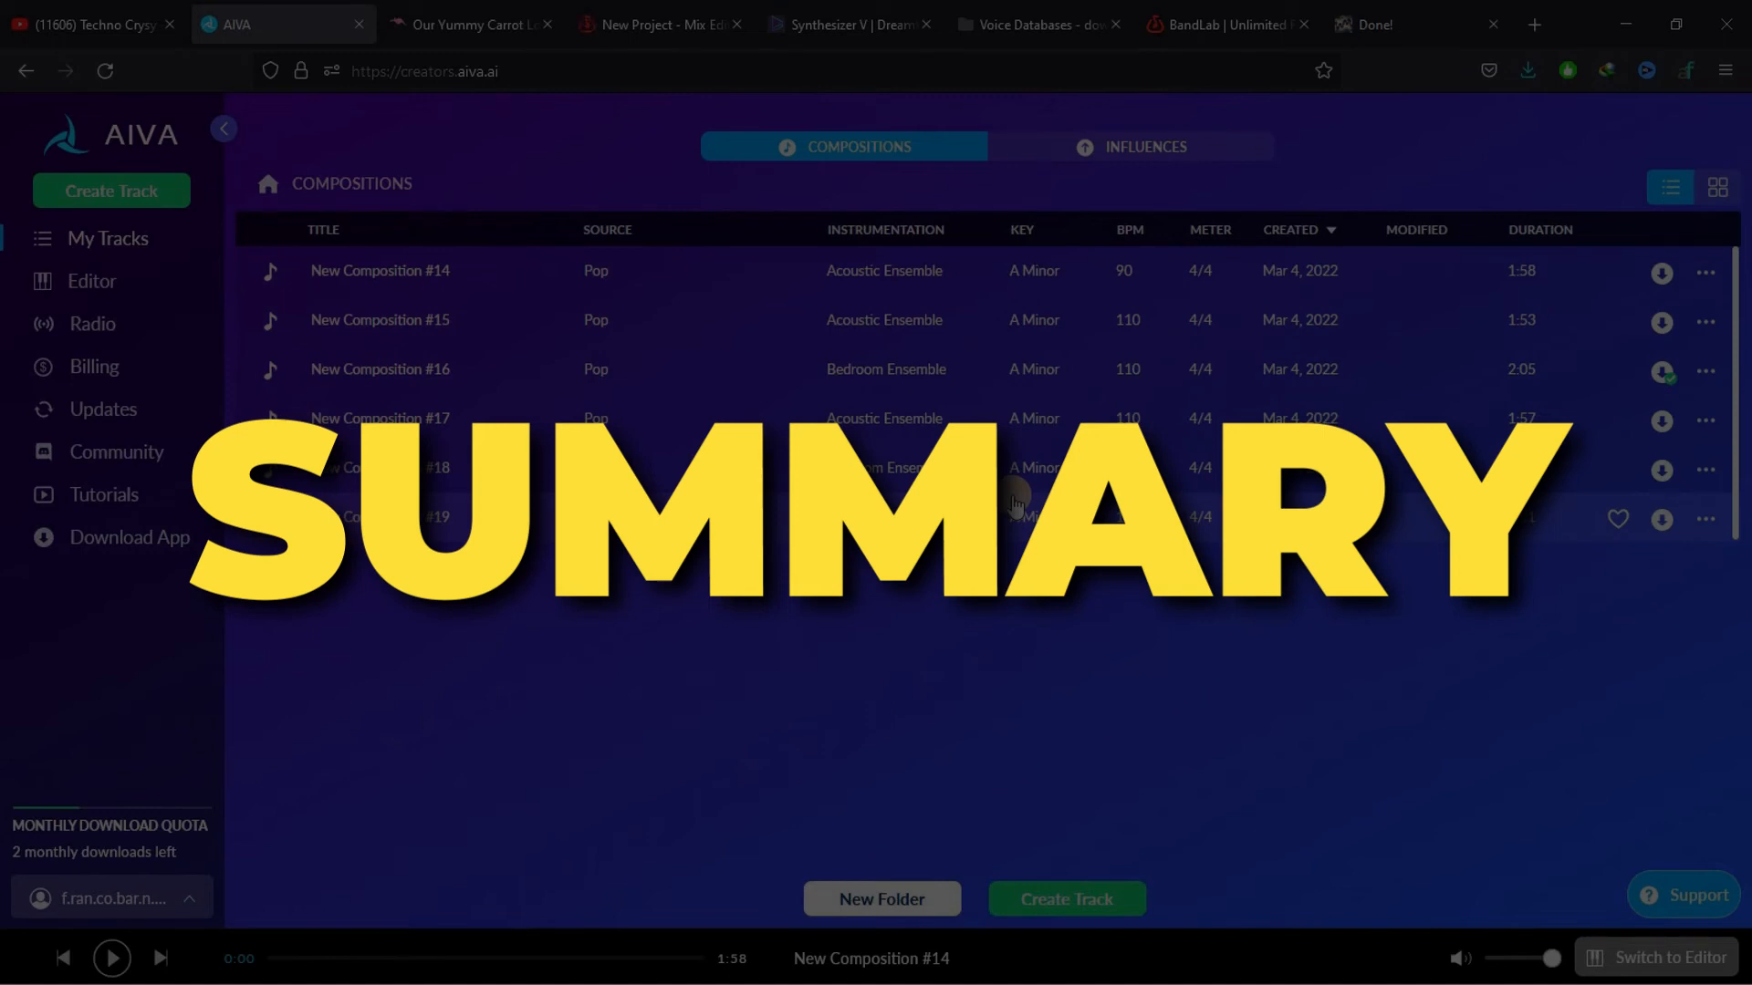
# Review the lyrics, BandLab project and its download options, Synthesizer V, voice databases, mastering and remix pages, and return to the desktop
pyautogui.click(490, 11)
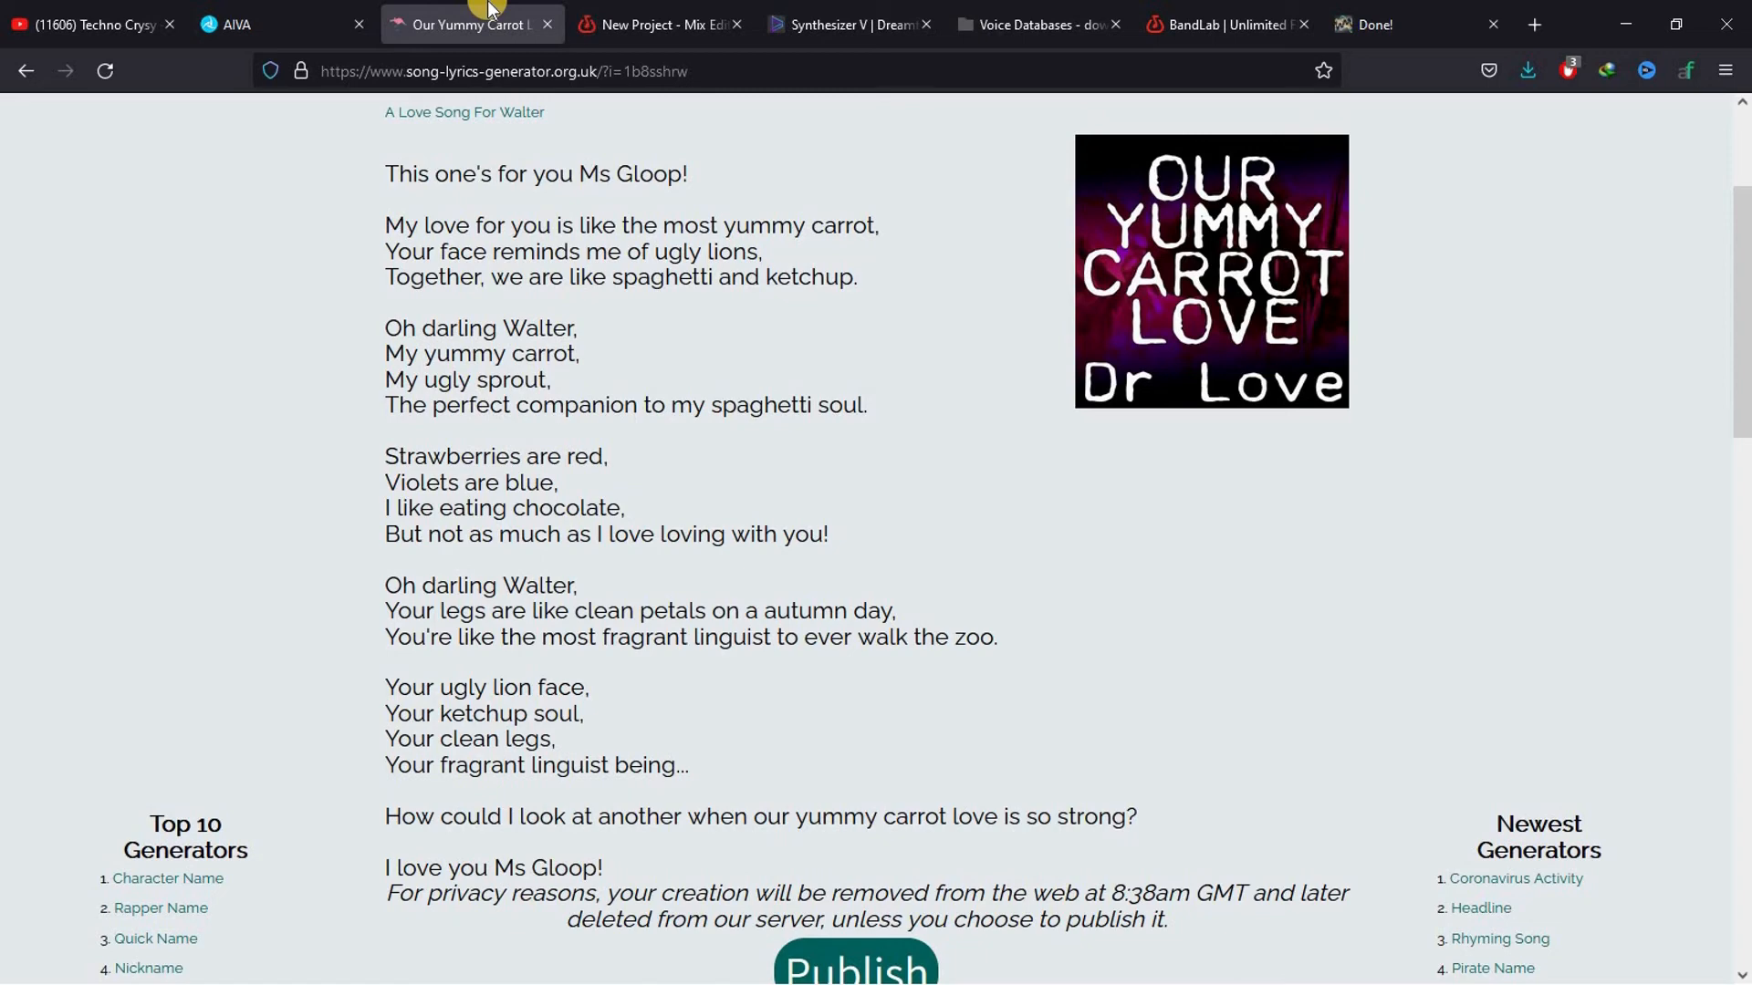
pyautogui.click(630, 10)
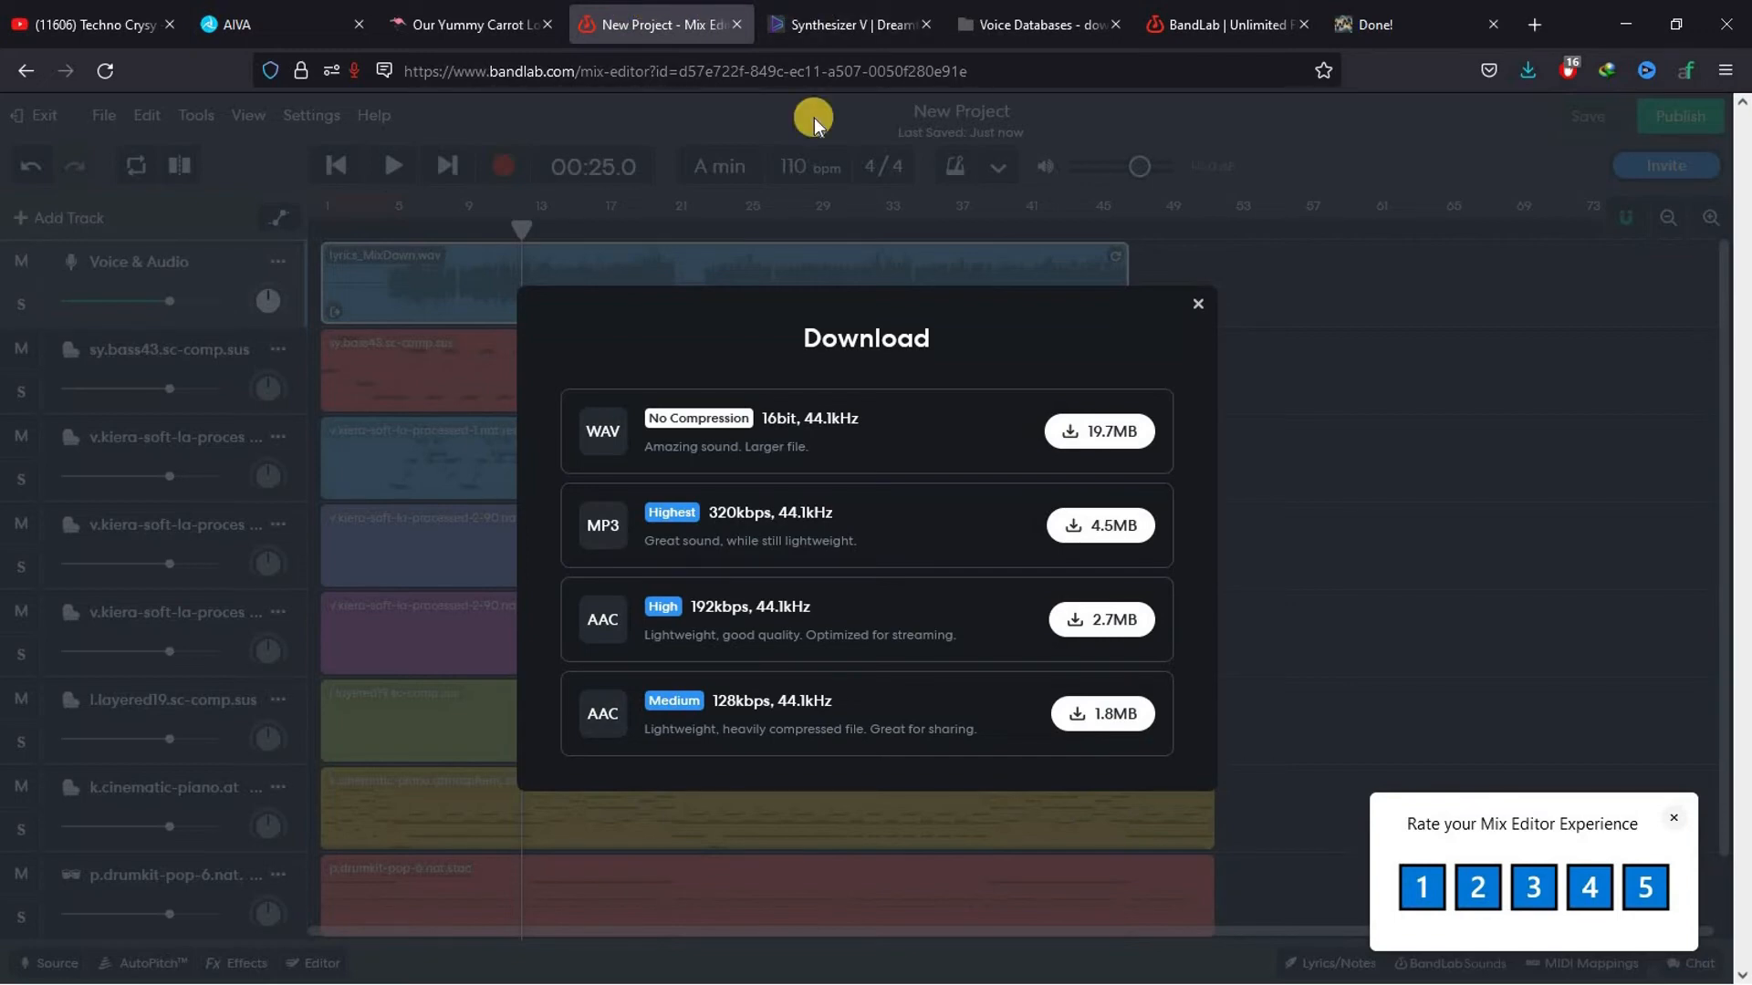
pyautogui.click(837, 11)
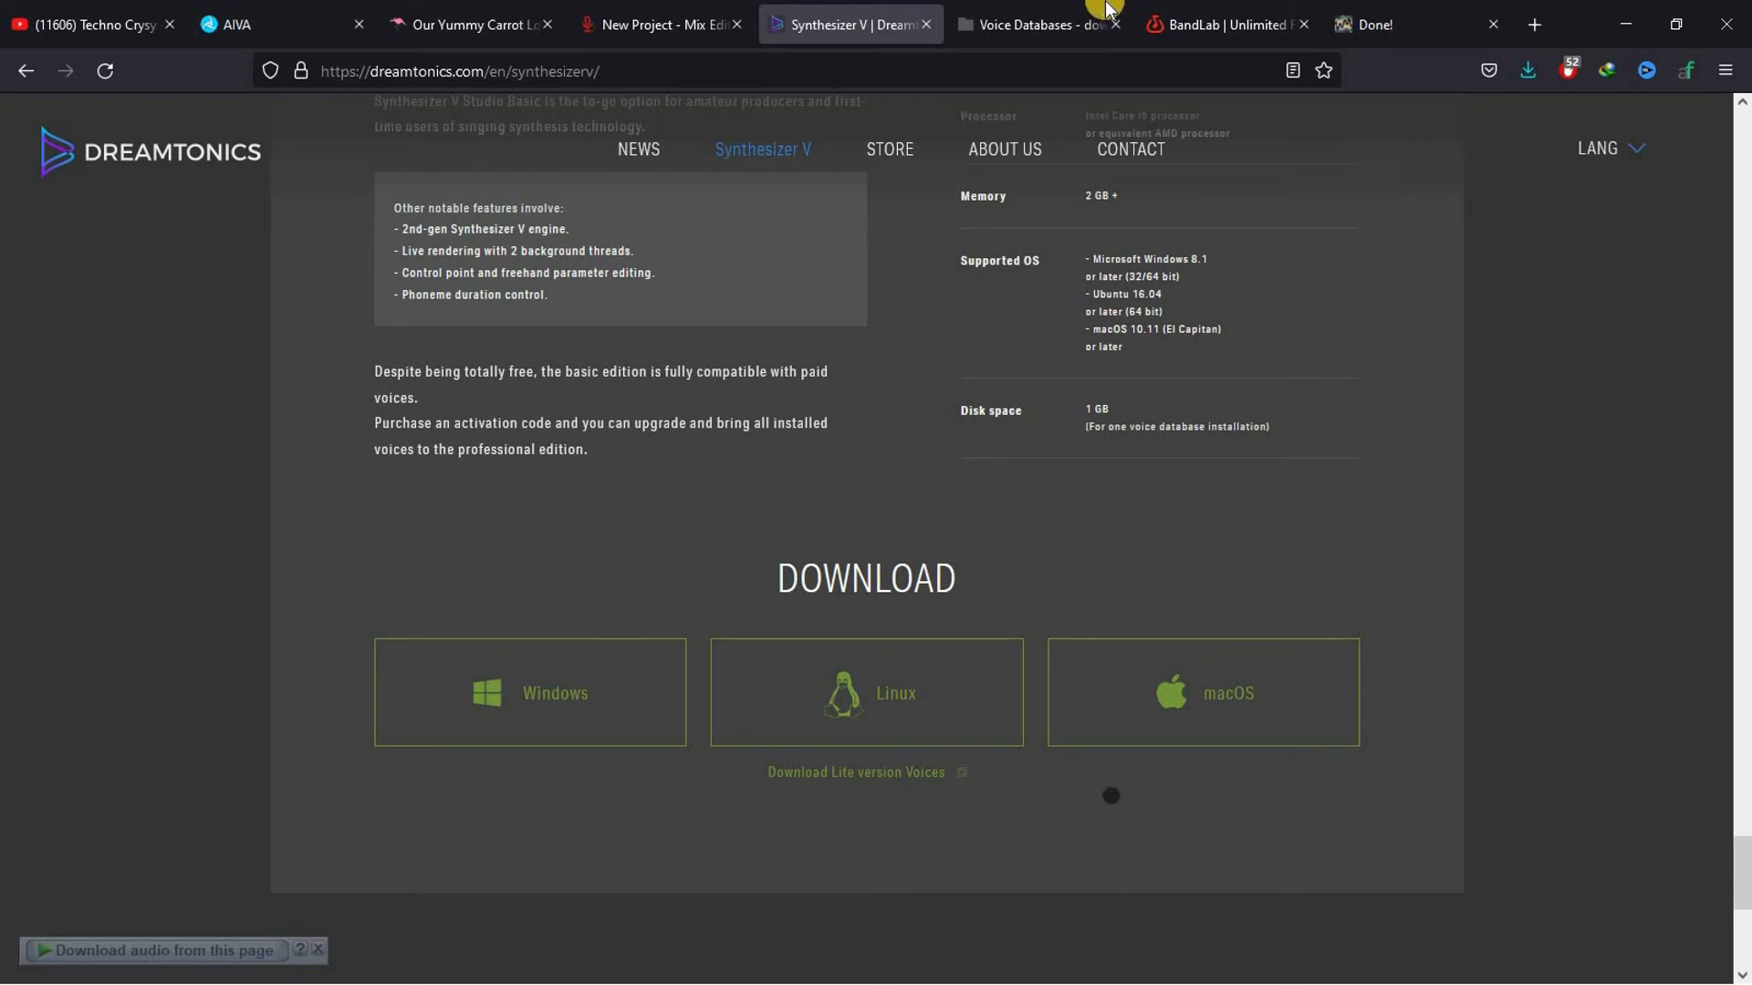
pyautogui.click(1041, 11)
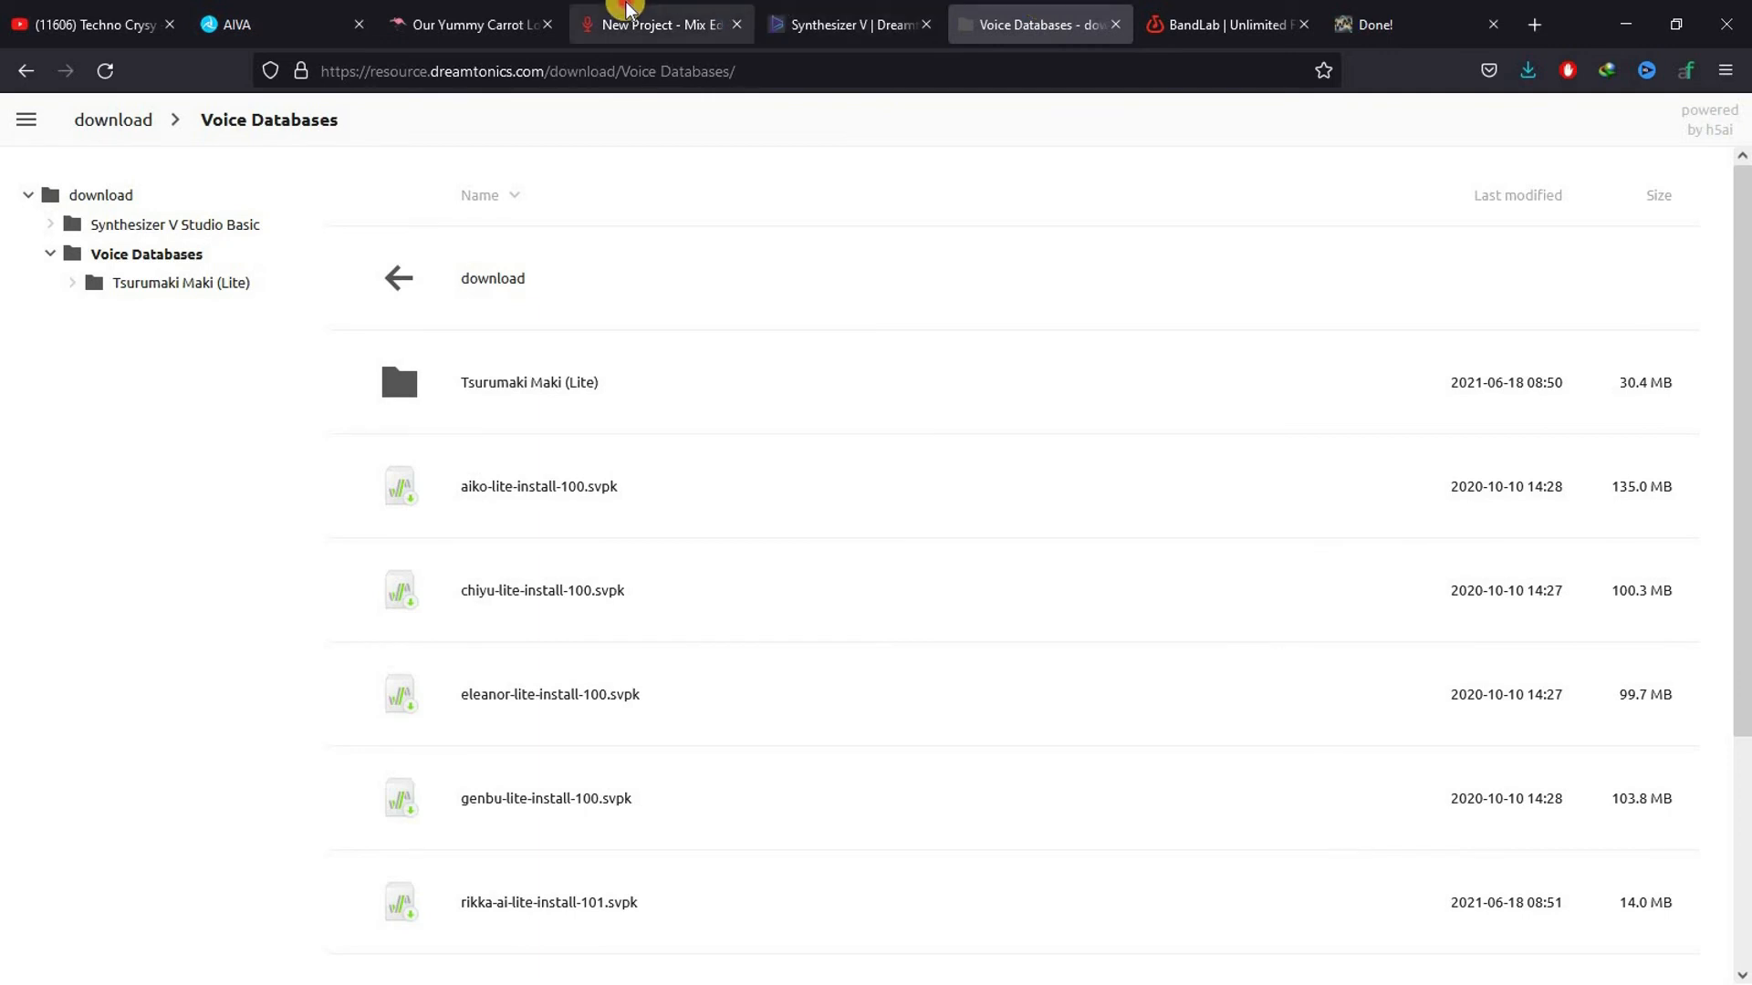
pyautogui.click(638, 20)
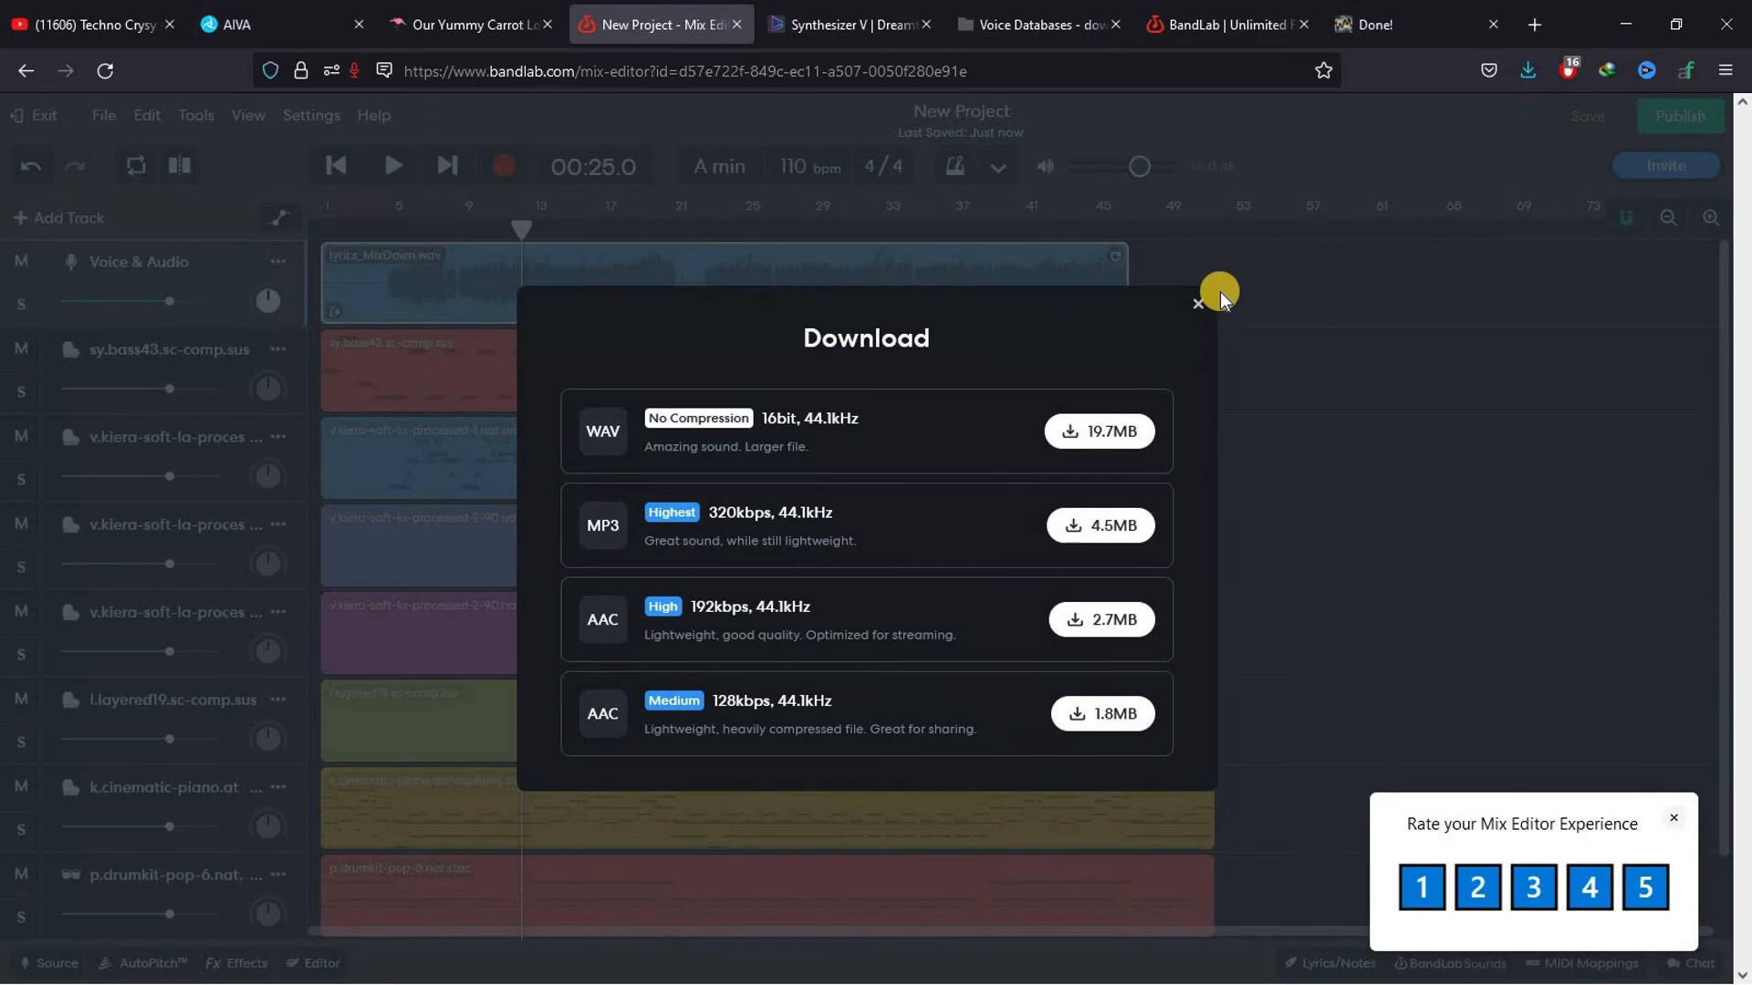
pyautogui.click(194, 254)
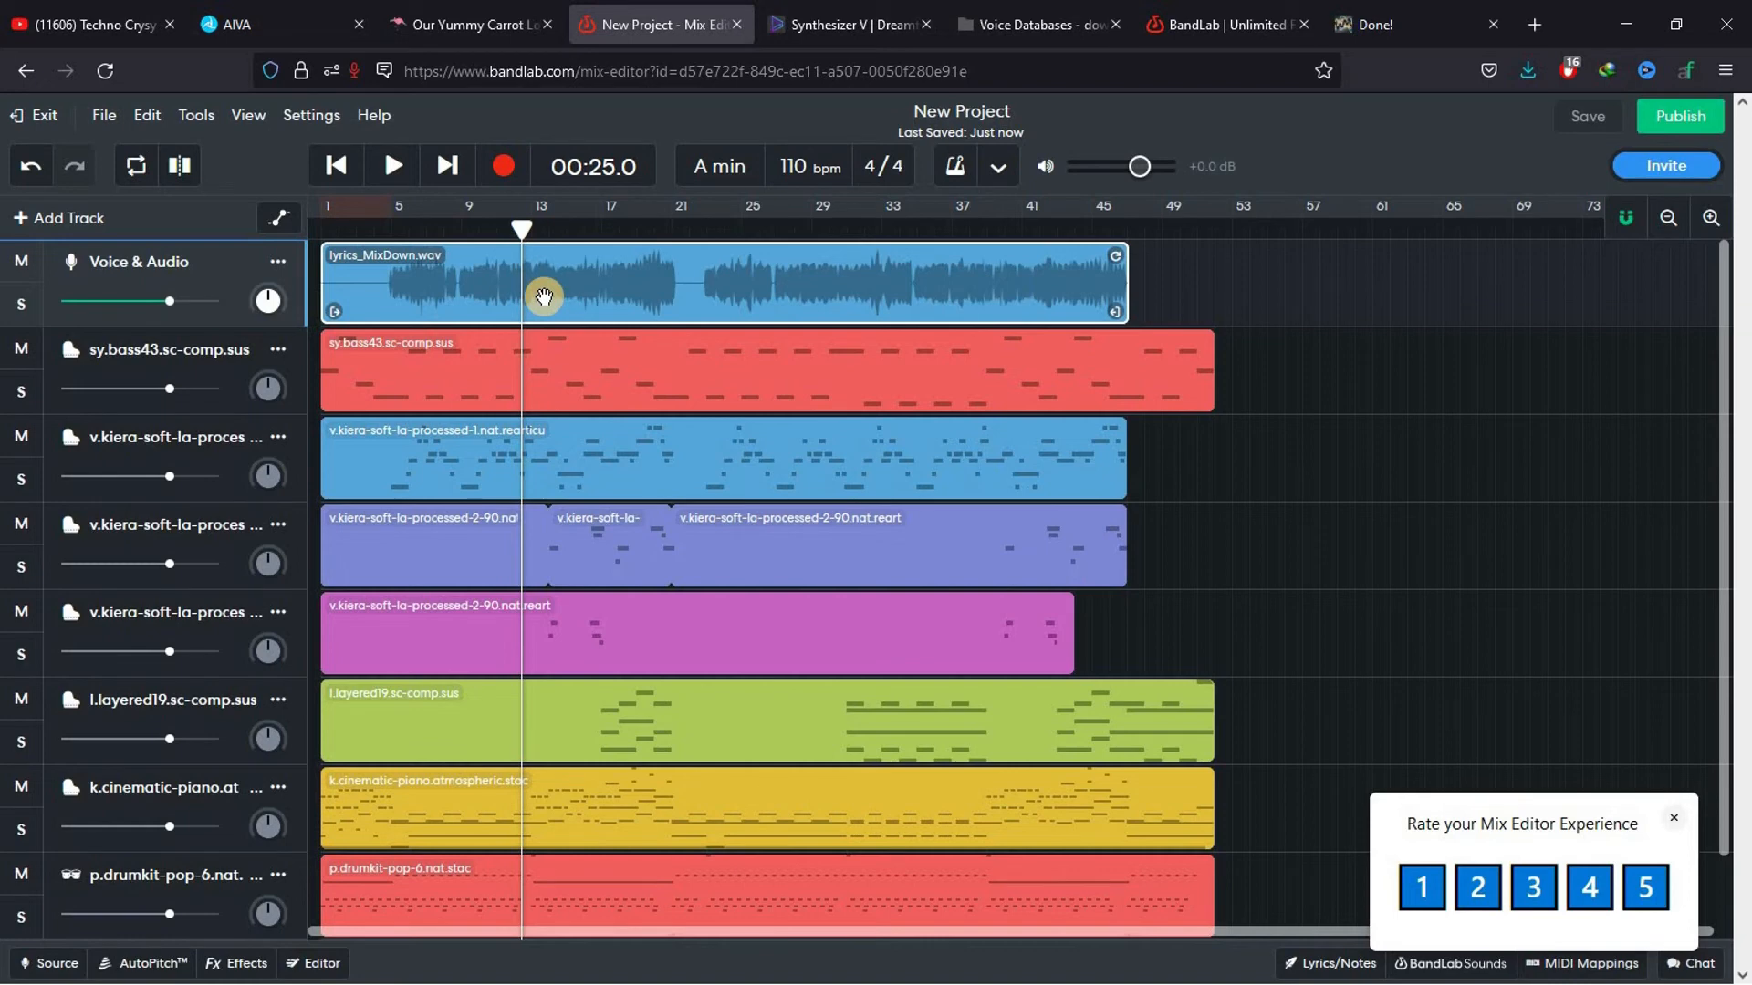
pyautogui.click(103, 115)
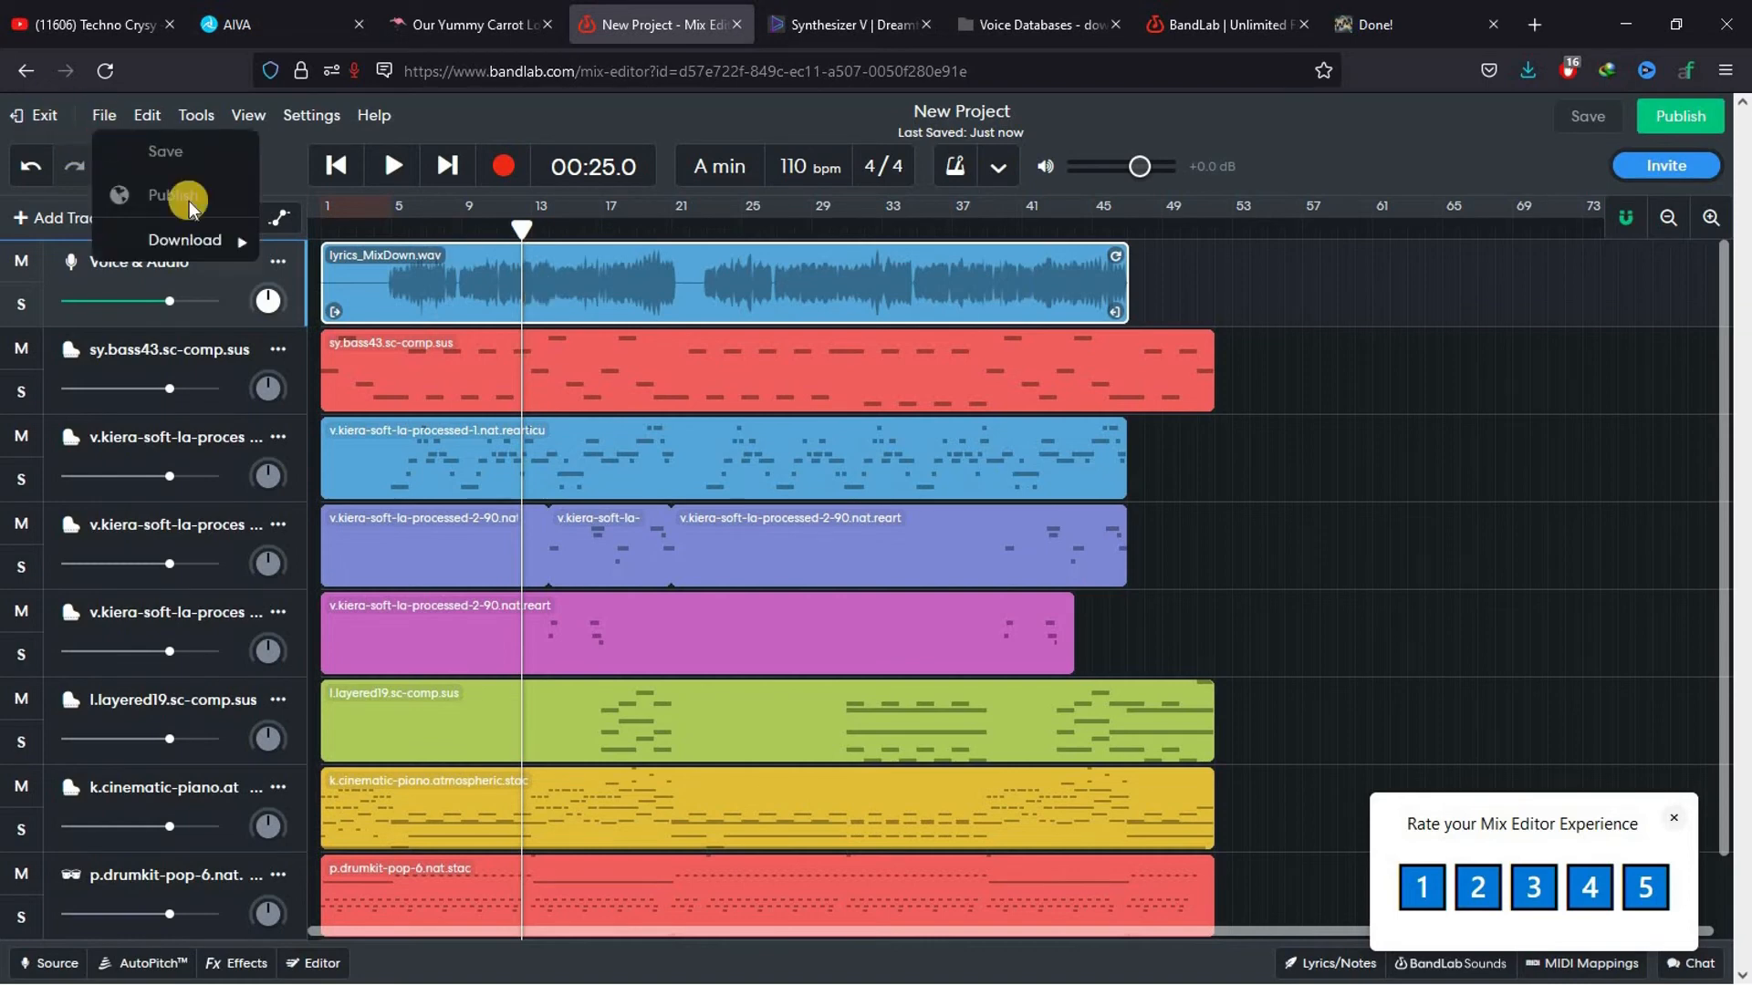
pyautogui.moveTo(193, 243)
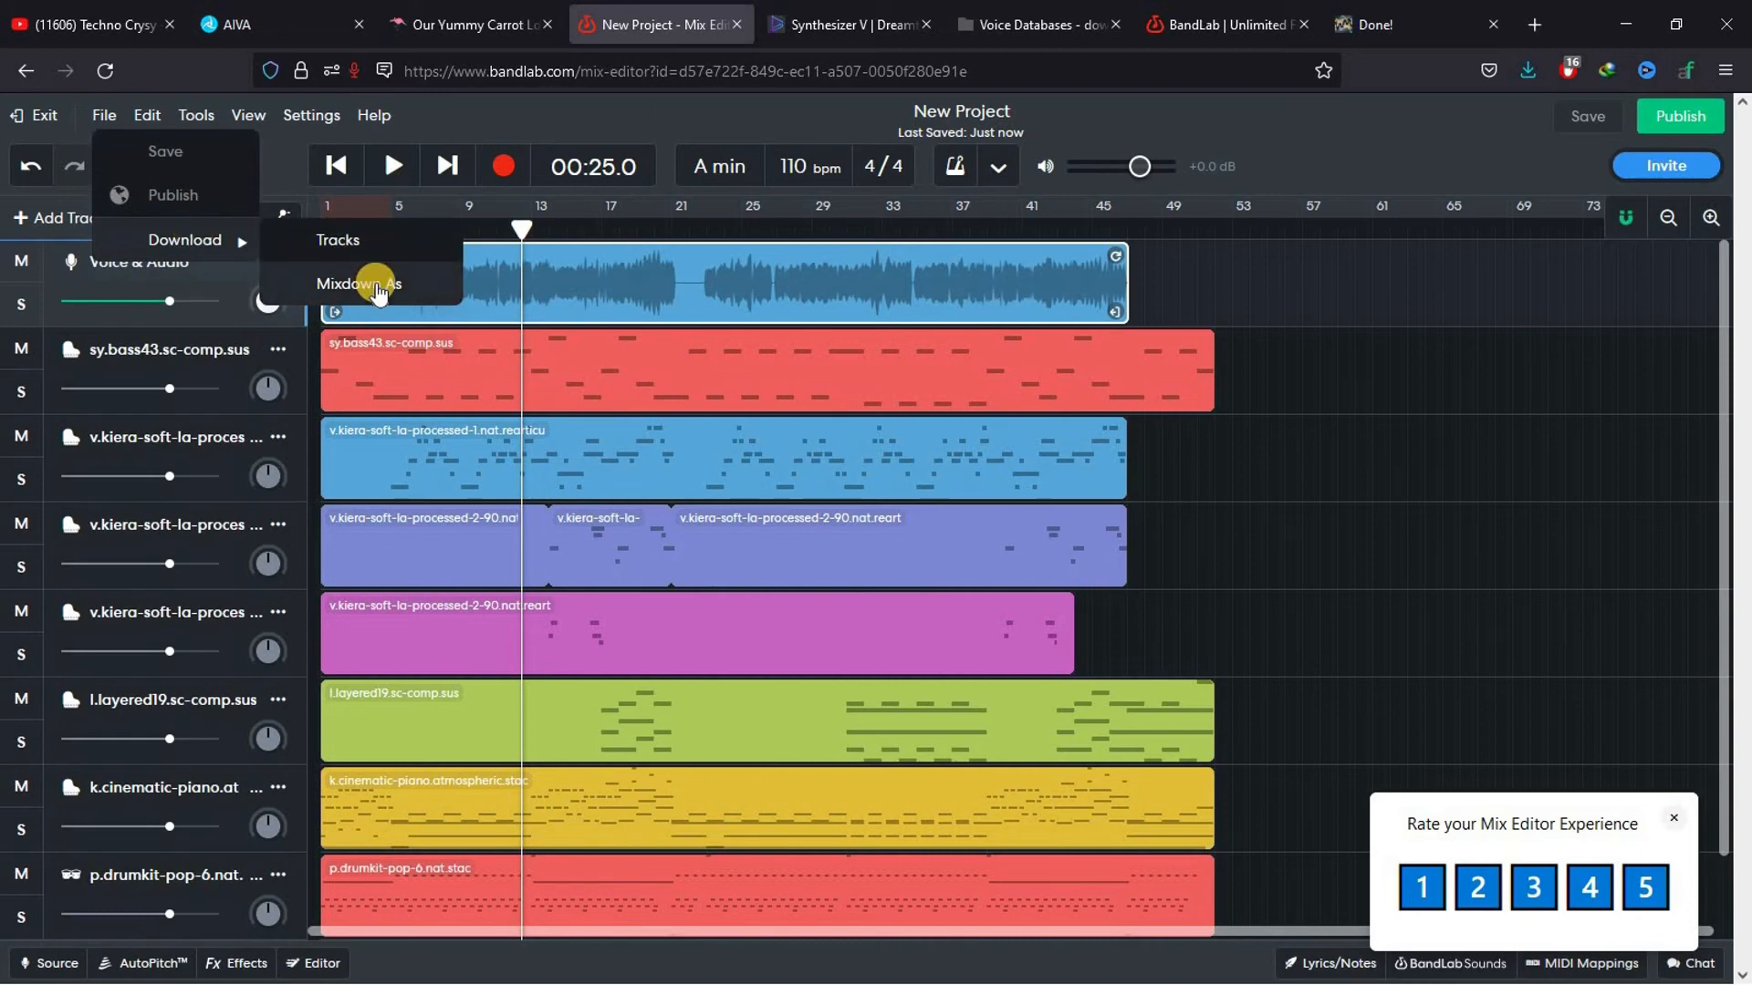
pyautogui.click(1212, 9)
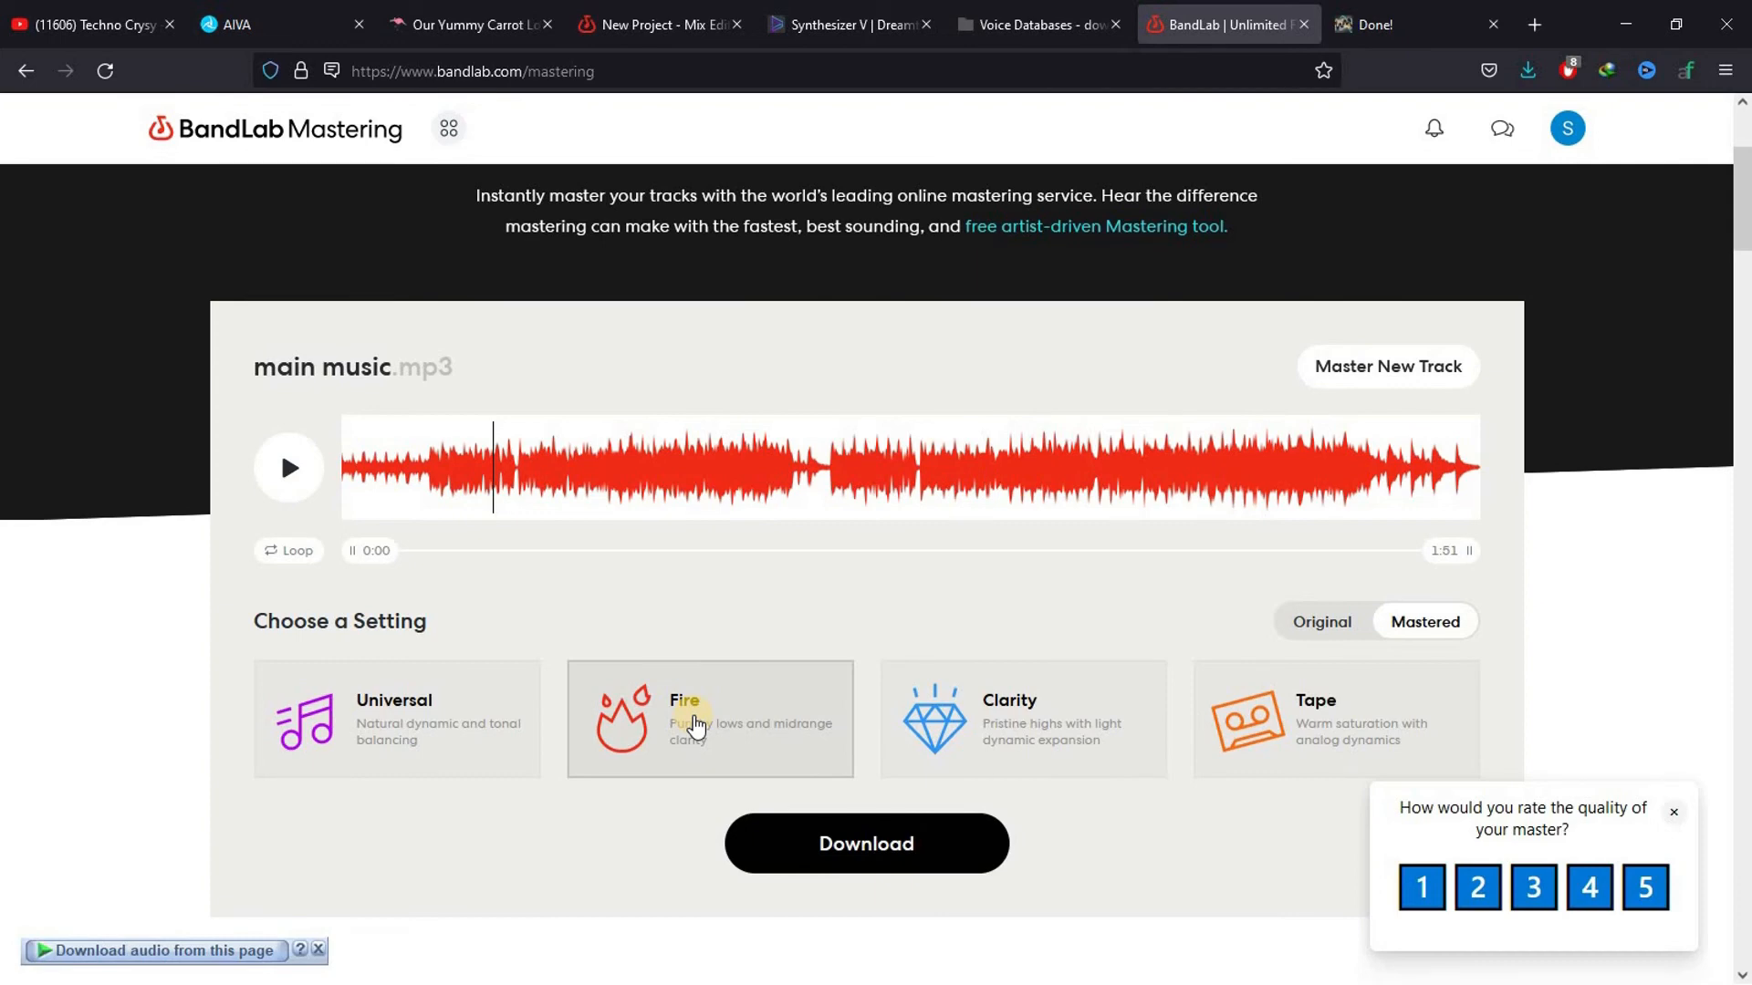
pyautogui.click(1366, 10)
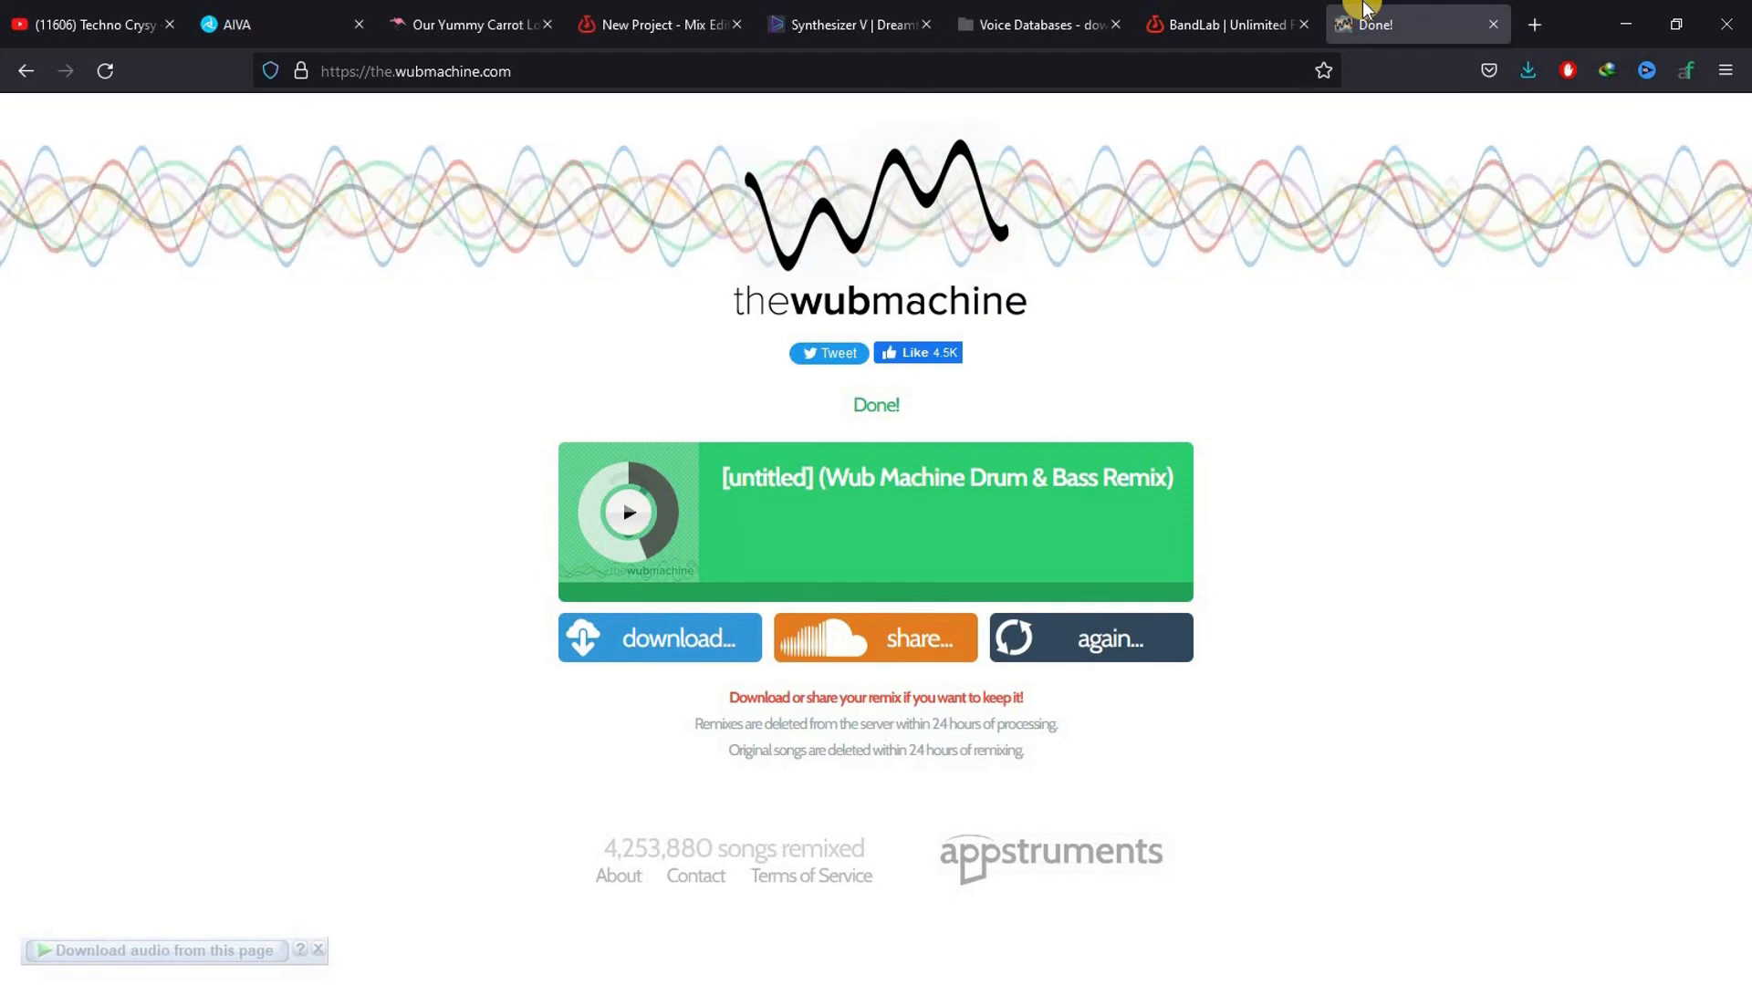
pyautogui.click(1624, 25)
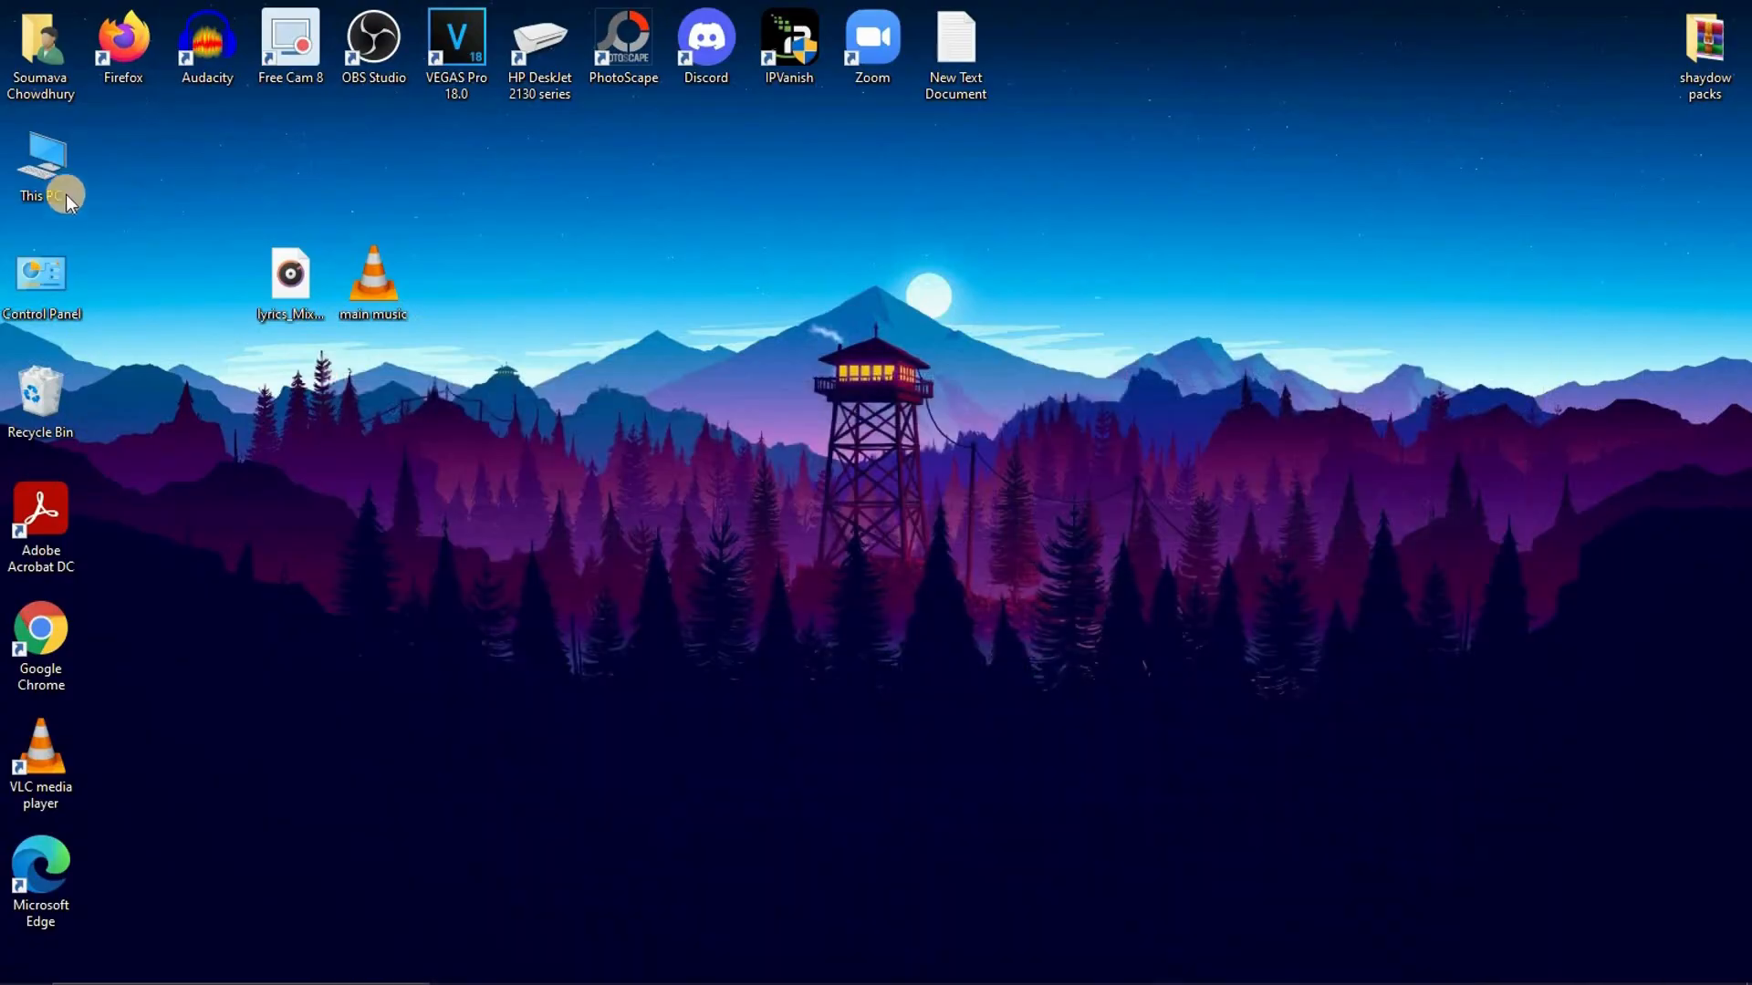